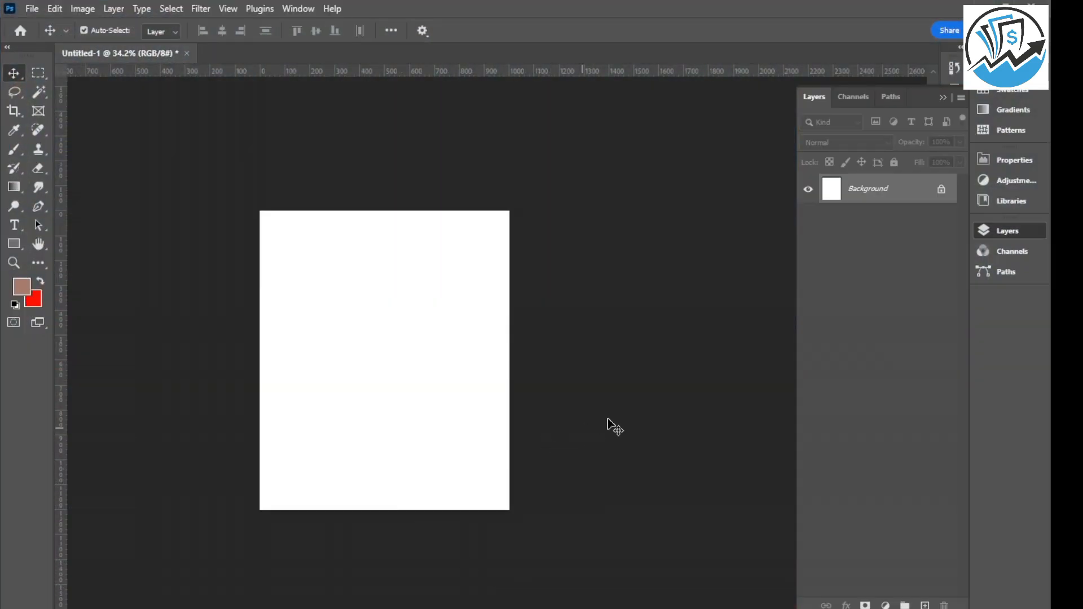
{"action": "scroll", "coordinate": [733, 379], "scroll_direction": "right", "scroll_amount": 1, "text": "ctrl"}
{"action": "scroll", "coordinate": [632, 364], "scroll_direction": "left", "scroll_amount": 3, "text": "ctrl"}
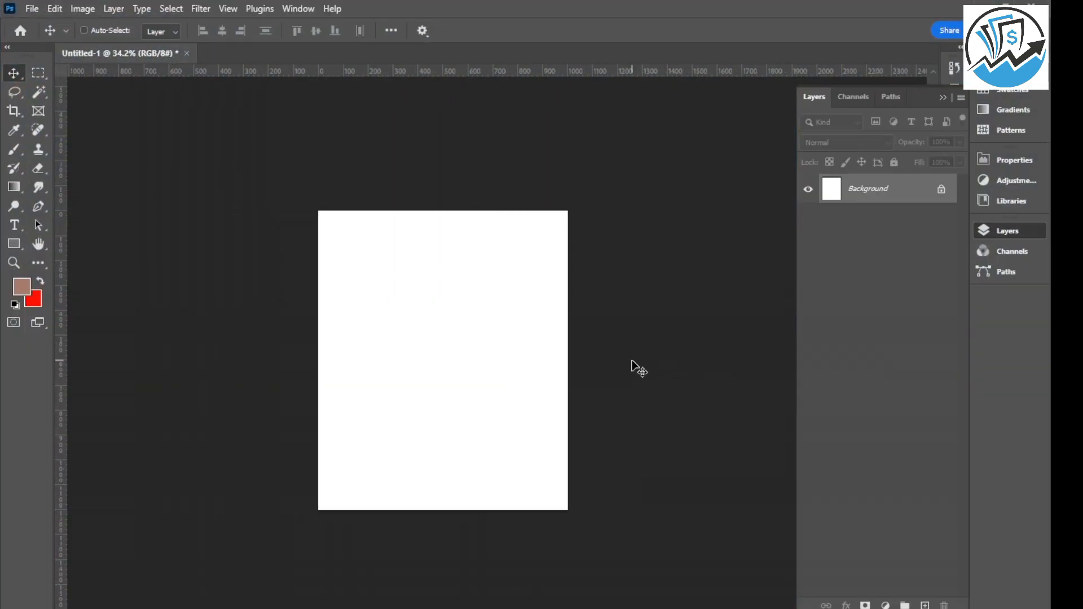
{"action": "scroll", "coordinate": [632, 366], "scroll_direction": "left", "scroll_amount": 1, "text": "ctrl"}
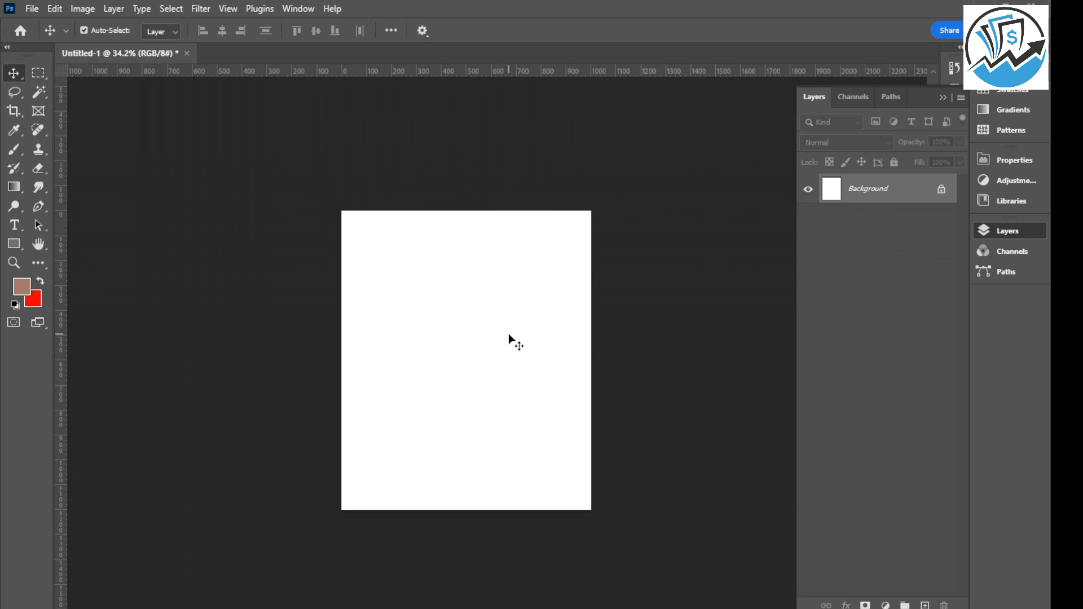
{"action": "scroll", "coordinate": [509, 334], "scroll_direction": "up", "scroll_amount": 2}
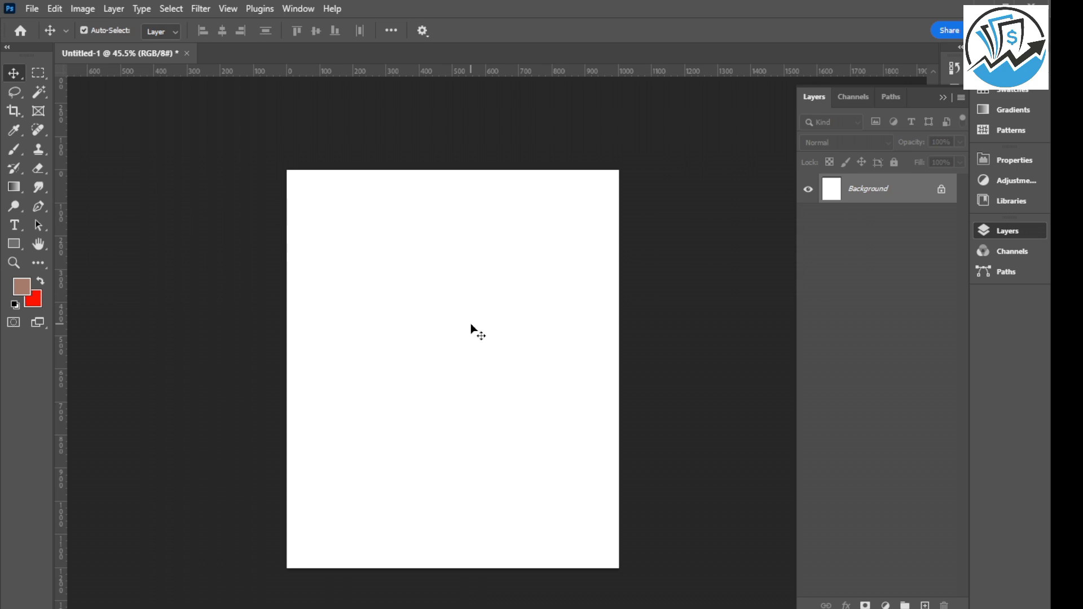
Place the portrait image Untitcdvled-1.jpg from the Downloads folder onto the blank canvas at its default size.
{"action": "mouse_move", "coordinate": [658, 608]}
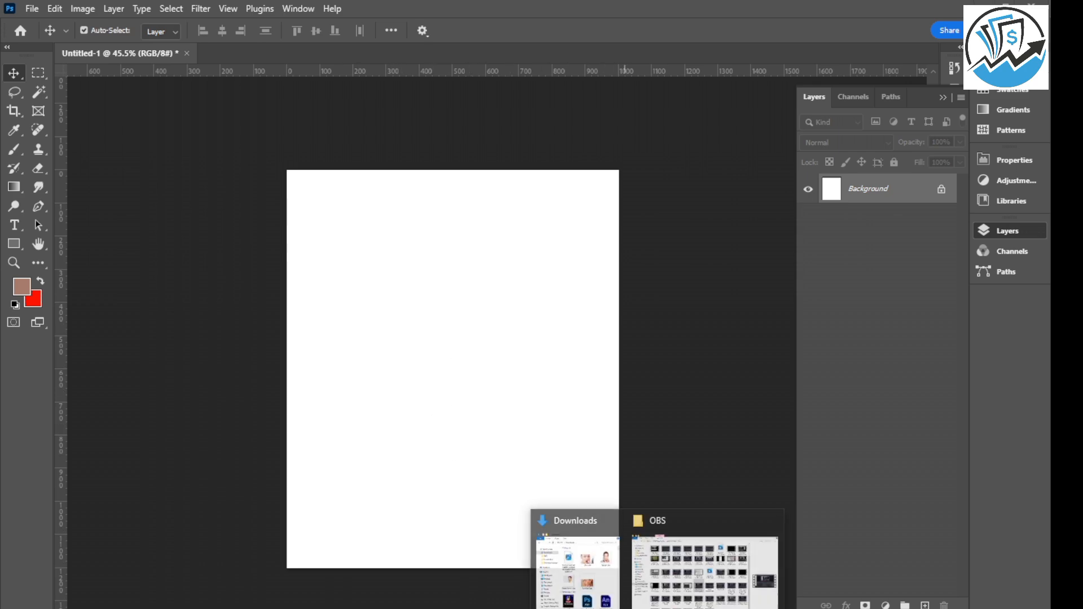
{"action": "left_click", "coordinate": [550, 527]}
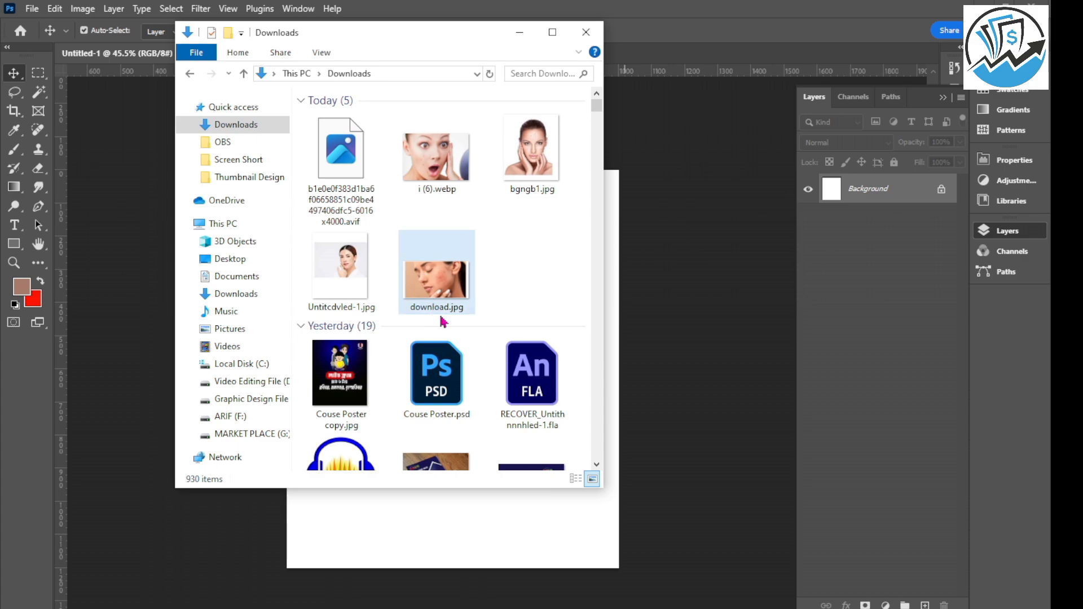
{"action": "left_click_drag", "start_coordinate": [368, 286], "coordinate": [428, 530]}
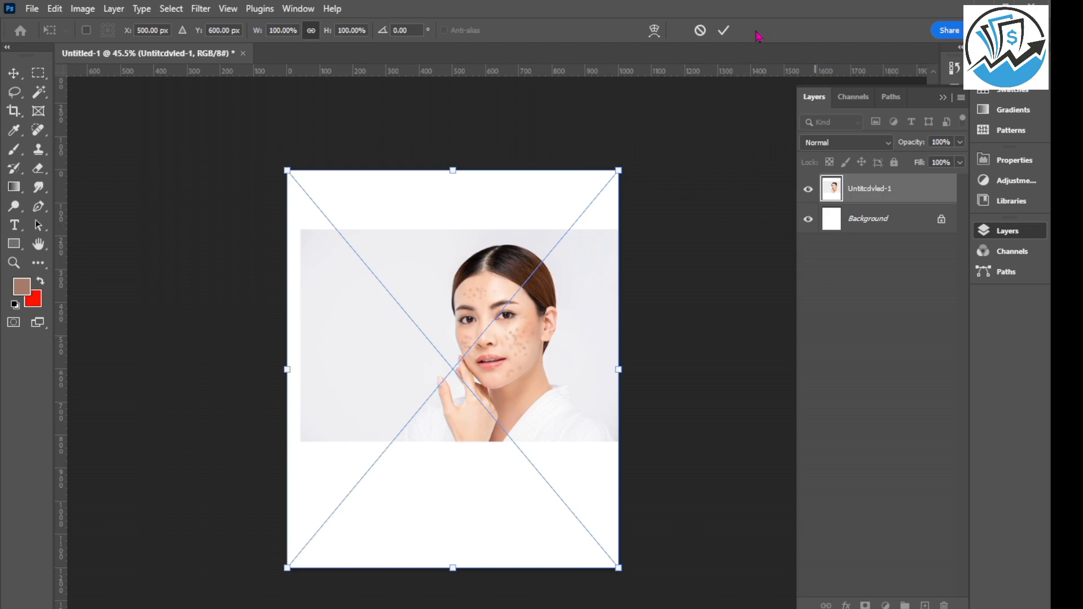
{"action": "left_click", "coordinate": [723, 30]}
Rasterize the placed Untitcdvled-1 portrait layer.
{"action": "scroll", "coordinate": [532, 325], "scroll_direction": "up", "scroll_amount": 2}
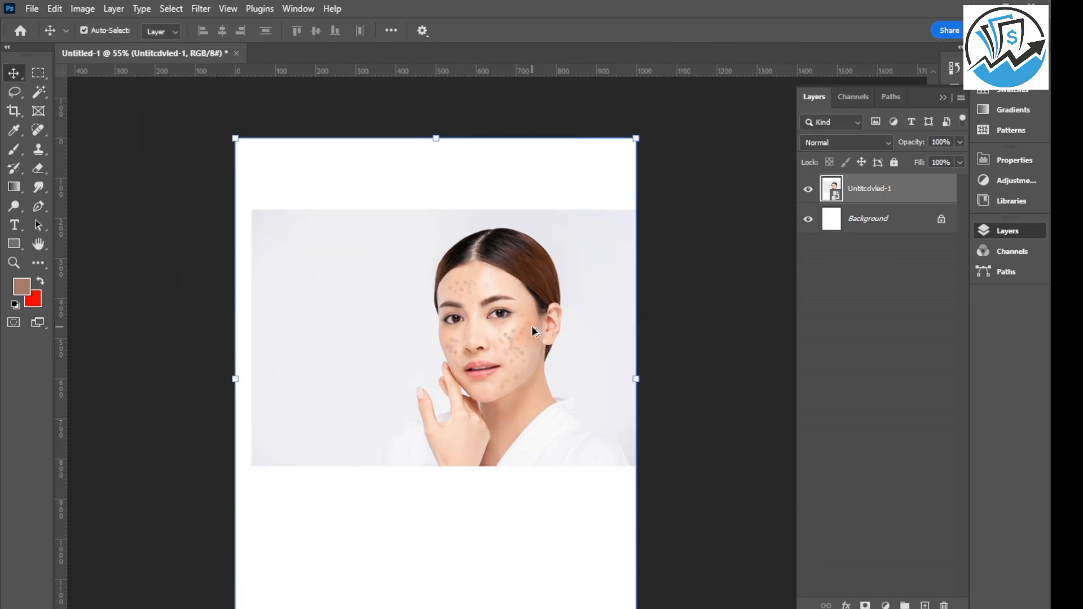
{"action": "scroll", "coordinate": [494, 316], "scroll_direction": "up", "scroll_amount": 3}
{"action": "scroll", "coordinate": [481, 306], "scroll_direction": "up", "scroll_amount": 2}
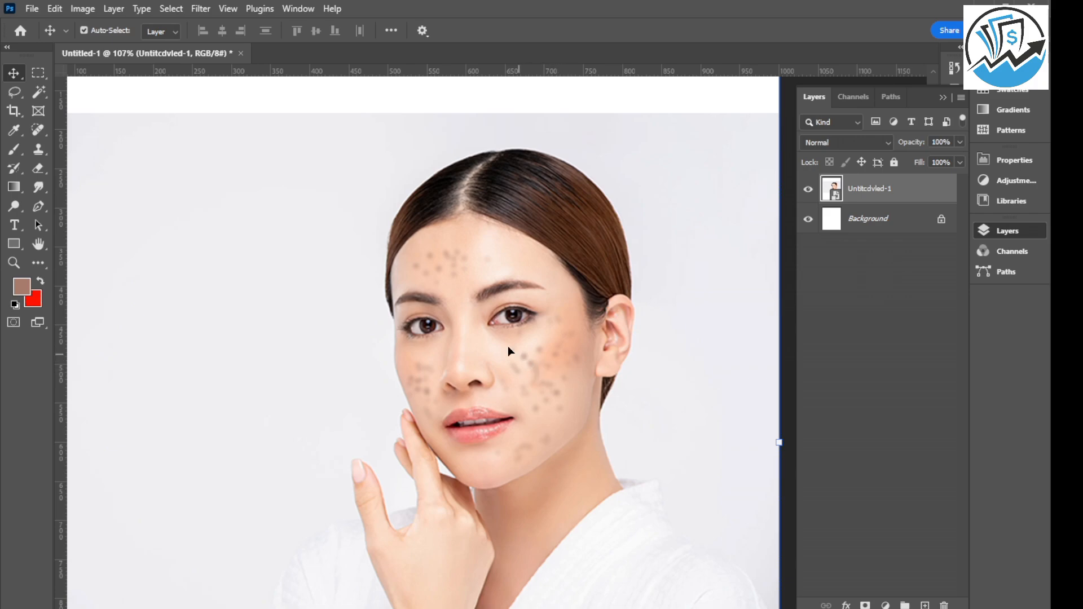
{"action": "scroll", "coordinate": [478, 266], "scroll_direction": "down", "scroll_amount": 3}
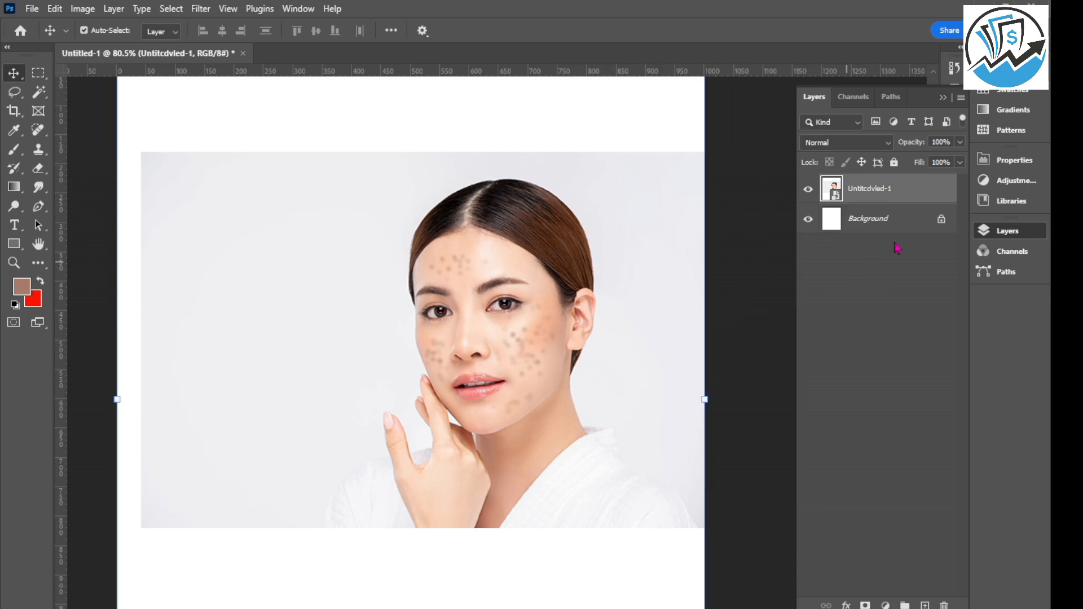
{"action": "right_click", "coordinate": [888, 191]}
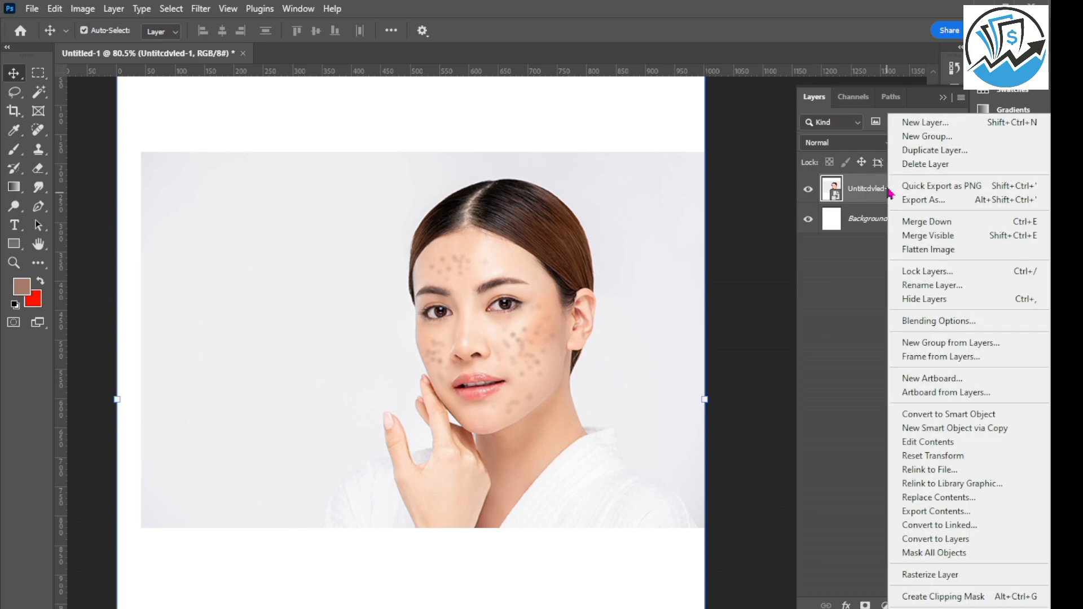
{"action": "left_click", "coordinate": [927, 575]}
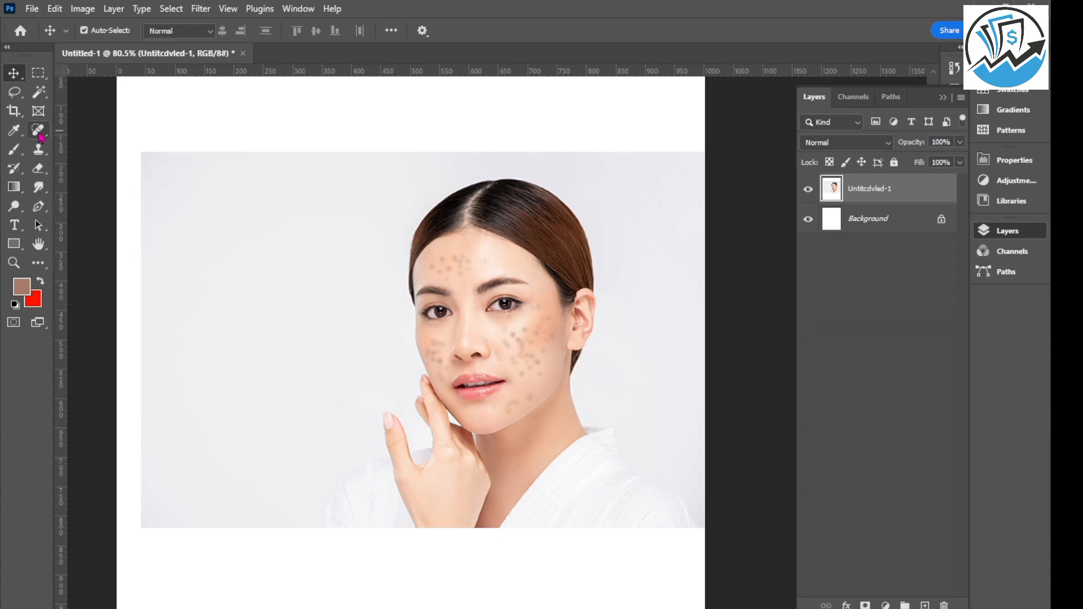
Remove the dark spots on the chin and lower jaw with the Spot Healing Brush in Content-Aware mode at brush size 19.
{"action": "left_click", "coordinate": [40, 133]}
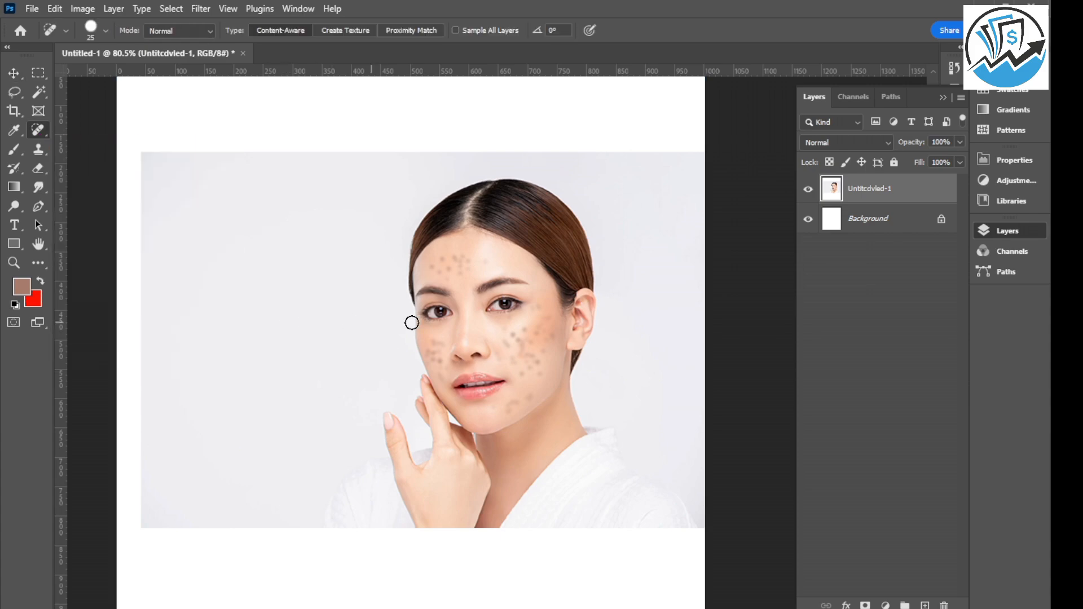
{"action": "scroll", "coordinate": [548, 368], "scroll_direction": "up", "scroll_amount": 3}
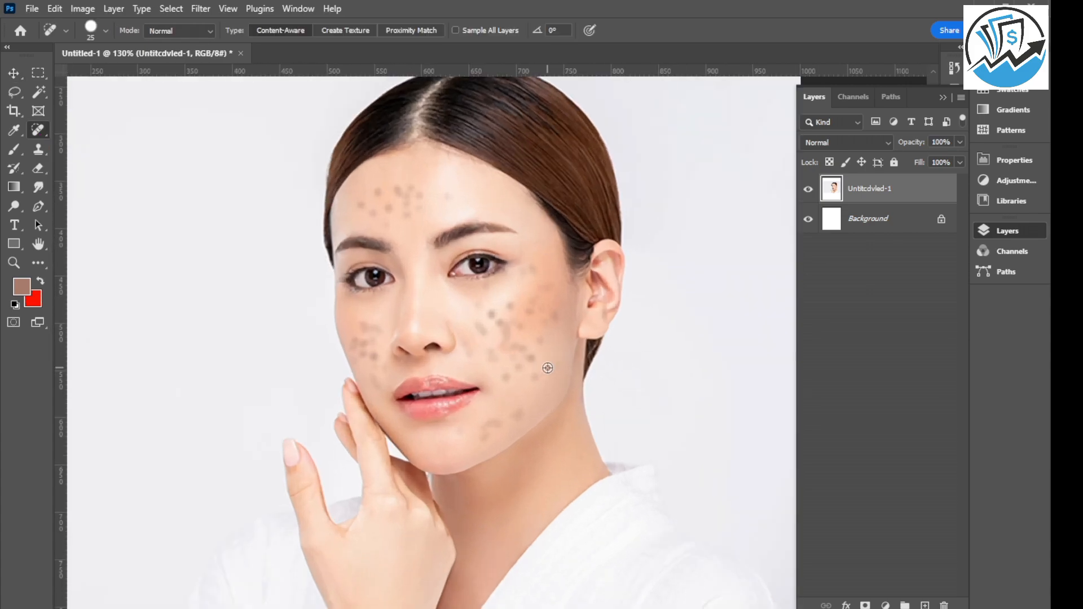
{"action": "scroll", "coordinate": [548, 368], "scroll_direction": "up", "scroll_amount": 2}
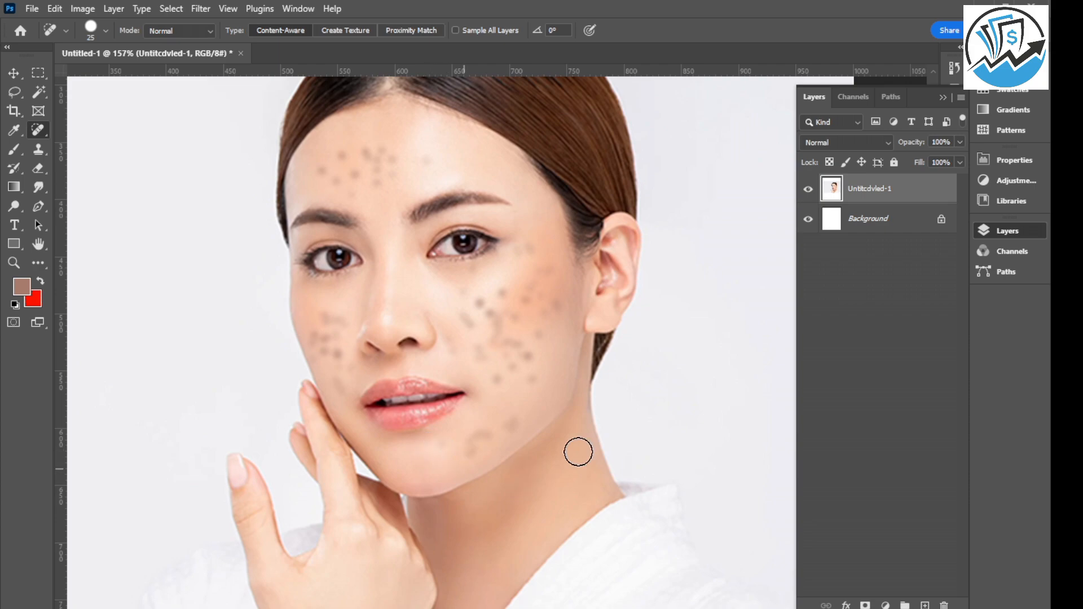
{"action": "scroll", "coordinate": [454, 457], "scroll_direction": "up", "scroll_amount": 1}
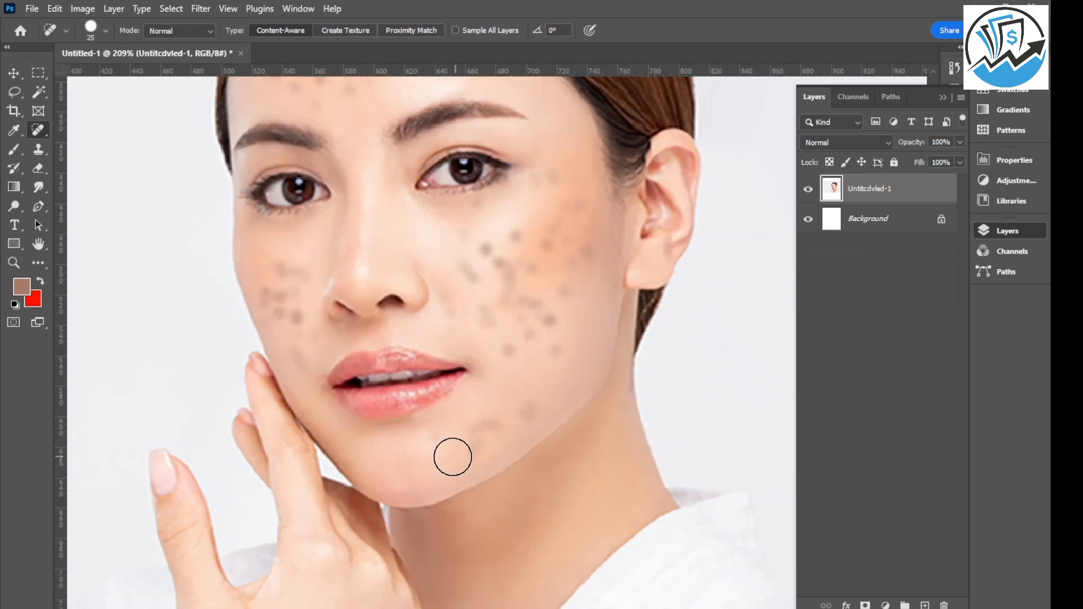
{"action": "scroll", "coordinate": [442, 455], "scroll_direction": "down", "scroll_amount": 2}
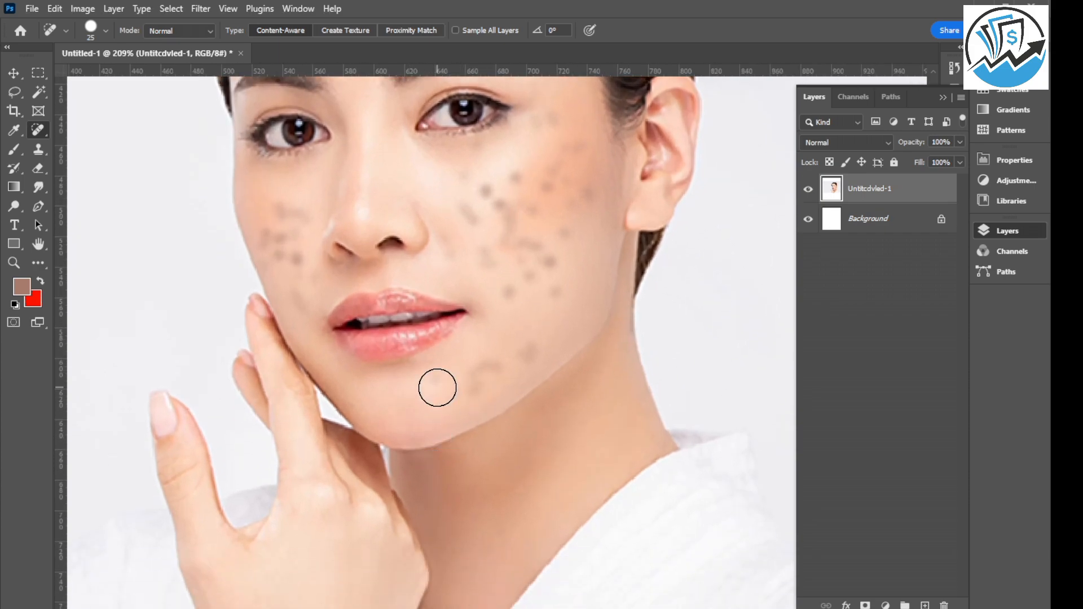
{"action": "scroll", "coordinate": [434, 384], "scroll_direction": "up", "scroll_amount": 1}
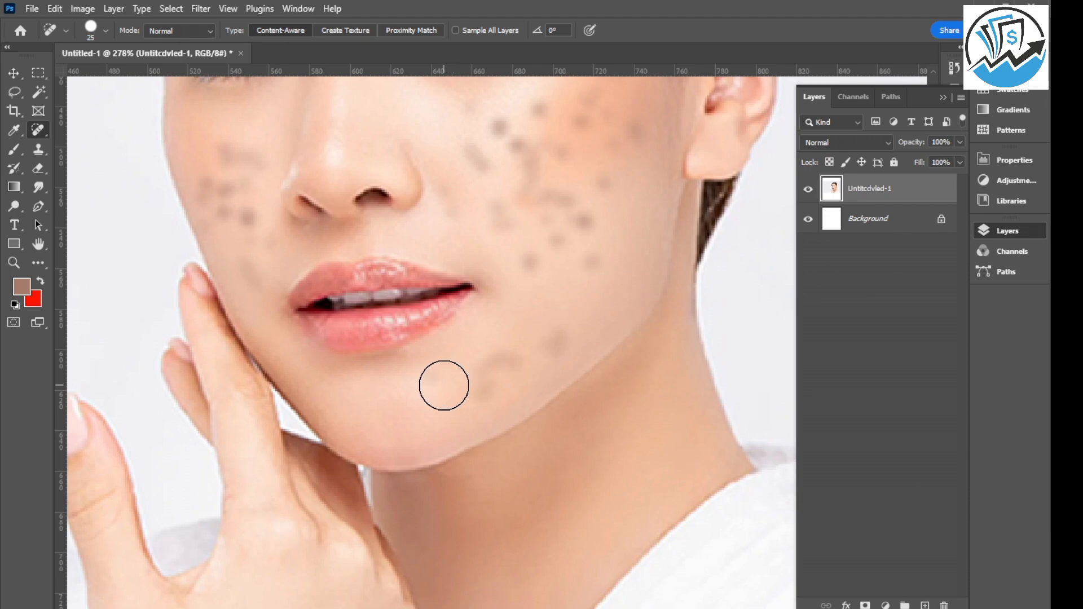
{"action": "left_click_drag", "start_coordinate": [446, 385], "coordinate": [441, 385]}
{"action": "scroll", "coordinate": [440, 385], "scroll_direction": "up", "scroll_amount": 1}
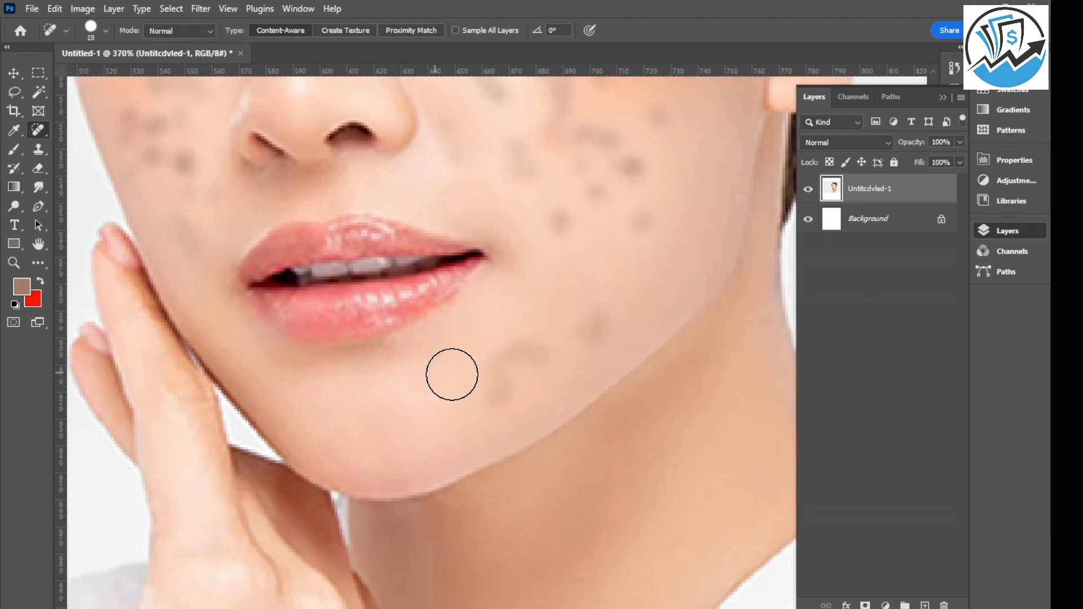
{"action": "scroll", "coordinate": [406, 416], "scroll_direction": "down", "scroll_amount": 1}
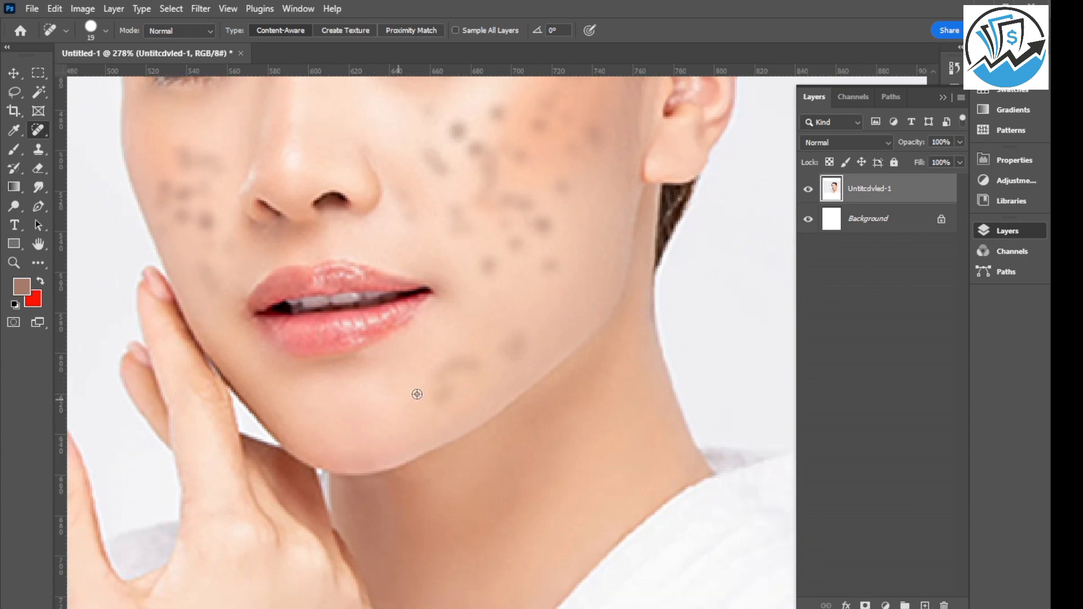
{"action": "scroll", "coordinate": [428, 389], "scroll_direction": "up", "scroll_amount": 2}
{"action": "left_click", "coordinate": [528, 339]}
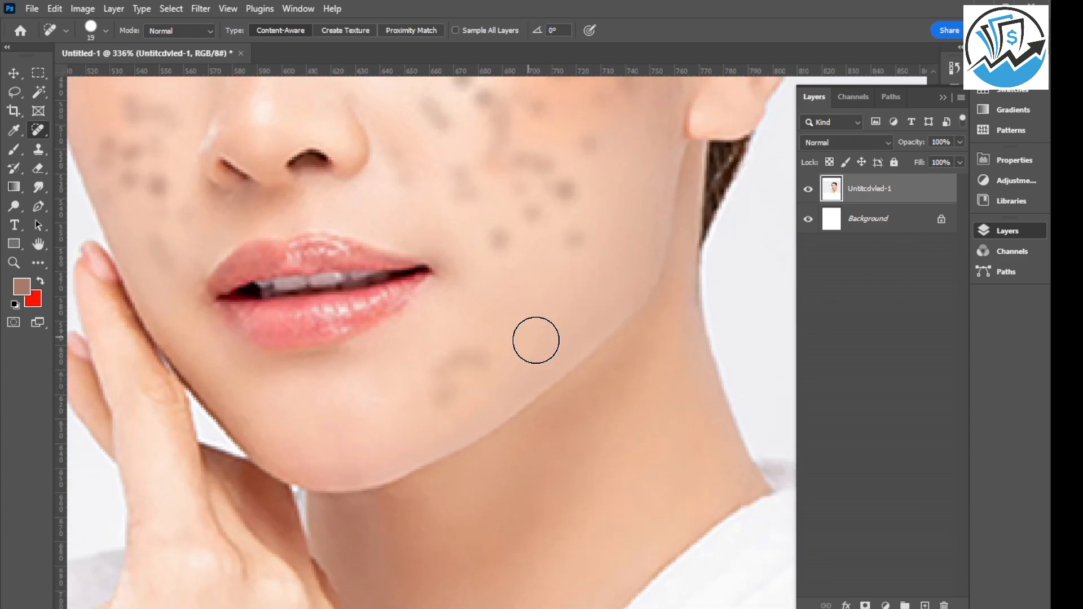
{"action": "left_click", "coordinate": [473, 359]}
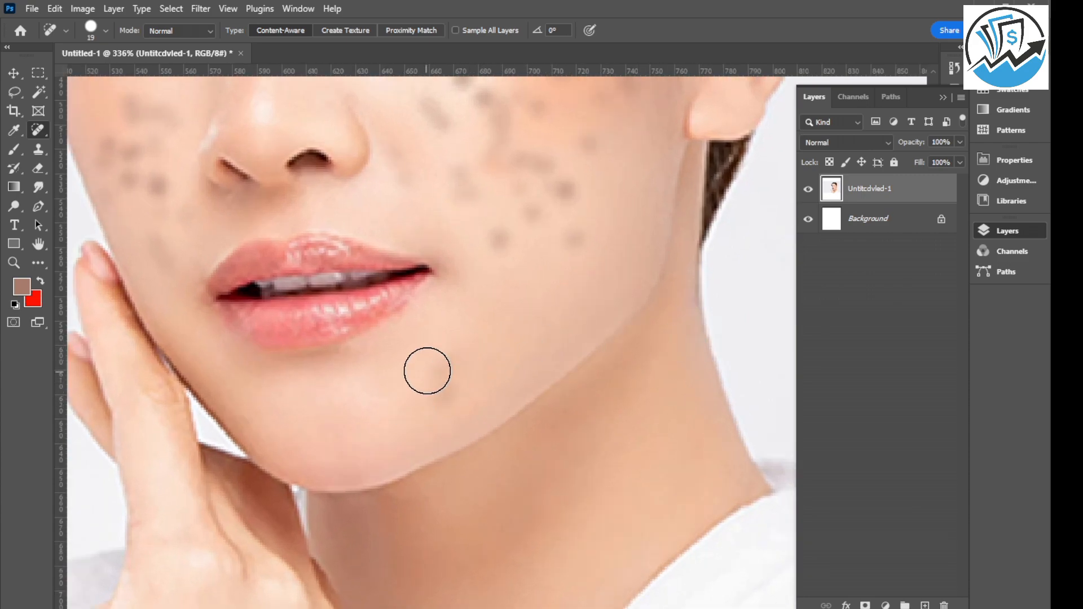
{"action": "left_click", "coordinate": [442, 394]}
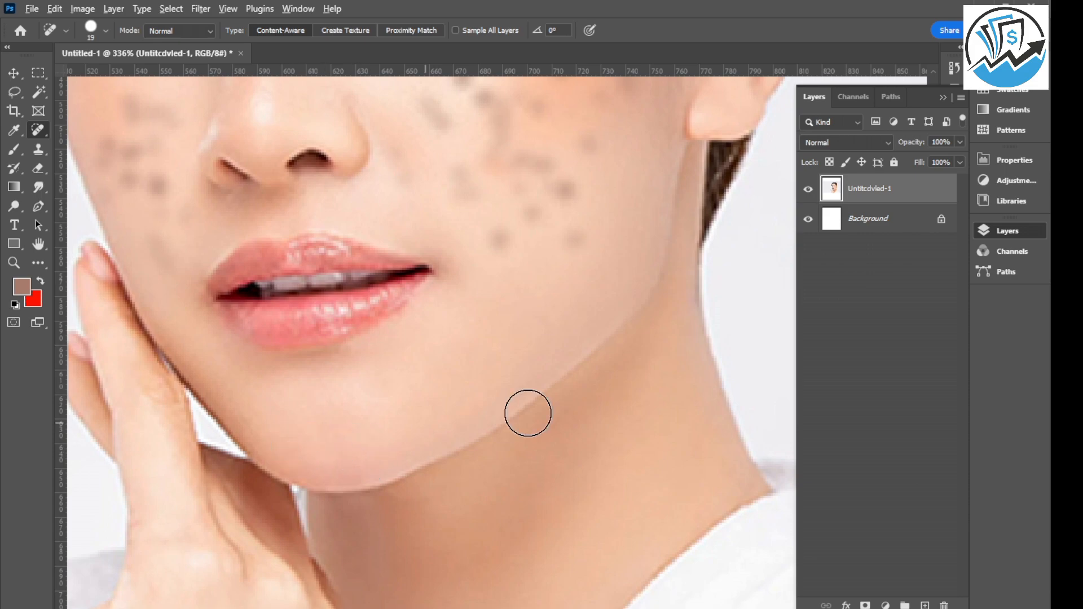
Heal the spots on the lower part of the ear-side cheek, from beside the mouth up to nose level.
{"action": "scroll", "coordinate": [522, 363], "scroll_direction": "down", "scroll_amount": 2}
{"action": "scroll", "coordinate": [522, 363], "scroll_direction": "down", "scroll_amount": 1}
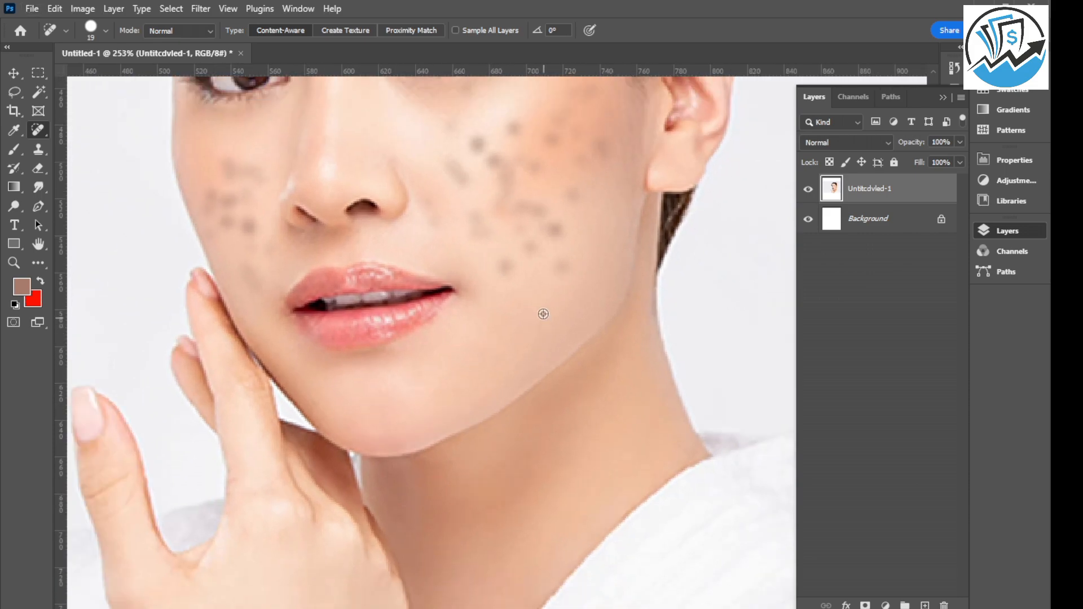
{"action": "left_click_drag", "start_coordinate": [528, 268], "coordinate": [505, 266]}
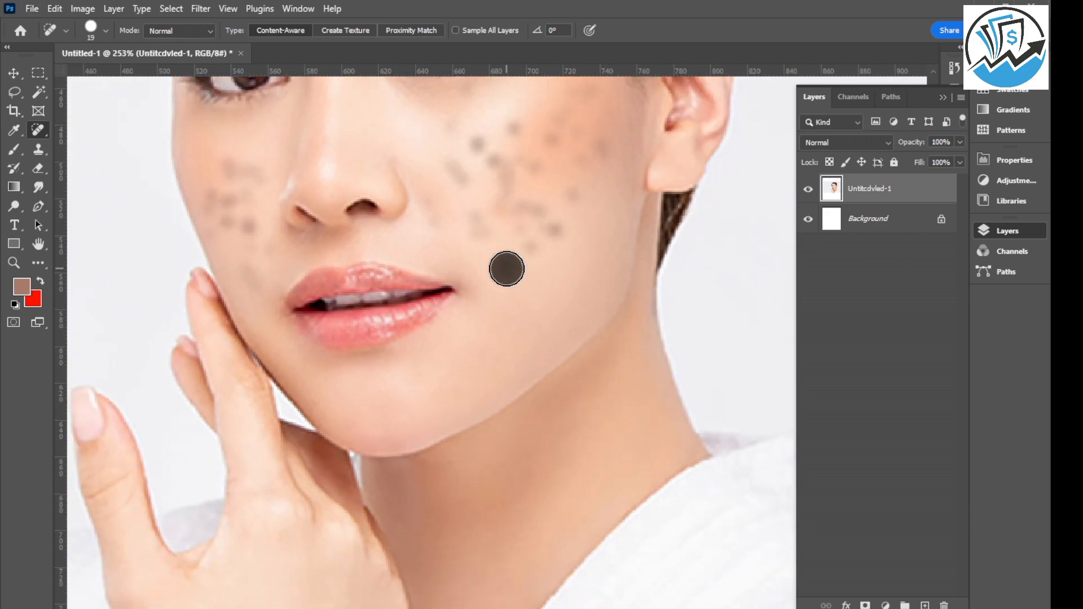
{"action": "mouse_move", "coordinate": [561, 234]}
{"action": "left_mouse_down"}
{"action": "mouse_move", "coordinate": [580, 210]}
{"action": "mouse_move", "coordinate": [486, 250]}
{"action": "left_mouse_up"}
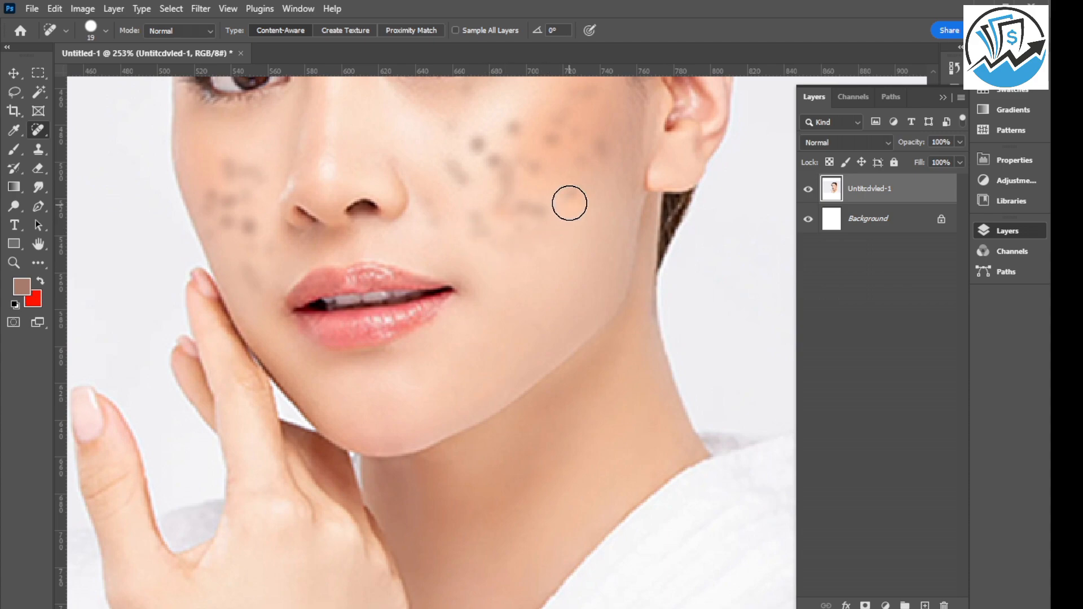
{"action": "mouse_move", "coordinate": [568, 201]}
{"action": "left_mouse_down"}
{"action": "mouse_move", "coordinate": [525, 219]}
{"action": "mouse_move", "coordinate": [421, 218]}
{"action": "mouse_move", "coordinate": [597, 246]}
{"action": "mouse_move", "coordinate": [457, 217]}
{"action": "left_mouse_up"}
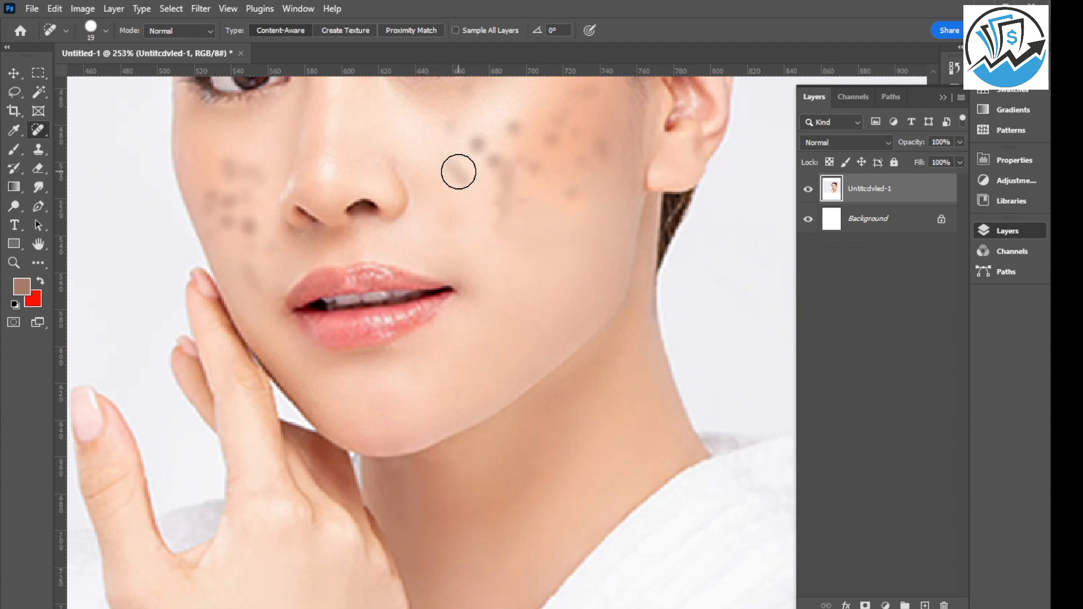
{"action": "left_click_drag", "start_coordinate": [457, 172], "coordinate": [450, 160]}
Heal the faint spots on the inner part of the ear-side cheek, between the nose and the eye.
{"action": "scroll", "coordinate": [427, 319], "scroll_direction": "down", "scroll_amount": 3}
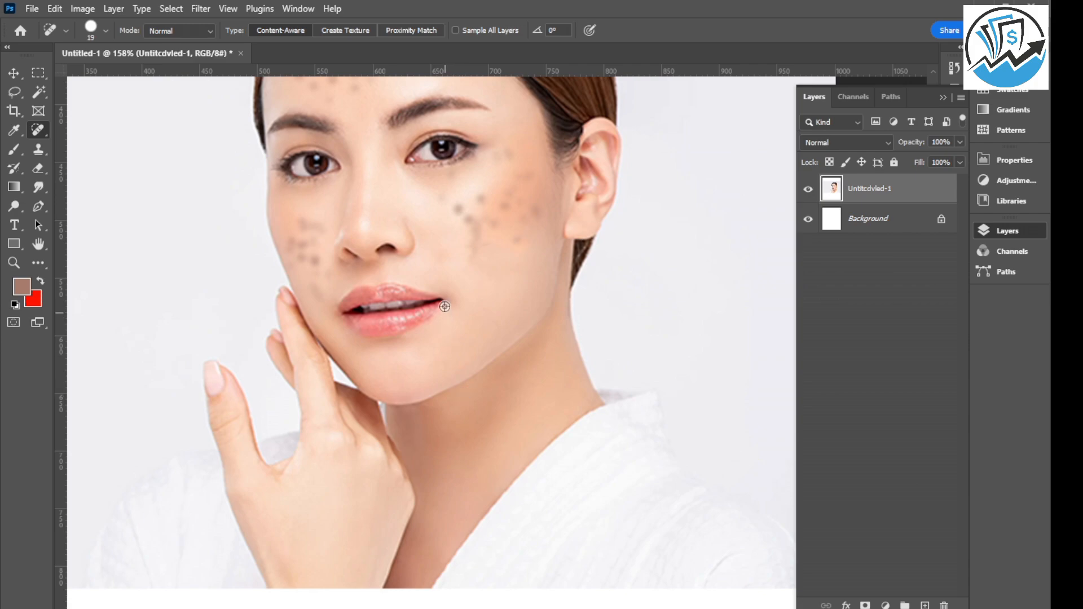
{"action": "scroll", "coordinate": [445, 307], "scroll_direction": "up", "scroll_amount": 3}
{"action": "left_click_drag", "start_coordinate": [449, 249], "coordinate": [449, 249]}
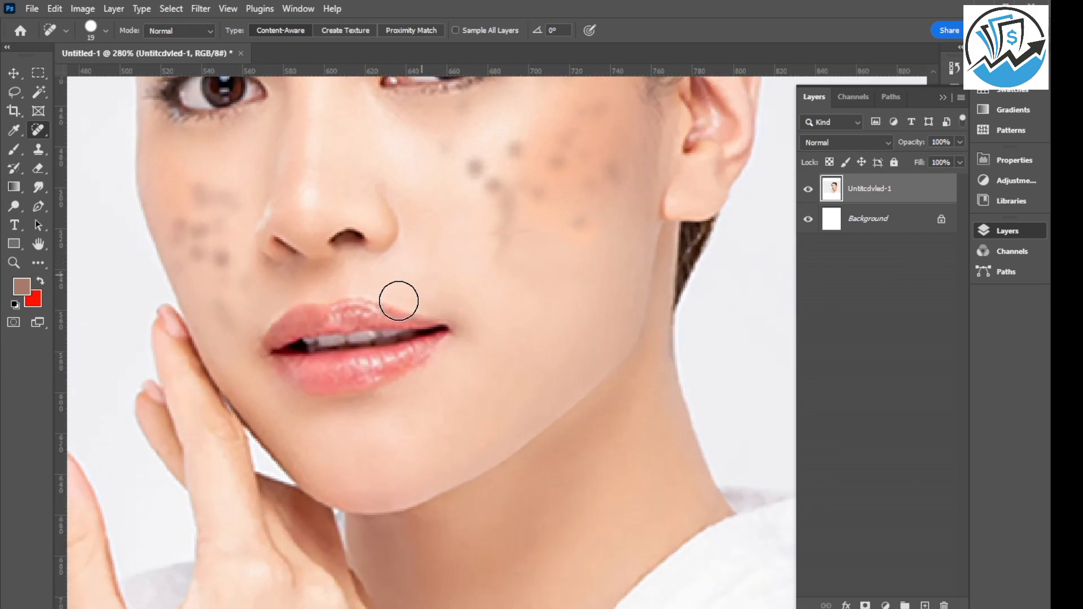
{"action": "left_click", "coordinate": [438, 145]}
{"action": "left_click", "coordinate": [470, 112]}
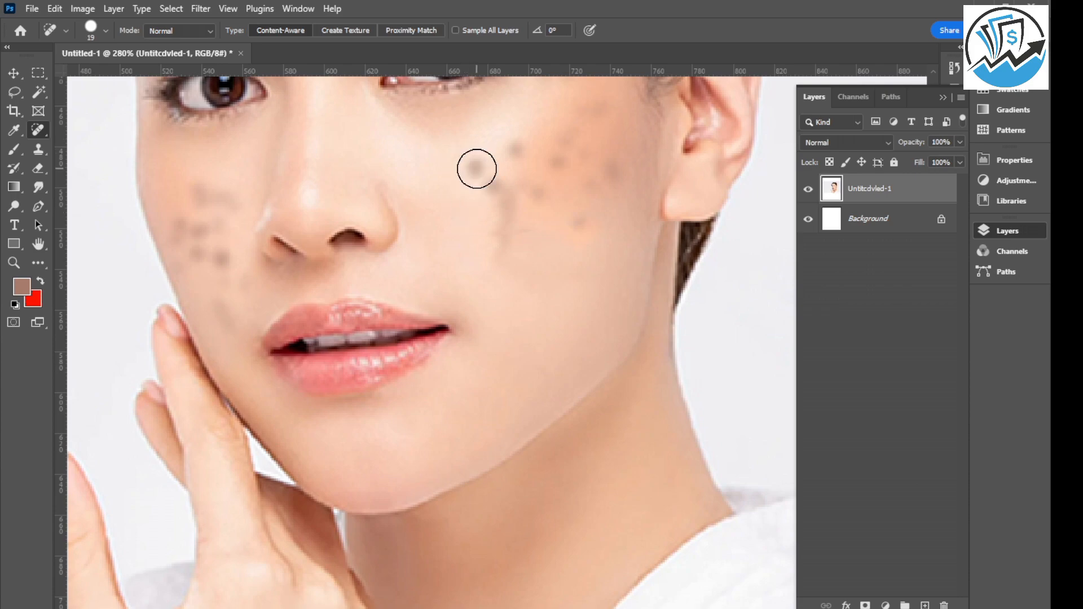
{"action": "left_click_drag", "start_coordinate": [468, 124], "coordinate": [426, 132]}
Lasso the small spot at the lower edge of the blemished ear-side cheek and fill it with Content-Aware at 100% opacity, Normal mode.
{"action": "scroll", "coordinate": [467, 239], "scroll_direction": "down", "scroll_amount": 1}
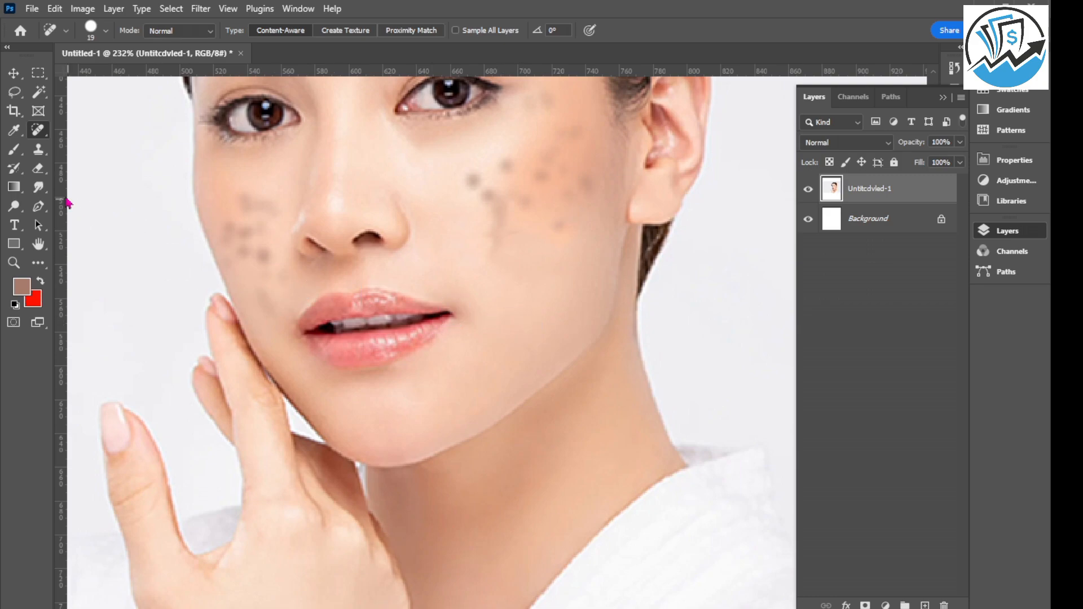
{"action": "left_click", "coordinate": [15, 96]}
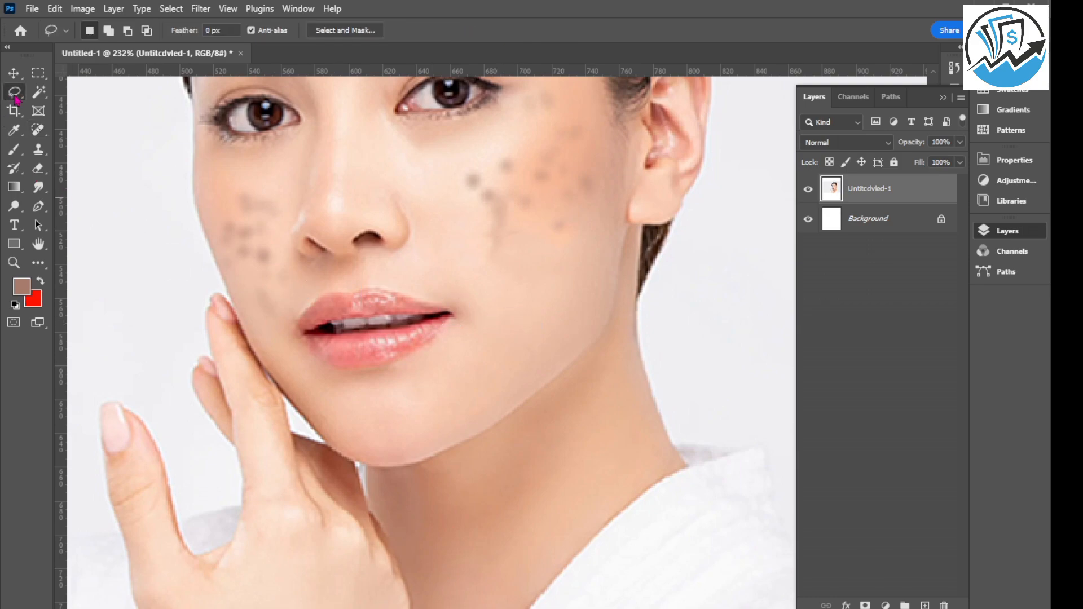
{"action": "right_click", "coordinate": [16, 98]}
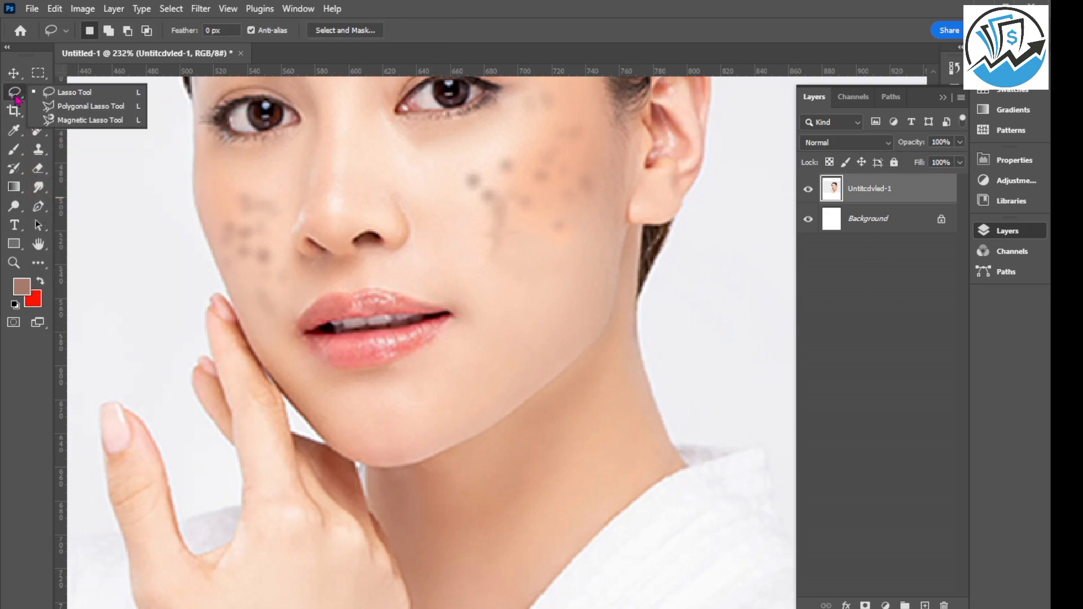
{"action": "left_click", "coordinate": [78, 99]}
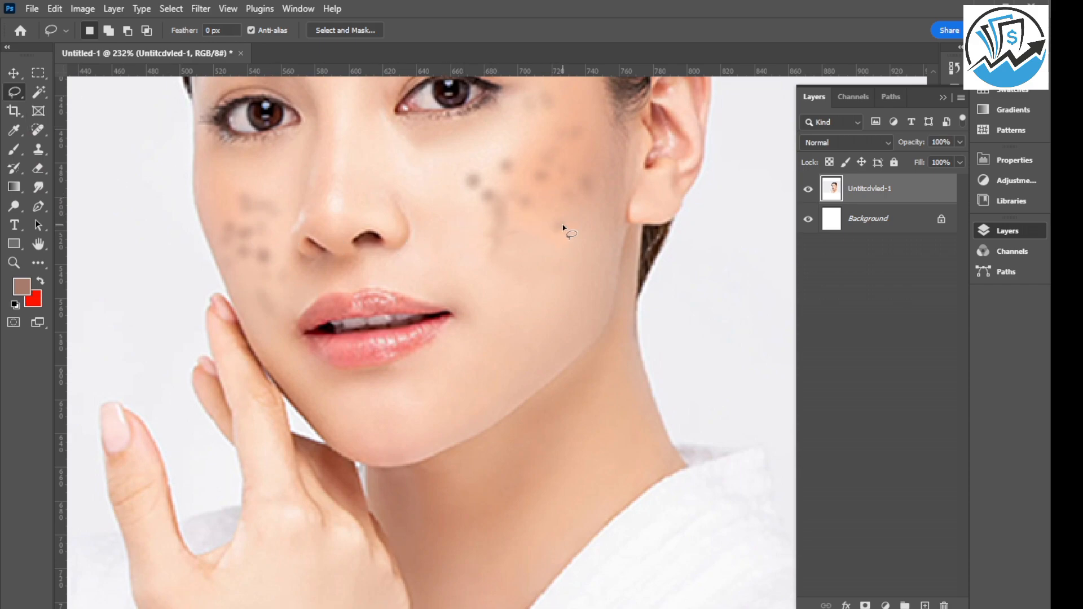
{"action": "scroll", "coordinate": [565, 230], "scroll_direction": "up", "scroll_amount": 3}
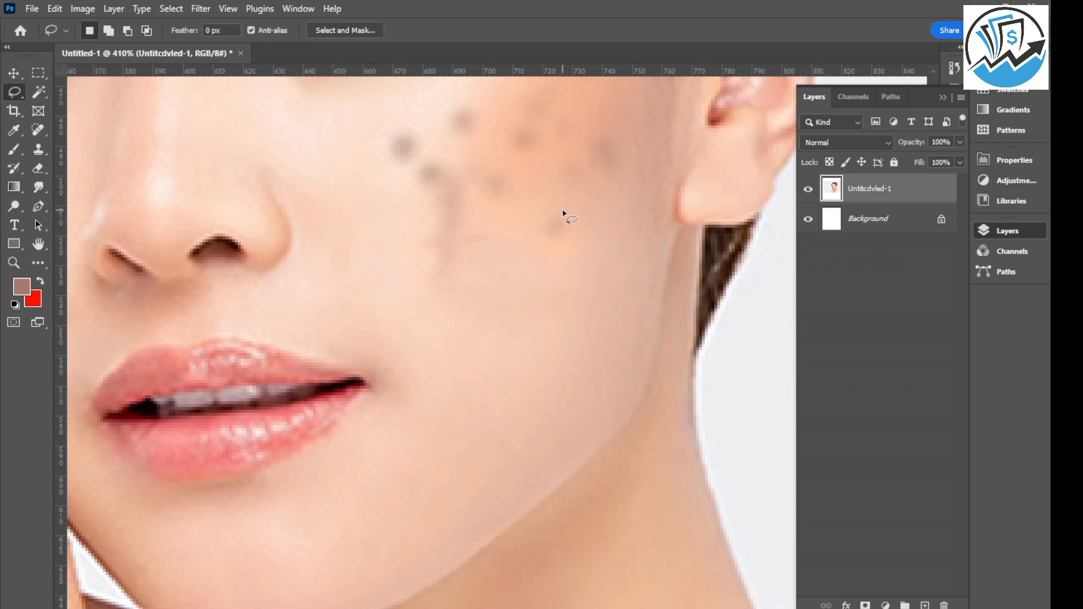
{"action": "mouse_move", "coordinate": [561, 209]}
{"action": "left_mouse_down"}
{"action": "mouse_move", "coordinate": [539, 210]}
{"action": "mouse_move", "coordinate": [534, 230]}
{"action": "mouse_move", "coordinate": [556, 247]}
{"action": "mouse_move", "coordinate": [576, 242]}
{"action": "mouse_move", "coordinate": [550, 218]}
{"action": "left_mouse_up"}
{"action": "key", "text": "shift"}
{"action": "key", "text": "shift+BackSpace"}
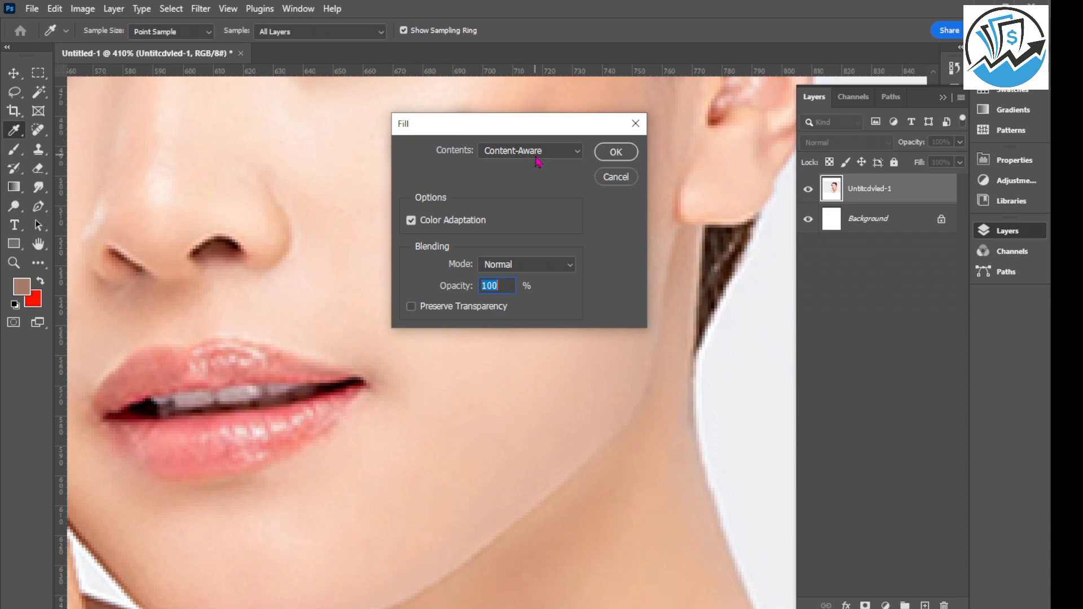
{"action": "left_click", "coordinate": [577, 151]}
{"action": "left_click", "coordinate": [515, 220]}
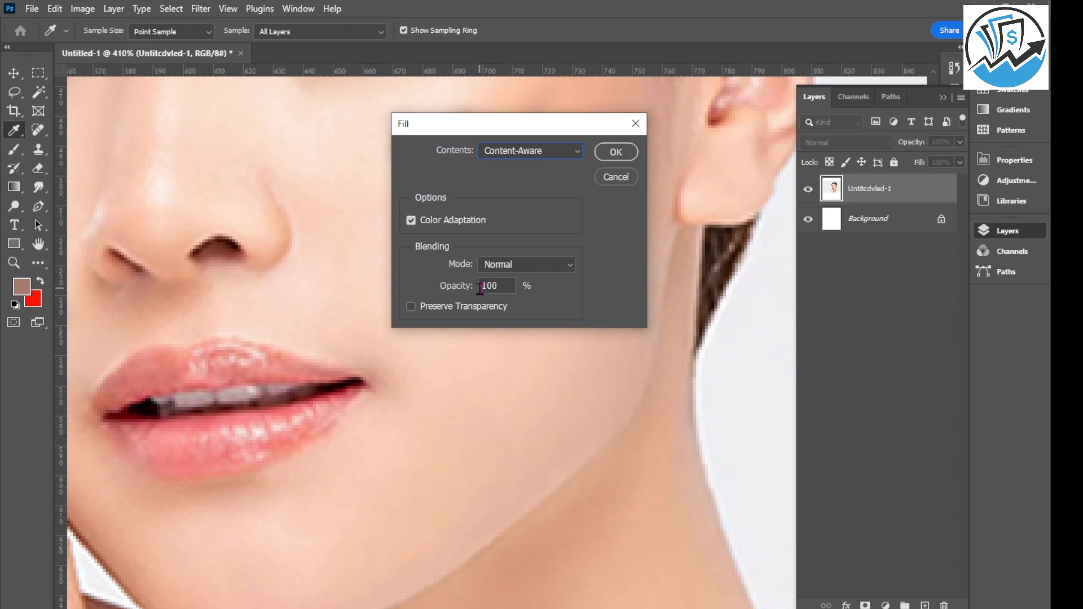
{"action": "left_click", "coordinate": [614, 154]}
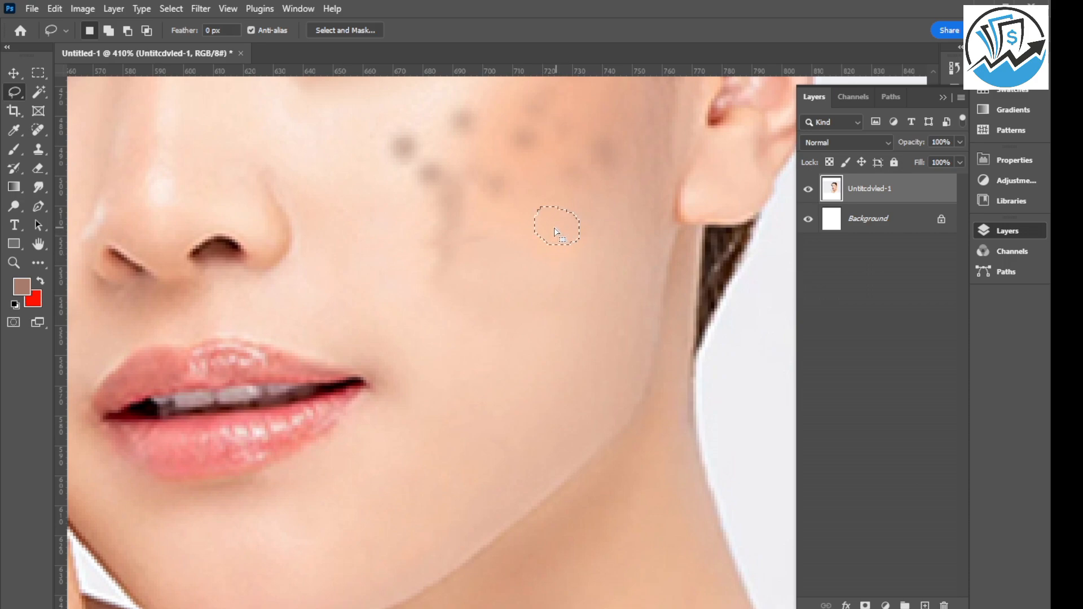
Move the lasso selection onto the dark spot nearest the nose on the ear-side cheek, fill it with Content-Aware, and deselect.
{"action": "mouse_move", "coordinate": [548, 223]}
{"action": "left_mouse_down"}
{"action": "mouse_move", "coordinate": [445, 193]}
{"action": "mouse_move", "coordinate": [395, 147]}
{"action": "left_mouse_up"}
{"action": "key", "text": "shift"}
{"action": "key", "text": "shift+F5"}
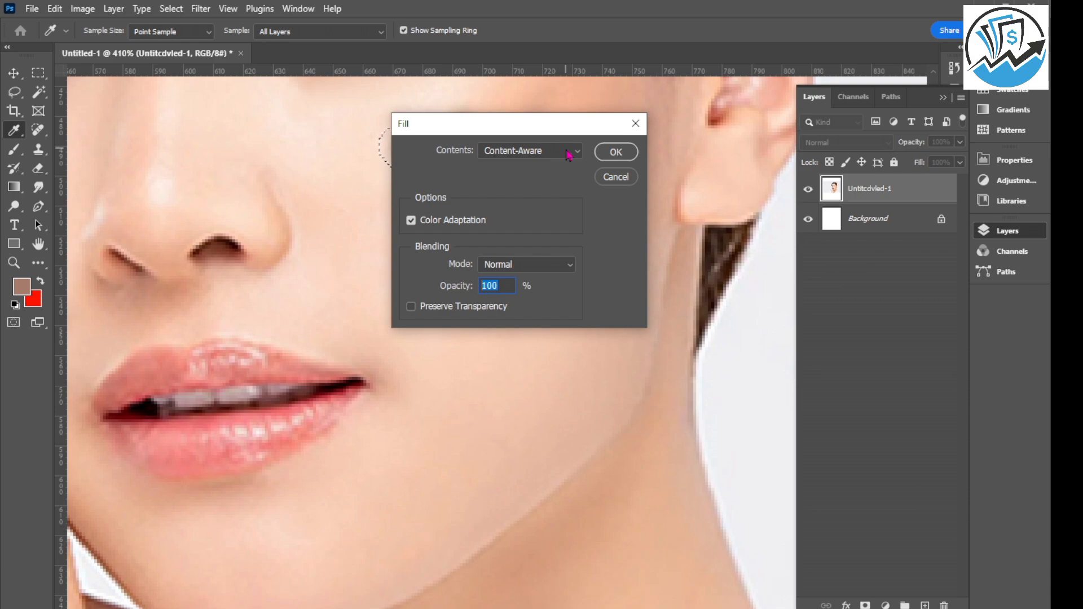
{"action": "left_click", "coordinate": [616, 152]}
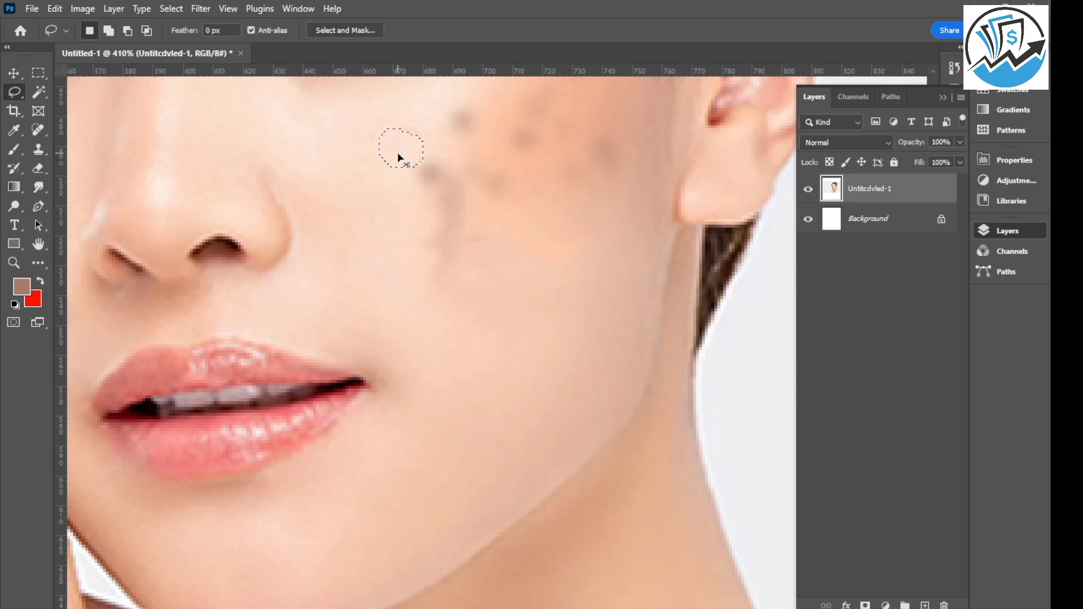
{"action": "key", "text": "ctrl+d"}
Lasso the faint mark below the ear-side eye and Content-Aware fill it, and repeat with the selection moved onto the adjacent dark spot.
{"action": "scroll", "coordinate": [455, 218], "scroll_direction": "down", "scroll_amount": 5}
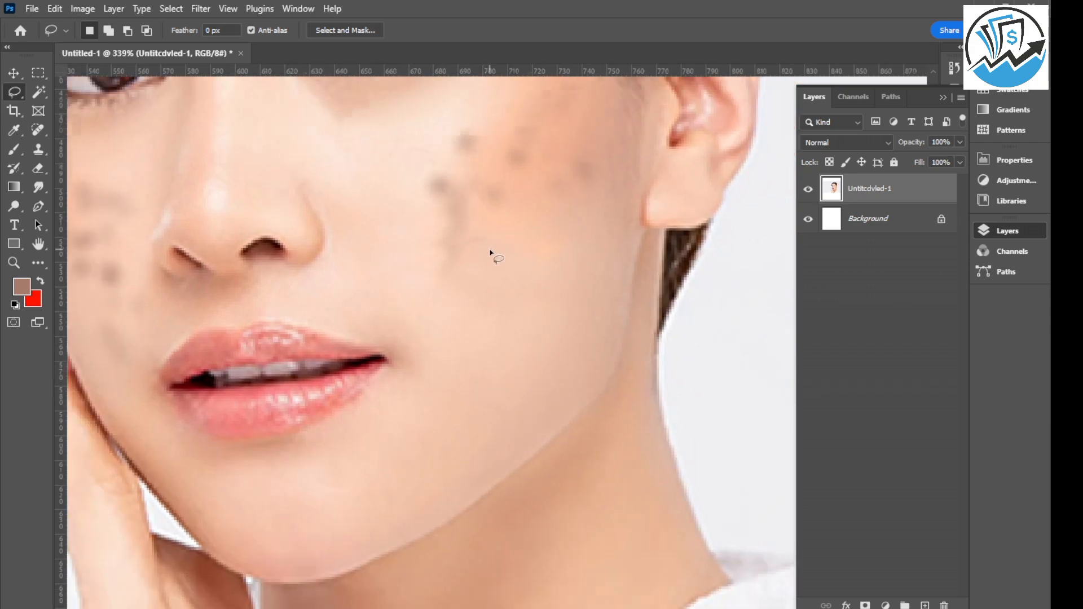
{"action": "scroll", "coordinate": [454, 179], "scroll_direction": "up", "scroll_amount": 5}
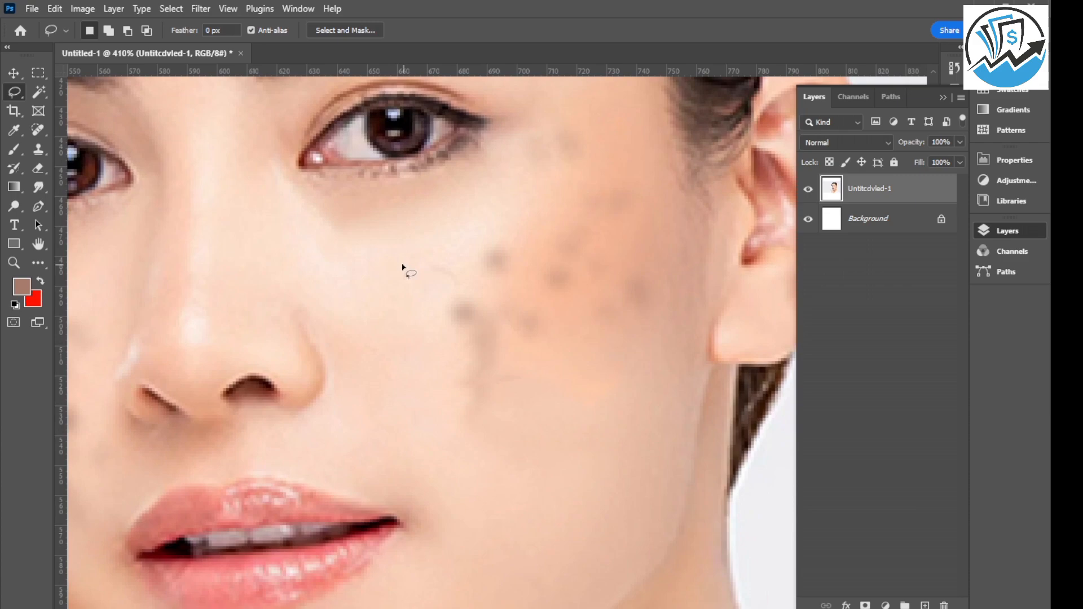
{"action": "mouse_move", "coordinate": [403, 267]}
{"action": "left_mouse_down"}
{"action": "mouse_move", "coordinate": [434, 251]}
{"action": "mouse_move", "coordinate": [474, 295]}
{"action": "mouse_move", "coordinate": [400, 261]}
{"action": "left_mouse_up"}
{"action": "key", "text": "shift"}
{"action": "key", "text": "shift+F5"}
{"action": "key", "text": "Return"}
{"action": "left_click_drag", "start_coordinate": [447, 302], "coordinate": [502, 270]}
{"action": "key", "text": "shift+F5"}
{"action": "key", "text": "Return"}
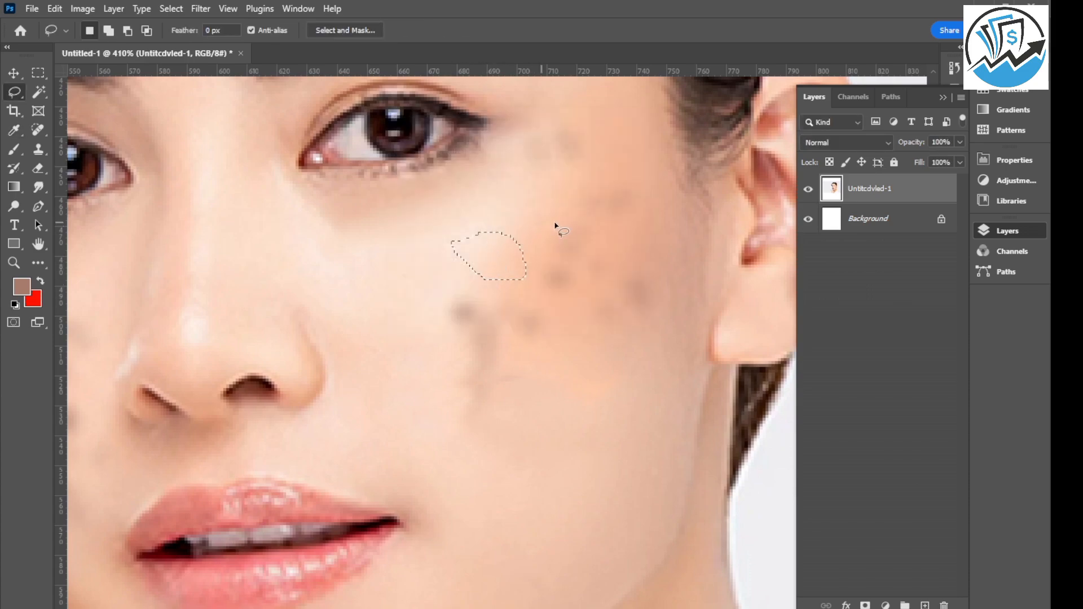
Lasso and Content-Aware fill the spot beside the outer eye corner and the long vertical mark on the ear-side cheek beside the nose.
{"action": "mouse_move", "coordinate": [518, 121]}
{"action": "left_mouse_down"}
{"action": "mouse_move", "coordinate": [563, 119]}
{"action": "mouse_move", "coordinate": [588, 144]}
{"action": "mouse_move", "coordinate": [545, 183]}
{"action": "mouse_move", "coordinate": [516, 133]}
{"action": "left_mouse_up"}
{"action": "key", "text": "shift+F5"}
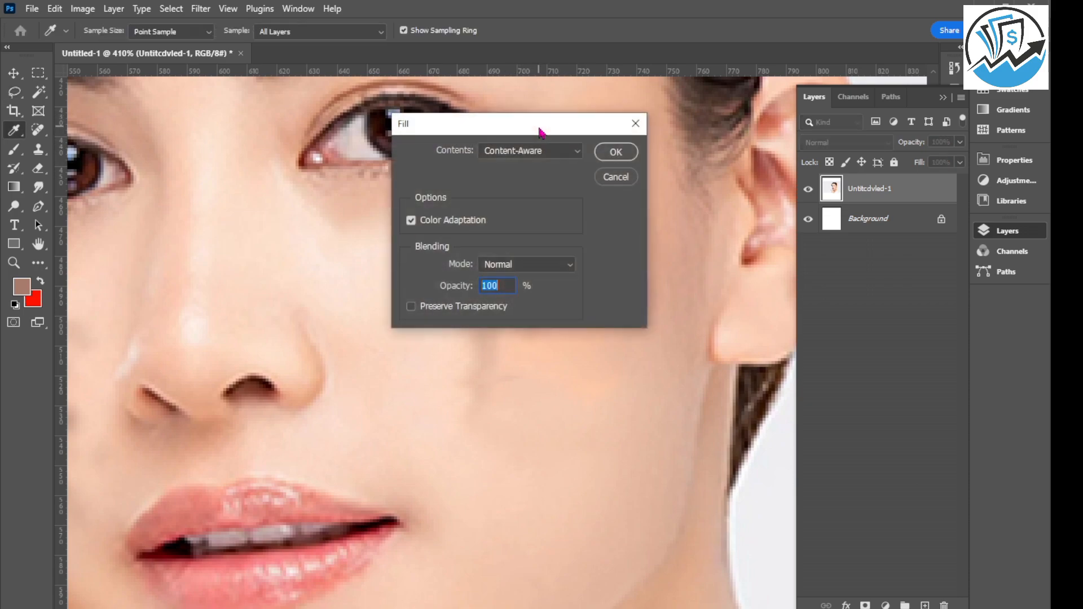
{"action": "key", "text": "Return"}
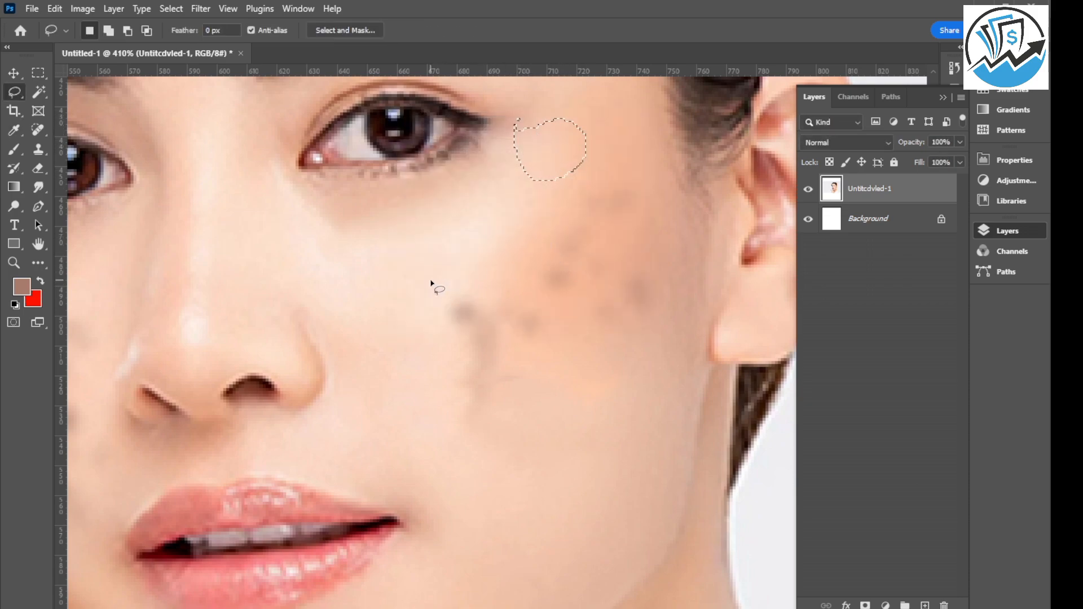
{"action": "mouse_move", "coordinate": [432, 281]}
{"action": "left_mouse_down"}
{"action": "mouse_move", "coordinate": [529, 324]}
{"action": "mouse_move", "coordinate": [481, 435]}
{"action": "mouse_move", "coordinate": [450, 355]}
{"action": "mouse_move", "coordinate": [440, 274]}
{"action": "left_mouse_up"}
{"action": "key", "text": "shift+F5"}
{"action": "key", "text": "Return"}
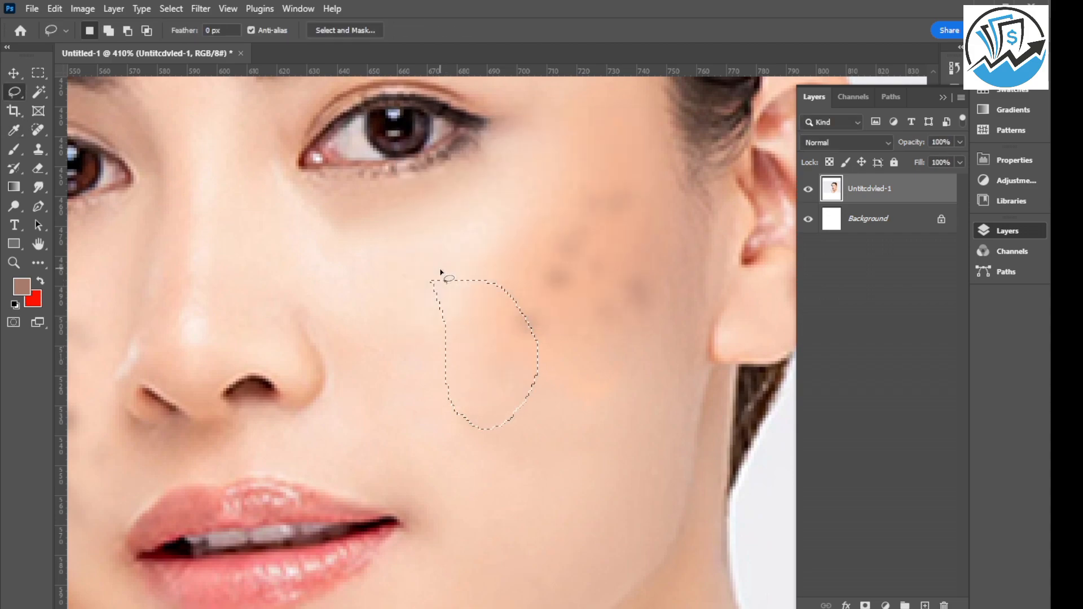
Lasso and Content-Aware fill the remaining spot cluster on the ear-side cheek, including the patch toward its upper part.
{"action": "mouse_move", "coordinate": [482, 252]}
{"action": "left_mouse_down"}
{"action": "mouse_move", "coordinate": [672, 322]}
{"action": "mouse_move", "coordinate": [469, 254]}
{"action": "left_mouse_up"}
{"action": "key", "text": "shift+F5"}
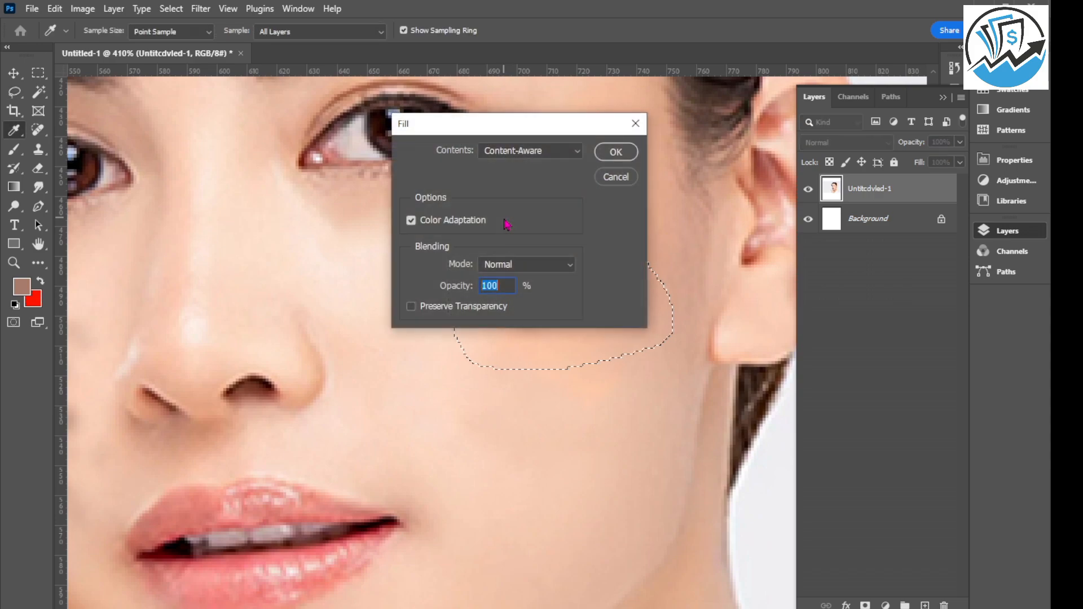
{"action": "key", "text": "Return"}
{"action": "mouse_move", "coordinate": [566, 191]}
{"action": "left_mouse_down"}
{"action": "mouse_move", "coordinate": [610, 162]}
{"action": "mouse_move", "coordinate": [640, 220]}
{"action": "mouse_move", "coordinate": [591, 308]}
{"action": "mouse_move", "coordinate": [549, 155]}
{"action": "left_mouse_up"}
{"action": "key", "text": "shift+F5"}
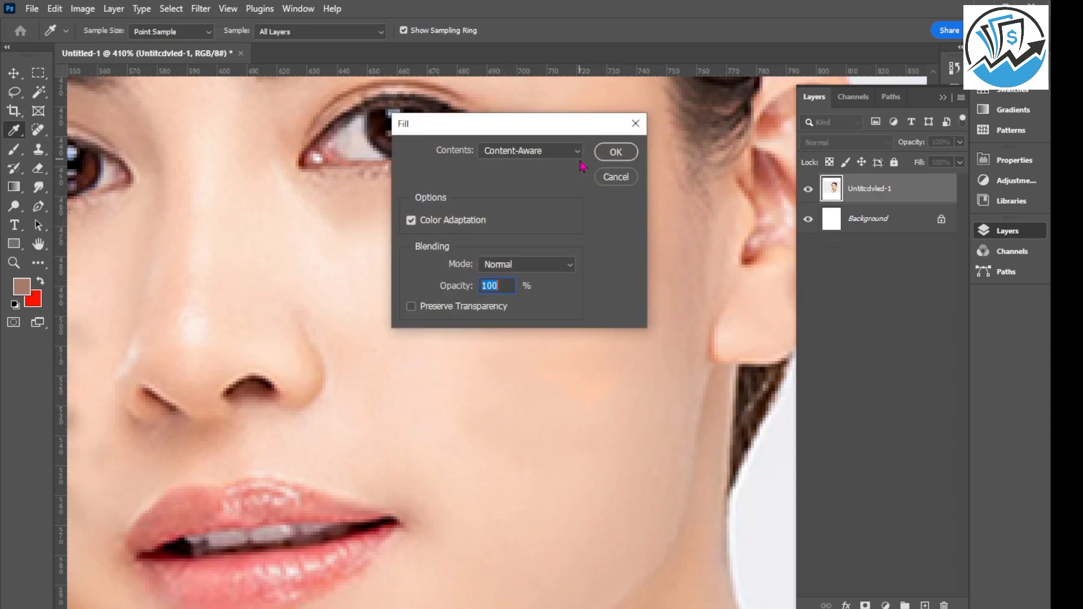
{"action": "key", "text": "Return"}
Lasso an oval patch on the ear-side cheek between the nose and the jaw.
{"action": "scroll", "coordinate": [546, 320], "scroll_direction": "down", "scroll_amount": 10}
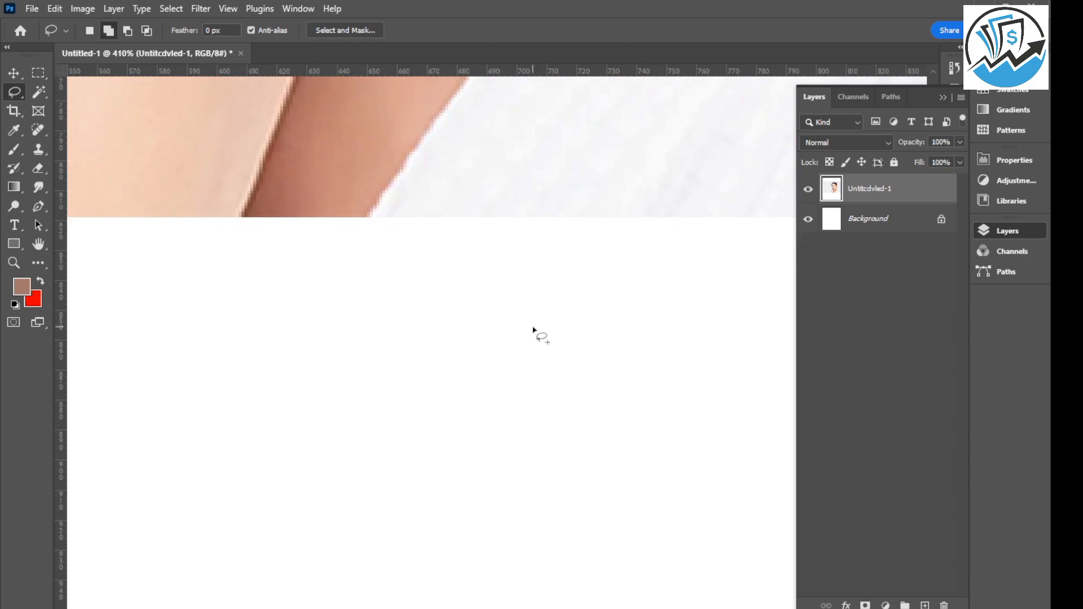
{"action": "scroll", "coordinate": [531, 327], "scroll_direction": "right", "scroll_amount": 2}
{"action": "scroll", "coordinate": [537, 364], "scroll_direction": "down", "scroll_amount": 6}
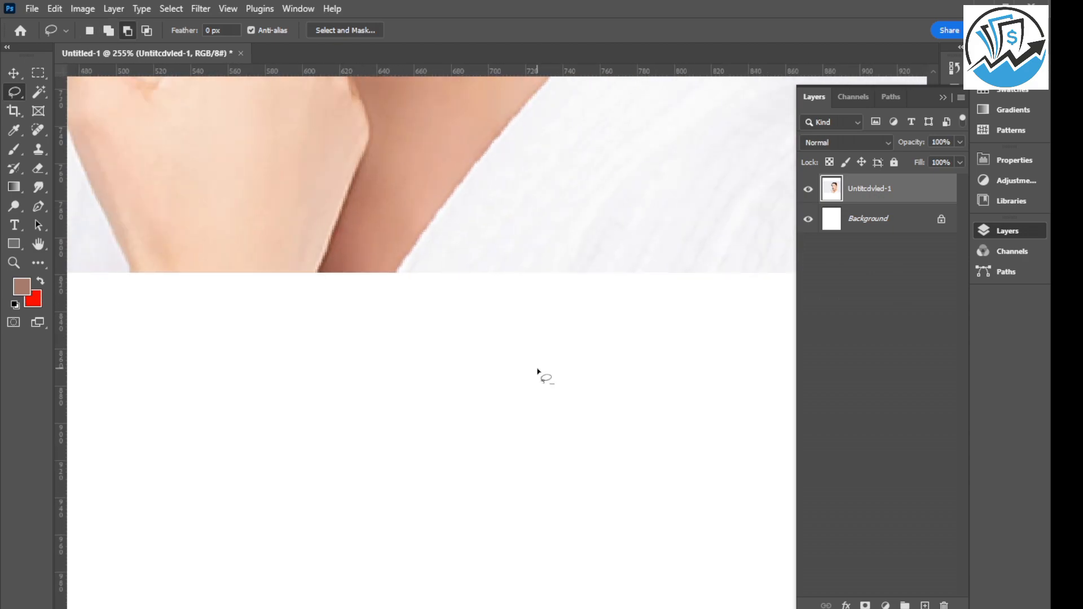
{"action": "scroll", "coordinate": [542, 316], "scroll_direction": "down", "scroll_amount": 3}
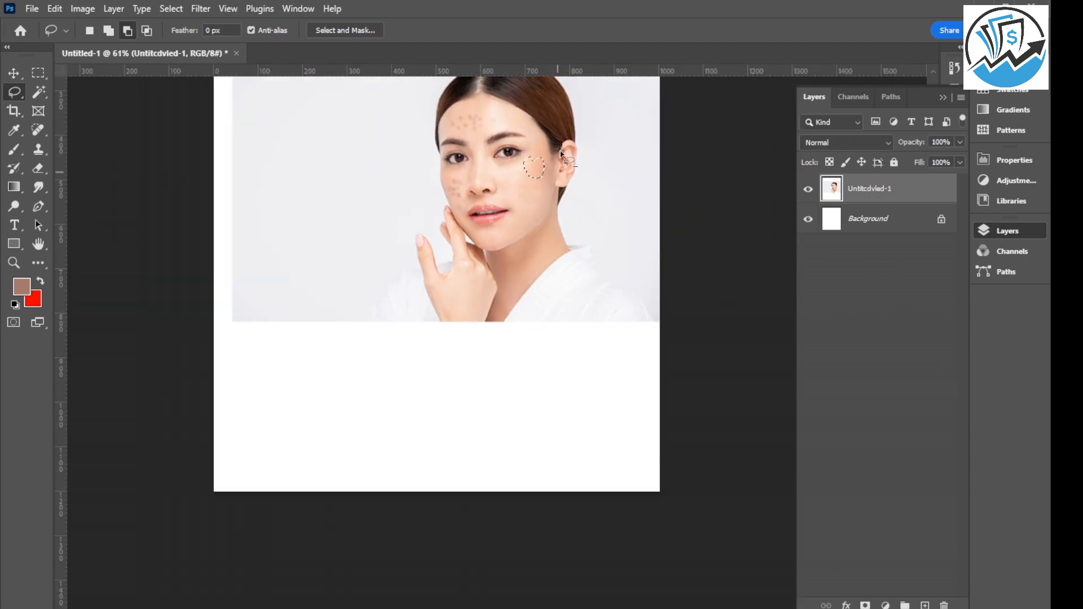
{"action": "scroll", "coordinate": [546, 166], "scroll_direction": "up", "scroll_amount": 5}
{"action": "scroll", "coordinate": [546, 166], "scroll_direction": "up", "scroll_amount": 2}
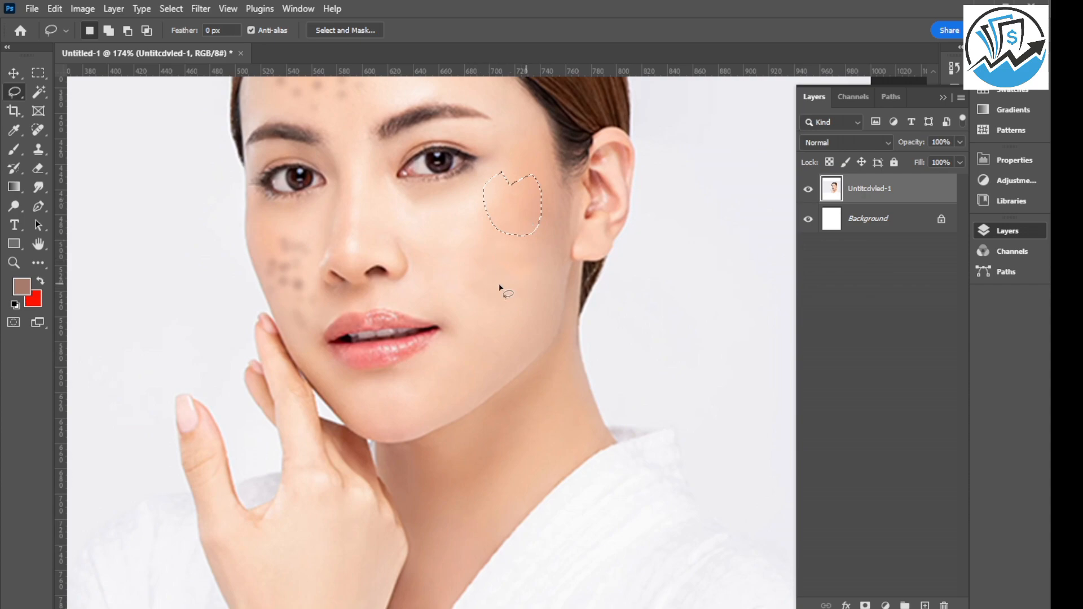
{"action": "mouse_move", "coordinate": [476, 243]}
{"action": "left_mouse_down"}
{"action": "mouse_move", "coordinate": [512, 281]}
{"action": "mouse_move", "coordinate": [516, 327]}
{"action": "mouse_move", "coordinate": [469, 314]}
{"action": "mouse_move", "coordinate": [475, 244]}
{"action": "left_mouse_up"}
Try to remove all the hand-side cheek spots with one large lasso selection and a Content-Aware fill.
{"action": "scroll", "coordinate": [417, 275], "scroll_direction": "up", "scroll_amount": 4, "text": "alt"}
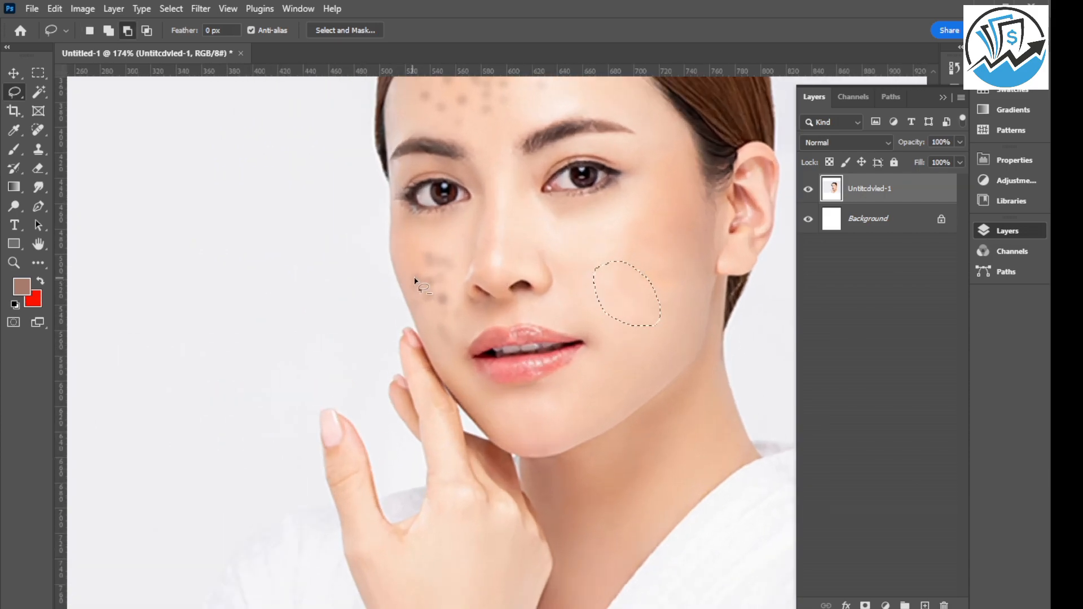
{"action": "mouse_move", "coordinate": [407, 230]}
{"action": "left_mouse_down"}
{"action": "mouse_move", "coordinate": [437, 229]}
{"action": "mouse_move", "coordinate": [482, 259]}
{"action": "mouse_move", "coordinate": [474, 303]}
{"action": "mouse_move", "coordinate": [487, 338]}
{"action": "mouse_move", "coordinate": [464, 385]}
{"action": "mouse_move", "coordinate": [400, 290]}
{"action": "mouse_move", "coordinate": [405, 231]}
{"action": "left_mouse_up"}
{"action": "key", "text": "shift+F5"}
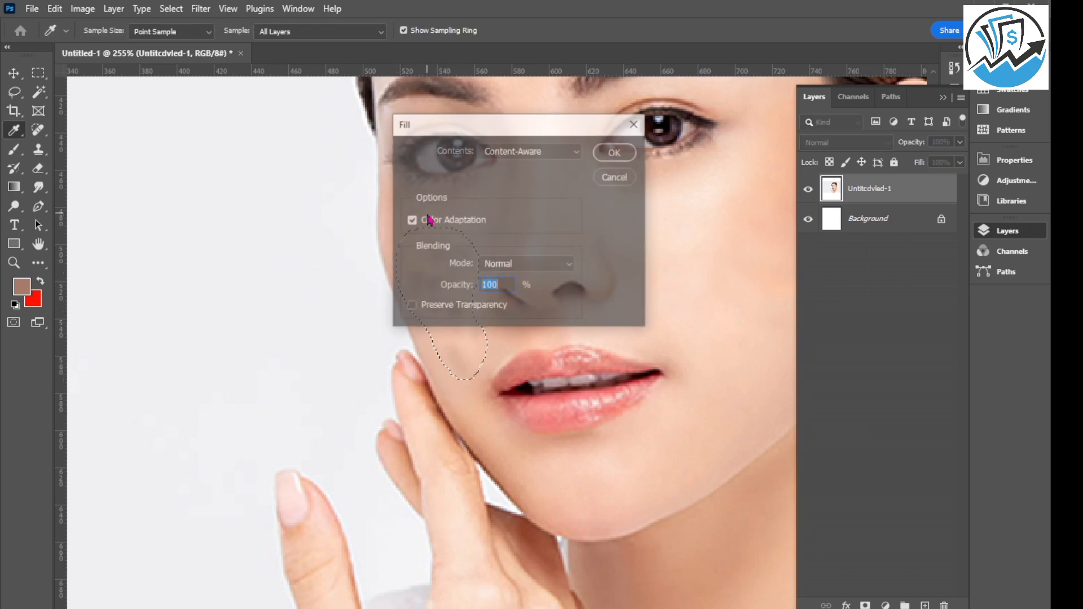
{"action": "key", "text": "Return"}
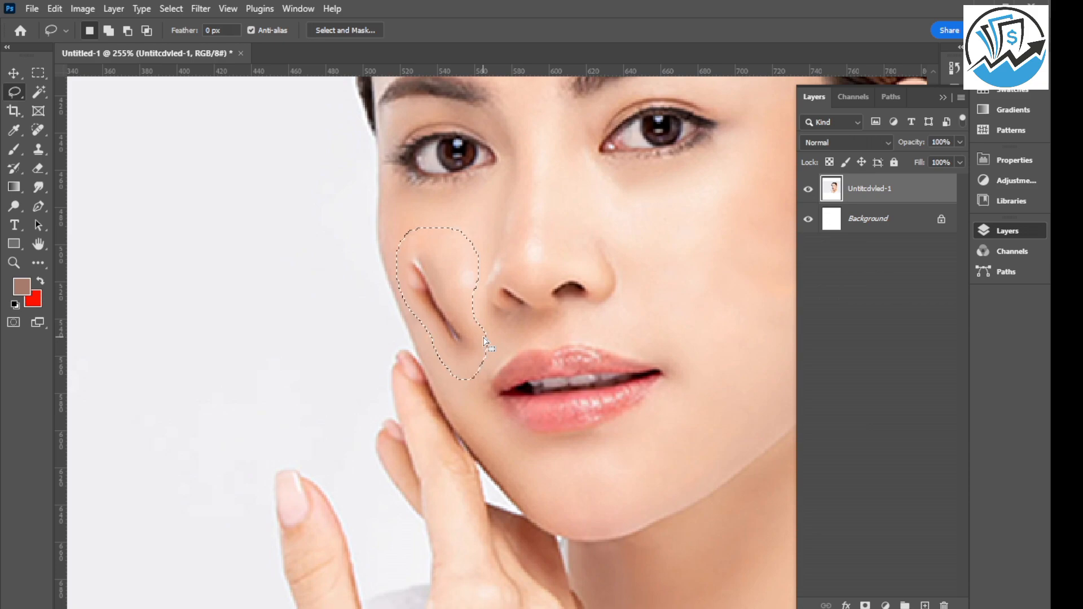
Undo the Content-Aware fill on the hand-side cheek and deselect the area.
{"action": "scroll", "coordinate": [411, 319], "scroll_direction": "down", "scroll_amount": 1}
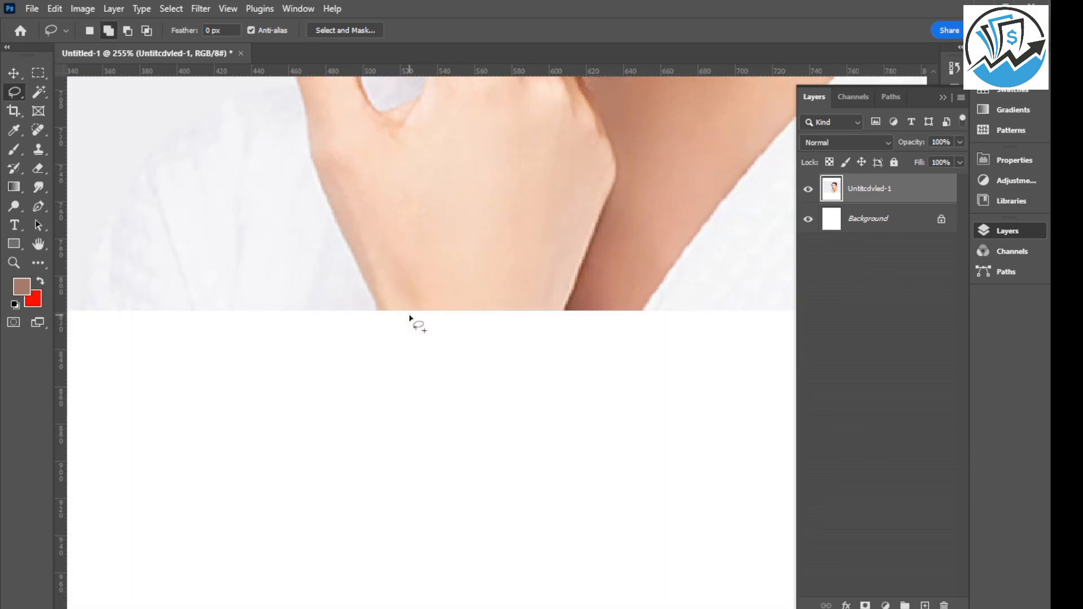
{"action": "scroll", "coordinate": [411, 319], "scroll_direction": "up", "scroll_amount": 1}
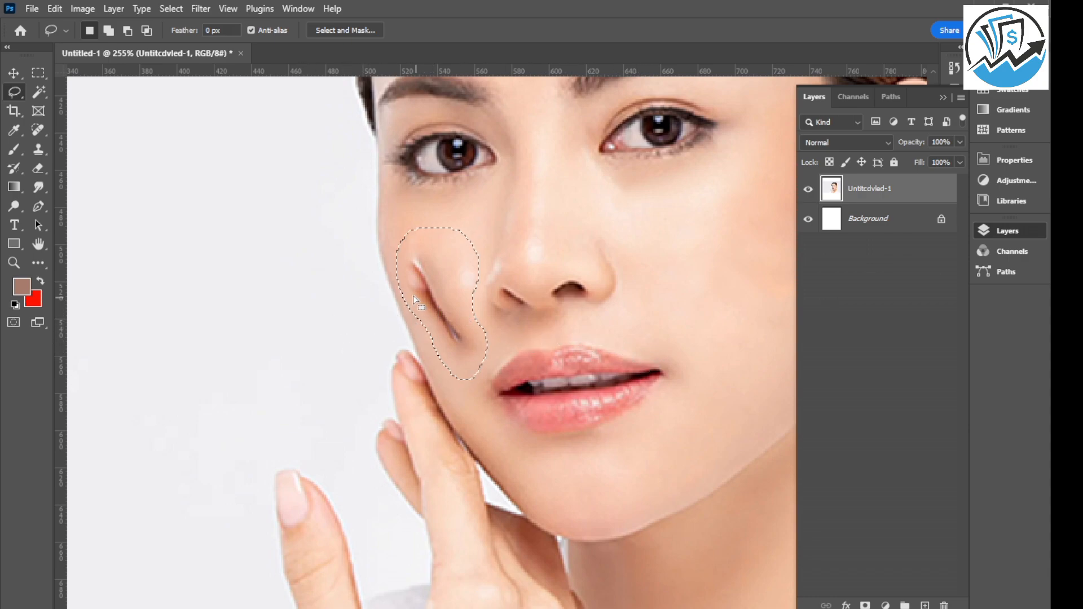
{"action": "key", "text": "shift+Delete"}
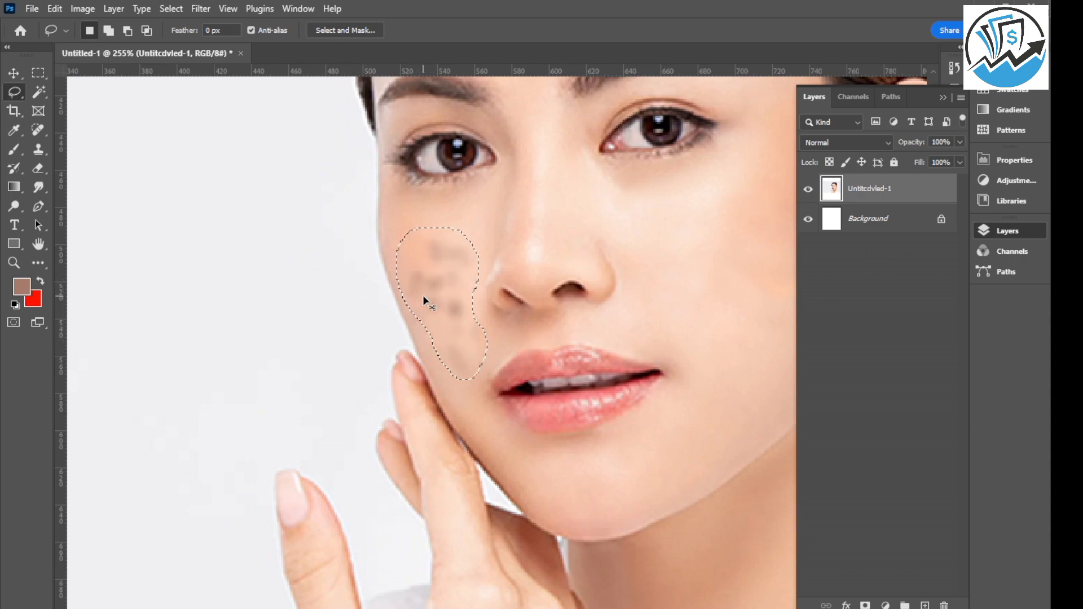
{"action": "key", "text": "ctrl+d"}
Heal the spots on the upper and outer part of the hand-side cheek with the Spot Healing Brush at size 19.
{"action": "scroll", "coordinate": [458, 267], "scroll_direction": "up", "scroll_amount": 2}
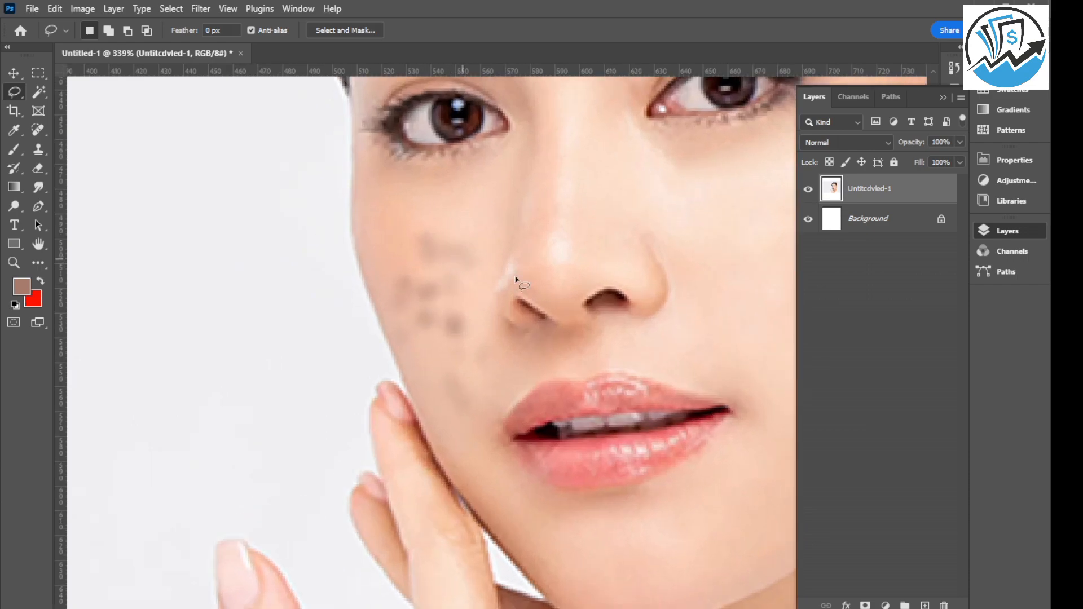
{"action": "left_click_drag", "start_coordinate": [39, 134], "coordinate": [121, 135]}
{"action": "left_click", "coordinate": [424, 244]}
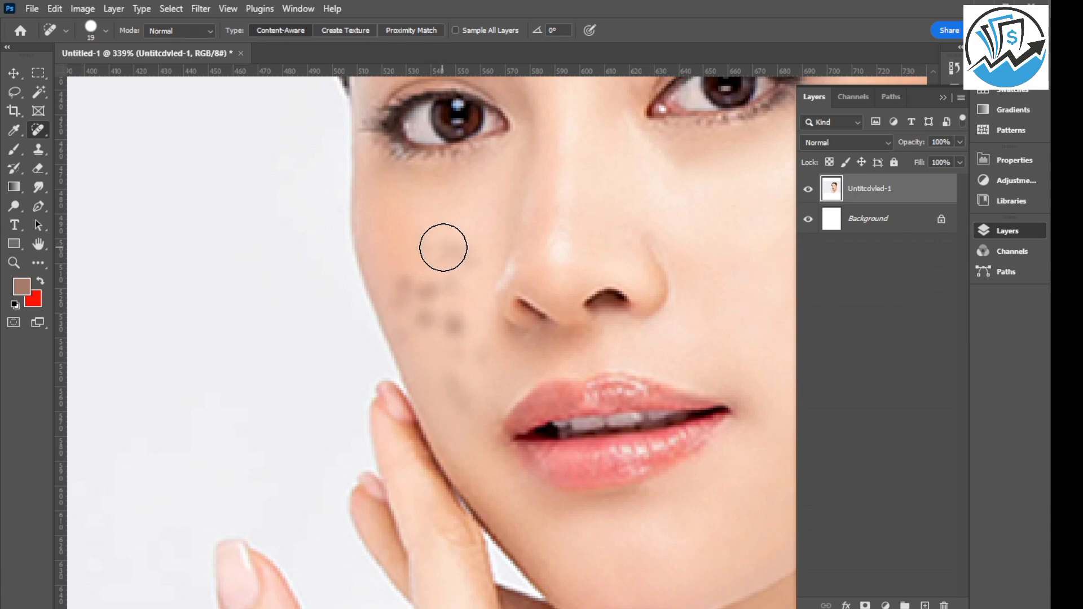
{"action": "left_click", "coordinate": [466, 251]}
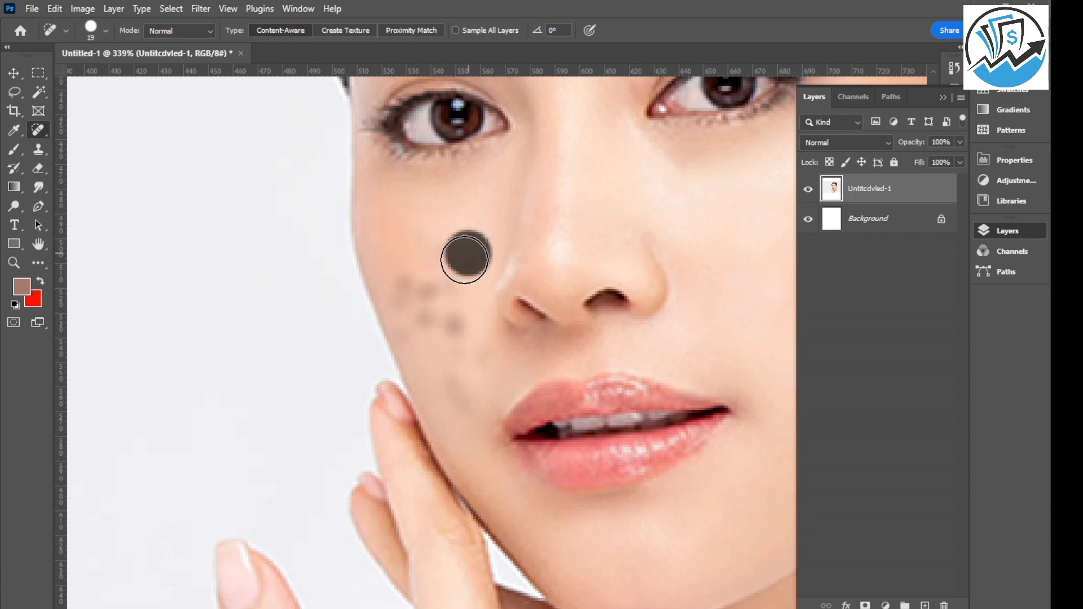
{"action": "left_click_drag", "start_coordinate": [437, 274], "coordinate": [426, 289]}
{"action": "left_click", "coordinate": [401, 291]}
{"action": "left_click", "coordinate": [425, 315]}
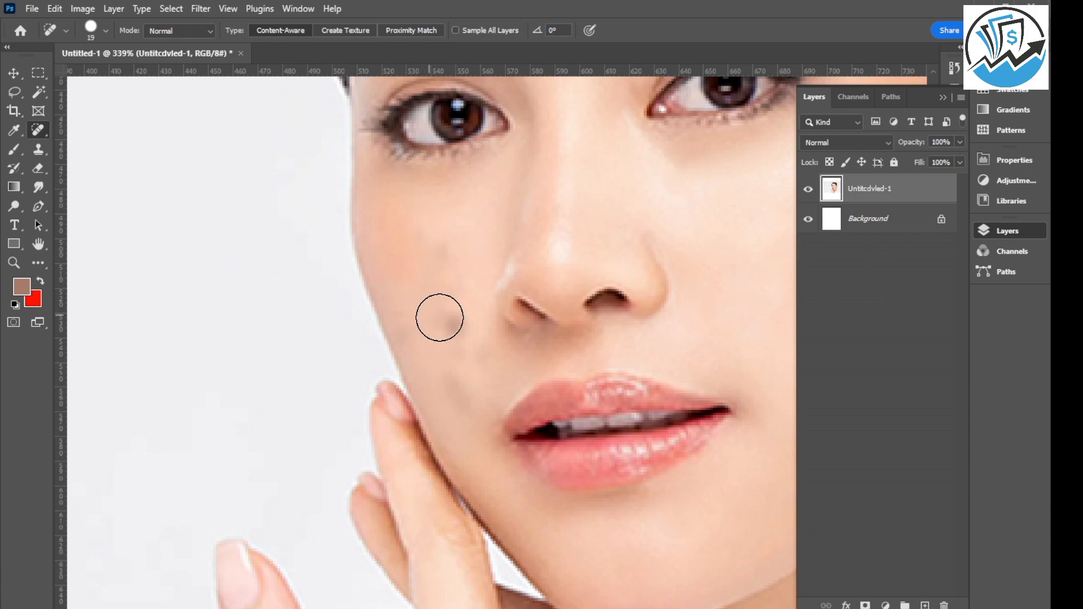
Heal the remaining hand-side cheek spots beside the nose and above the mouth corner, and touch up the faint spot below the eye.
{"action": "left_click", "coordinate": [449, 322]}
{"action": "left_click", "coordinate": [462, 378]}
{"action": "left_click", "coordinate": [479, 362]}
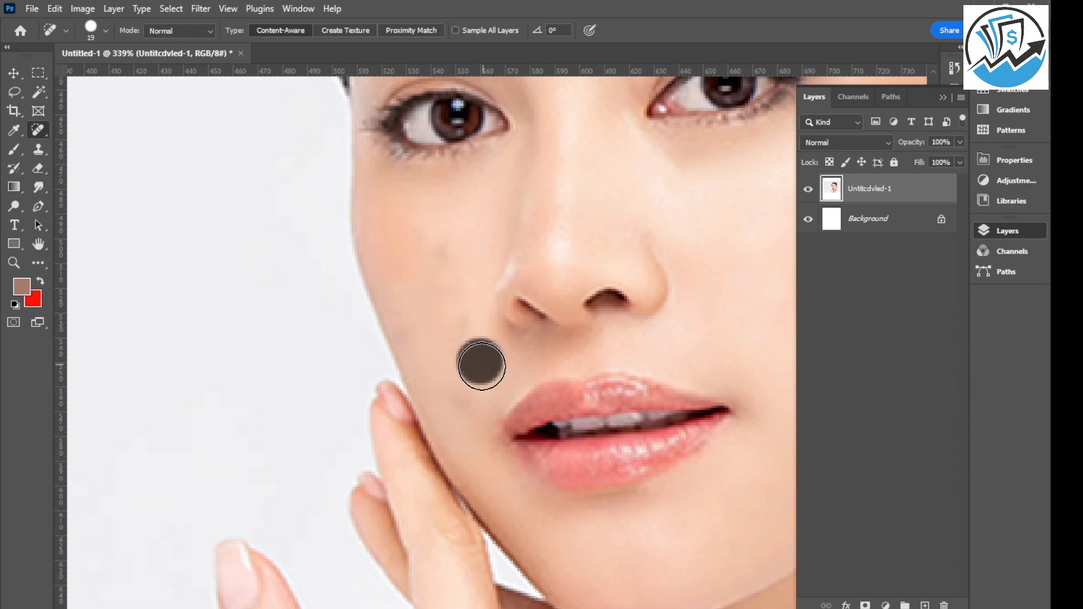
{"action": "left_click", "coordinate": [489, 331]}
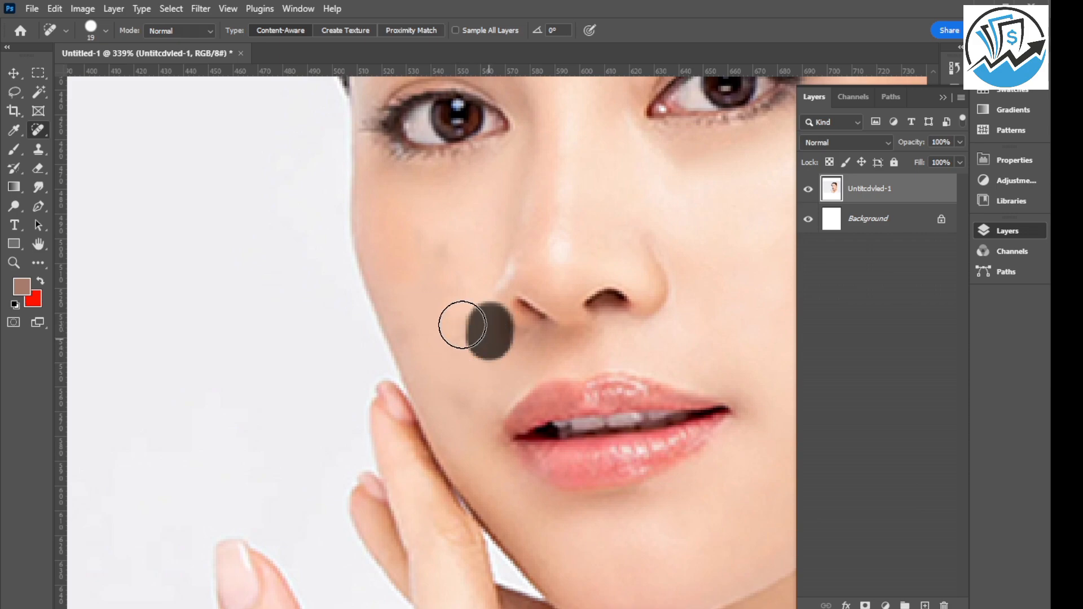
{"action": "left_click", "coordinate": [433, 243]}
{"action": "scroll", "coordinate": [441, 308], "scroll_direction": "down", "scroll_amount": 3}
{"action": "scroll", "coordinate": [503, 285], "scroll_direction": "up", "scroll_amount": 2}
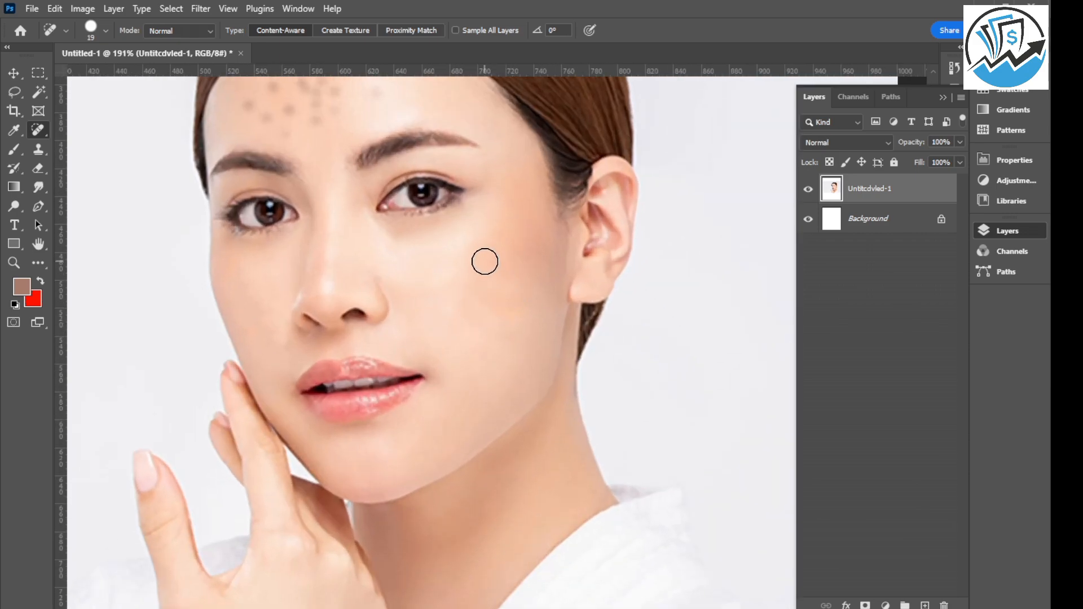
Touch up the remaining faint blemishes on the ear-side and hand-side cheeks with the Spot Healing Brush.
{"action": "left_click", "coordinate": [509, 303]}
{"action": "left_click", "coordinate": [260, 321]}
{"action": "scroll", "coordinate": [435, 454], "scroll_direction": "down", "scroll_amount": 2}
Heal the outer forehead spots above the hand-side eyebrow with the Spot Healing Brush at size 19.
{"action": "scroll", "coordinate": [389, 234], "scroll_direction": "up", "scroll_amount": 2}
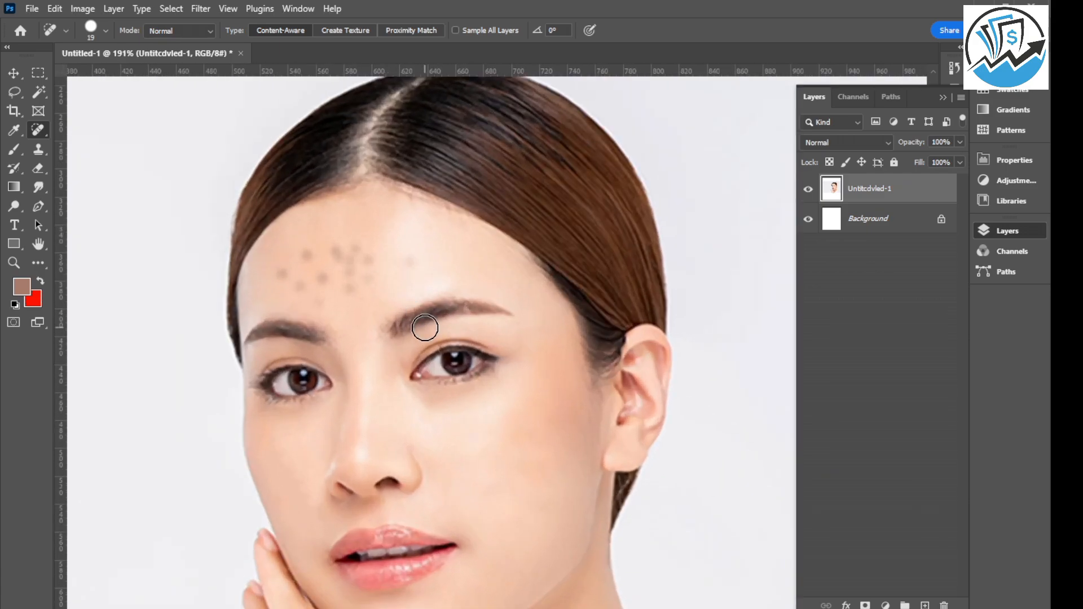
{"action": "left_click", "coordinate": [413, 261]}
{"action": "left_click", "coordinate": [306, 255]}
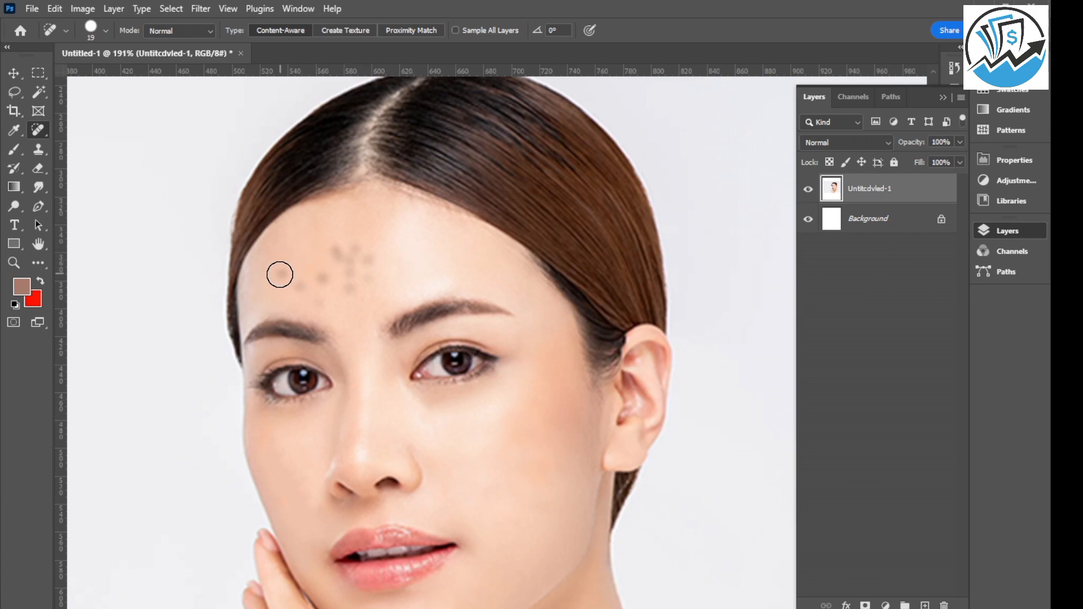
{"action": "left_click", "coordinate": [280, 275]}
{"action": "left_click", "coordinate": [317, 297]}
{"action": "left_click", "coordinate": [322, 276]}
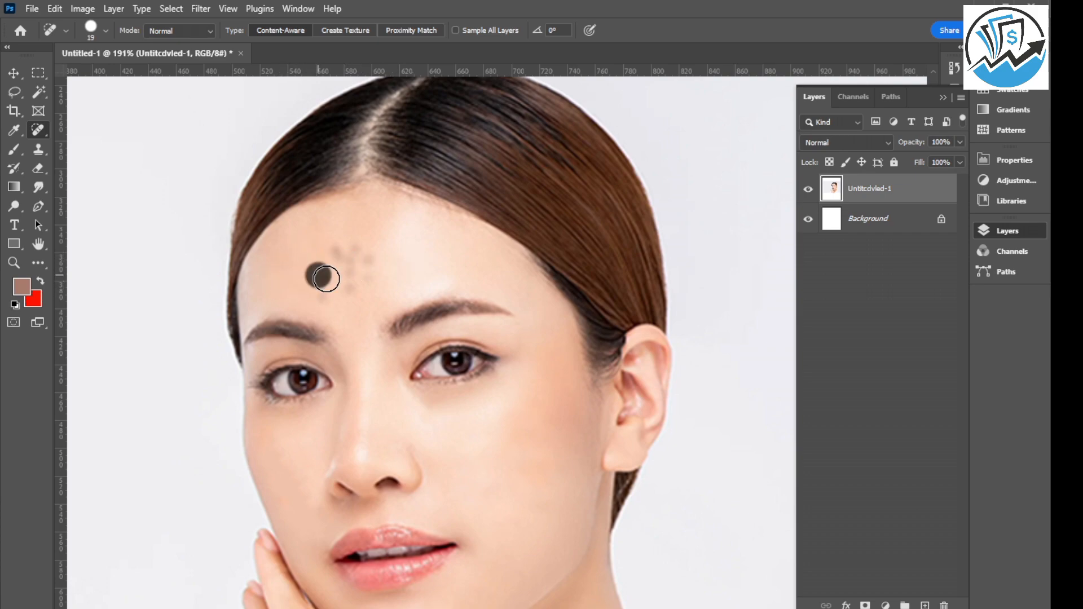
Heal the remaining cluster of spots near the middle of the forehead with the Spot Healing Brush.
{"action": "left_click", "coordinate": [378, 276]}
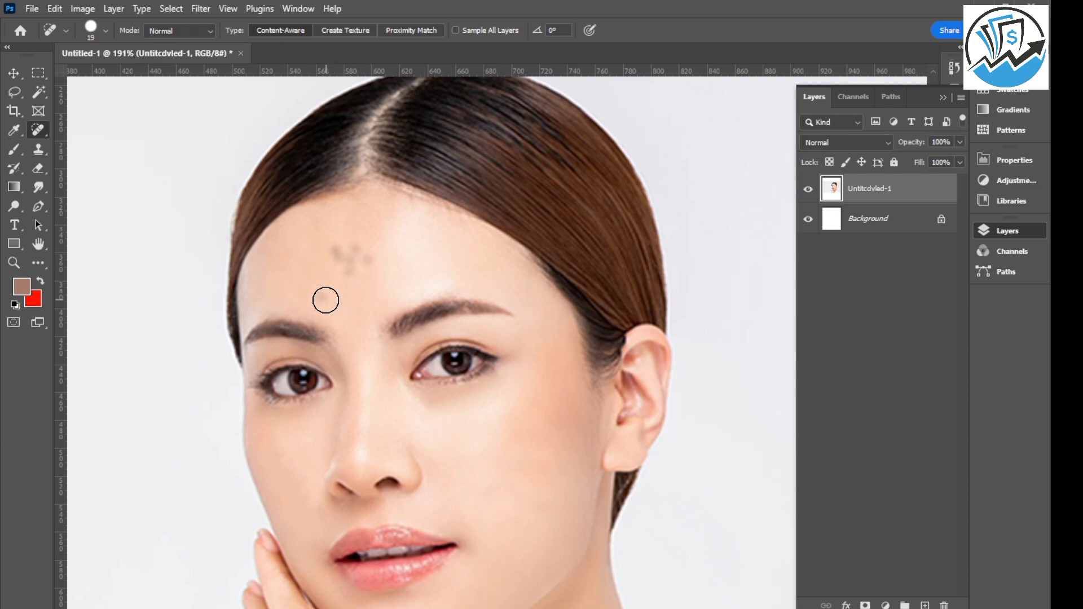
{"action": "left_click", "coordinate": [326, 299]}
{"action": "left_click", "coordinate": [350, 270]}
{"action": "left_click", "coordinate": [354, 248]}
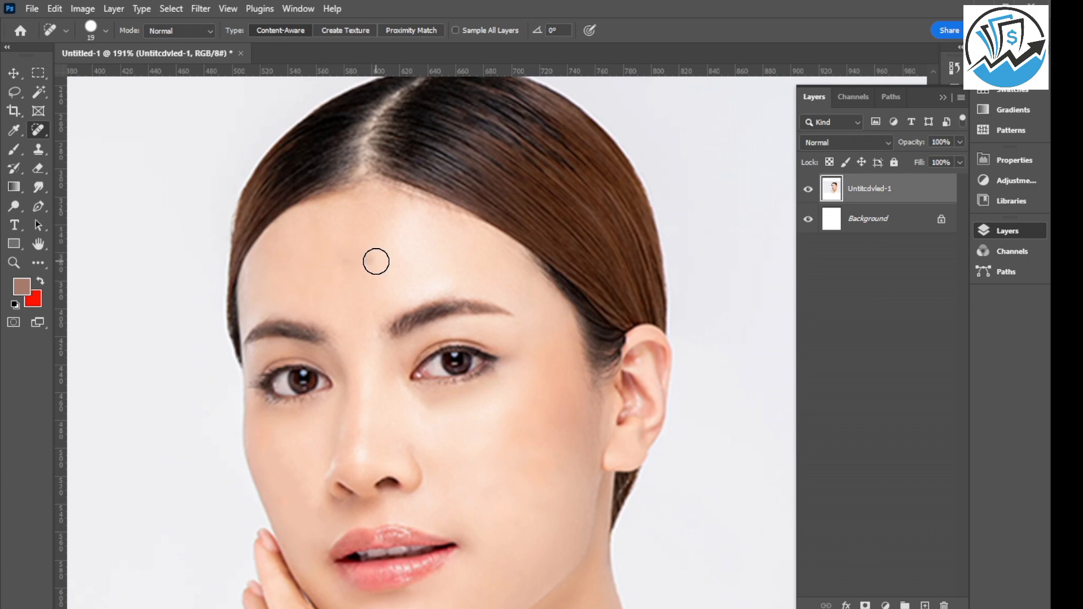
{"action": "left_click", "coordinate": [368, 260]}
{"action": "left_click", "coordinate": [365, 265]}
Smooth the uneven patches on the hand-side cheek beside the nose with Spot Healing Brush strokes.
{"action": "scroll", "coordinate": [413, 265], "scroll_direction": "down", "scroll_amount": 5}
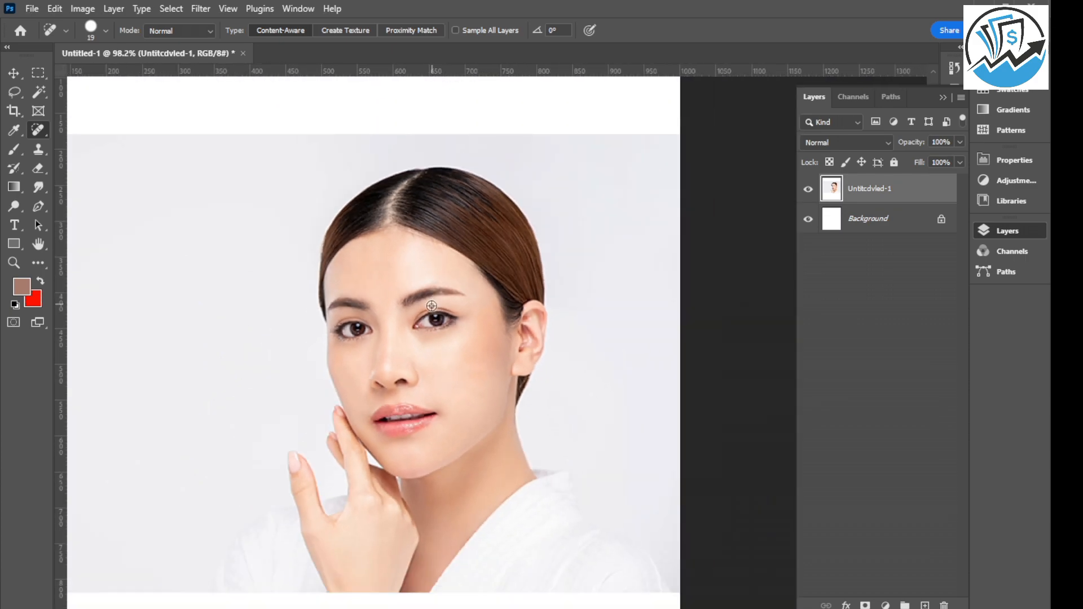
{"action": "scroll", "coordinate": [405, 365], "scroll_direction": "down", "scroll_amount": 2}
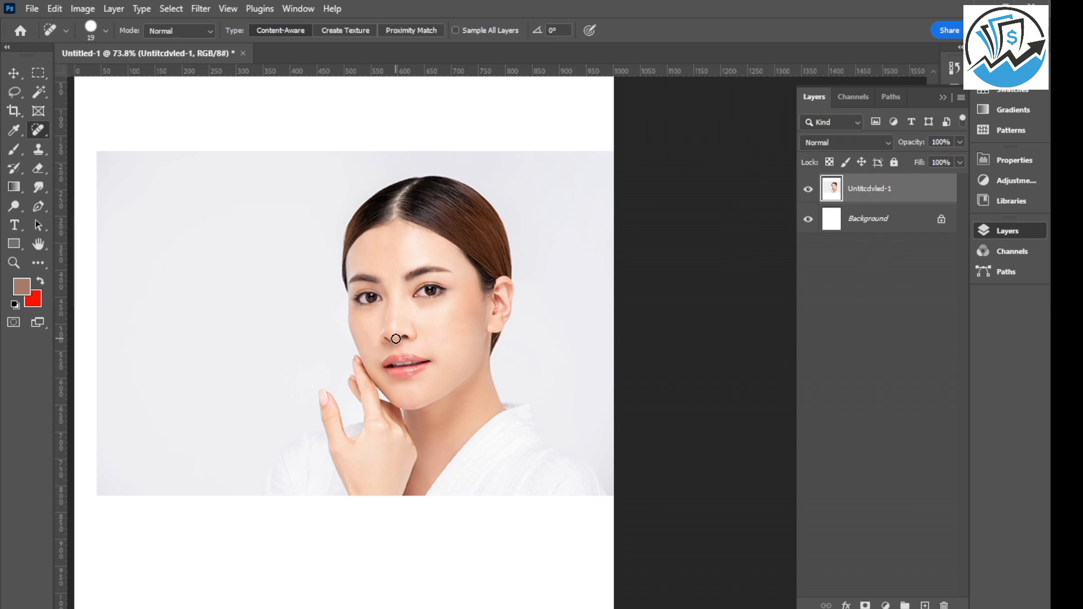
{"action": "scroll", "coordinate": [375, 326], "scroll_direction": "up", "scroll_amount": 4}
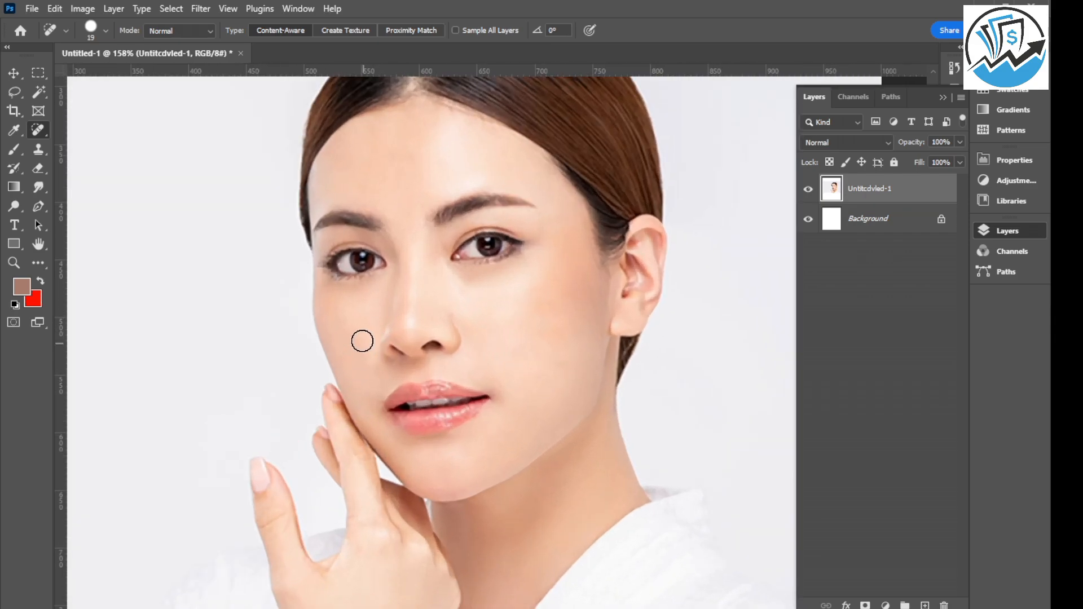
{"action": "scroll", "coordinate": [347, 330], "scroll_direction": "up", "scroll_amount": 1}
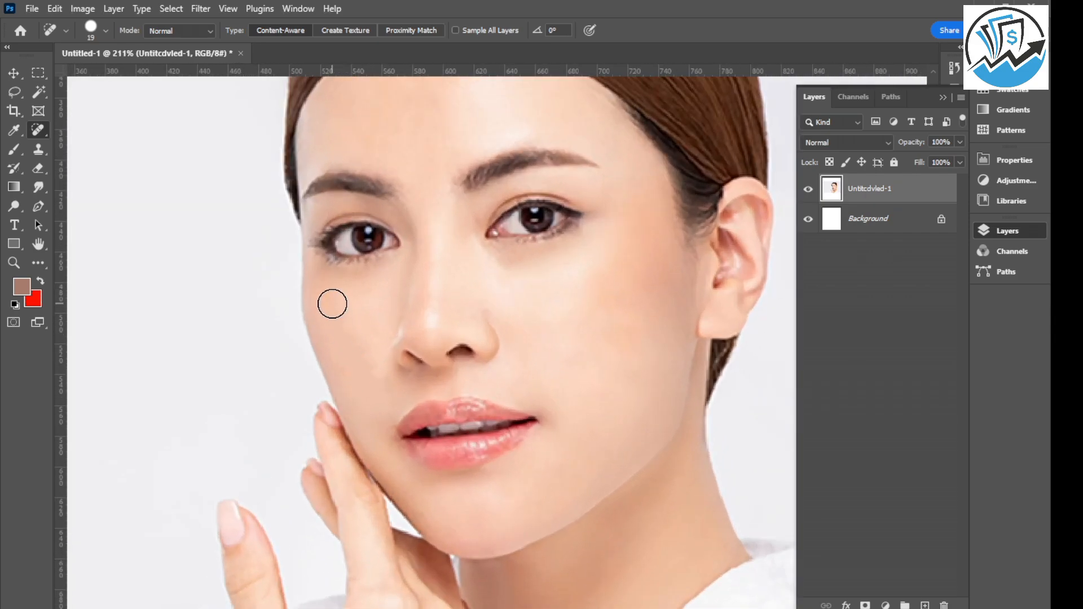
{"action": "left_click_drag", "start_coordinate": [341, 317], "coordinate": [371, 377]}
{"action": "scroll", "coordinate": [333, 429], "scroll_direction": "down", "scroll_amount": 3}
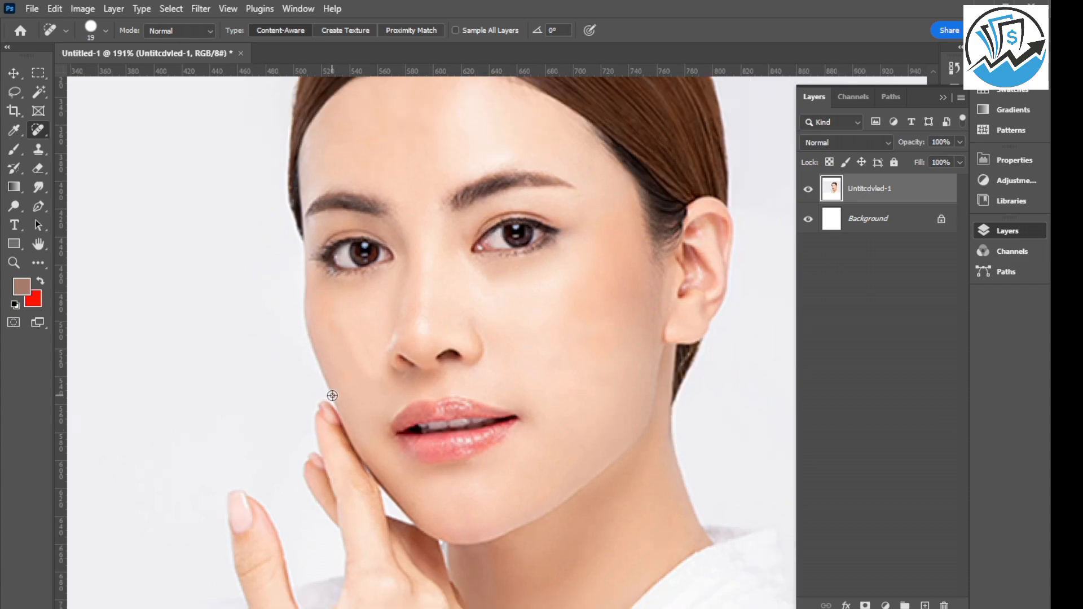
{"action": "scroll", "coordinate": [425, 389], "scroll_direction": "down", "scroll_amount": 1}
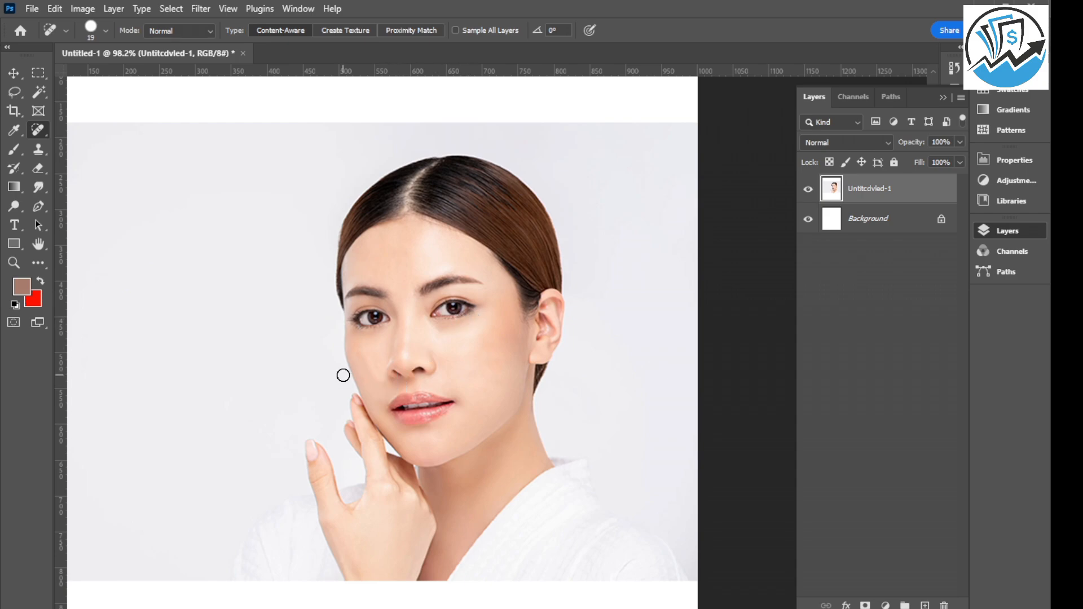
{"action": "scroll", "coordinate": [361, 373], "scroll_direction": "up", "scroll_amount": 4}
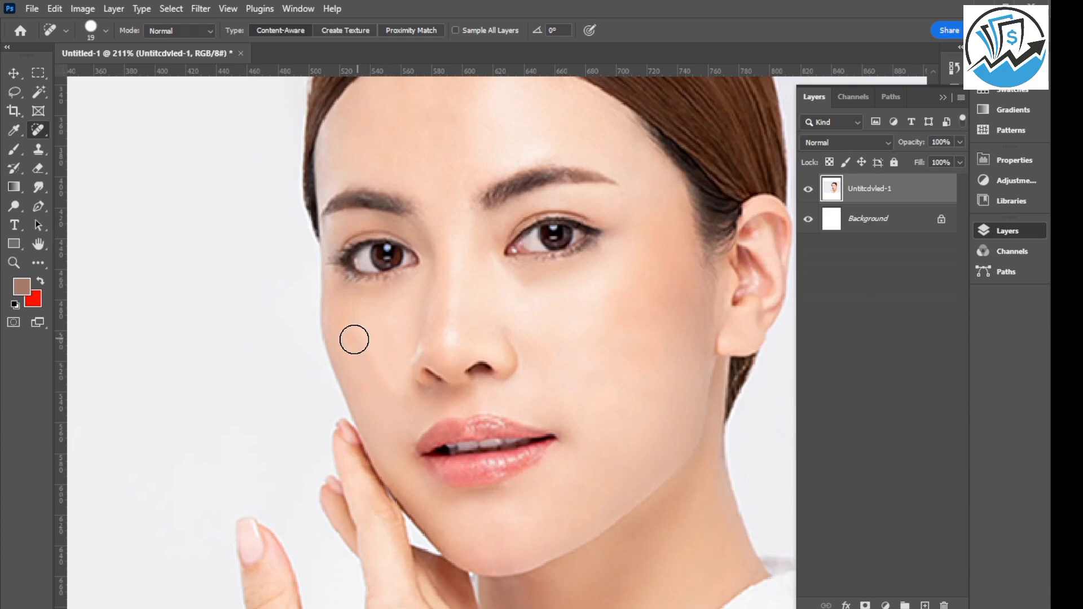
{"action": "left_click_drag", "start_coordinate": [354, 339], "coordinate": [369, 376]}
{"action": "scroll", "coordinate": [350, 378], "scroll_direction": "down", "scroll_amount": 5}
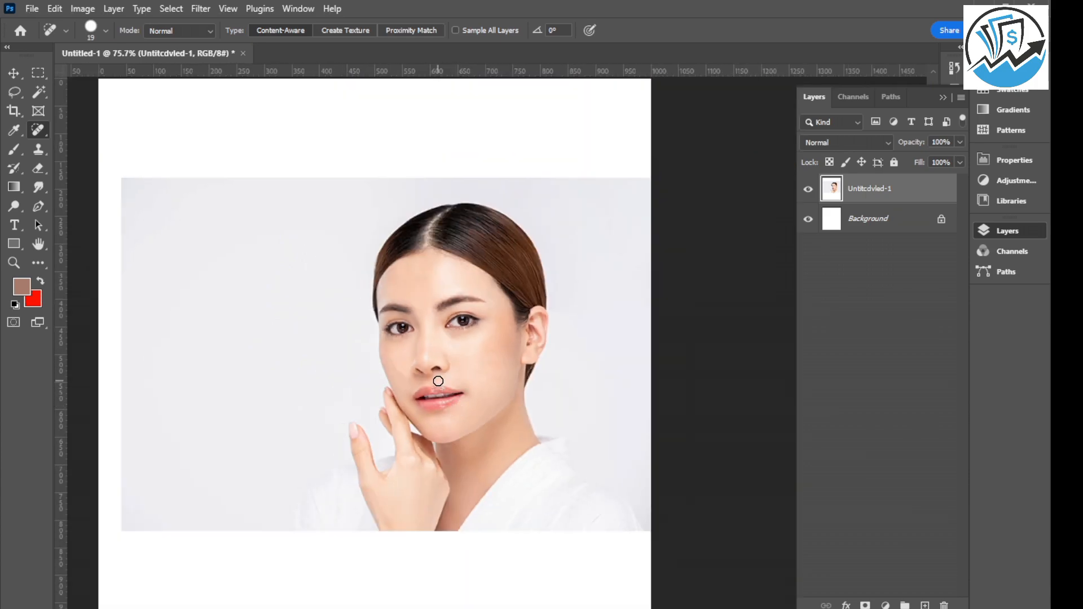
{"action": "scroll", "coordinate": [438, 381], "scroll_direction": "up", "scroll_amount": 2}
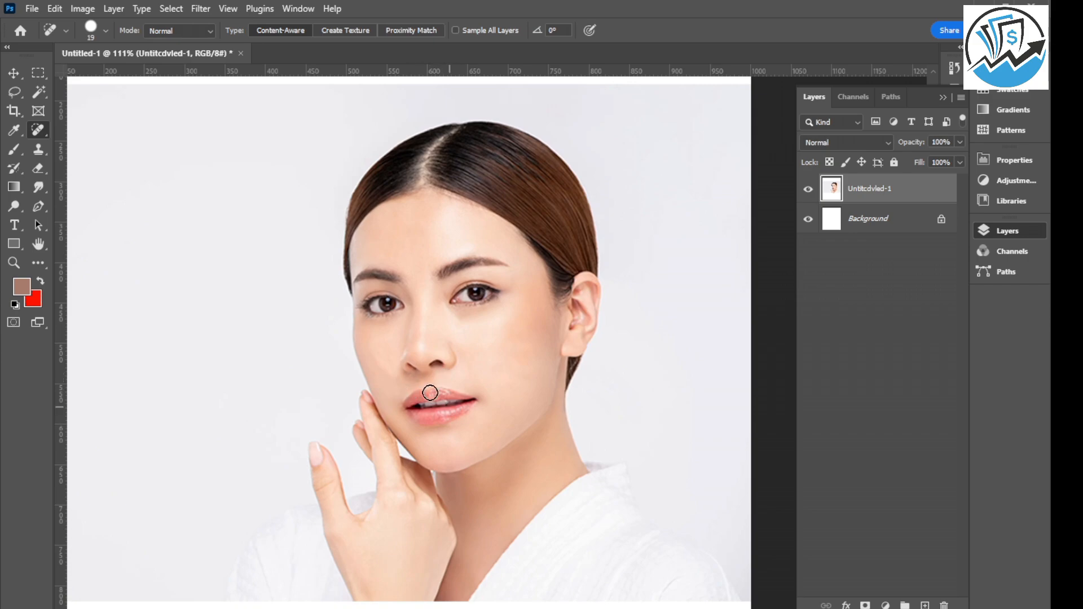
Set up the Brush tool with a light skin tone sampled from the ear-side cheek, size 78 and 24% opacity.
{"action": "left_click", "coordinate": [13, 72]}
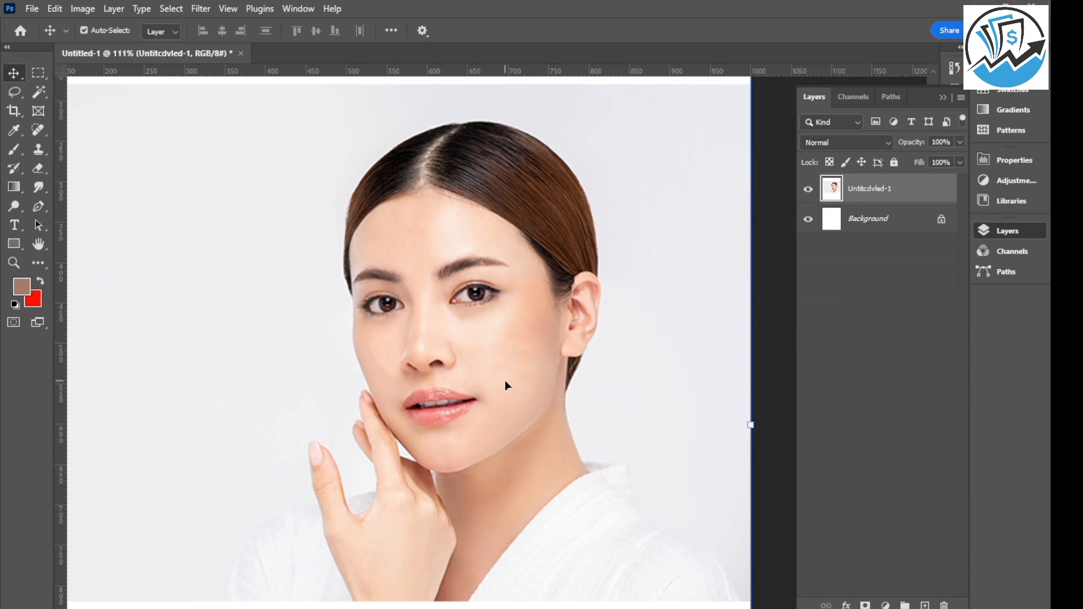
{"action": "left_click", "coordinate": [14, 151]}
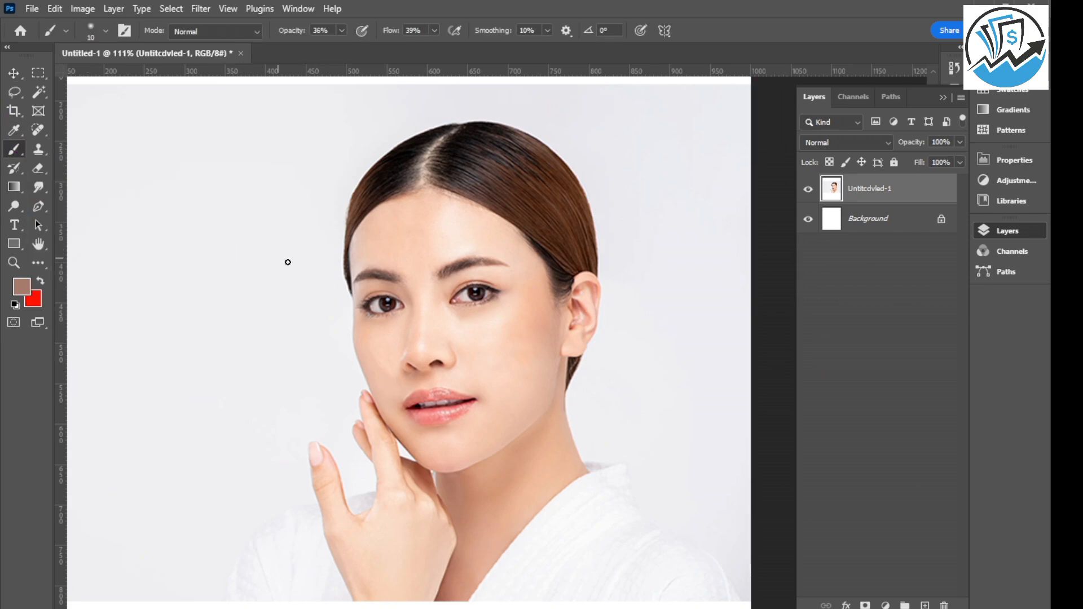
{"action": "scroll", "coordinate": [406, 254], "scroll_direction": "up", "scroll_amount": 2}
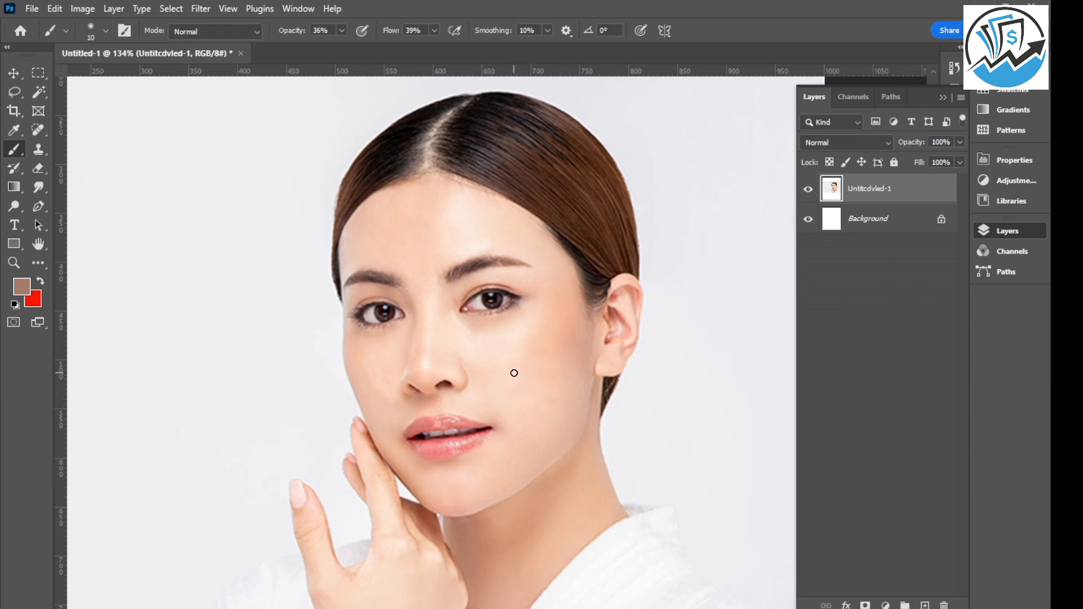
{"action": "scroll", "coordinate": [514, 373], "scroll_direction": "up", "scroll_amount": 2}
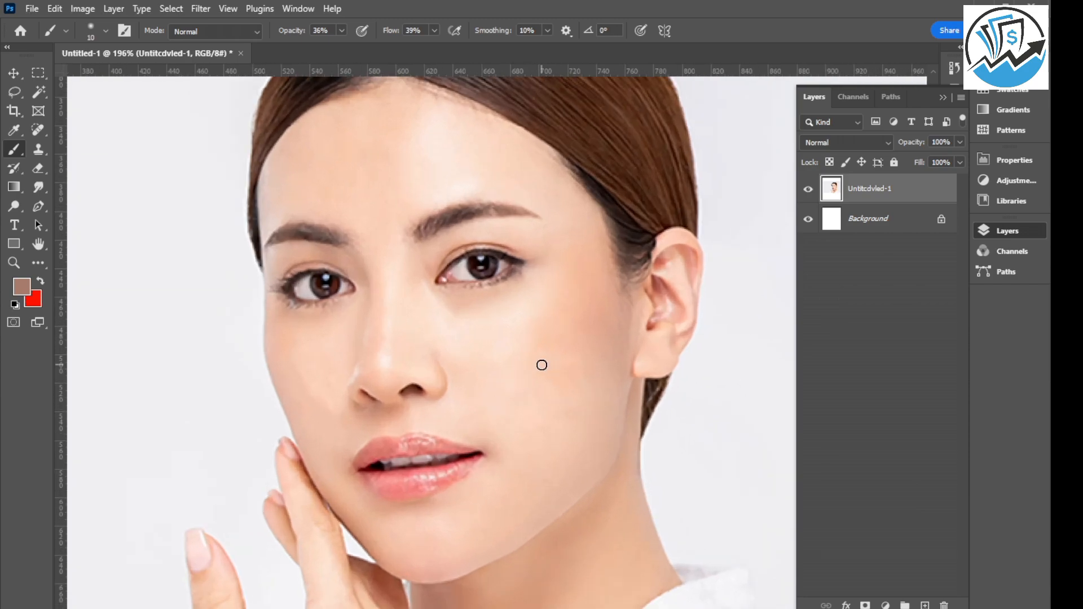
{"action": "key", "text": "alt"}
{"action": "left_click", "coordinate": [512, 359], "text": "alt"}
{"action": "mouse_move", "coordinate": [316, 363]}
{"action": "left_mouse_down"}
{"action": "mouse_move", "coordinate": [342, 362]}
{"action": "mouse_move", "coordinate": [357, 342]}
{"action": "left_mouse_up"}
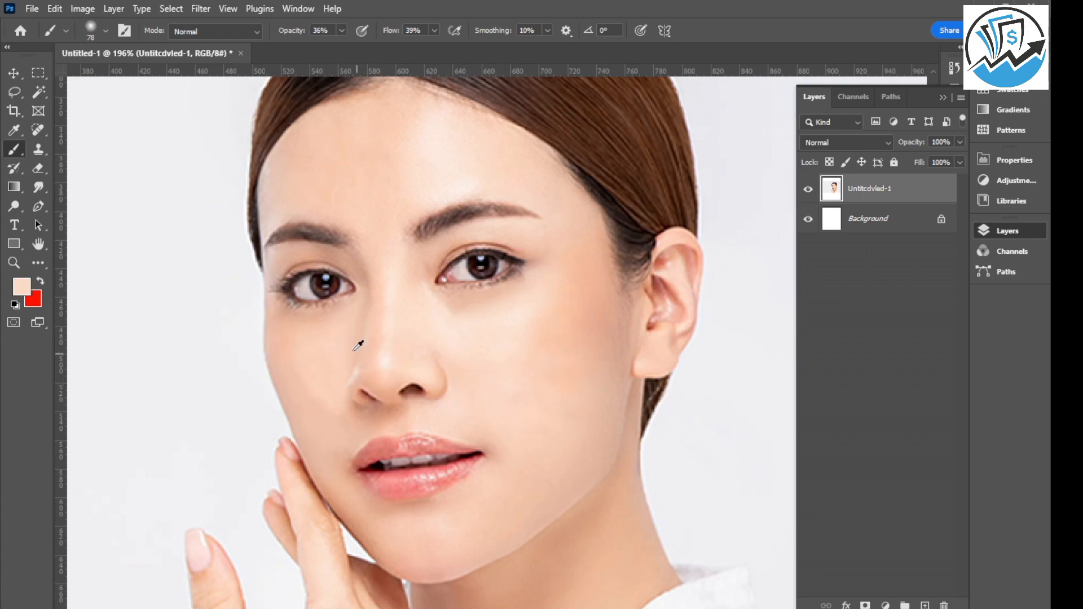
{"action": "left_click", "coordinate": [342, 30]}
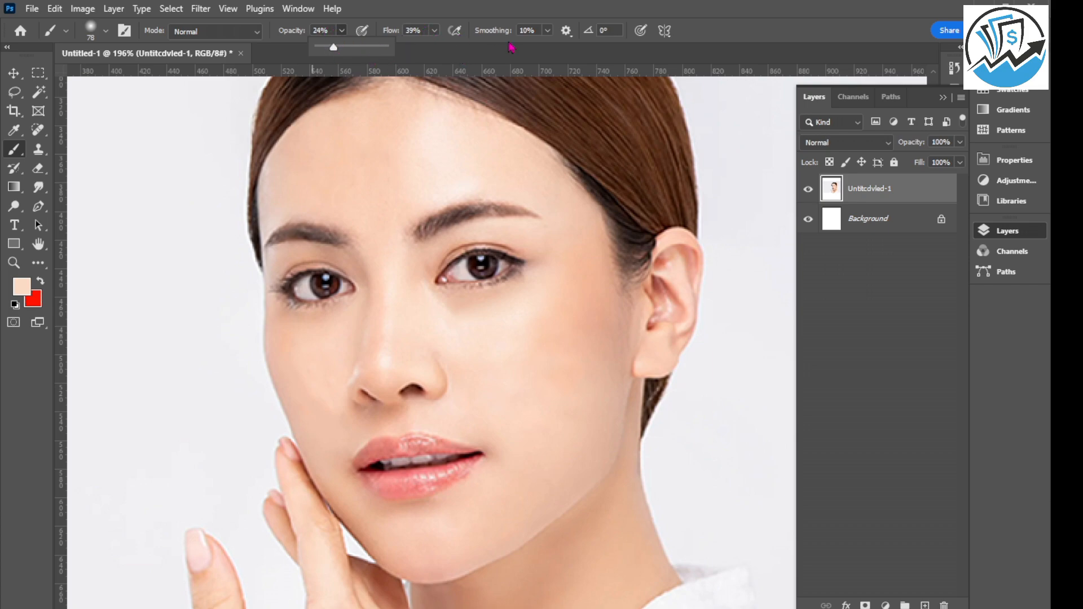
Even out the hand-side cheek with the sampled skin tone, reducing the brush size to 46 and 29.
{"action": "scroll", "coordinate": [395, 321], "scroll_direction": "down", "scroll_amount": 1}
{"action": "left_click_drag", "start_coordinate": [490, 308], "coordinate": [465, 304]}
{"action": "scroll", "coordinate": [310, 327], "scroll_direction": "up", "scroll_amount": 2}
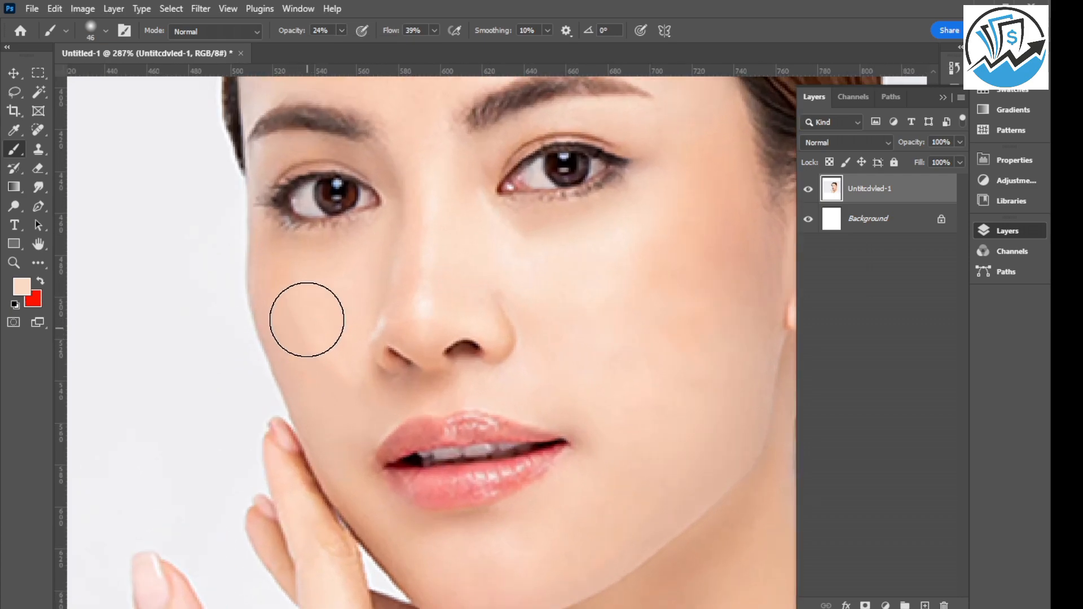
{"action": "left_click_drag", "start_coordinate": [297, 310], "coordinate": [278, 303]}
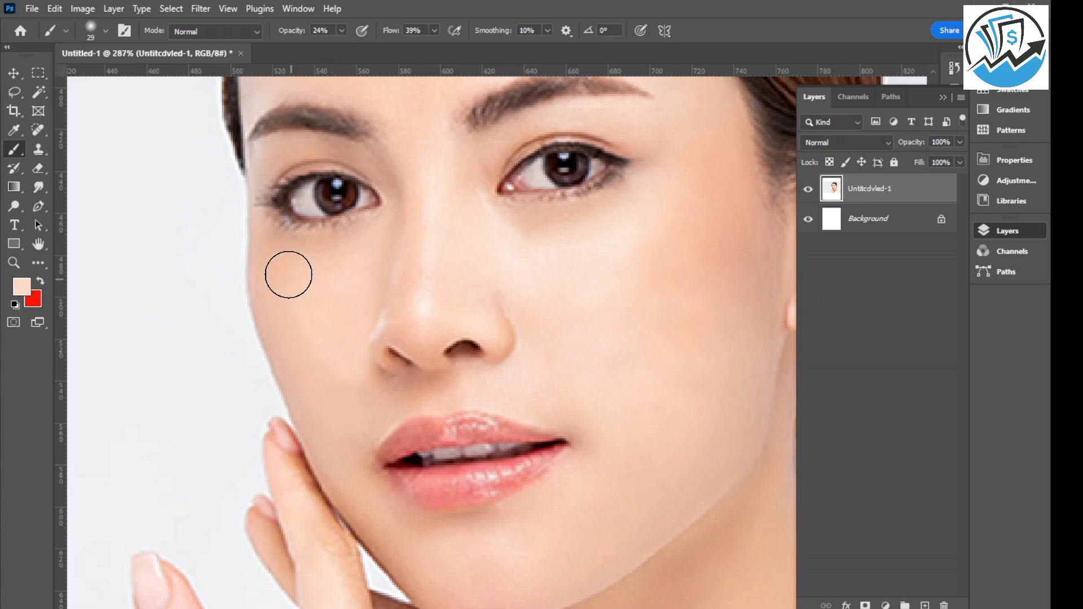
Brush the skin tone over the reddish patches of the ear-side cheek at brush size 50.
{"action": "scroll", "coordinate": [330, 375], "scroll_direction": "down", "scroll_amount": 3}
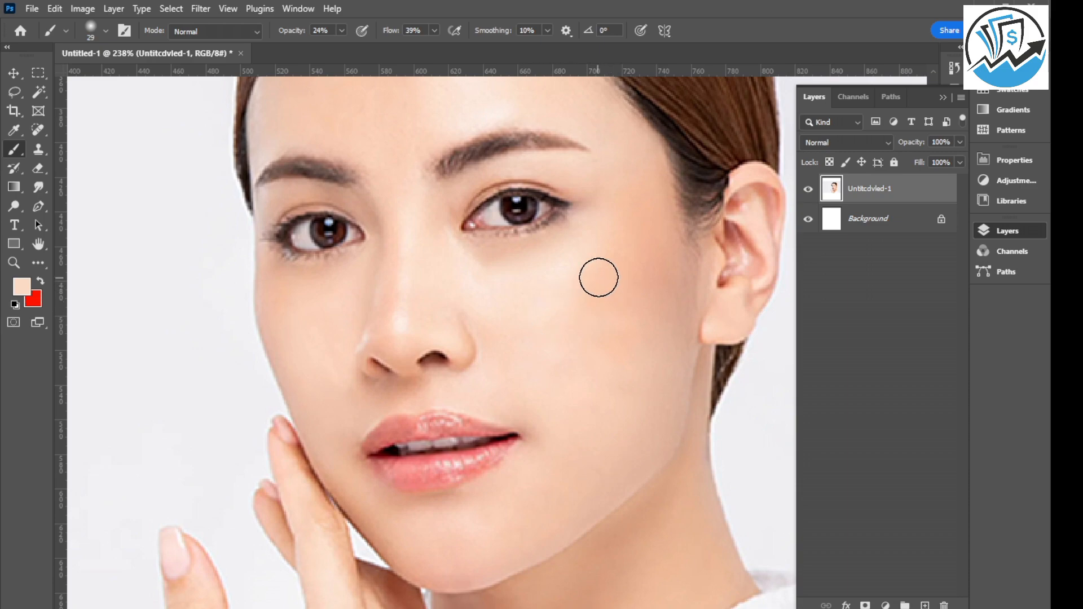
{"action": "left_click_drag", "start_coordinate": [583, 353], "coordinate": [597, 353]}
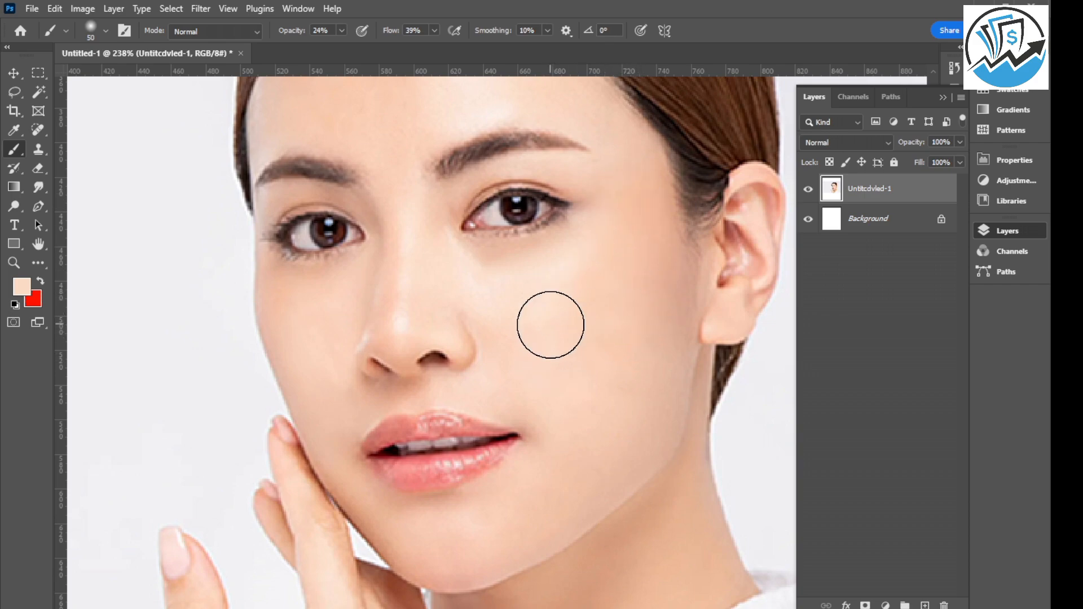
{"action": "scroll", "coordinate": [592, 382], "scroll_direction": "down", "scroll_amount": 4}
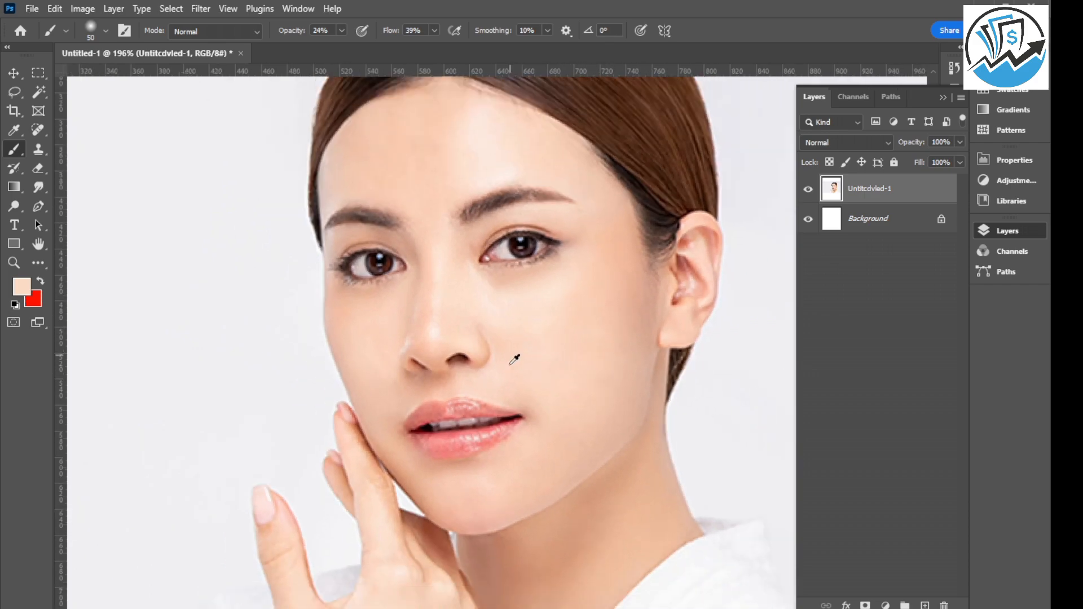
Even out the forehead's skin tone with the size 50 brush at 24% opacity.
{"action": "scroll", "coordinate": [431, 165], "scroll_direction": "up", "scroll_amount": 3}
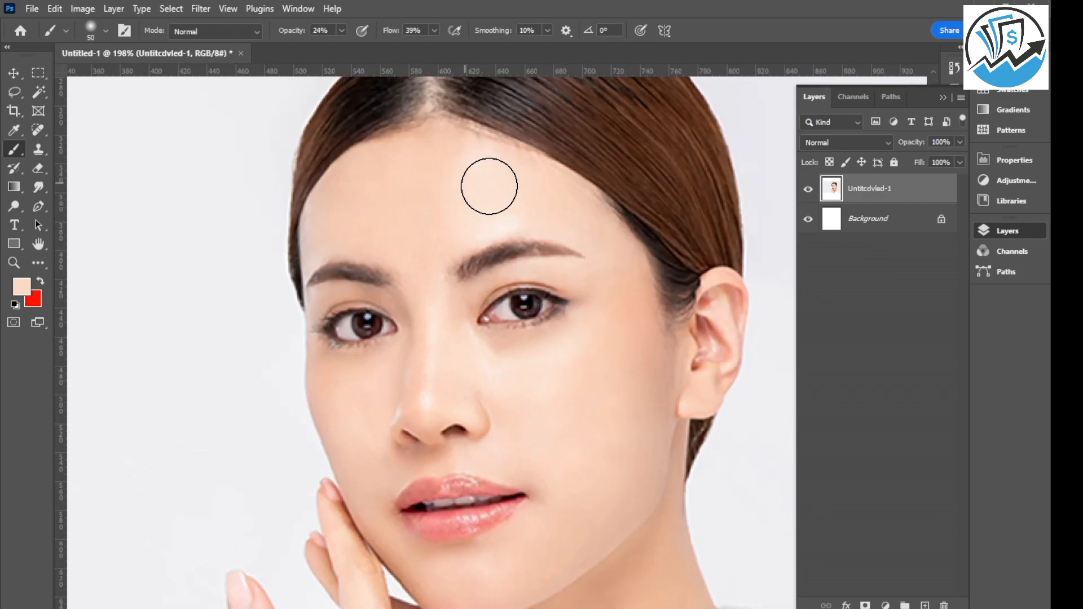
{"action": "scroll", "coordinate": [414, 215], "scroll_direction": "down", "scroll_amount": 3}
{"action": "scroll", "coordinate": [418, 211], "scroll_direction": "down", "scroll_amount": 3}
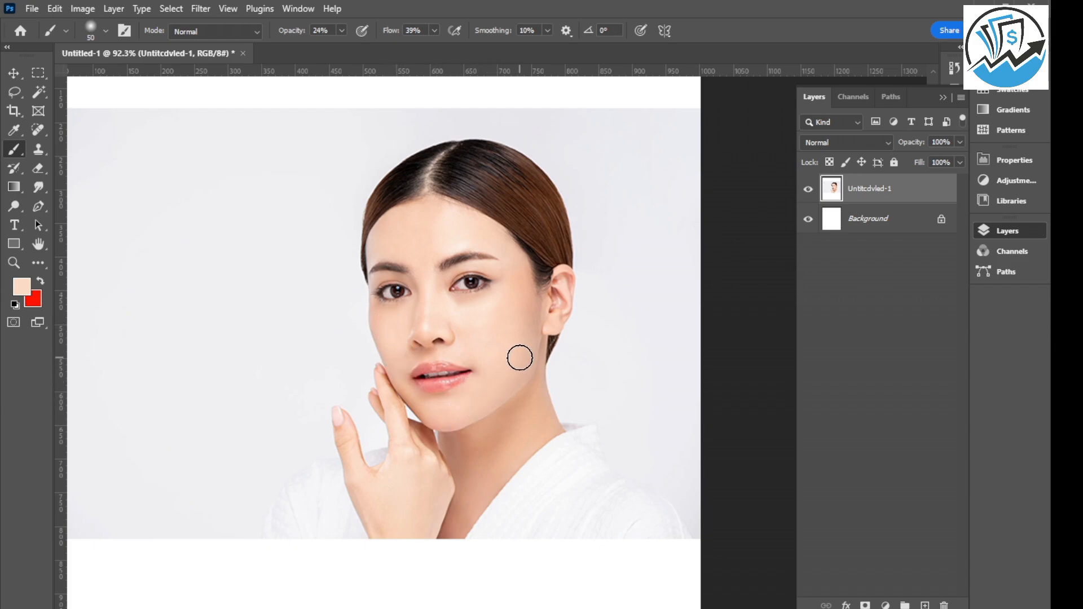
{"action": "scroll", "coordinate": [485, 400], "scroll_direction": "down", "scroll_amount": 3}
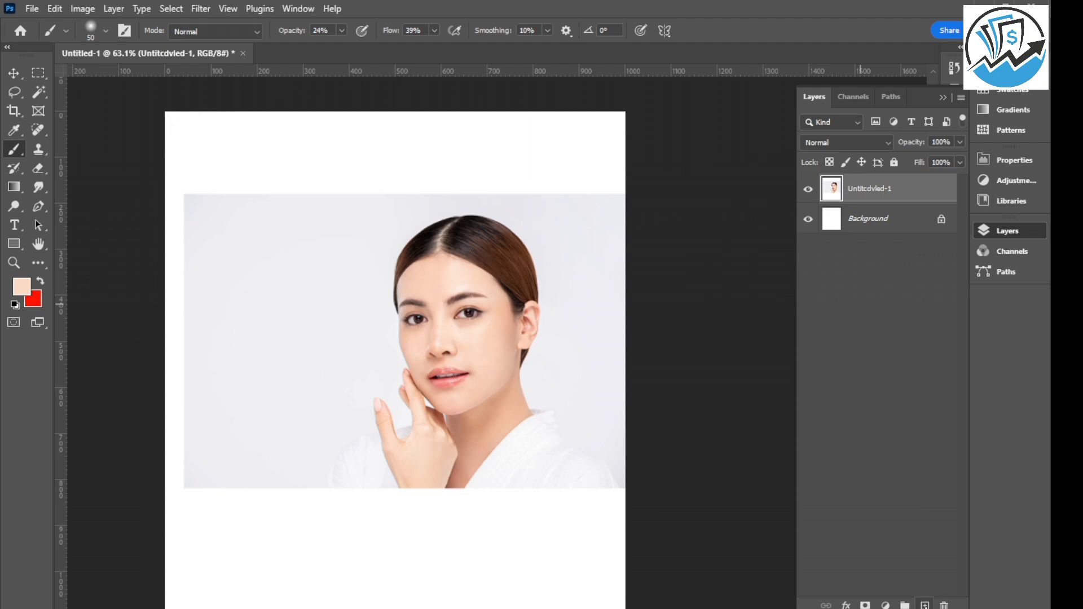
Add a new layer above the portrait and touch up the jaw beside the fingers with the brush at size 25.
{"action": "left_click", "coordinate": [924, 604]}
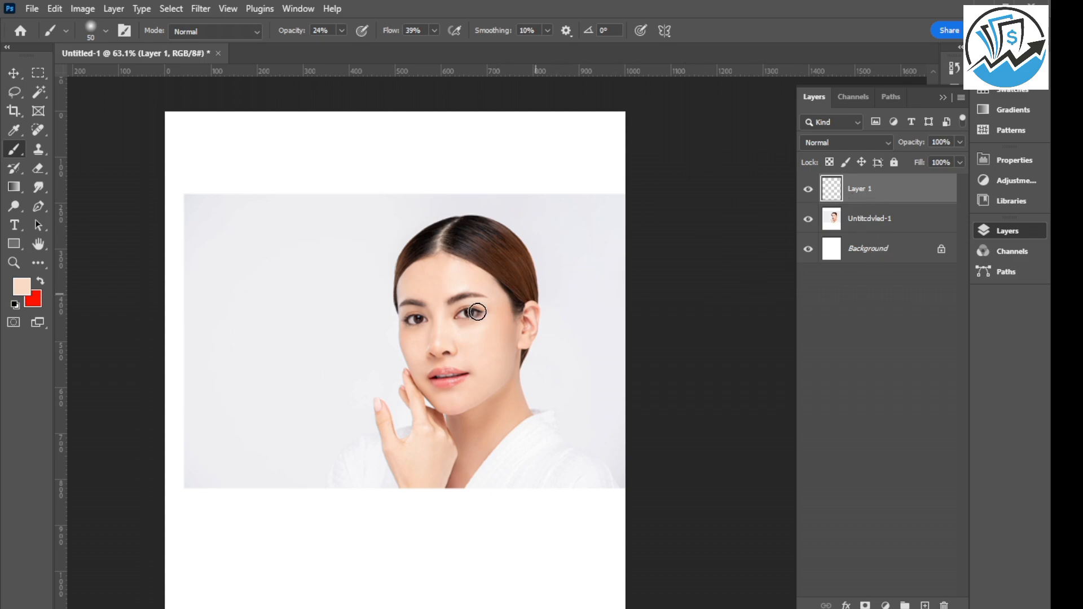
{"action": "scroll", "coordinate": [477, 344], "scroll_direction": "up", "scroll_amount": 5}
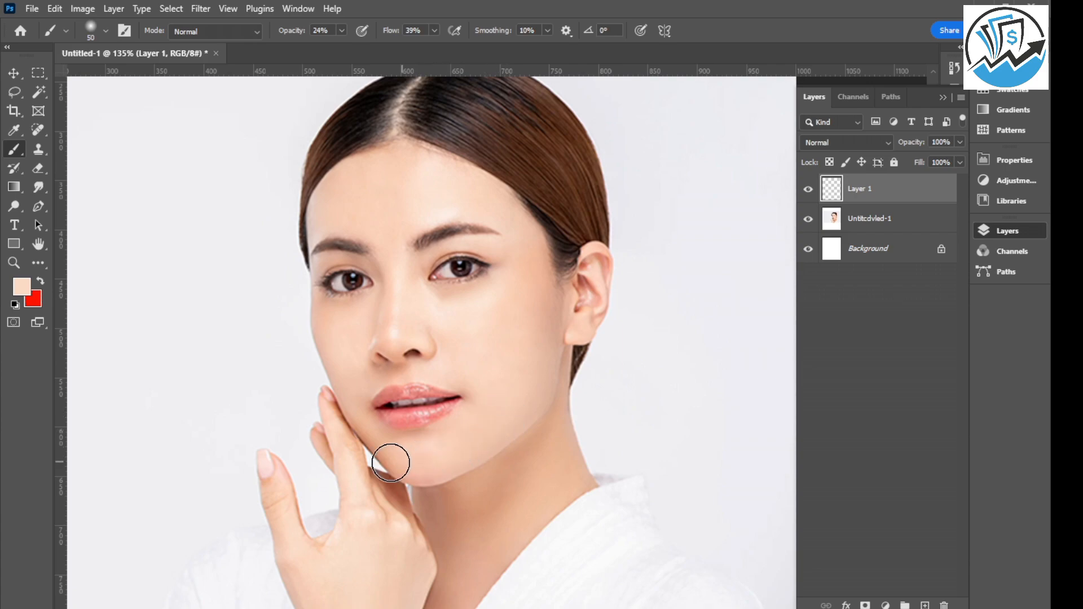
{"action": "scroll", "coordinate": [388, 431], "scroll_direction": "up", "scroll_amount": 1}
{"action": "scroll", "coordinate": [389, 431], "scroll_direction": "up", "scroll_amount": 7}
{"action": "left_click_drag", "start_coordinate": [415, 435], "coordinate": [372, 436]}
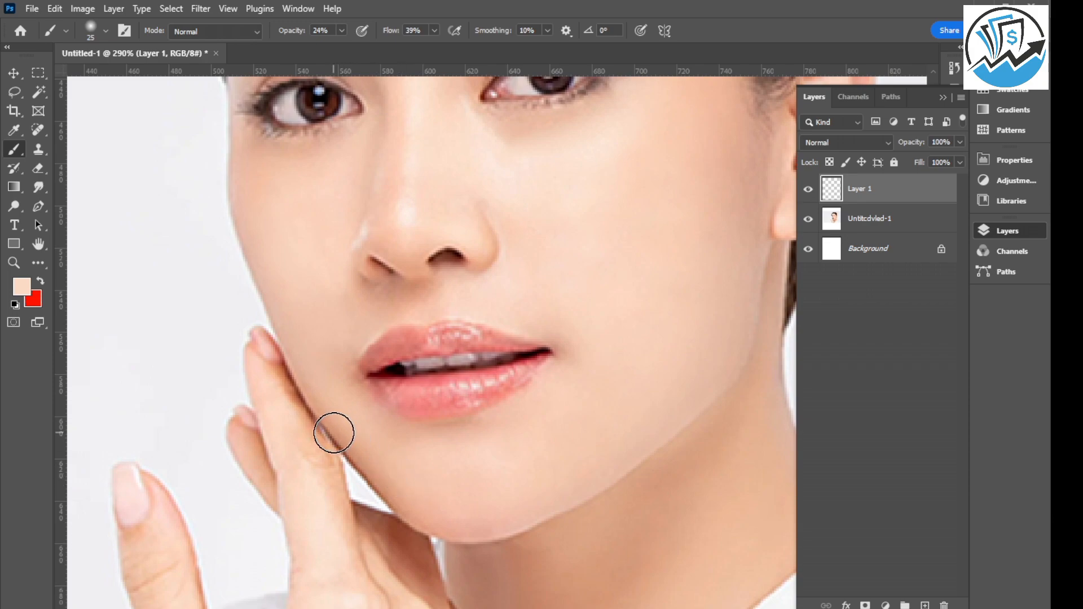
{"action": "scroll", "coordinate": [397, 478], "scroll_direction": "down", "scroll_amount": 1}
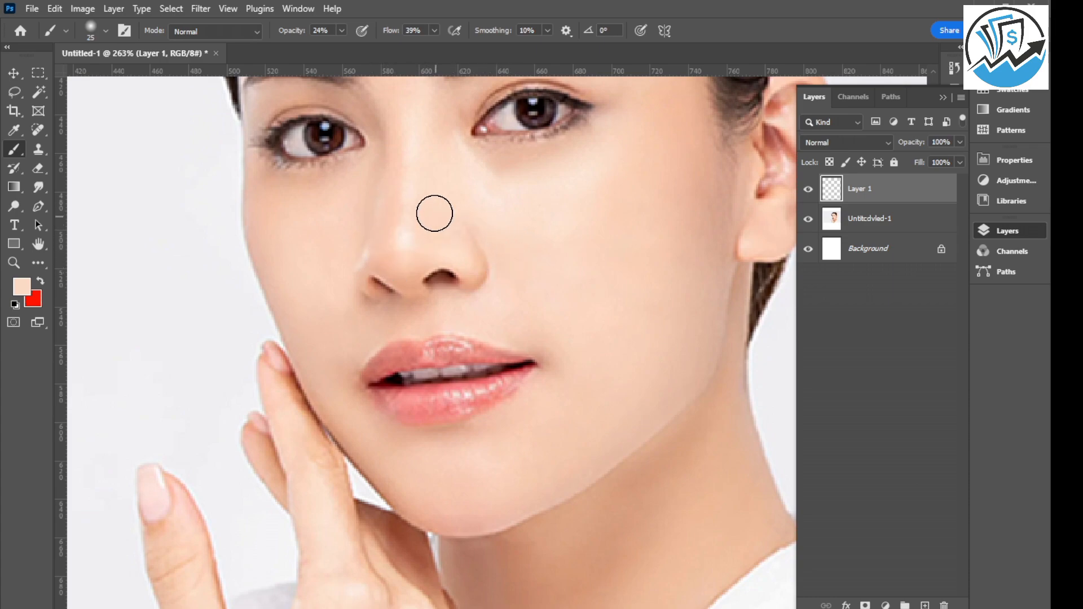
Select the portrait layer and hide the new layer above it.
{"action": "scroll", "coordinate": [338, 299], "scroll_direction": "down", "scroll_amount": 3}
{"action": "scroll", "coordinate": [339, 299], "scroll_direction": "down", "scroll_amount": 2}
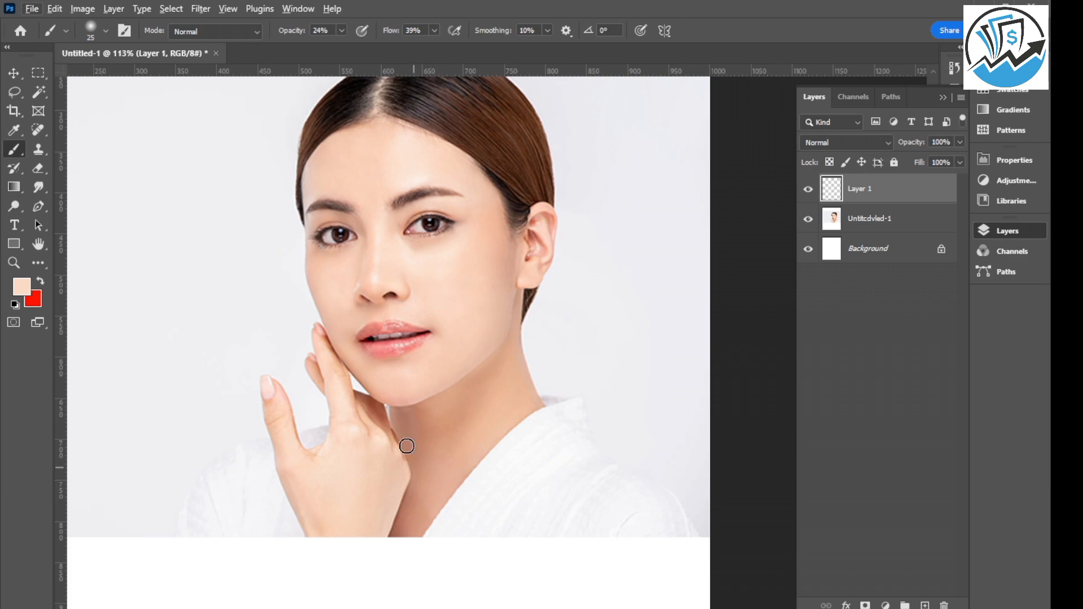
{"action": "scroll", "coordinate": [391, 344], "scroll_direction": "up", "scroll_amount": 3}
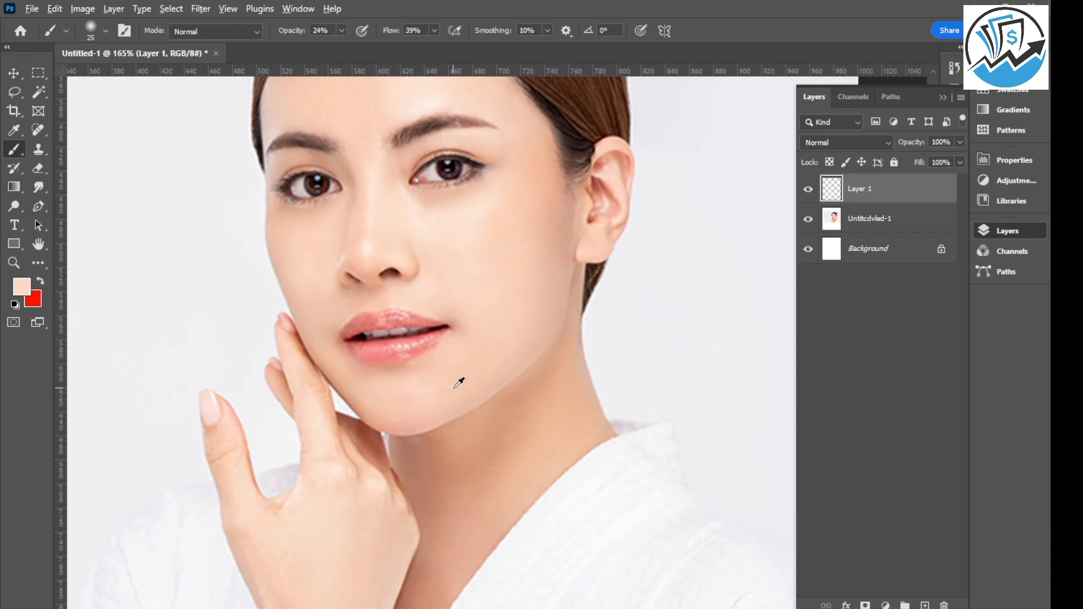
{"action": "scroll", "coordinate": [459, 379], "scroll_direction": "down", "scroll_amount": 3}
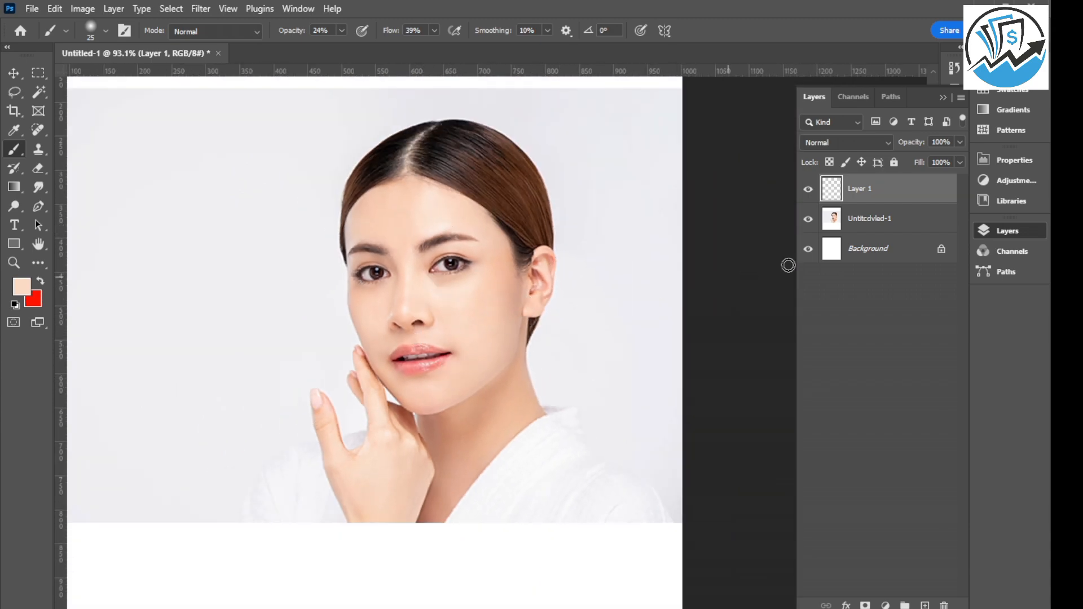
{"action": "left_click", "coordinate": [872, 215]}
{"action": "left_click", "coordinate": [807, 190]}
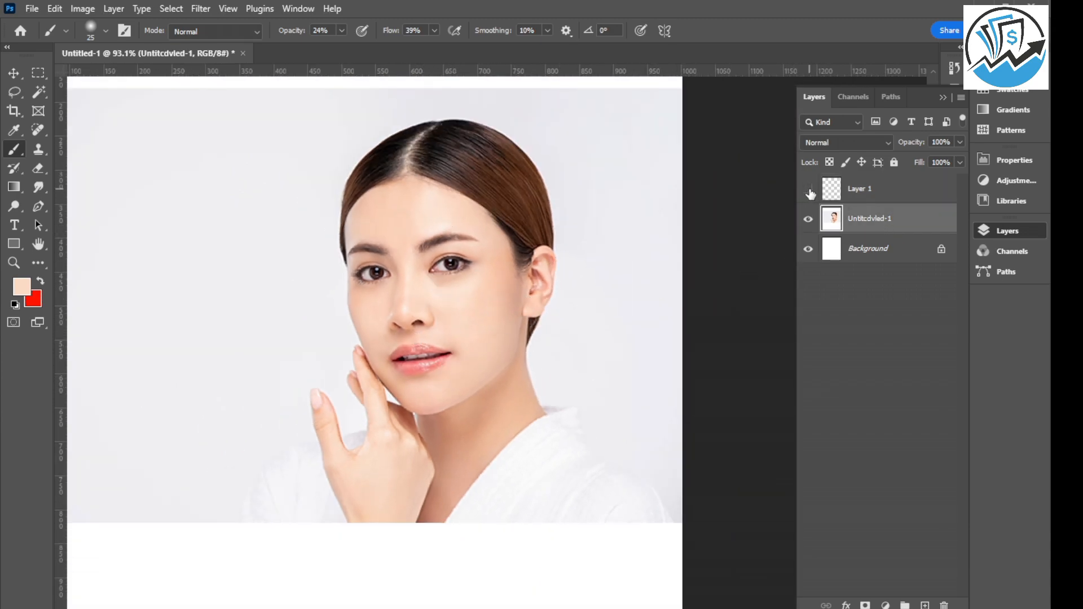
Compare the portrait with and without the retouch layer by repeatedly toggling Layer 1's visibility.
{"action": "left_click", "coordinate": [809, 190]}
{"action": "left_click", "coordinate": [810, 193]}
{"action": "left_click", "coordinate": [811, 193]}
{"action": "left_click", "coordinate": [810, 193]}
{"action": "left_click", "coordinate": [808, 189]}
{"action": "left_click", "coordinate": [809, 191]}
{"action": "left_click", "coordinate": [809, 191]}
{"action": "left_click", "coordinate": [810, 191]}
Make Layer 1 visible and merge it with the portrait layer beneath it.
{"action": "left_click", "coordinate": [882, 193]}
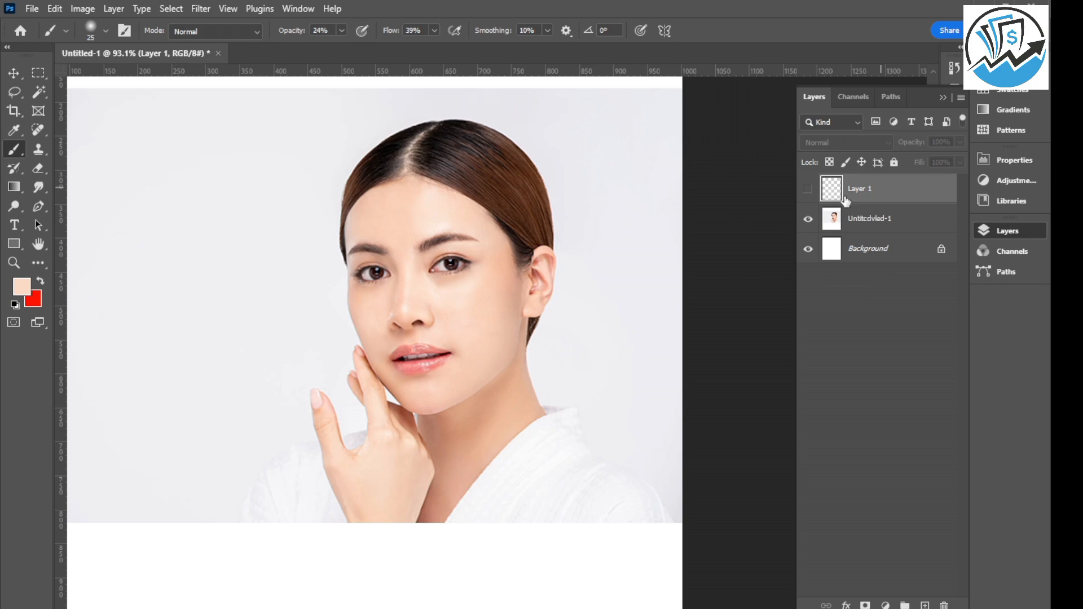
{"action": "left_click", "coordinate": [808, 191]}
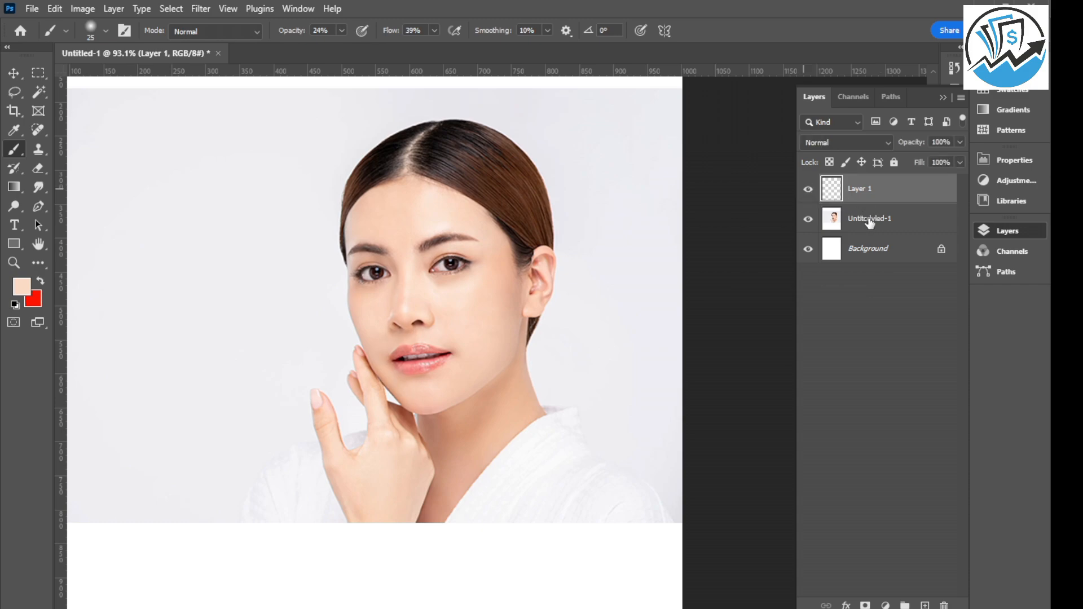
{"action": "left_click", "coordinate": [870, 220], "text": "shift"}
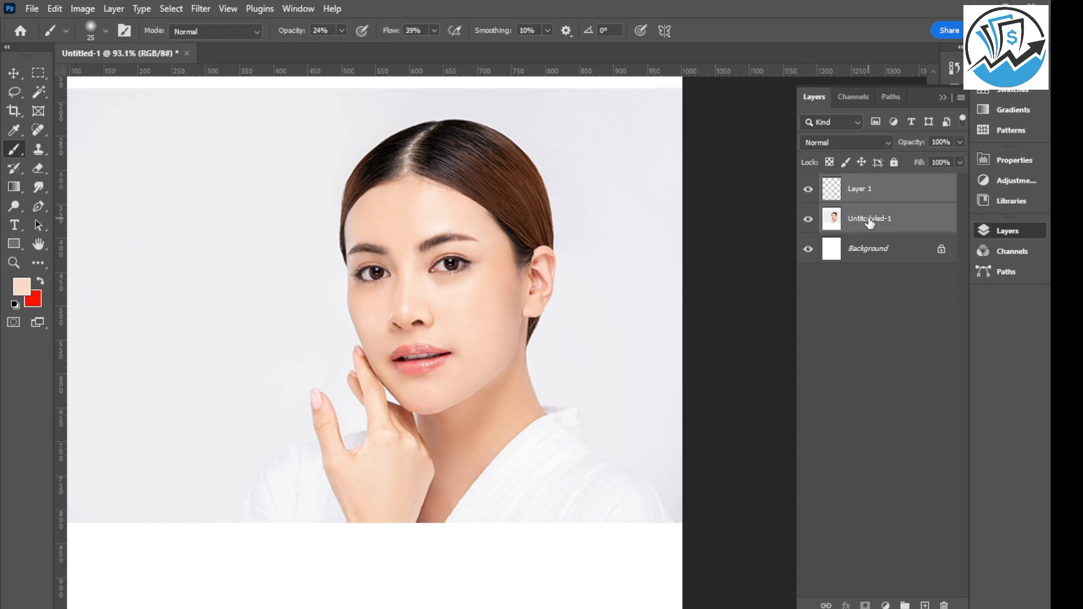
{"action": "key", "text": "ctrl+e"}
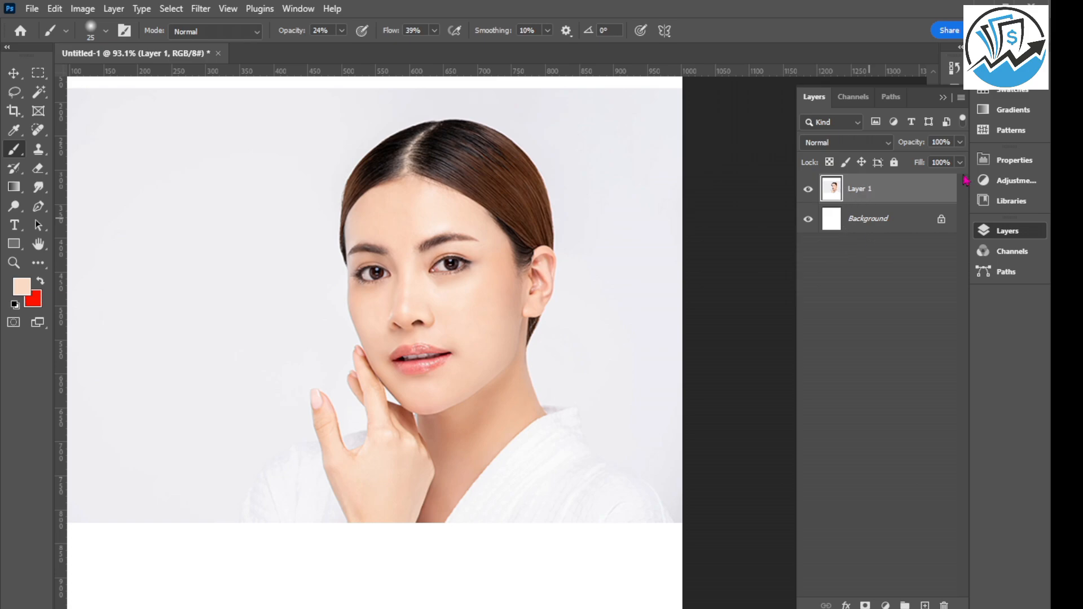
Switch to the Move tool and convert the merged portrait layer to a smart object.
{"action": "left_click", "coordinate": [14, 74]}
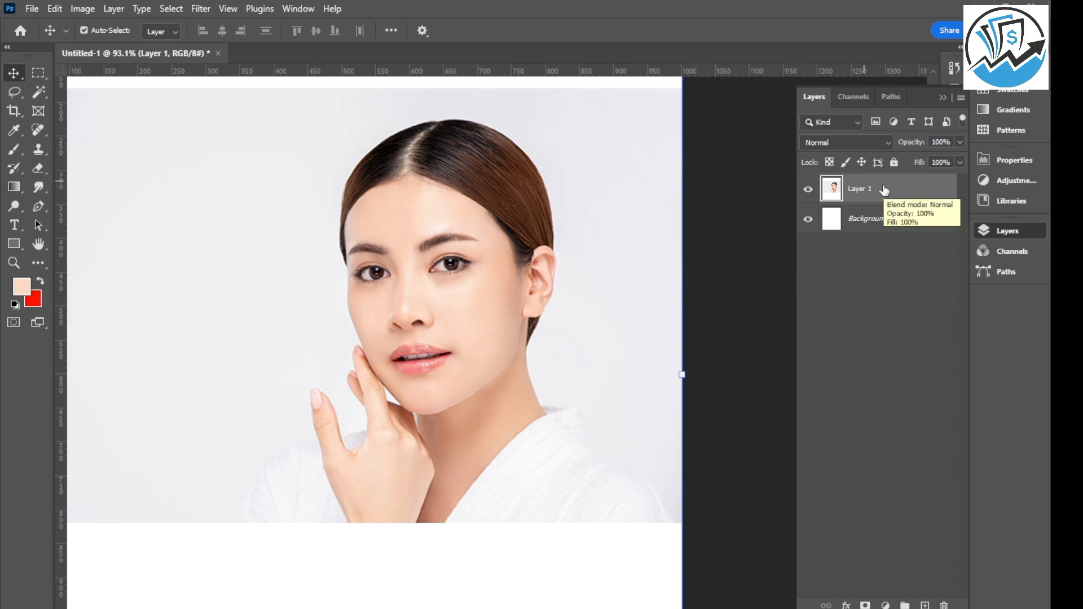
{"action": "right_click", "coordinate": [884, 190]}
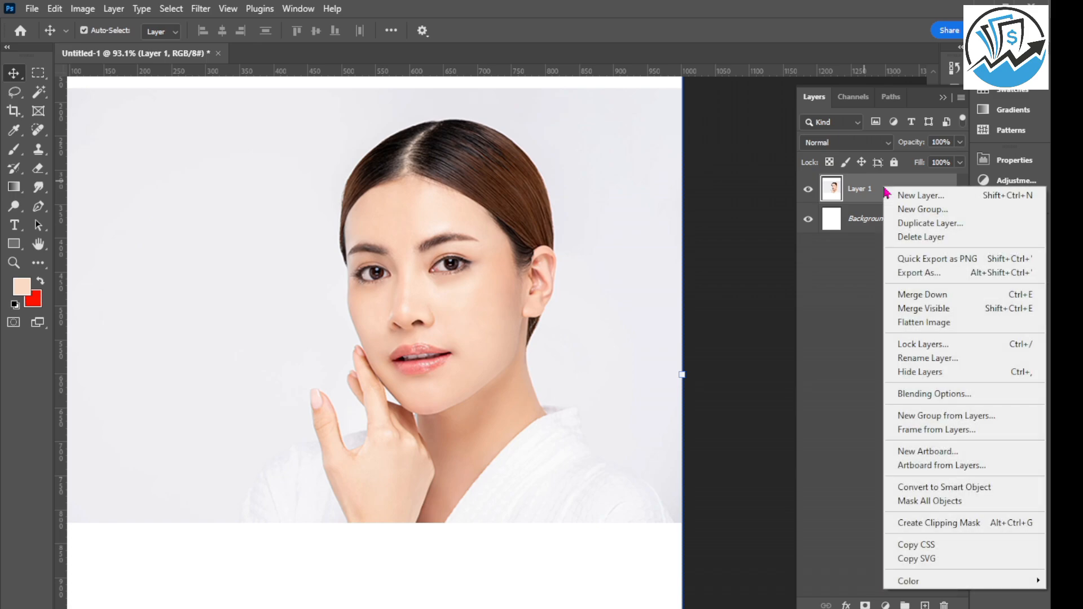
{"action": "left_click", "coordinate": [931, 492]}
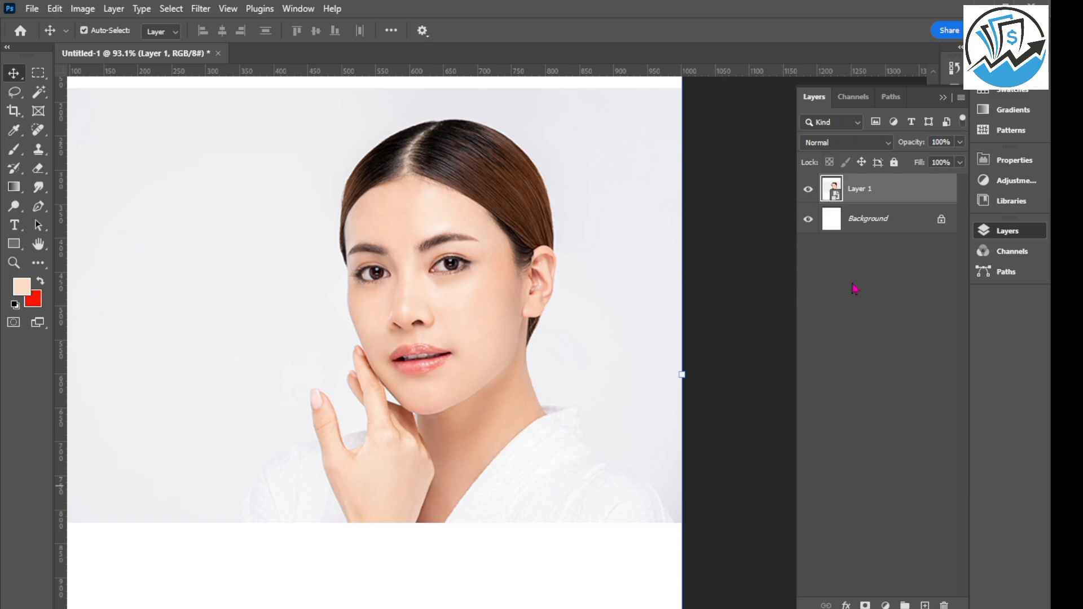
Open the Camera Raw Filter on the portrait and set exposure to -0.20 and shadows to +8.
{"action": "left_click", "coordinate": [202, 9]}
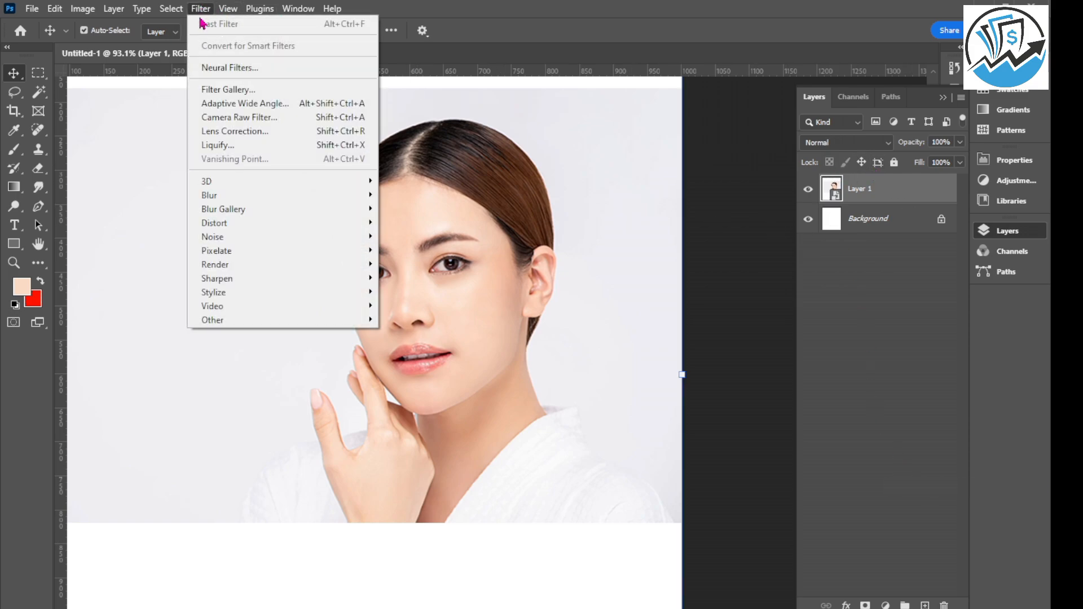
{"action": "left_click", "coordinate": [250, 122]}
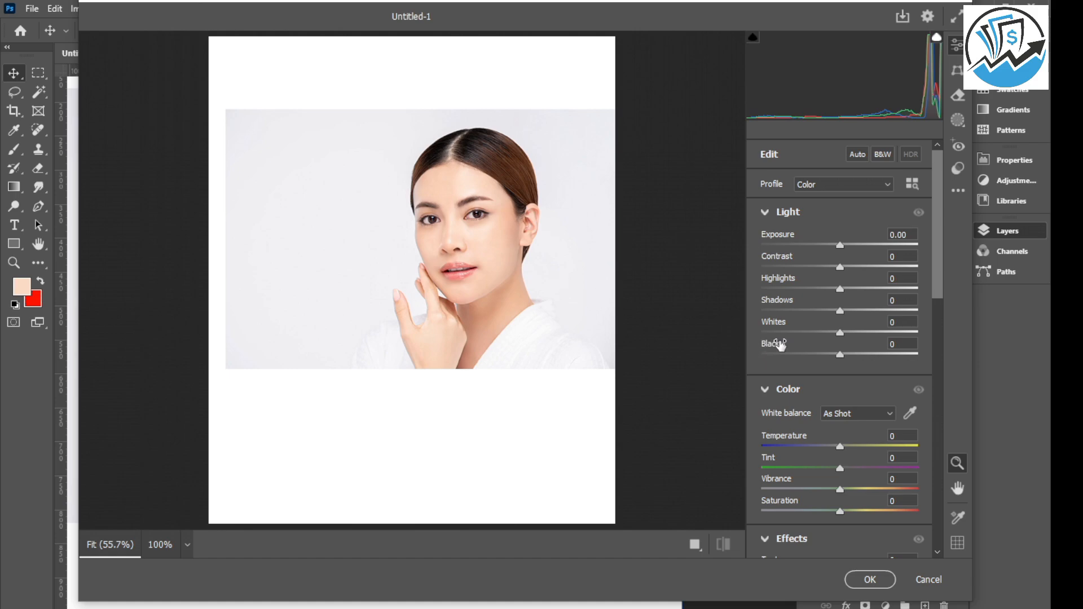
{"action": "left_click", "coordinate": [469, 198]}
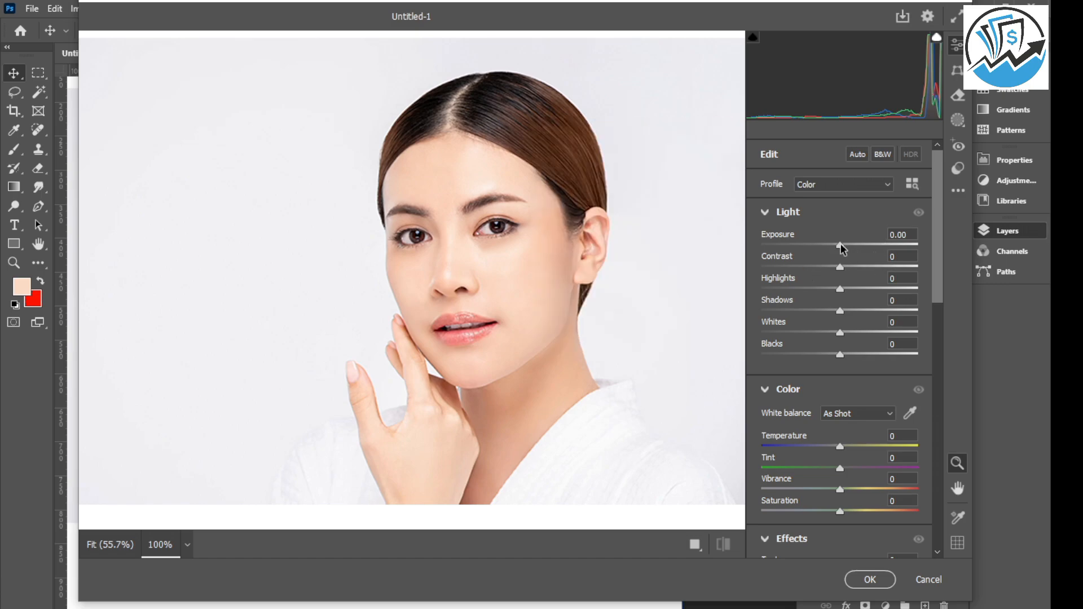
{"action": "mouse_move", "coordinate": [841, 248]}
{"action": "left_mouse_down"}
{"action": "mouse_move", "coordinate": [861, 246]}
{"action": "mouse_move", "coordinate": [839, 254]}
{"action": "left_mouse_up"}
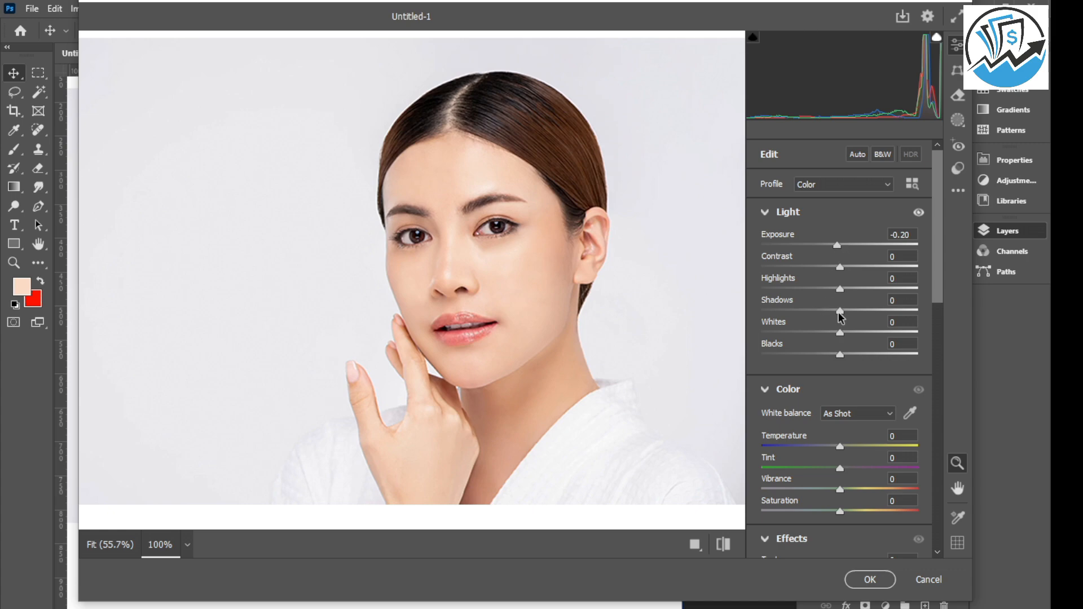
{"action": "mouse_move", "coordinate": [841, 315]}
{"action": "left_mouse_down"}
{"action": "mouse_move", "coordinate": [904, 315]}
{"action": "mouse_move", "coordinate": [846, 317]}
{"action": "left_mouse_up"}
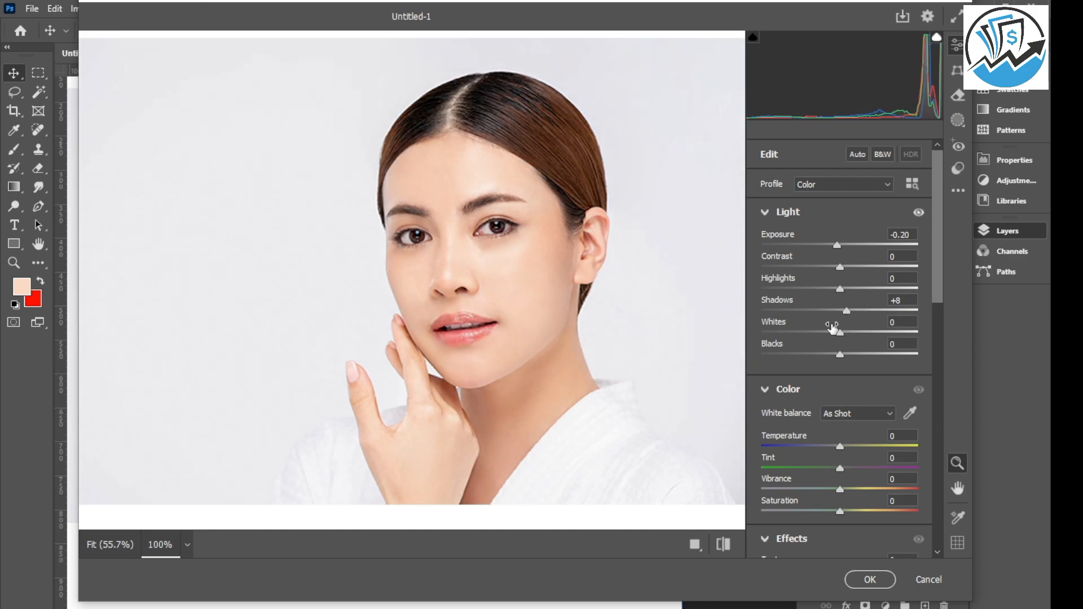
Set the portrait's saturation to +13 in the Camera Raw Filter and try slight texture and clarity adjustments.
{"action": "scroll", "coordinate": [820, 371], "scroll_direction": "down", "scroll_amount": 2}
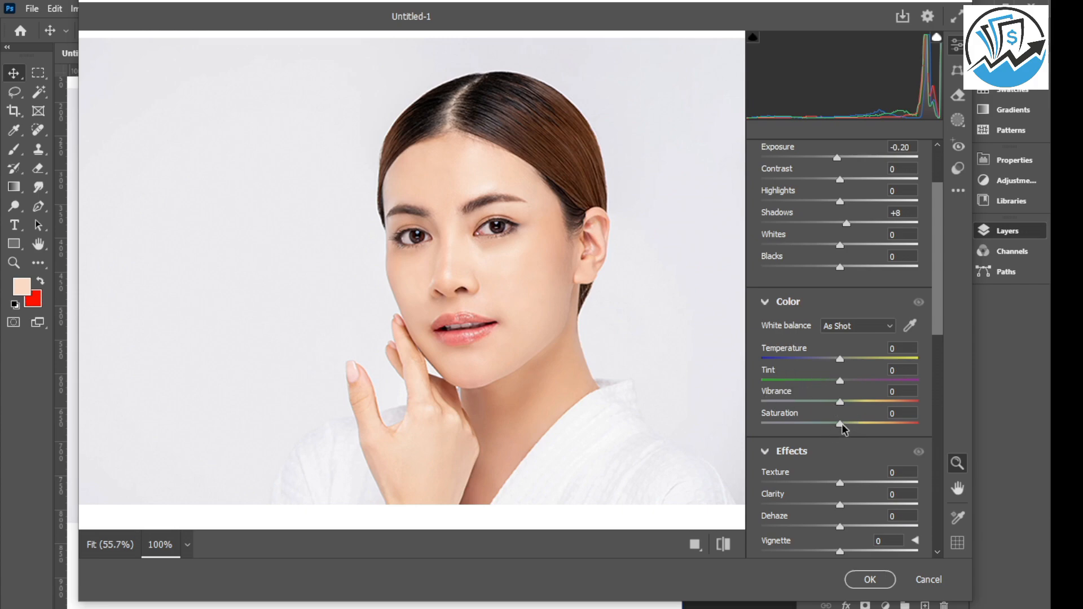
{"action": "left_click_drag", "start_coordinate": [841, 429], "coordinate": [853, 432]}
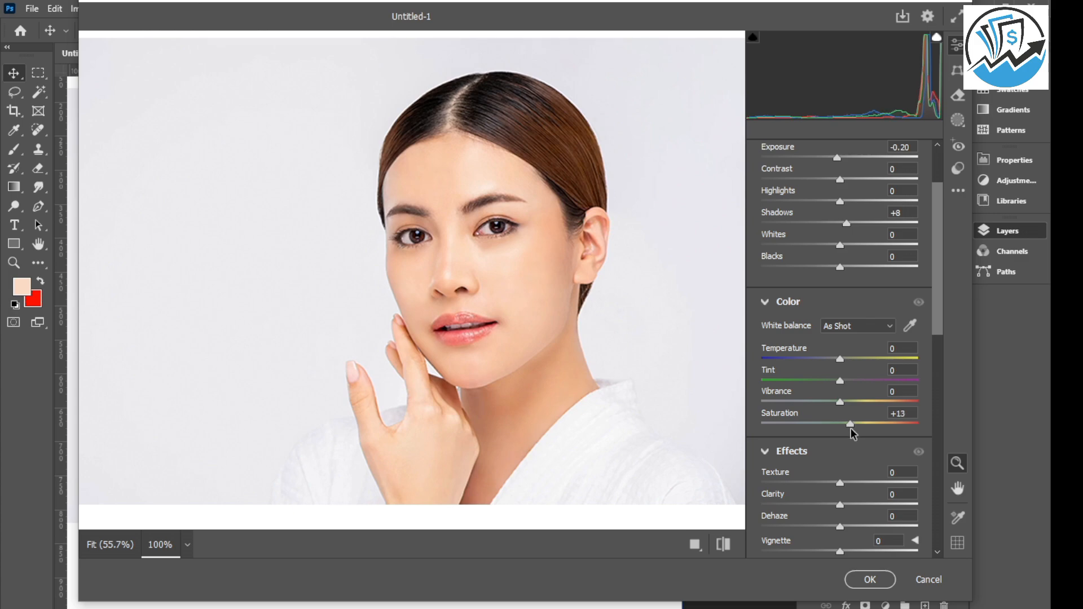
{"action": "scroll", "coordinate": [844, 347], "scroll_direction": "down", "scroll_amount": 3}
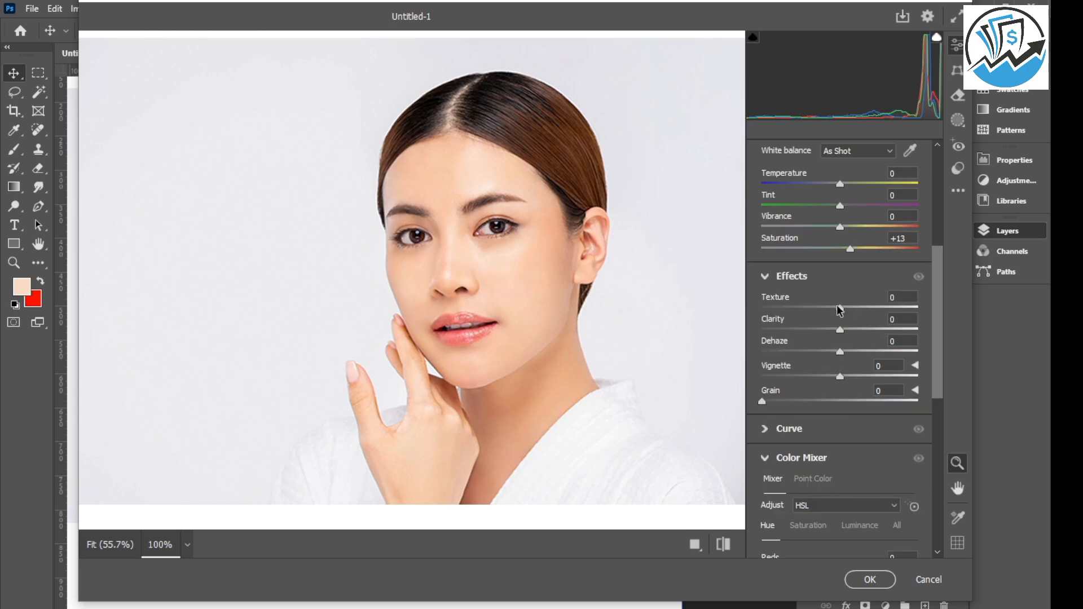
{"action": "left_click_drag", "start_coordinate": [841, 308], "coordinate": [843, 309]}
{"action": "left_click_drag", "start_coordinate": [840, 329], "coordinate": [839, 355]}
Set noise reduction to 19 and apply the Camera Raw Filter to the portrait.
{"action": "scroll", "coordinate": [846, 352], "scroll_direction": "down", "scroll_amount": 8}
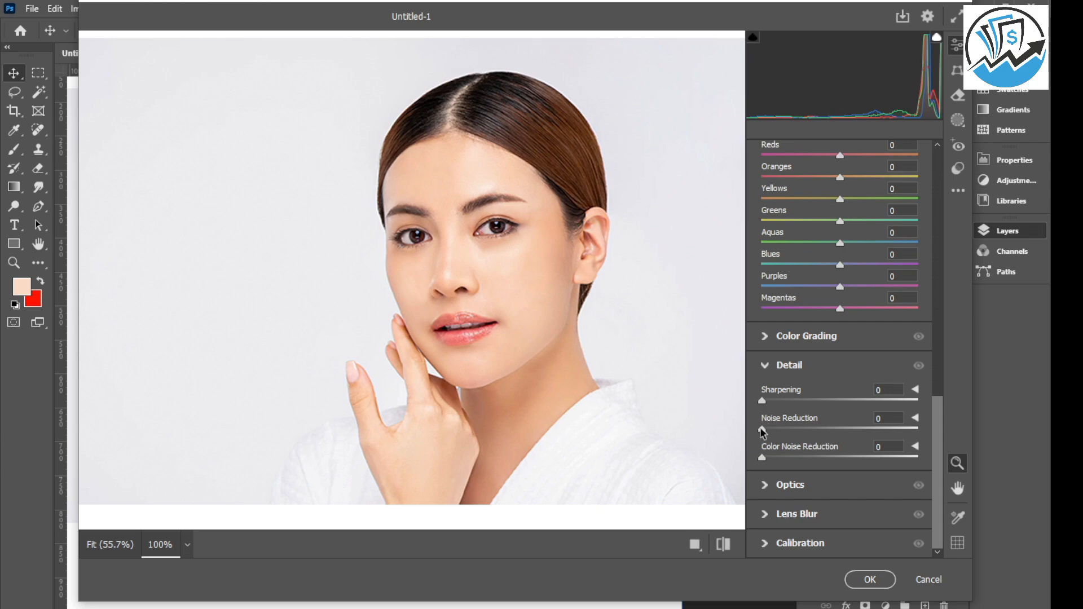
{"action": "left_click_drag", "start_coordinate": [763, 433], "coordinate": [779, 433]}
{"action": "mouse_move", "coordinate": [777, 432]}
{"action": "left_mouse_down"}
{"action": "mouse_move", "coordinate": [827, 430]}
{"action": "mouse_move", "coordinate": [793, 434]}
{"action": "left_mouse_up"}
{"action": "left_click", "coordinate": [870, 580]}
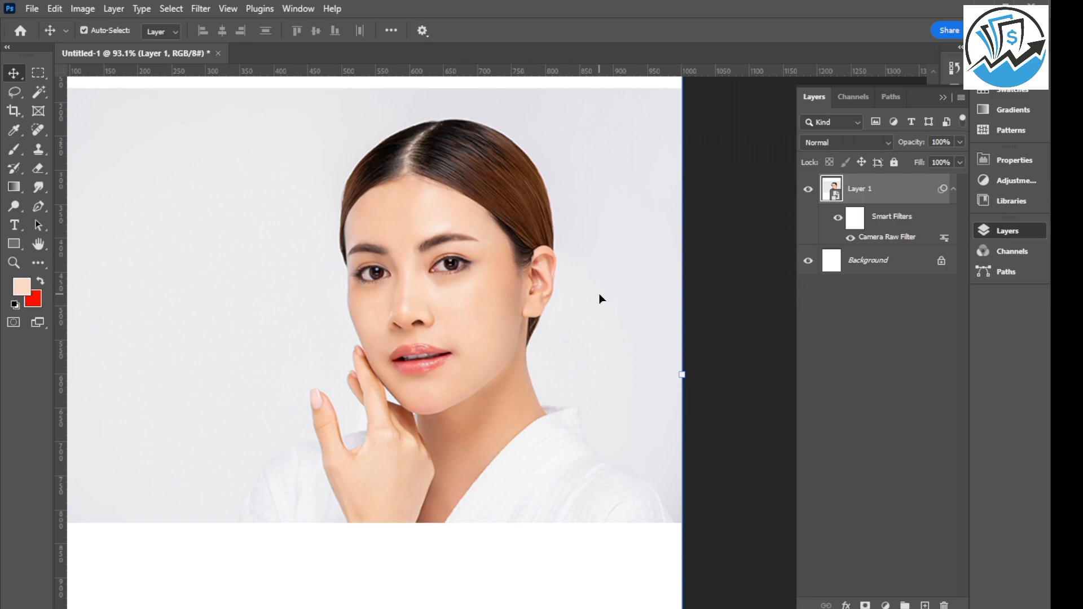
{"action": "scroll", "coordinate": [601, 299], "scroll_direction": "down", "scroll_amount": 4}
{"action": "scroll", "coordinate": [470, 259], "scroll_direction": "up", "scroll_amount": 5}
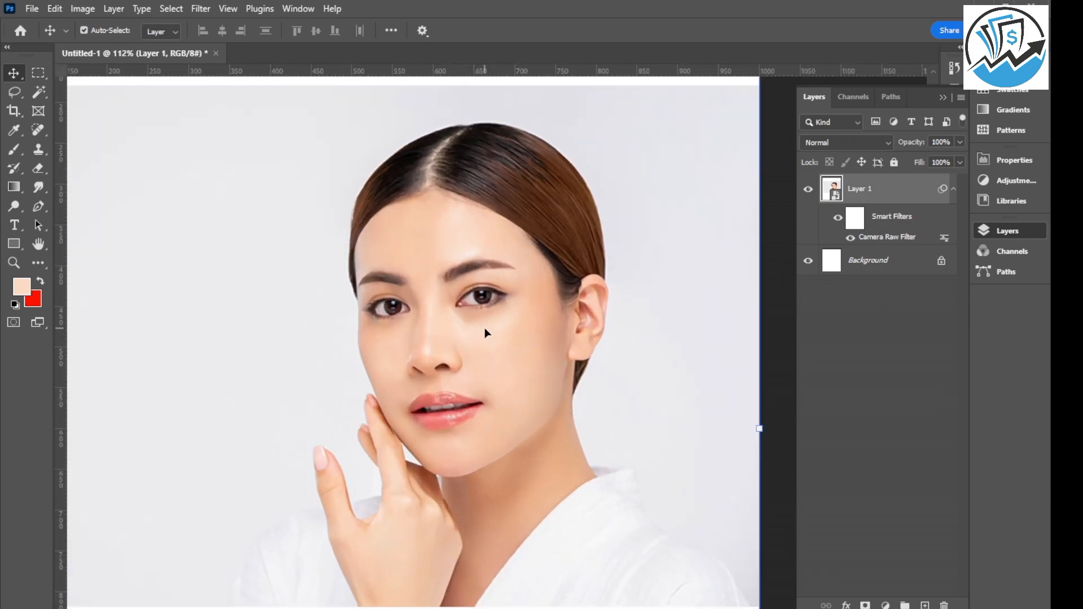
{"action": "scroll", "coordinate": [487, 333], "scroll_direction": "up", "scroll_amount": 4}
{"action": "scroll", "coordinate": [465, 347], "scroll_direction": "down", "scroll_amount": 2}
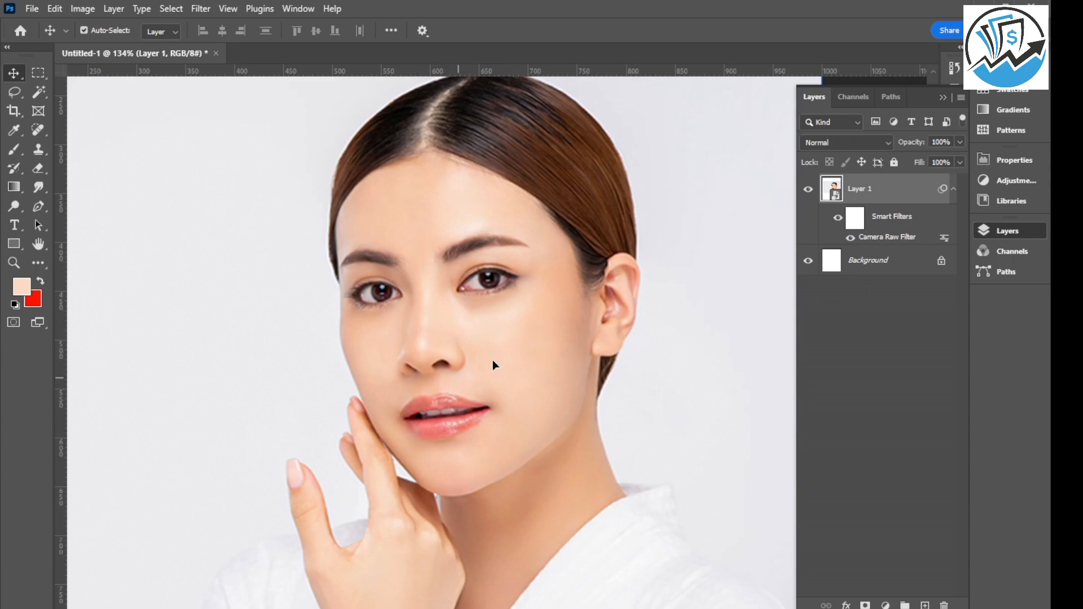
{"action": "scroll", "coordinate": [526, 235], "scroll_direction": "down", "scroll_amount": 4}
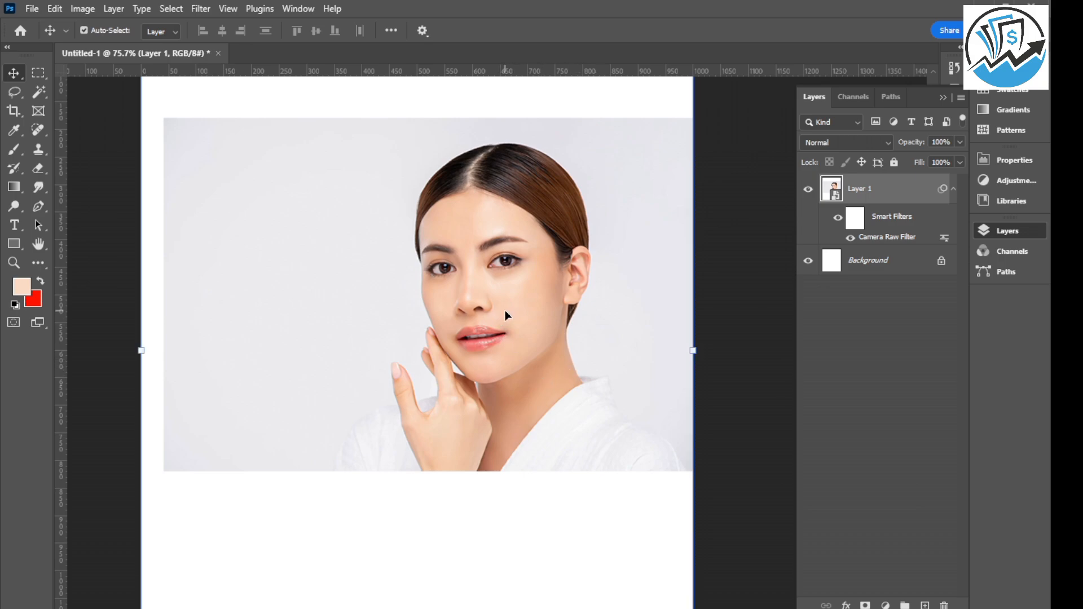
Hide the finished portrait layer, leaving only the white background visible.
{"action": "key", "text": "Delete"}
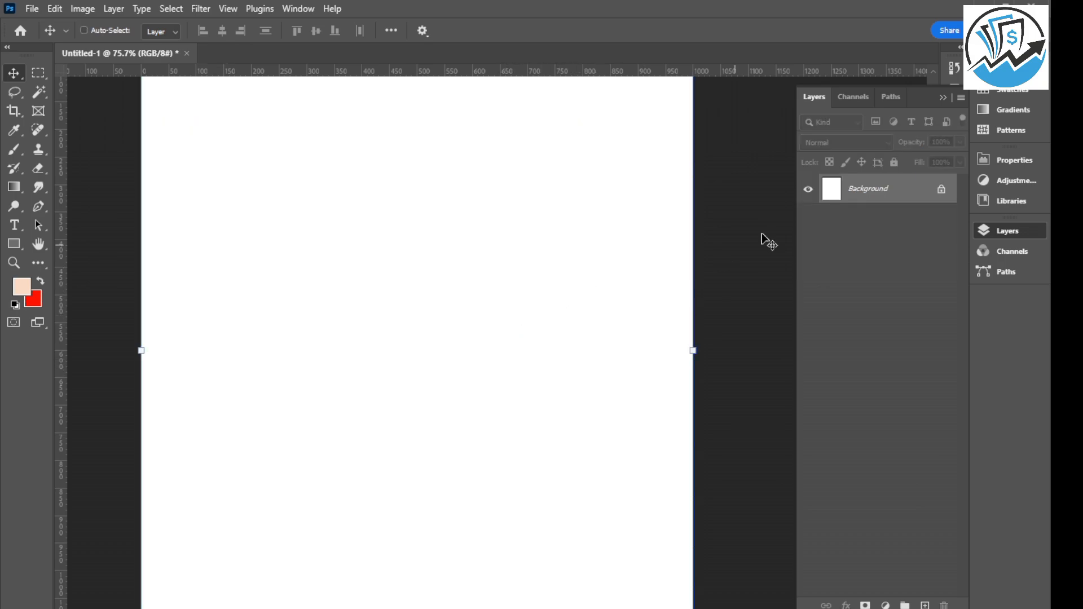
{"action": "key", "text": "ctrl+z"}
{"action": "left_click", "coordinate": [808, 189]}
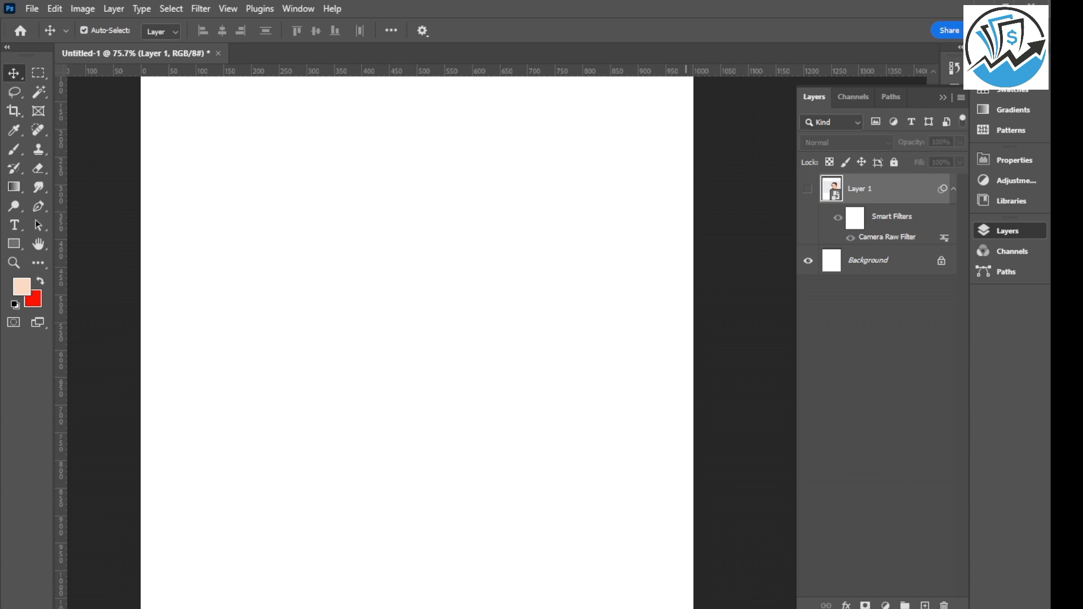
Place the image i (6).webp from the Downloads folder into the document as a new layer.
{"action": "mouse_move", "coordinate": [567, 590]}
{"action": "left_click", "coordinate": [585, 562]}
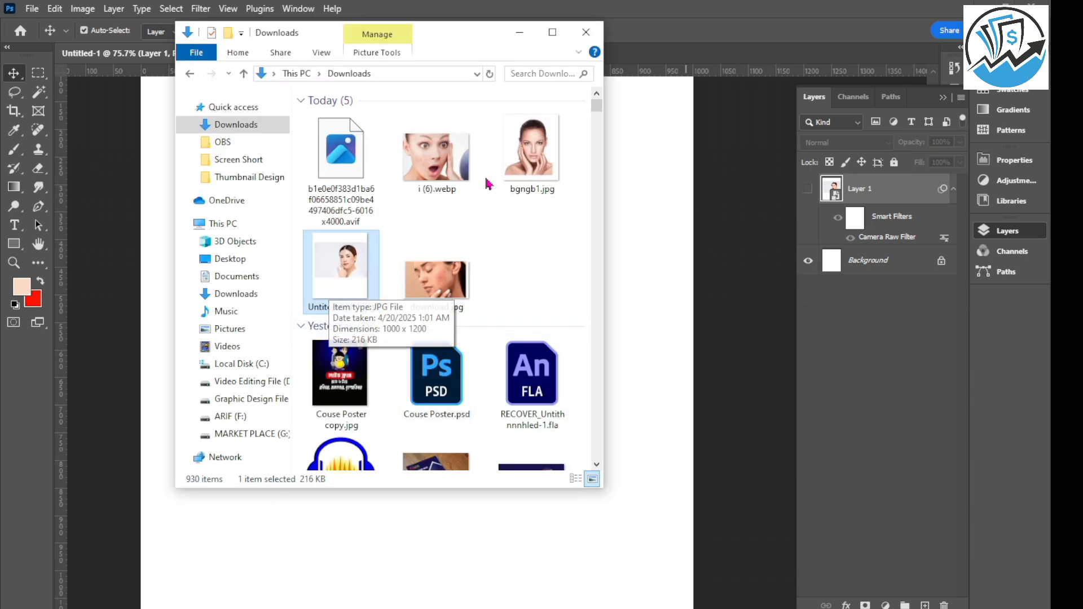
{"action": "left_click_drag", "start_coordinate": [433, 159], "coordinate": [656, 412]}
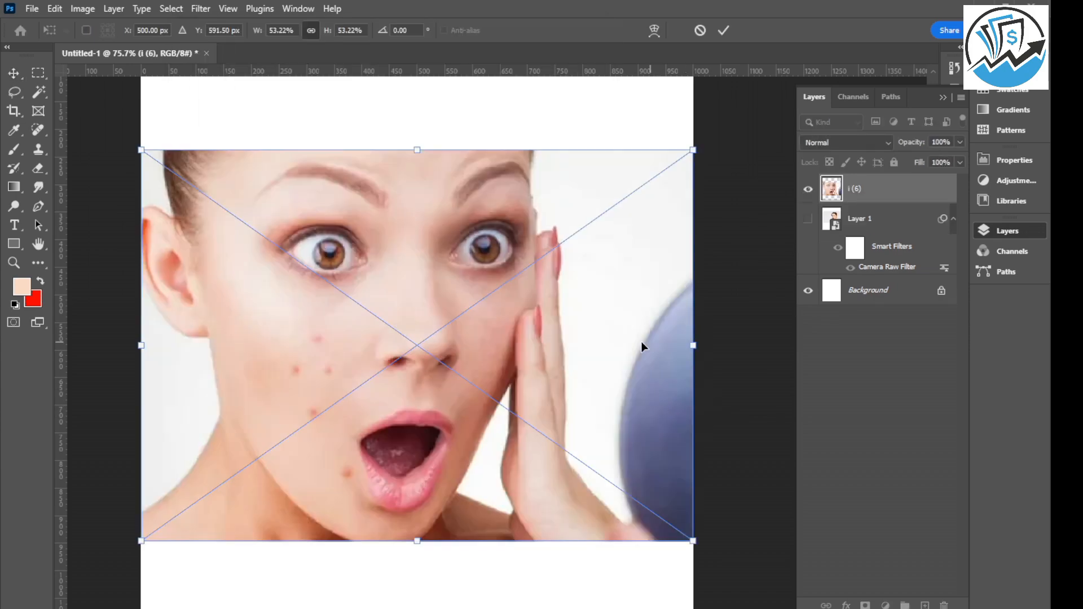
{"action": "left_click", "coordinate": [723, 30]}
Scale the placed photo down to 35.30% about its centre and deselect it.
{"action": "scroll", "coordinate": [446, 310], "scroll_direction": "down", "scroll_amount": 2}
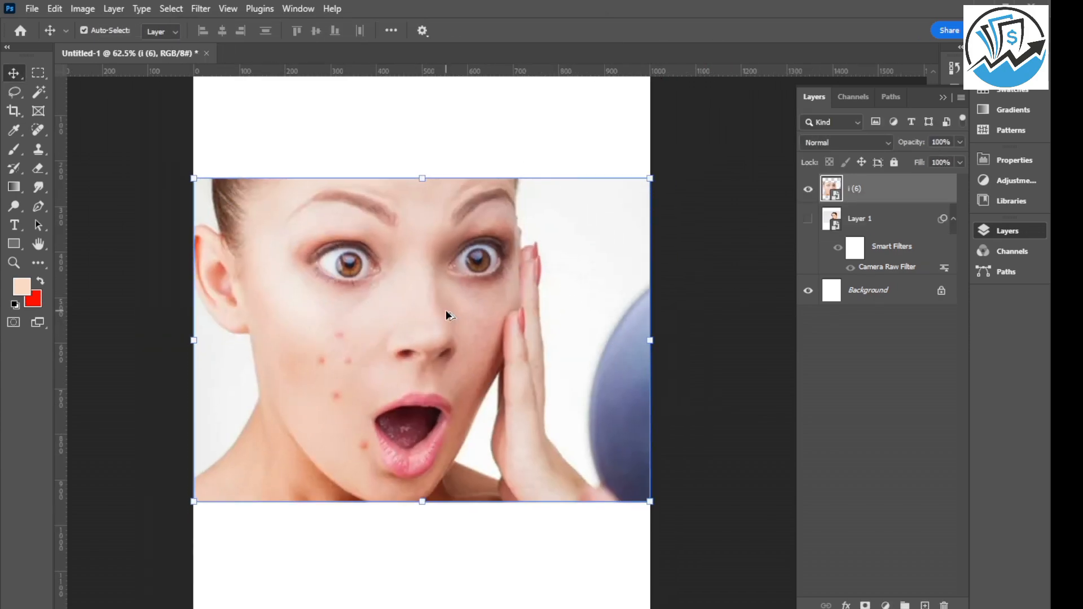
{"action": "left_click_drag", "start_coordinate": [193, 501], "coordinate": [272, 458]}
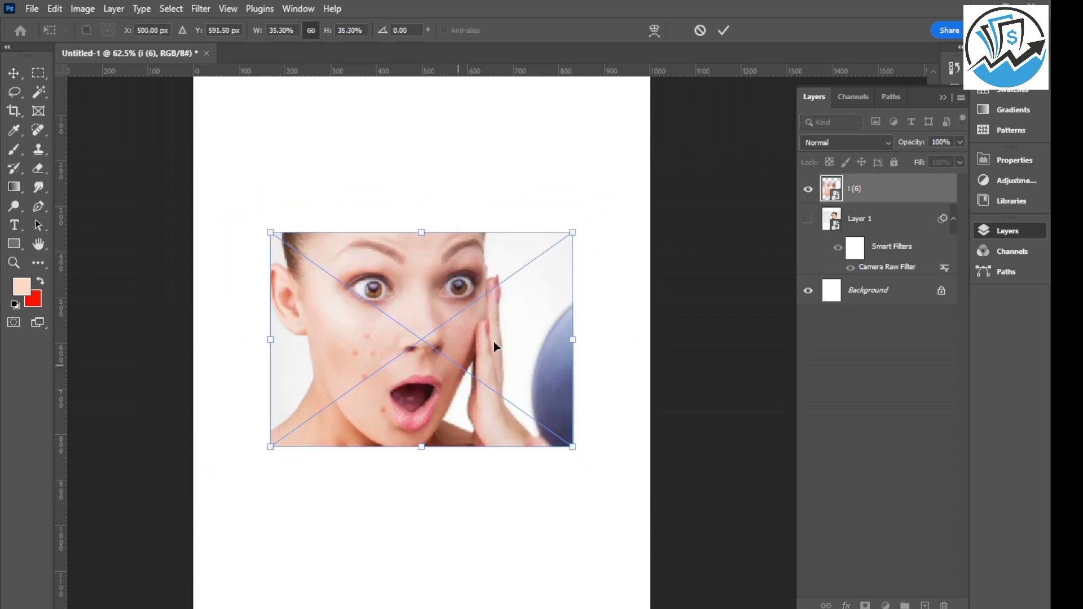
{"action": "left_click", "coordinate": [724, 30]}
{"action": "left_click", "coordinate": [399, 150]}
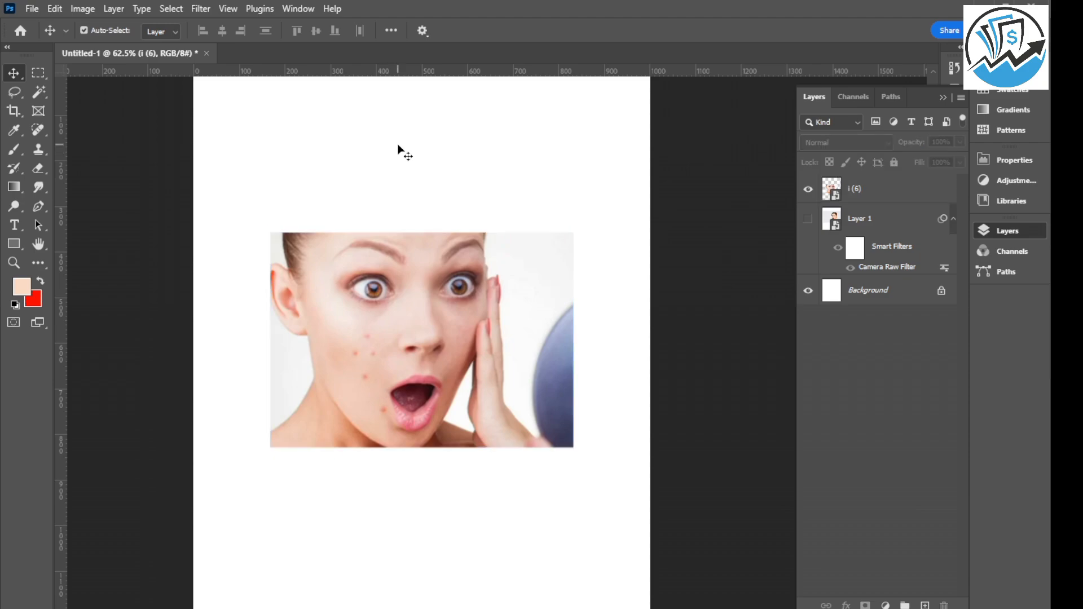
Choose the Spot Healing Brush and rasterize the i (6) photo layer for retouching.
{"action": "left_click", "coordinate": [389, 382]}
{"action": "scroll", "coordinate": [389, 382], "scroll_direction": "up", "scroll_amount": 2}
{"action": "scroll", "coordinate": [389, 384], "scroll_direction": "up", "scroll_amount": 2}
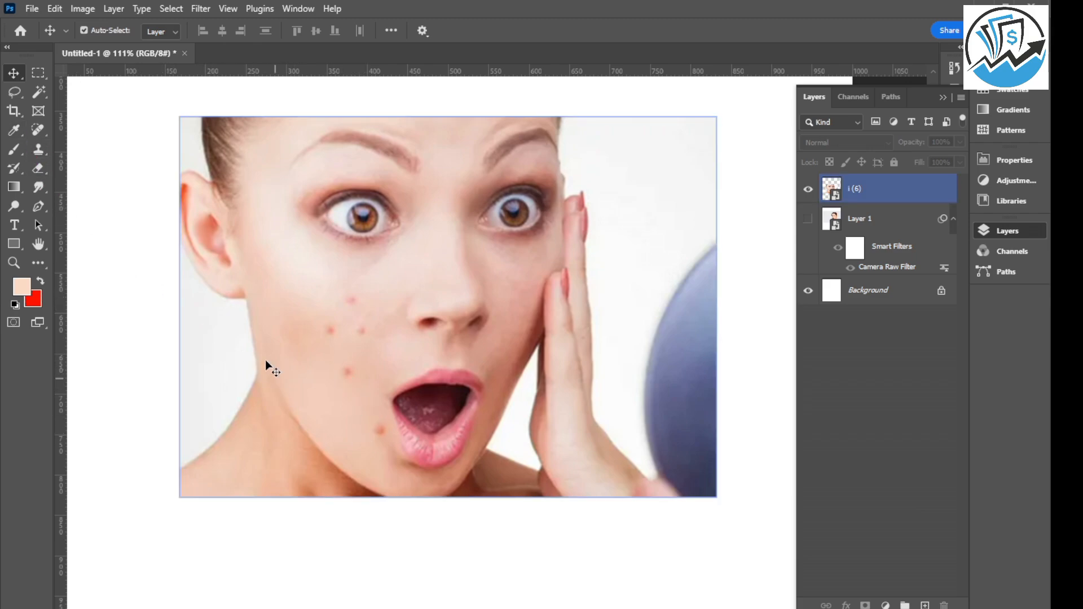
{"action": "left_click", "coordinate": [39, 133]}
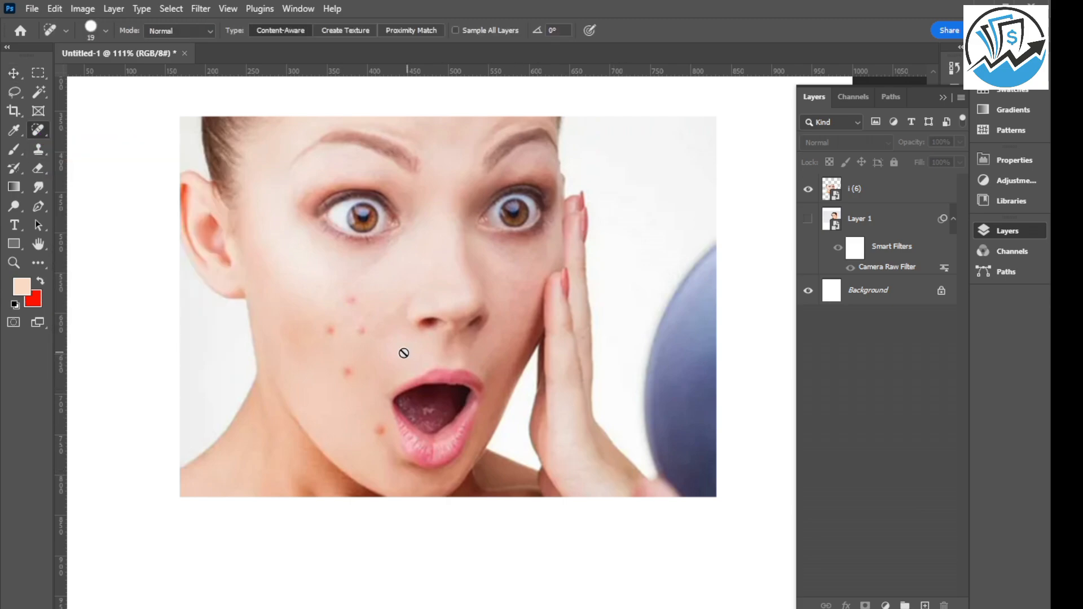
{"action": "left_click", "coordinate": [879, 194]}
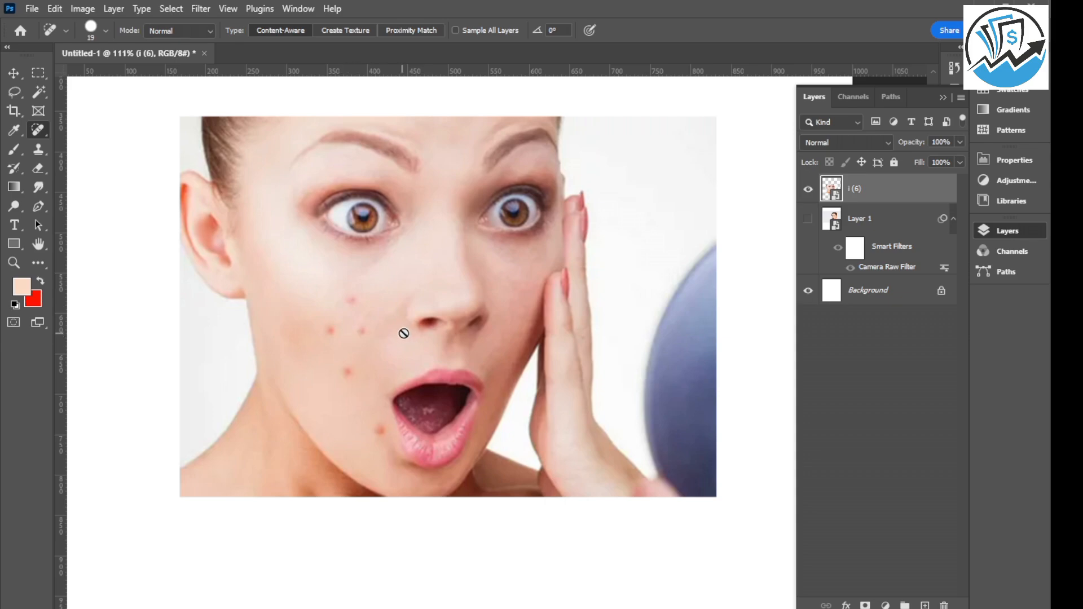
{"action": "right_click", "coordinate": [885, 196]}
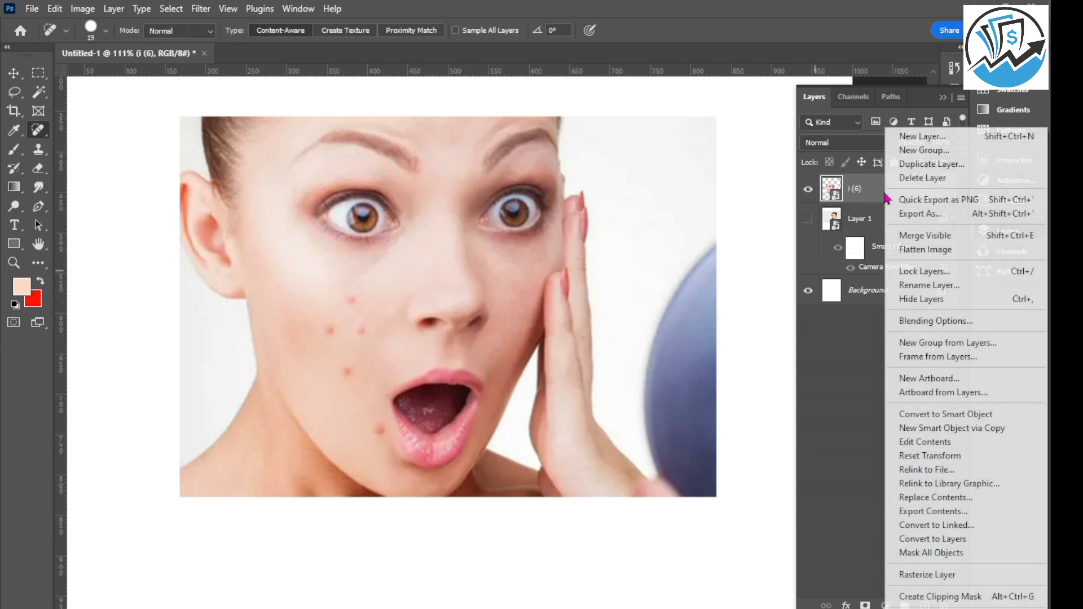
{"action": "left_click", "coordinate": [941, 576]}
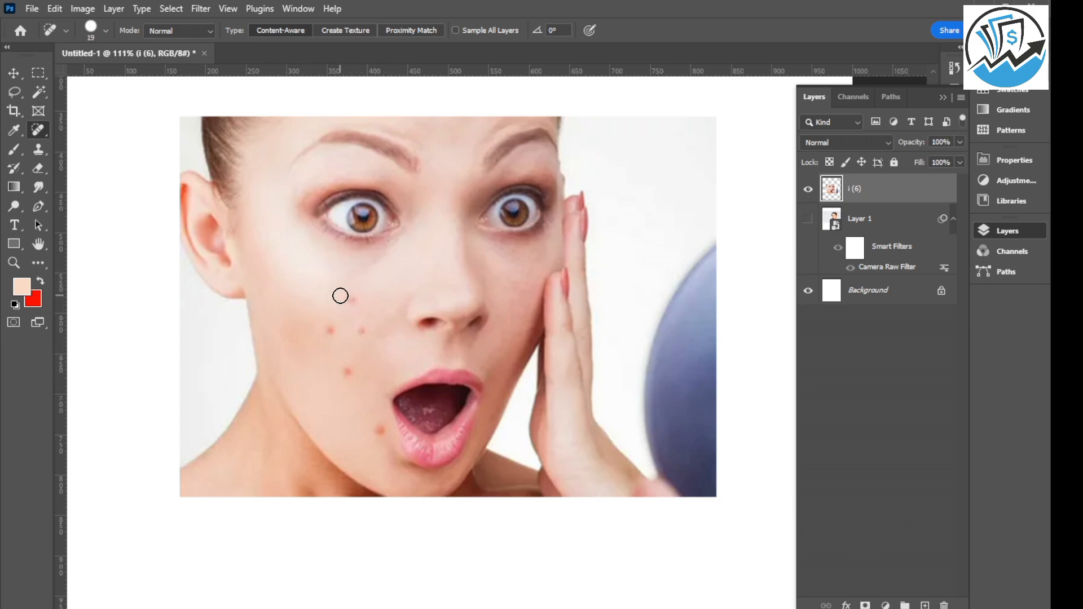
Heal the red spots on the cheek and beside the mouth with the Spot Healing Brush, and enlarge the brush to 109 px.
{"action": "scroll", "coordinate": [339, 295], "scroll_direction": "up", "scroll_amount": 3}
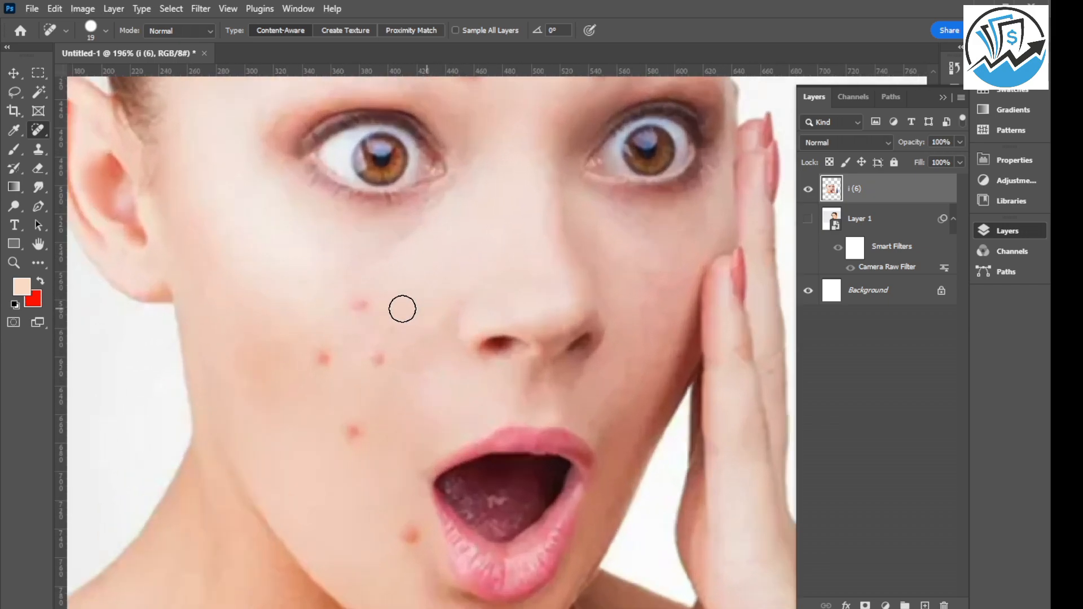
{"action": "left_click", "coordinate": [360, 304]}
{"action": "left_click", "coordinate": [379, 361]}
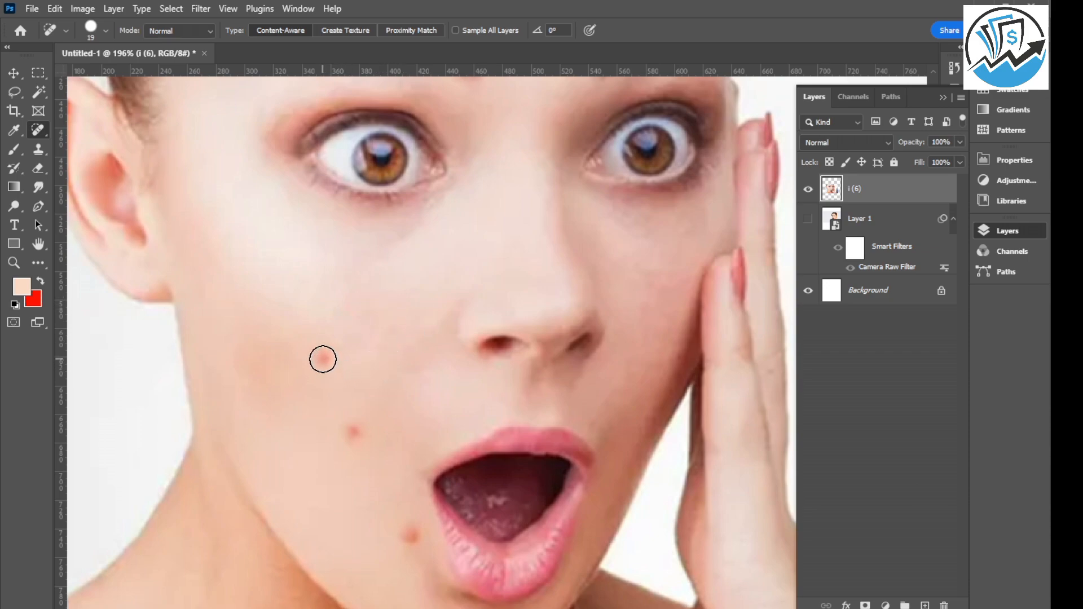
{"action": "left_click", "coordinate": [323, 360]}
{"action": "left_click", "coordinate": [350, 432]}
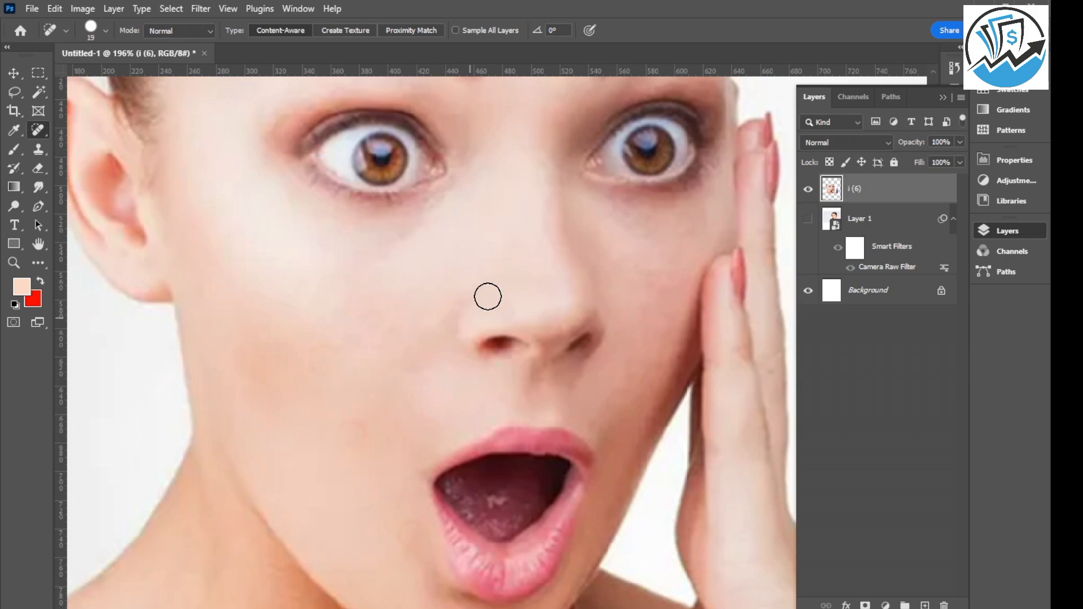
{"action": "scroll", "coordinate": [527, 213], "scroll_direction": "down", "scroll_amount": 1}
{"action": "scroll", "coordinate": [526, 213], "scroll_direction": "down", "scroll_amount": 1}
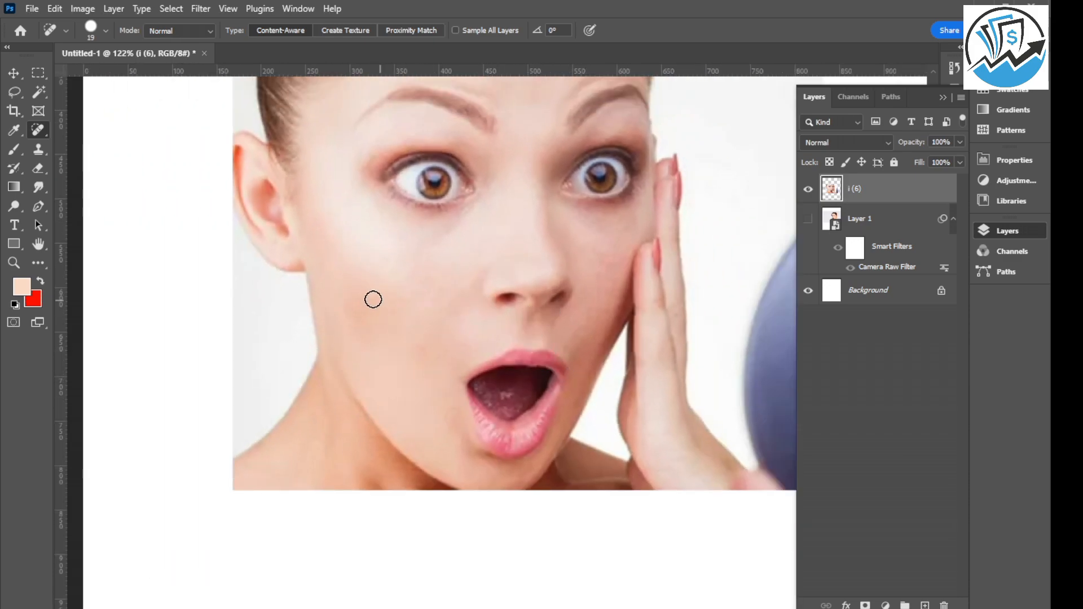
{"action": "scroll", "coordinate": [364, 271], "scroll_direction": "down", "scroll_amount": 3}
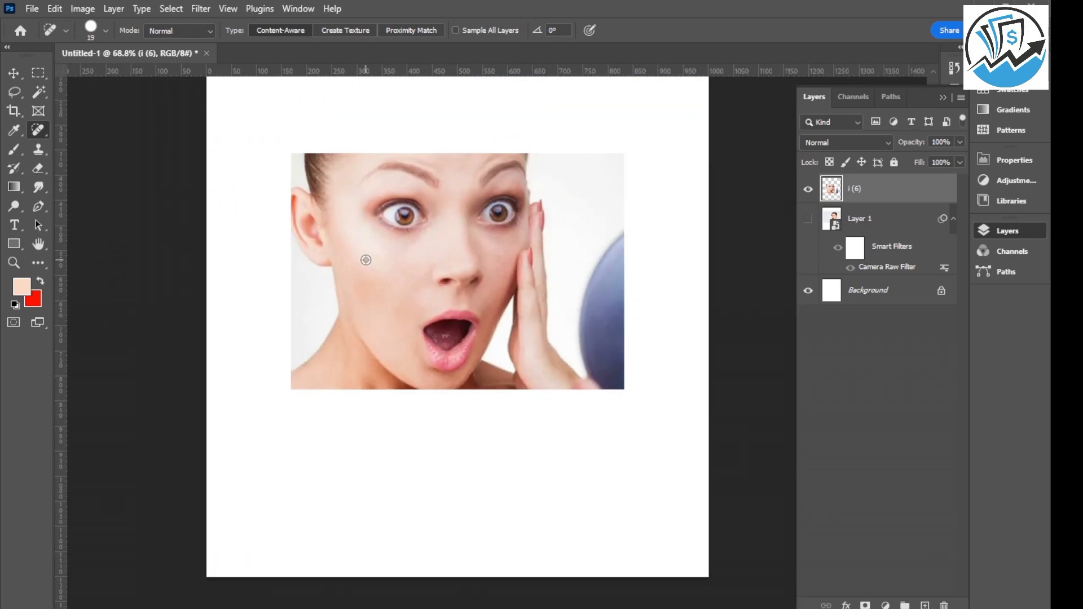
{"action": "scroll", "coordinate": [379, 270], "scroll_direction": "up", "scroll_amount": 3}
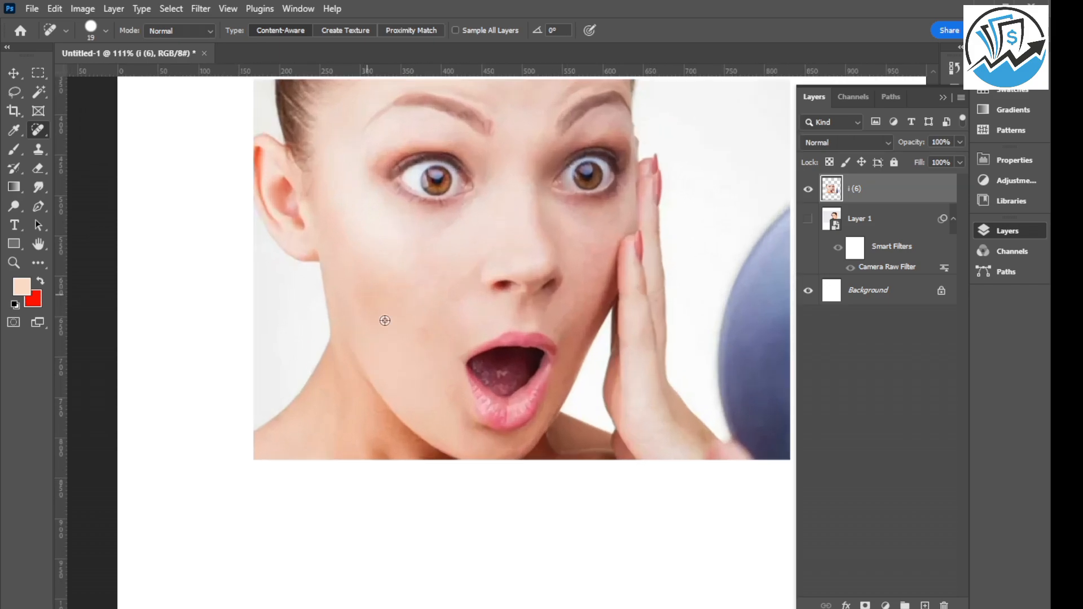
{"action": "scroll", "coordinate": [425, 340], "scroll_direction": "up", "scroll_amount": 2}
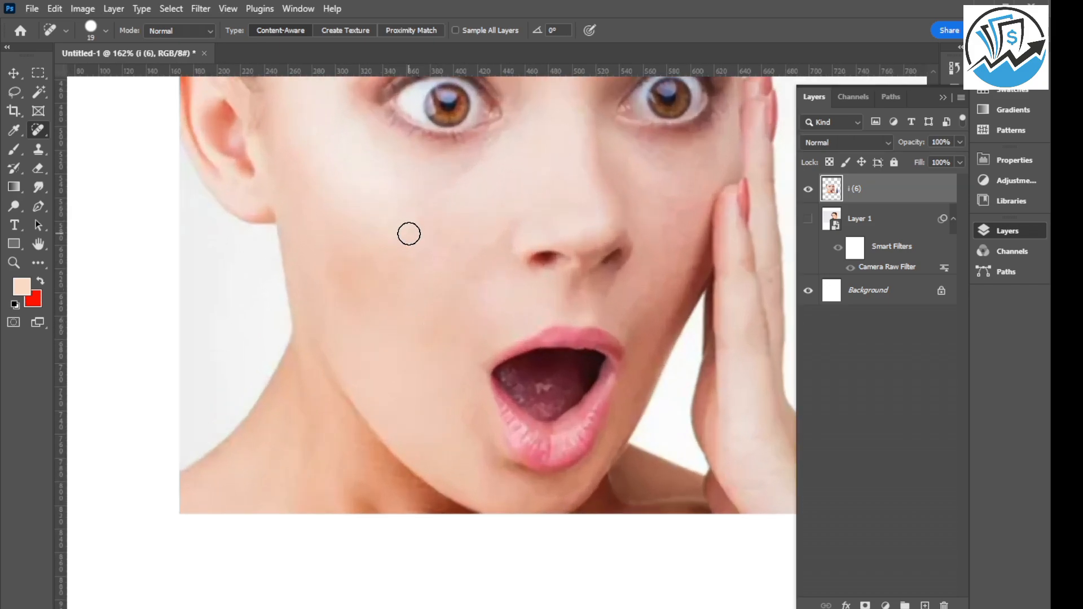
{"action": "left_click_drag", "start_coordinate": [414, 256], "coordinate": [442, 251]}
{"action": "scroll", "coordinate": [277, 362], "scroll_direction": "down", "scroll_amount": 9}
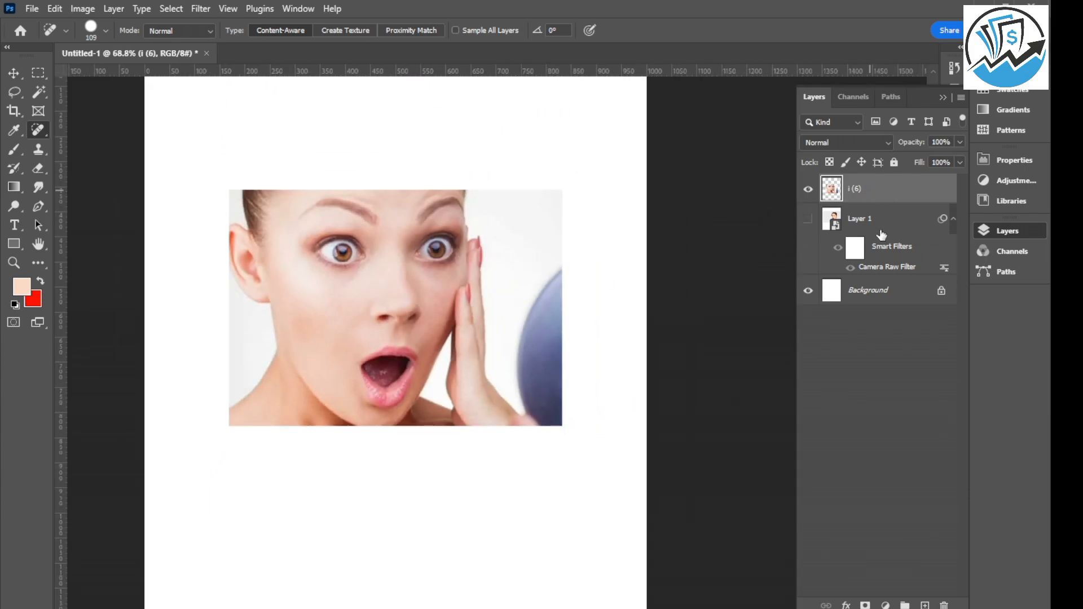
Add a new empty layer above the i (6) photo and sample a facial skin tone as the Brush tool's foreground color.
{"action": "left_click", "coordinate": [925, 605]}
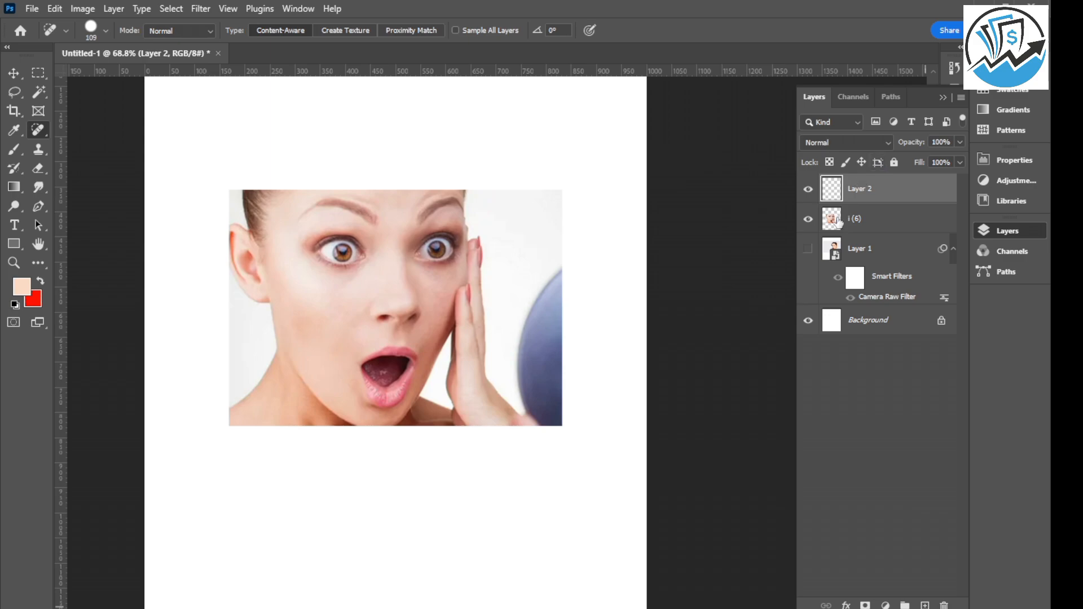
{"action": "left_click", "coordinate": [15, 151]}
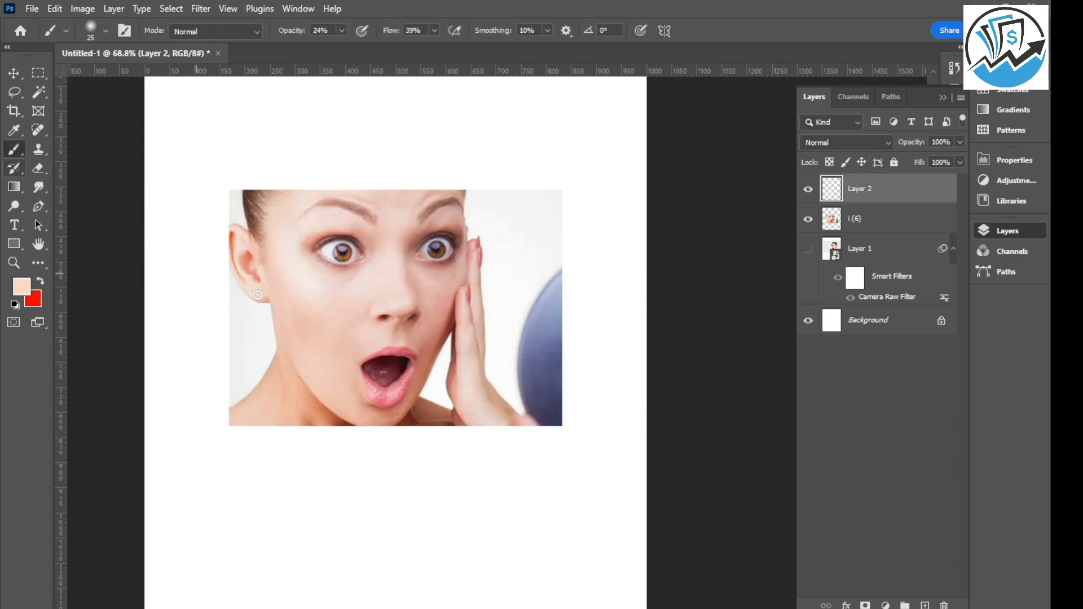
{"action": "scroll", "coordinate": [341, 285], "scroll_direction": "up", "scroll_amount": 1}
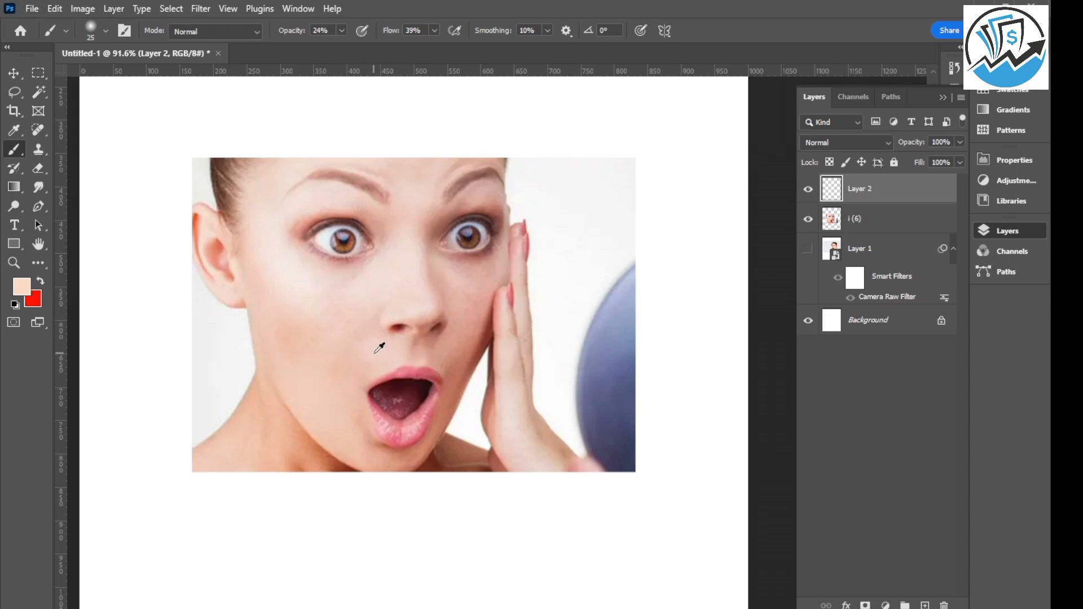
{"action": "key", "text": "alt"}
{"action": "left_click", "coordinate": [377, 352], "text": "alt"}
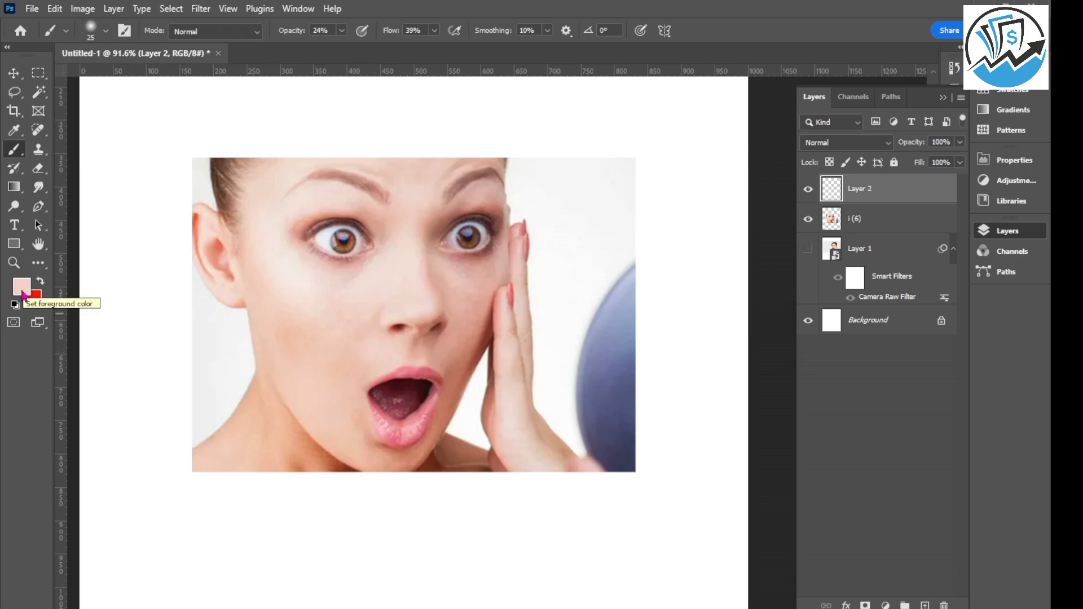
Paint the sampled skin tone over the uneven cheek and jaw on the ear side, reducing the soft brush to 84 px.
{"action": "mouse_move", "coordinate": [298, 314]}
{"action": "left_mouse_down"}
{"action": "mouse_move", "coordinate": [308, 315]}
{"action": "mouse_move", "coordinate": [342, 188]}
{"action": "left_mouse_up"}
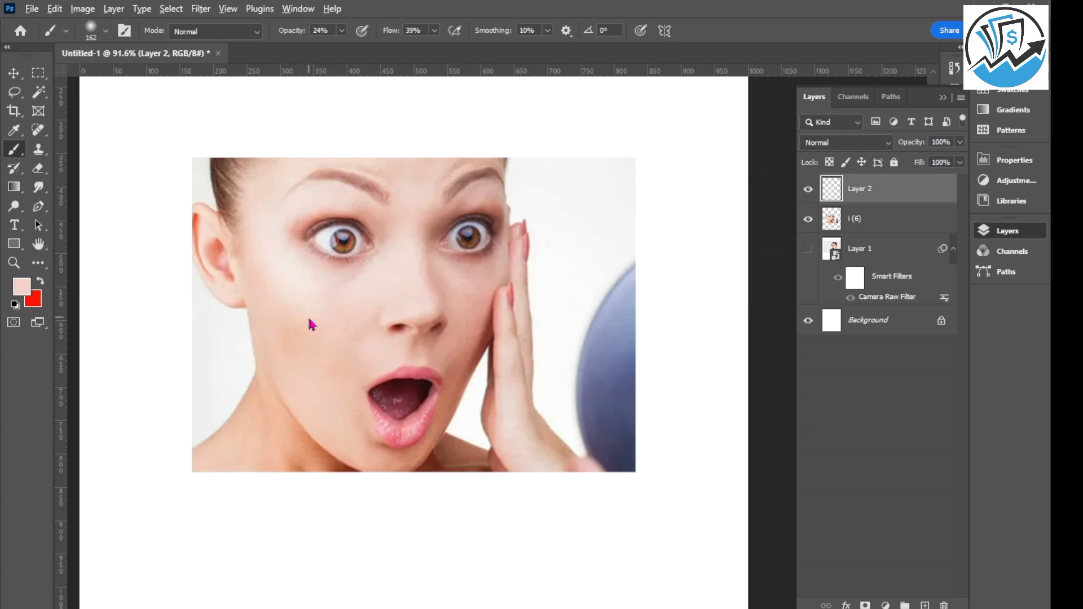
{"action": "scroll", "coordinate": [302, 316], "scroll_direction": "up", "scroll_amount": 3}
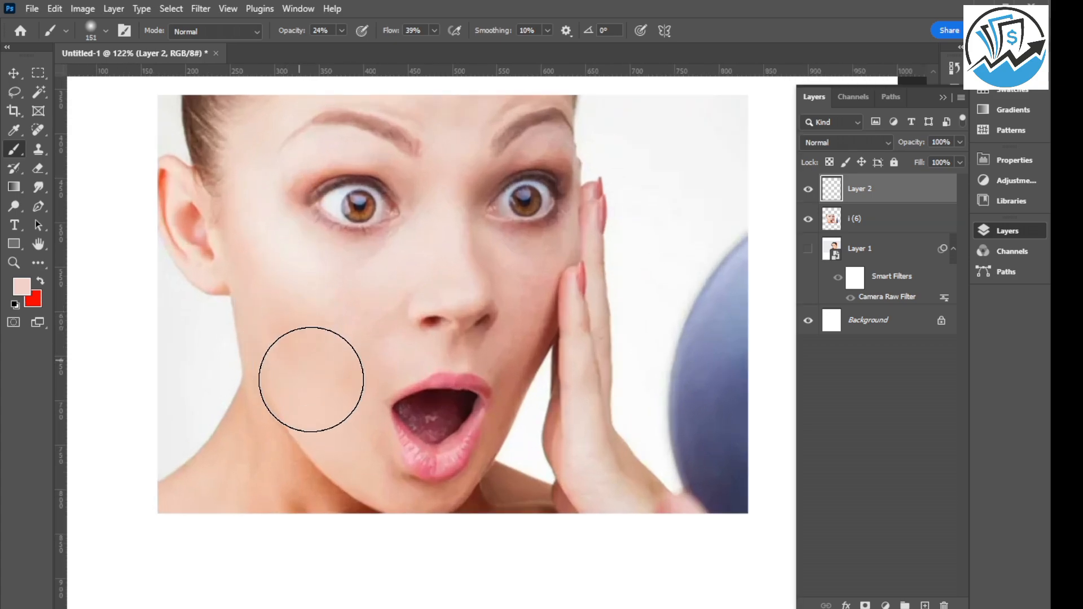
{"action": "left_click_drag", "start_coordinate": [353, 313], "coordinate": [324, 316]}
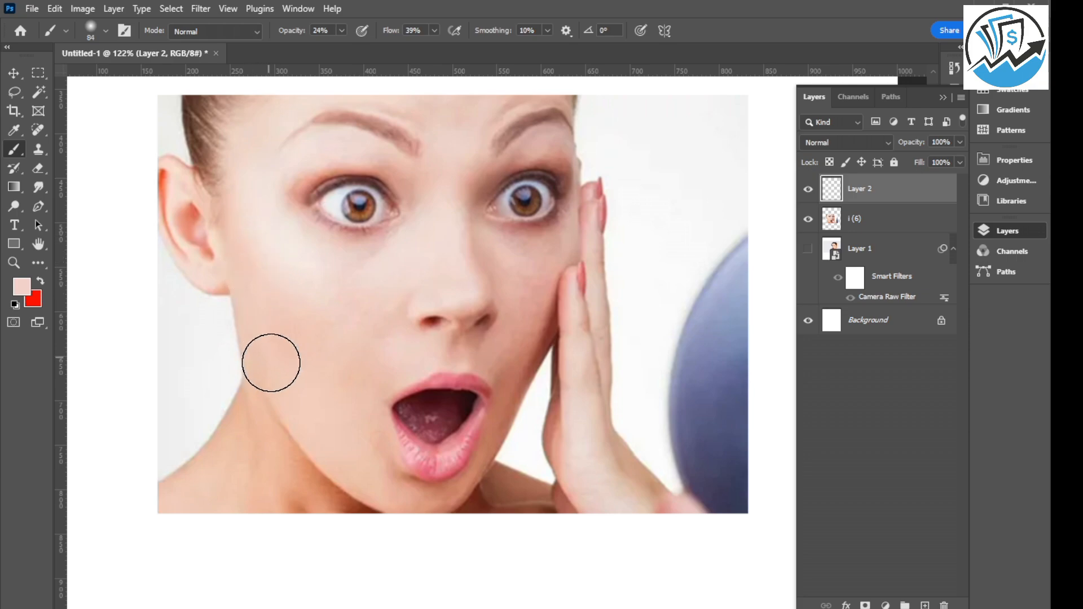
{"action": "scroll", "coordinate": [285, 339], "scroll_direction": "down", "scroll_amount": 3}
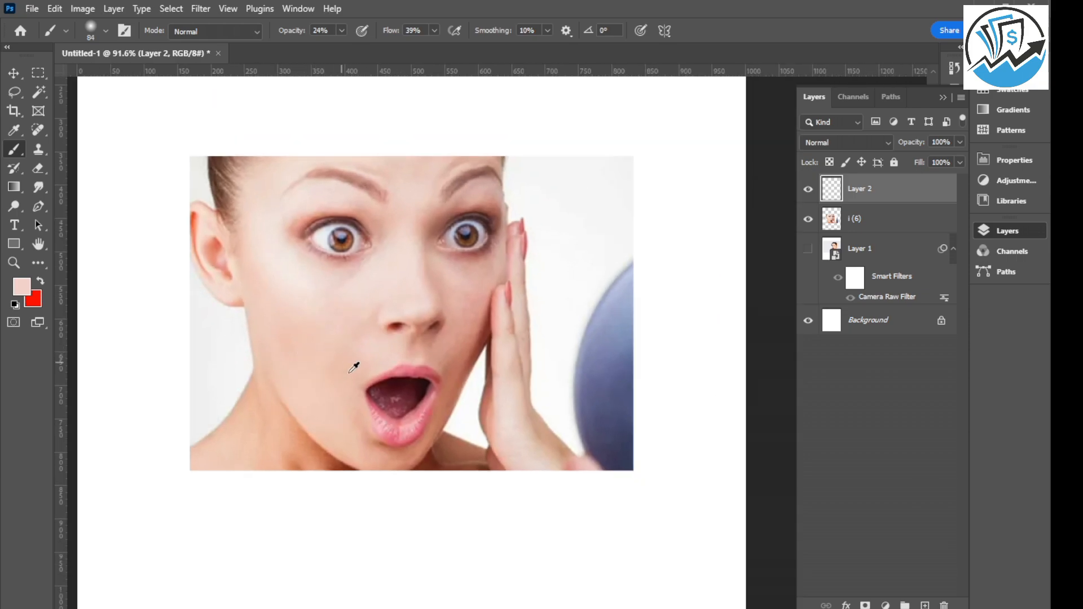
Reduce the brush to 61 px and paint the skin tone over the cheek and jaw on the hand side.
{"action": "scroll", "coordinate": [354, 367], "scroll_direction": "up", "scroll_amount": 2}
{"action": "scroll", "coordinate": [518, 259], "scroll_direction": "up", "scroll_amount": 2}
{"action": "left_click_drag", "start_coordinate": [518, 258], "coordinate": [496, 265]}
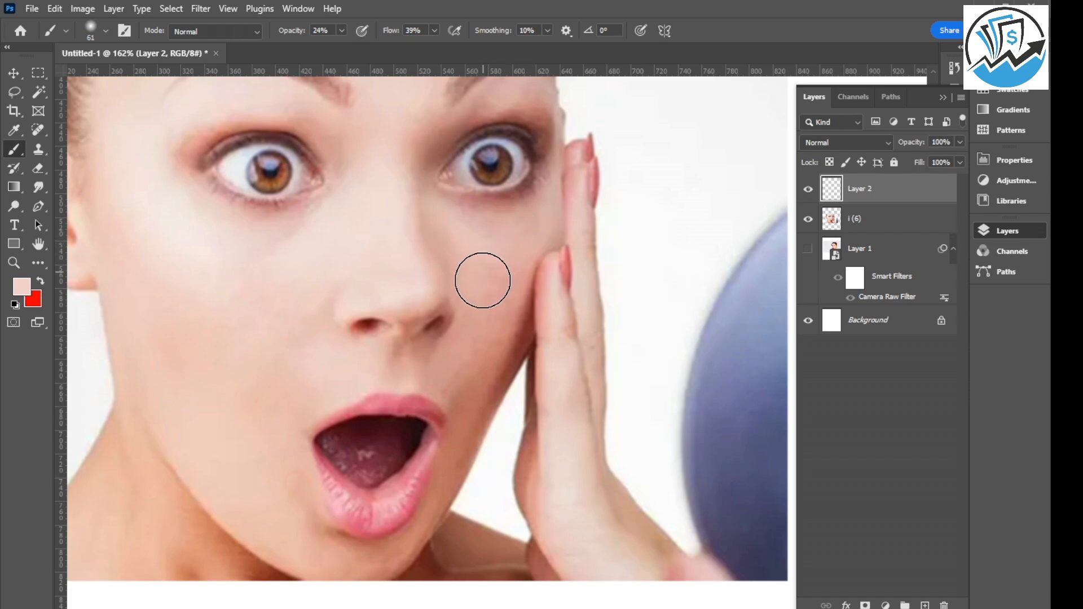
{"action": "left_click_drag", "start_coordinate": [486, 348], "coordinate": [474, 413]}
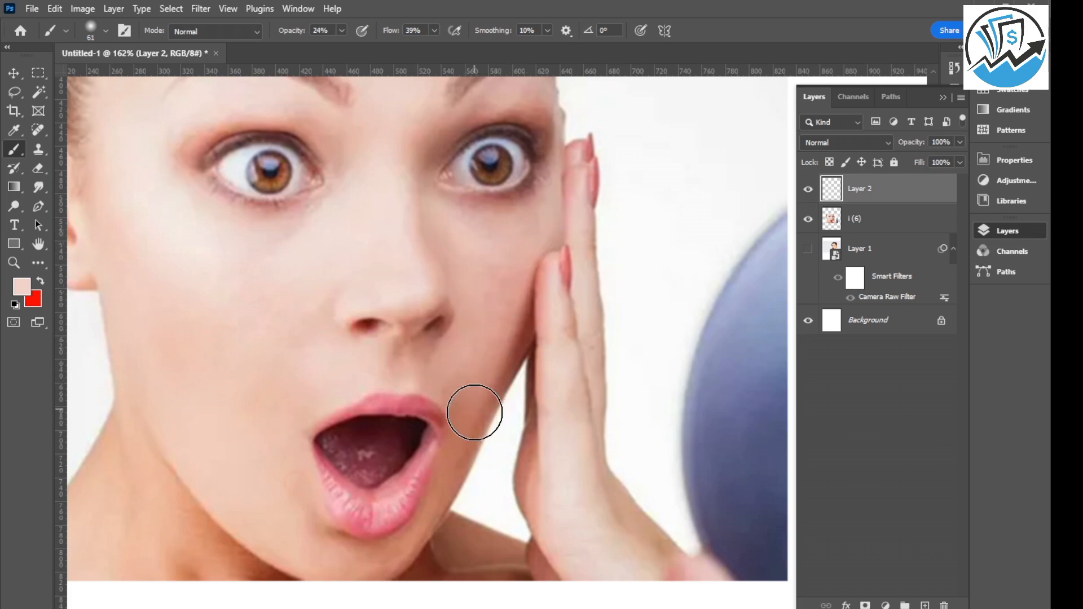
{"action": "scroll", "coordinate": [469, 322], "scroll_direction": "down", "scroll_amount": 1}
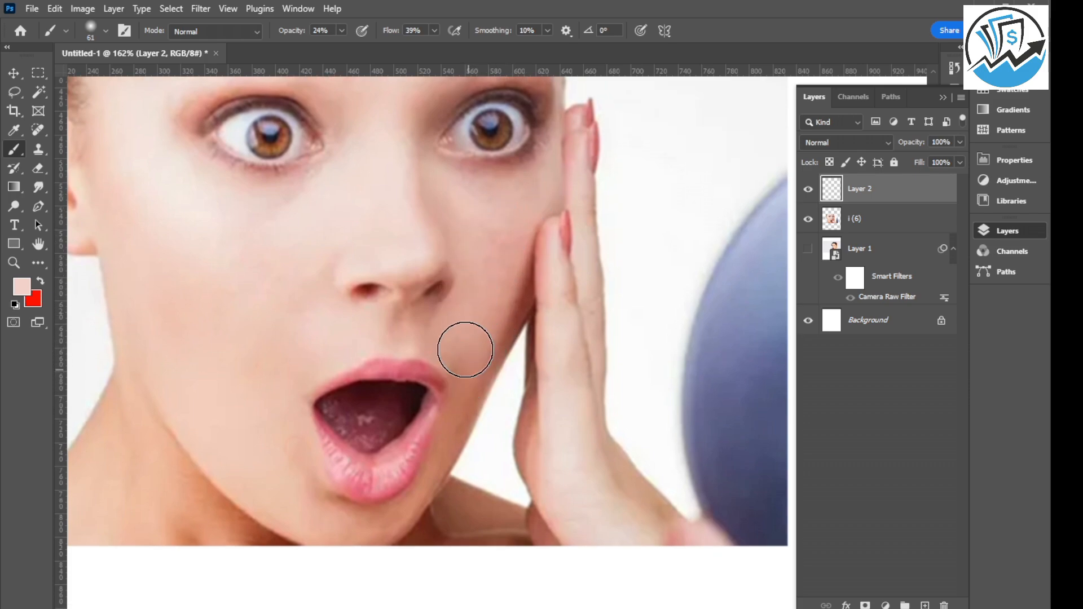
Even out the chin and the cheek edge beside the hand with a brush reduced to 32 px, and the forehead with a 61 px brush.
{"action": "scroll", "coordinate": [395, 358], "scroll_direction": "down", "scroll_amount": 2}
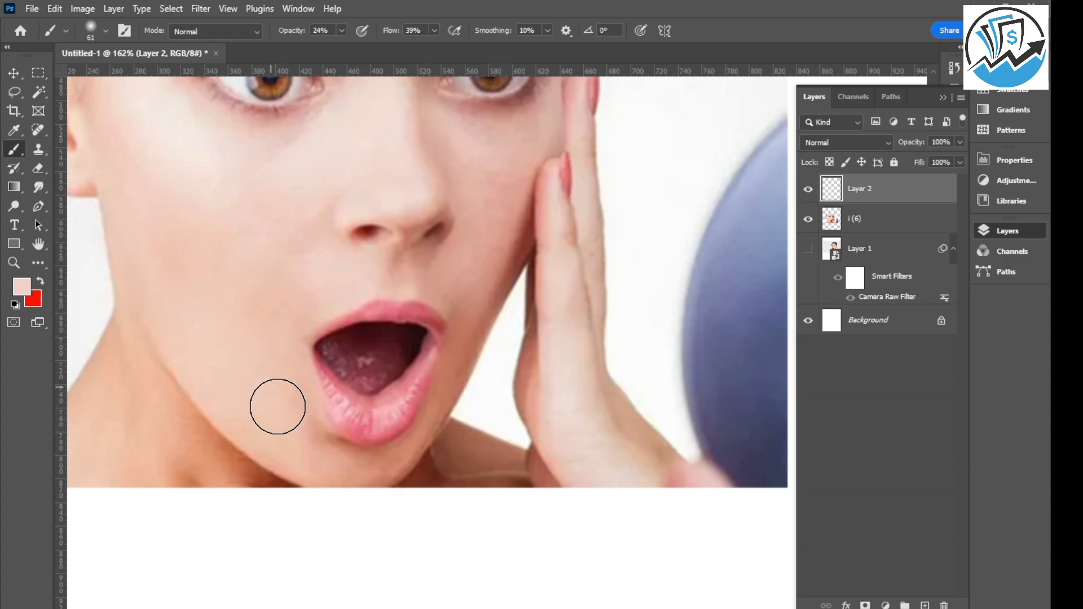
{"action": "scroll", "coordinate": [290, 304], "scroll_direction": "down", "scroll_amount": 3}
{"action": "scroll", "coordinate": [334, 428], "scroll_direction": "up", "scroll_amount": 4}
{"action": "scroll", "coordinate": [285, 299], "scroll_direction": "down", "scroll_amount": 2}
{"action": "key", "text": "bracketleft"}
{"action": "key", "text": "bracketleft"}
{"action": "key", "text": "bracketleft"}
{"action": "key", "text": "bracketleft"}
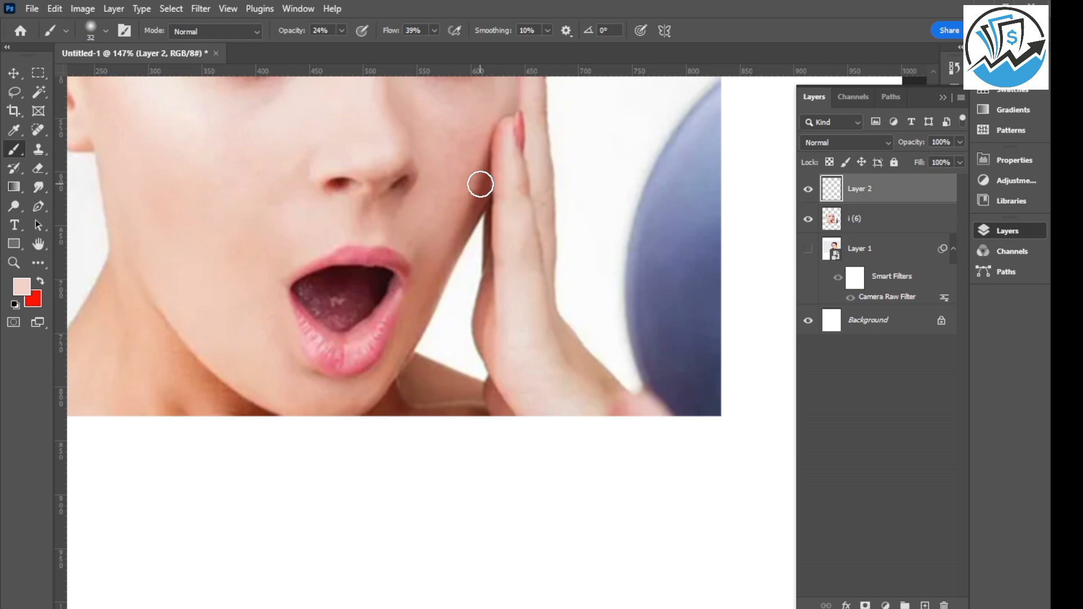
{"action": "mouse_move", "coordinate": [456, 158]}
{"action": "left_mouse_down", "text": "alt"}
{"action": "mouse_move", "coordinate": [473, 164]}
{"action": "mouse_move", "coordinate": [465, 158]}
{"action": "left_mouse_up", "text": "alt"}
{"action": "scroll", "coordinate": [259, 254], "scroll_direction": "down", "scroll_amount": 5}
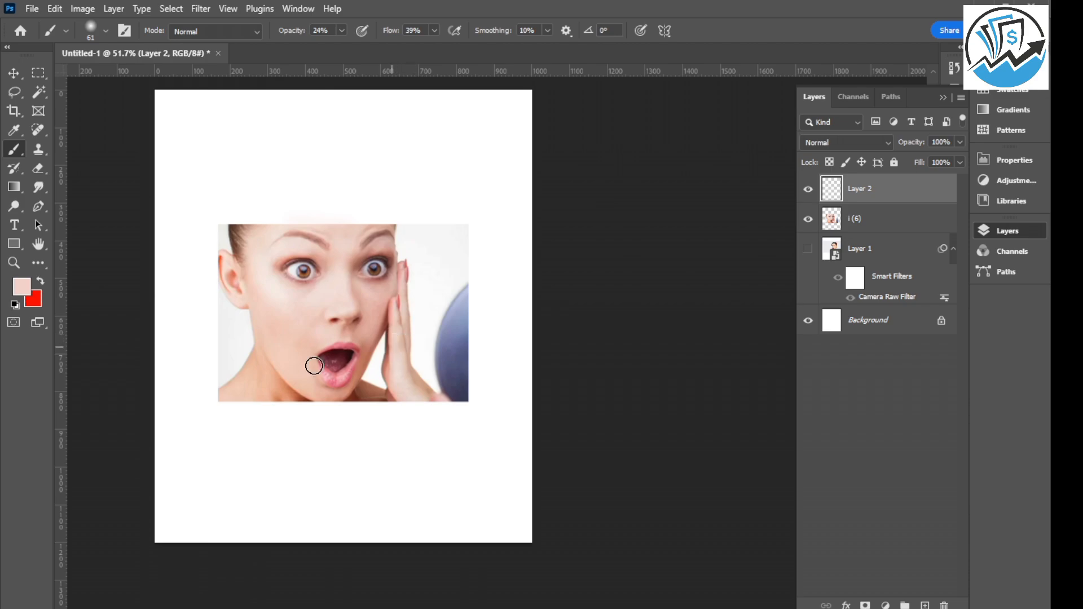
Paint the skin tone over the shadowed neck below the jaw with the 61 px brush.
{"action": "scroll", "coordinate": [249, 387], "scroll_direction": "up", "scroll_amount": 5}
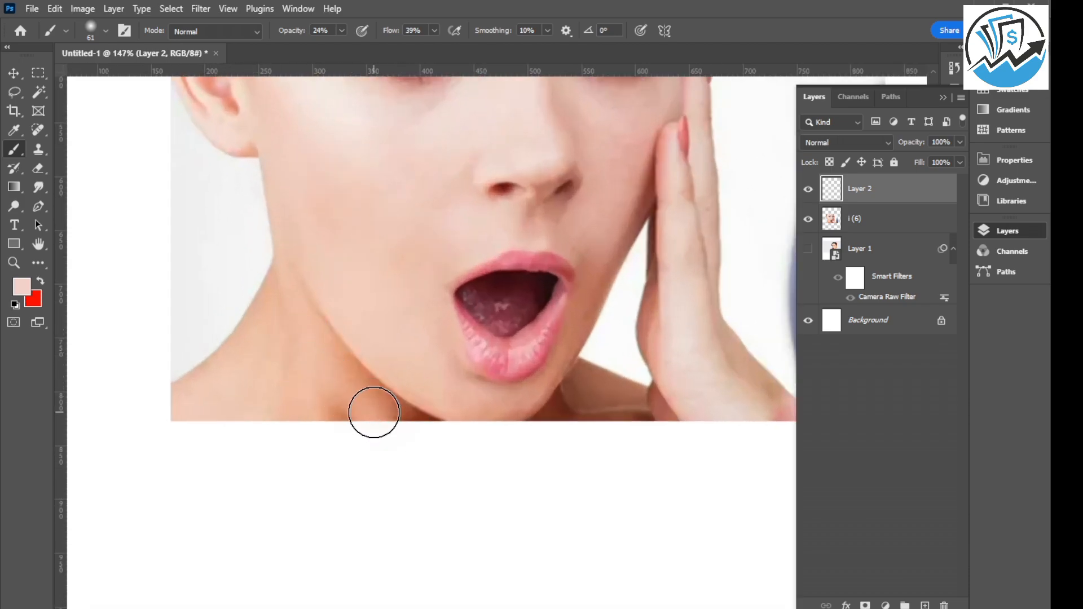
{"action": "mouse_move", "coordinate": [374, 412]}
{"action": "left_mouse_down"}
{"action": "mouse_move", "coordinate": [238, 410]}
{"action": "mouse_move", "coordinate": [296, 378]}
{"action": "mouse_move", "coordinate": [302, 341]}
{"action": "mouse_move", "coordinate": [391, 410]}
{"action": "mouse_move", "coordinate": [349, 390]}
{"action": "mouse_move", "coordinate": [264, 298]}
{"action": "mouse_move", "coordinate": [318, 391]}
{"action": "mouse_move", "coordinate": [311, 403]}
{"action": "mouse_move", "coordinate": [359, 412]}
{"action": "mouse_move", "coordinate": [248, 408]}
{"action": "mouse_move", "coordinate": [261, 336]}
{"action": "mouse_move", "coordinate": [204, 368]}
{"action": "mouse_move", "coordinate": [178, 403]}
{"action": "mouse_move", "coordinate": [237, 312]}
{"action": "mouse_move", "coordinate": [279, 289]}
{"action": "mouse_move", "coordinate": [258, 394]}
{"action": "mouse_move", "coordinate": [269, 380]}
{"action": "mouse_move", "coordinate": [323, 413]}
{"action": "mouse_move", "coordinate": [379, 428]}
{"action": "mouse_move", "coordinate": [349, 425]}
{"action": "left_mouse_up"}
{"action": "scroll", "coordinate": [329, 372], "scroll_direction": "down", "scroll_amount": 5, "text": "alt"}
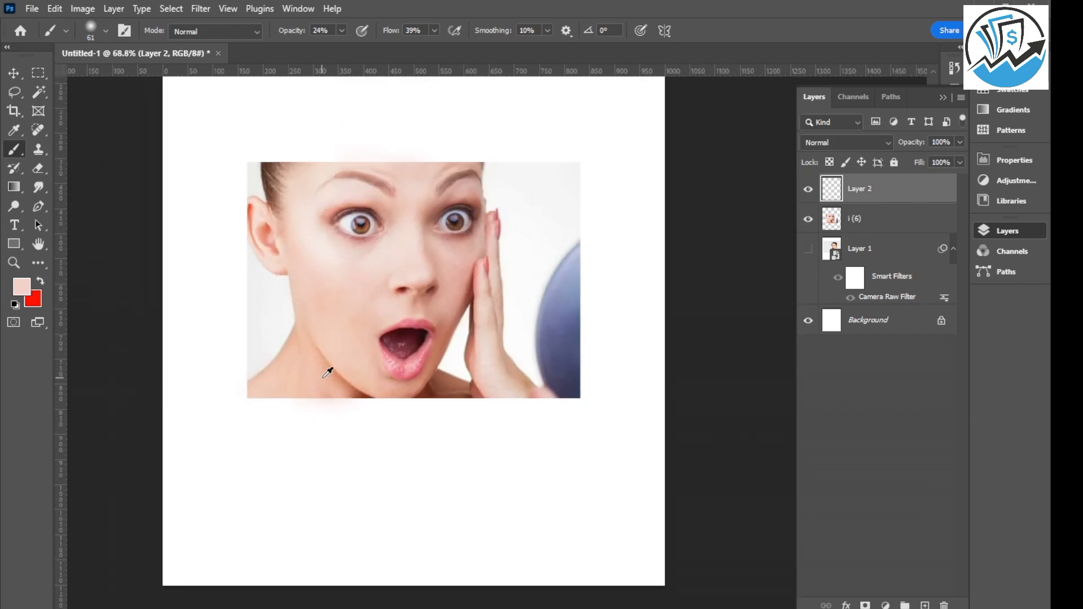
{"action": "scroll", "coordinate": [328, 372], "scroll_direction": "down", "scroll_amount": 1, "text": "alt"}
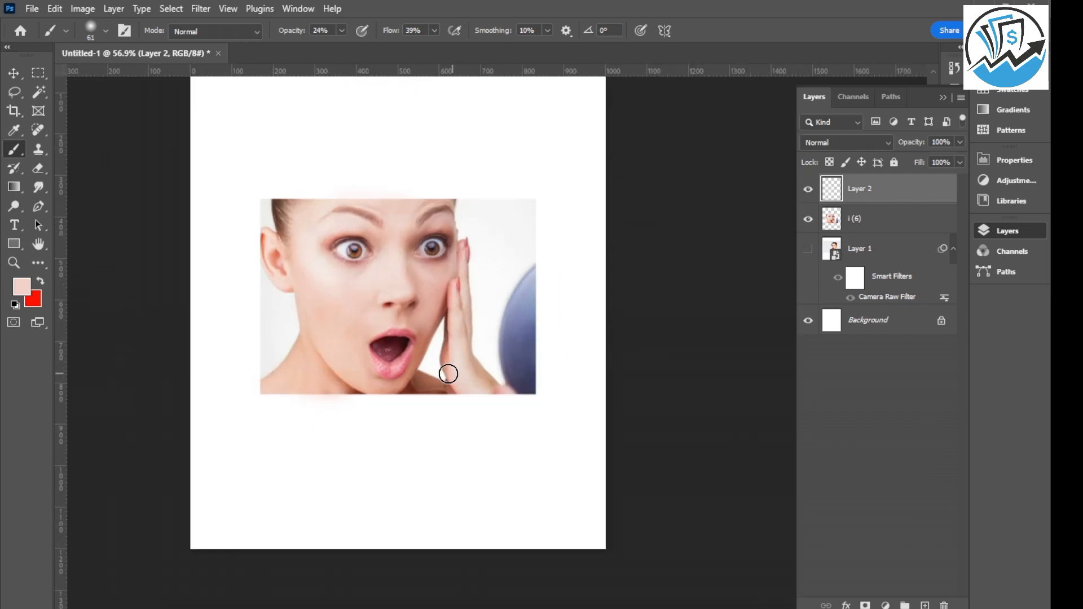
Compare the portrait with and without the painted skin tone by toggling the visibility of Layer 2.
{"action": "left_click", "coordinate": [808, 191]}
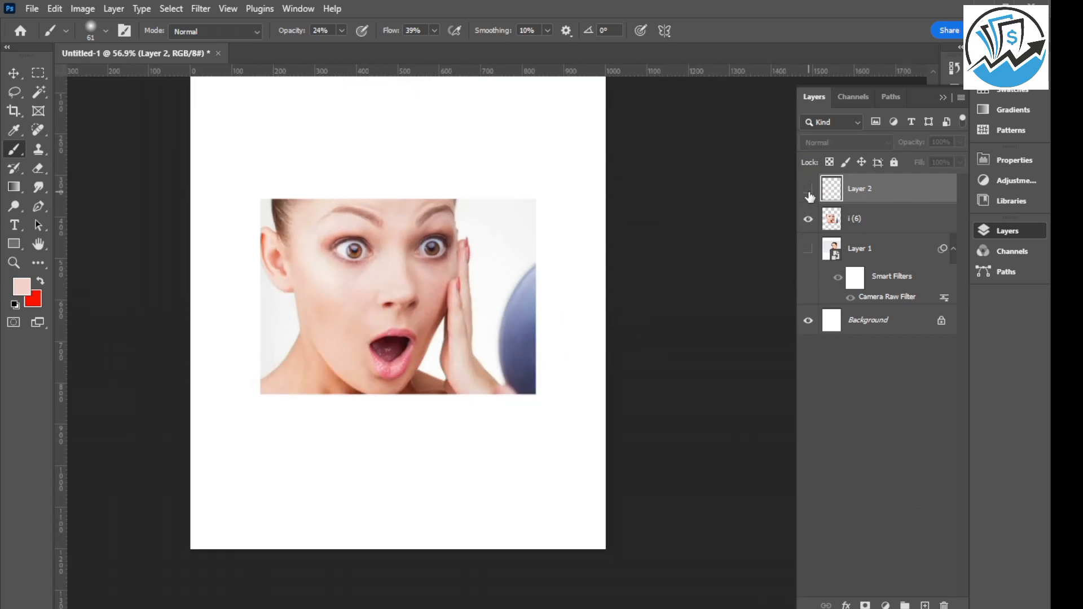
{"action": "left_click", "coordinate": [809, 191]}
{"action": "left_click", "coordinate": [808, 191]}
{"action": "left_click", "coordinate": [808, 190]}
Merge Layer 2 with the i (6) photo layer and switch to the Move tool.
{"action": "left_click", "coordinate": [879, 219], "text": "shift"}
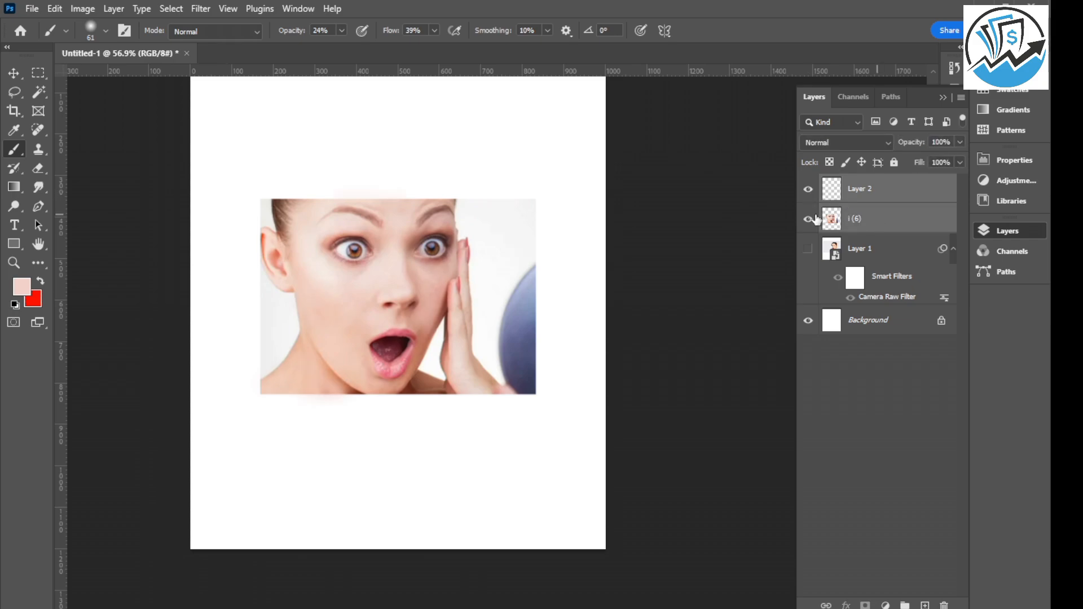
{"action": "key", "text": "ctrl+e"}
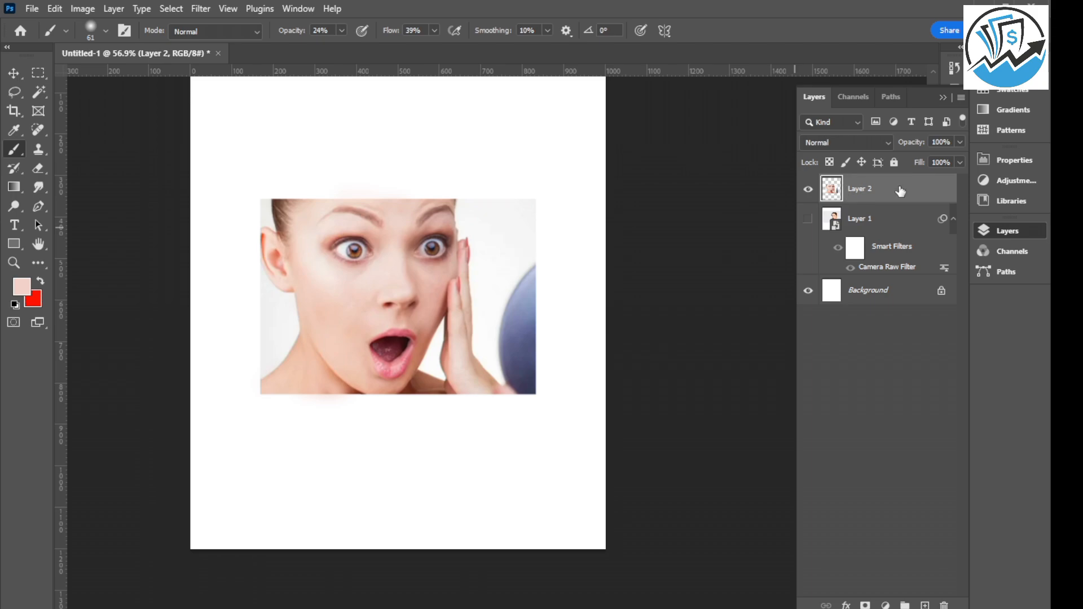
{"action": "left_click", "coordinate": [14, 74]}
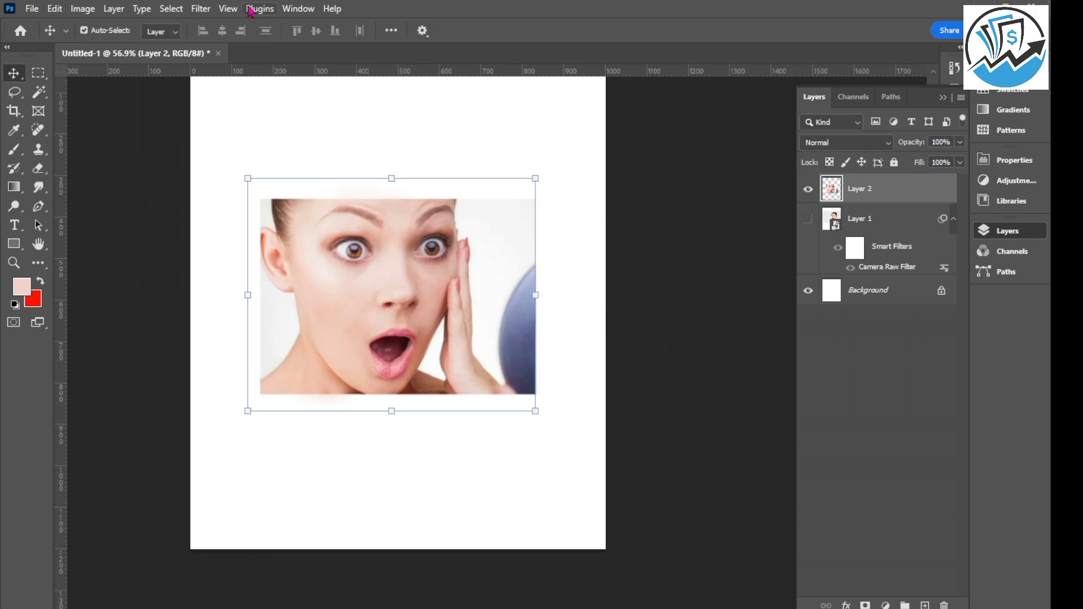
Open the Camera Raw Filter on the merged portrait, set Texture to +11 and Clarity to +21, and raise Dehaze slightly.
{"action": "left_click", "coordinate": [200, 9]}
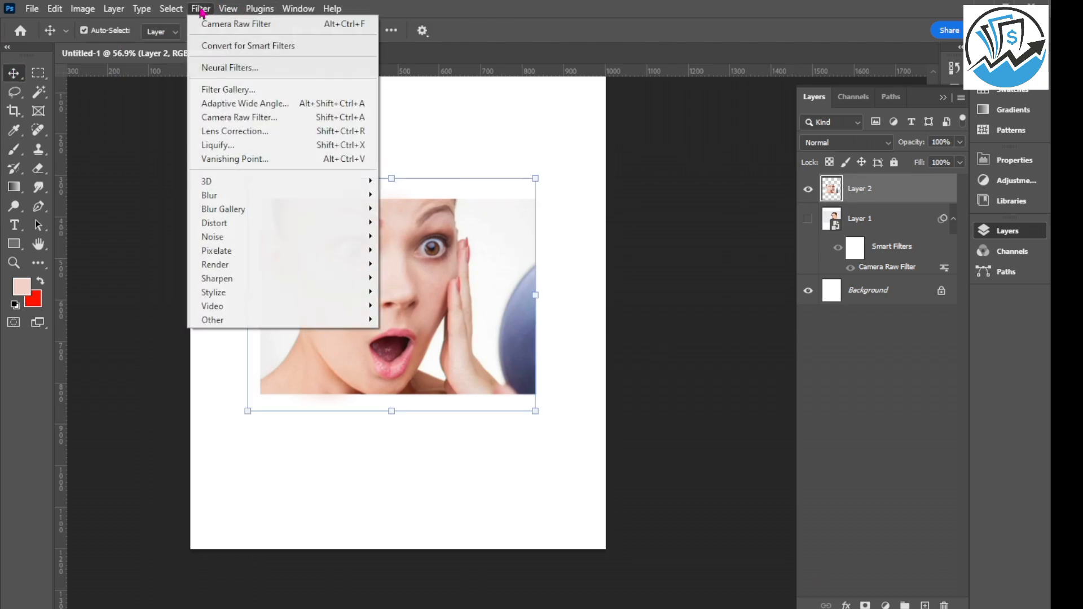
{"action": "left_click", "coordinate": [242, 118]}
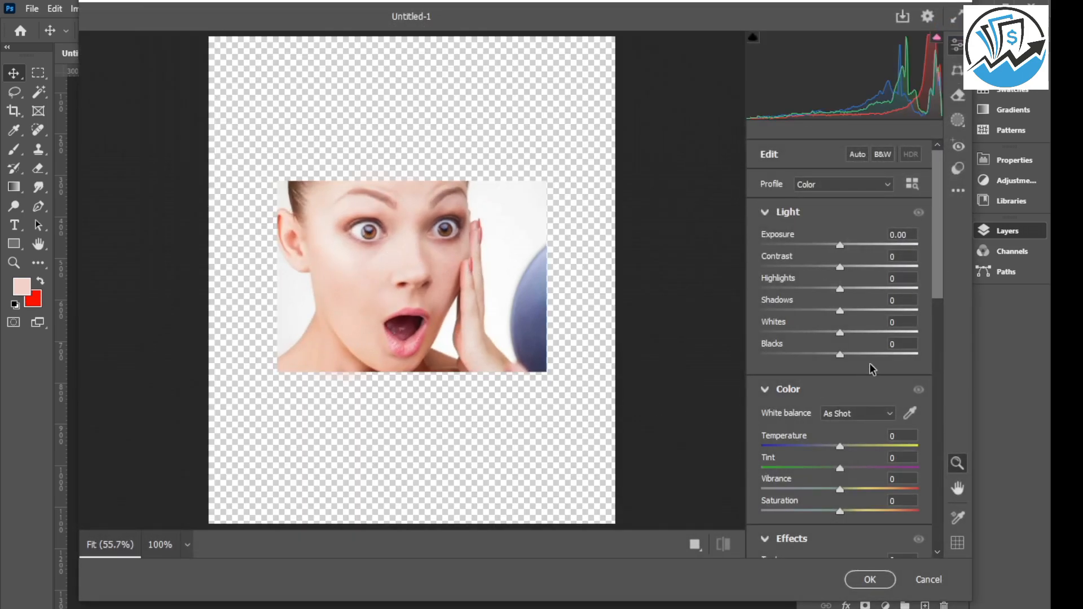
{"action": "scroll", "coordinate": [857, 375], "scroll_direction": "down", "scroll_amount": 3}
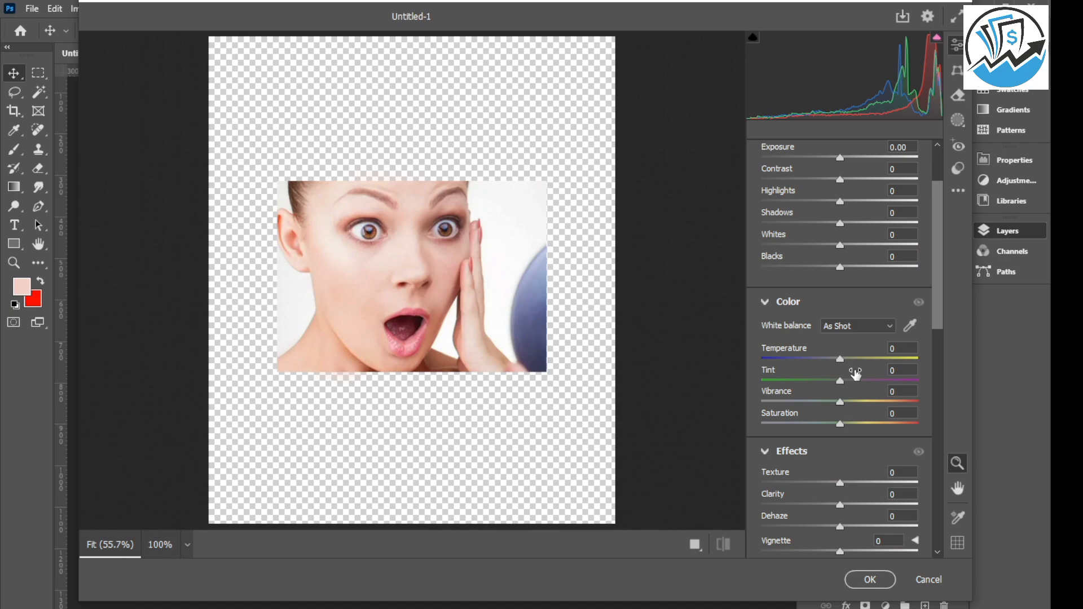
{"action": "mouse_move", "coordinate": [856, 373]}
{"action": "left_click_drag", "start_coordinate": [842, 489], "coordinate": [855, 509]}
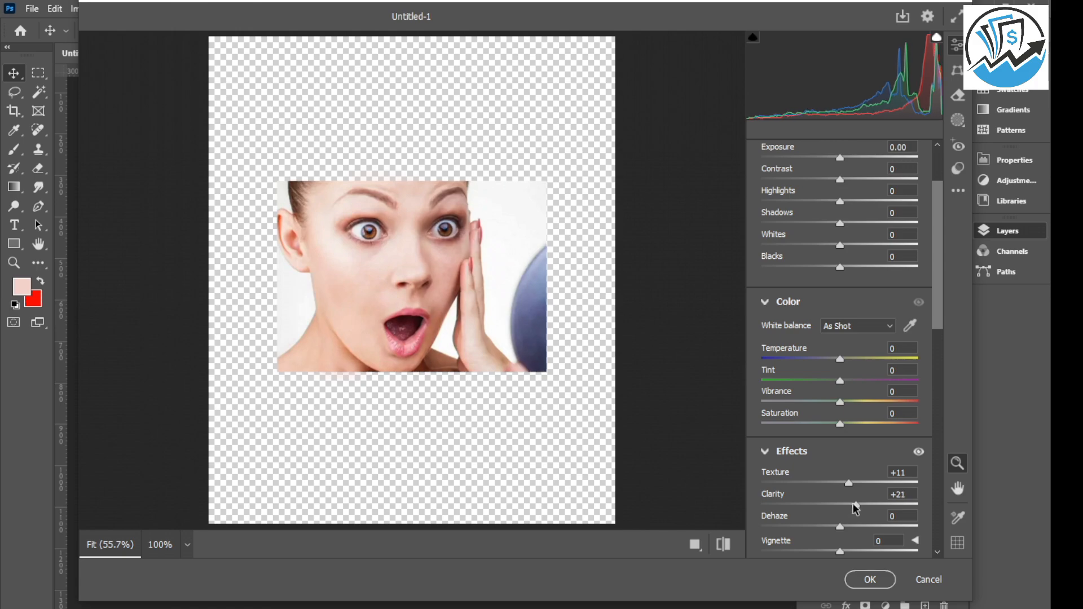
{"action": "left_click_drag", "start_coordinate": [839, 528], "coordinate": [850, 534]}
Set Noise Reduction to 20, add slight Sharpening, and apply the Camera Raw Filter to the portrait.
{"action": "scroll", "coordinate": [843, 538], "scroll_direction": "down", "scroll_amount": 10}
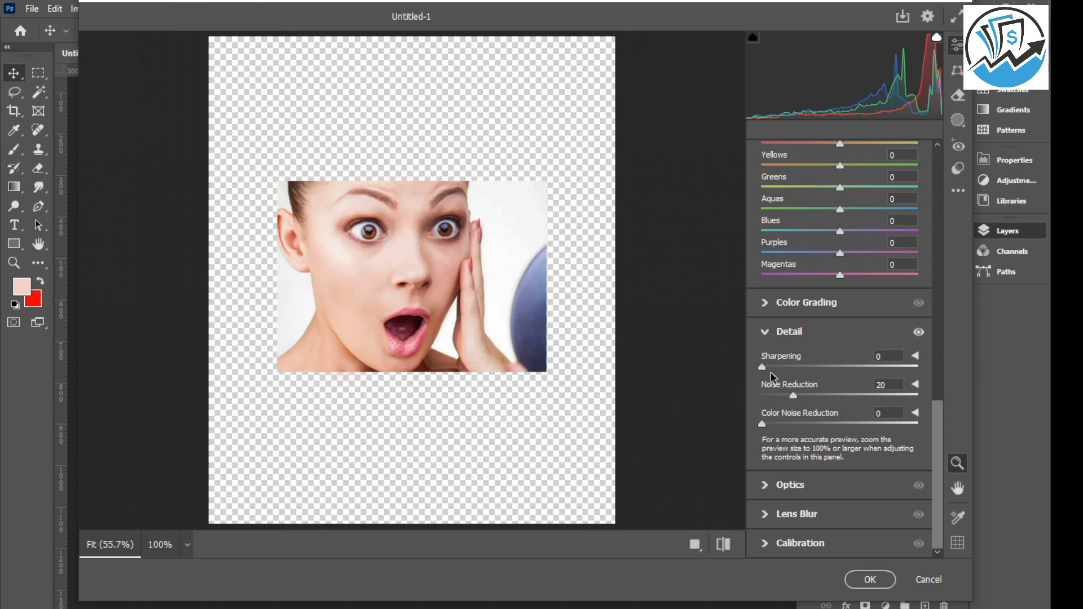
{"action": "mouse_move", "coordinate": [763, 368]}
{"action": "left_mouse_down"}
{"action": "mouse_move", "coordinate": [800, 376]}
{"action": "mouse_move", "coordinate": [770, 368]}
{"action": "left_mouse_up"}
{"action": "left_click", "coordinate": [868, 581]}
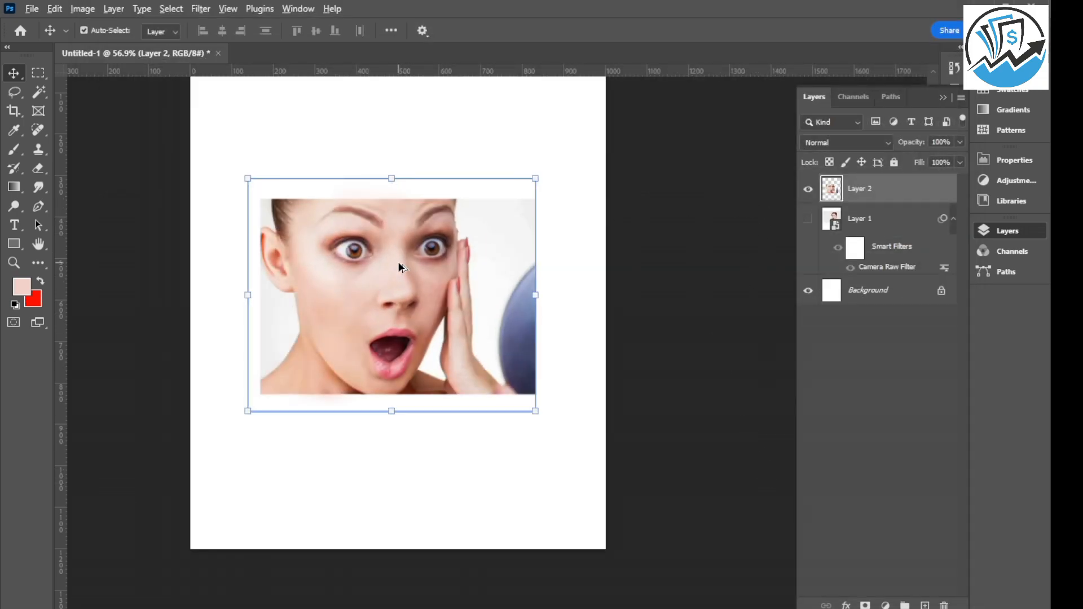
Hide Layer 2 and place download.jpg from the Downloads folder into the document.
{"action": "scroll", "coordinate": [399, 266], "scroll_direction": "down", "scroll_amount": 3}
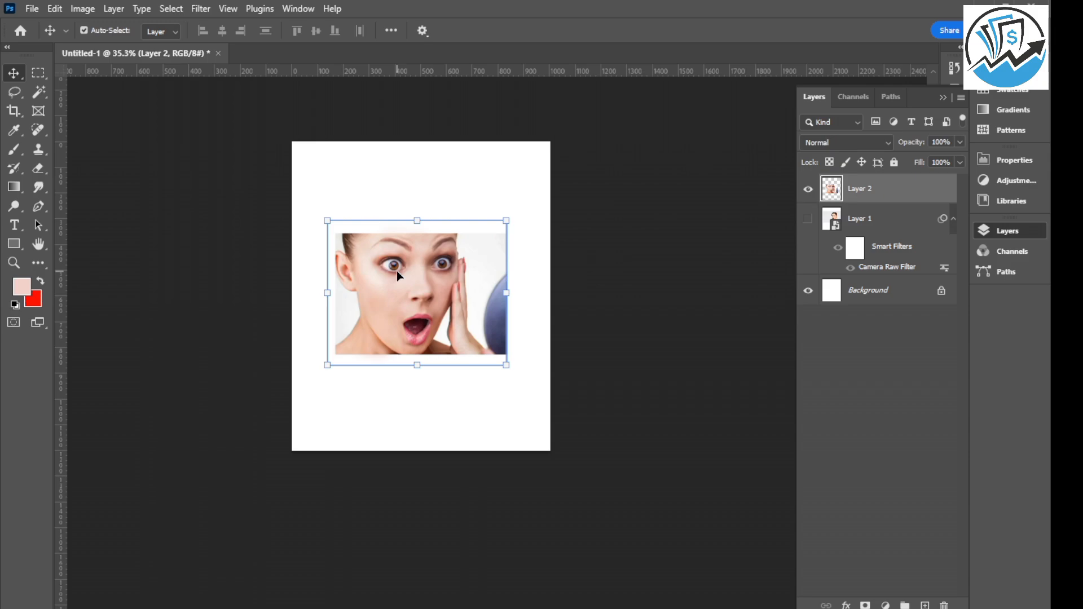
{"action": "left_click", "coordinate": [808, 190]}
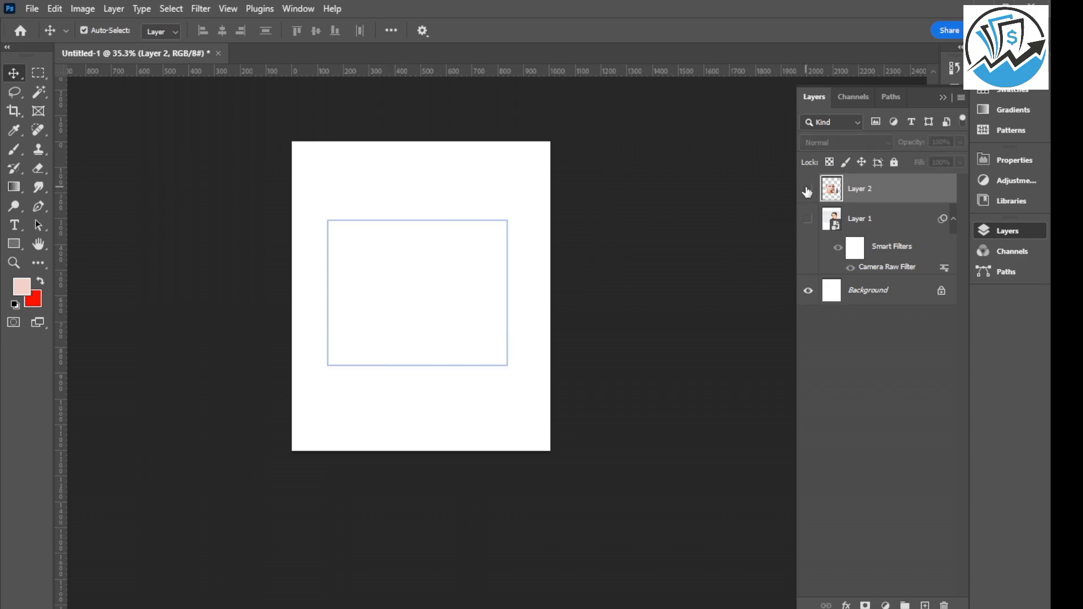
{"action": "mouse_move", "coordinate": [606, 604]}
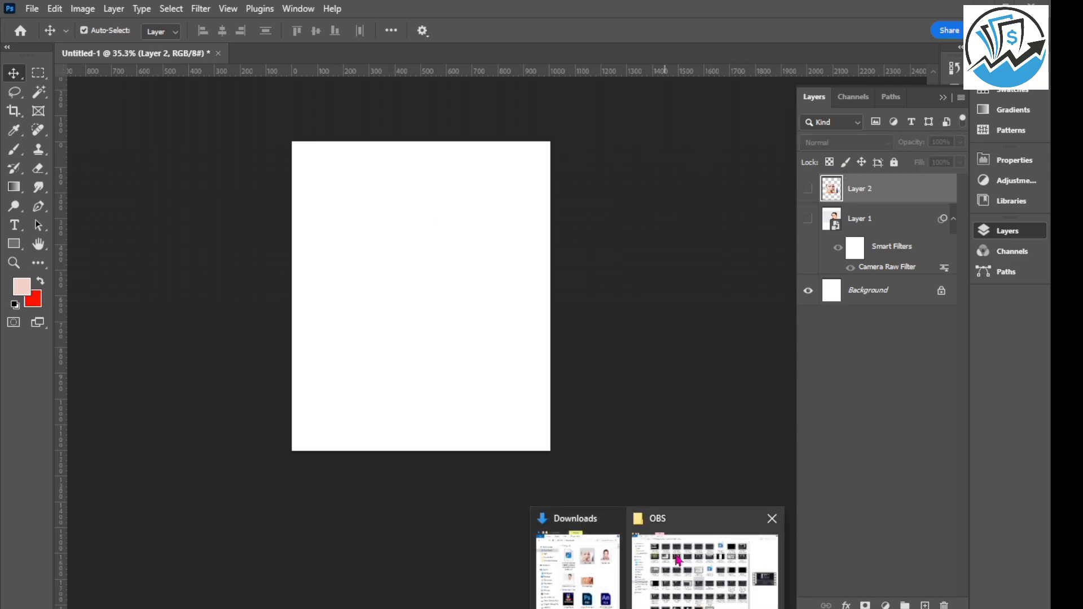
{"action": "left_click", "coordinate": [604, 573]}
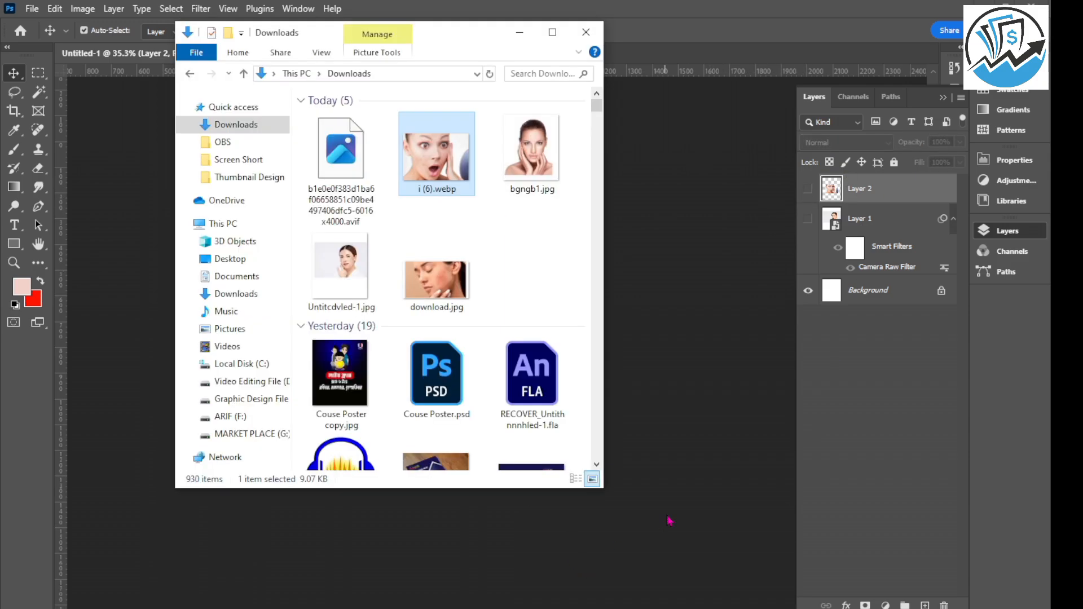
{"action": "left_click", "coordinate": [442, 292]}
{"action": "left_click_drag", "start_coordinate": [439, 289], "coordinate": [544, 293]}
{"action": "left_click", "coordinate": [721, 33]}
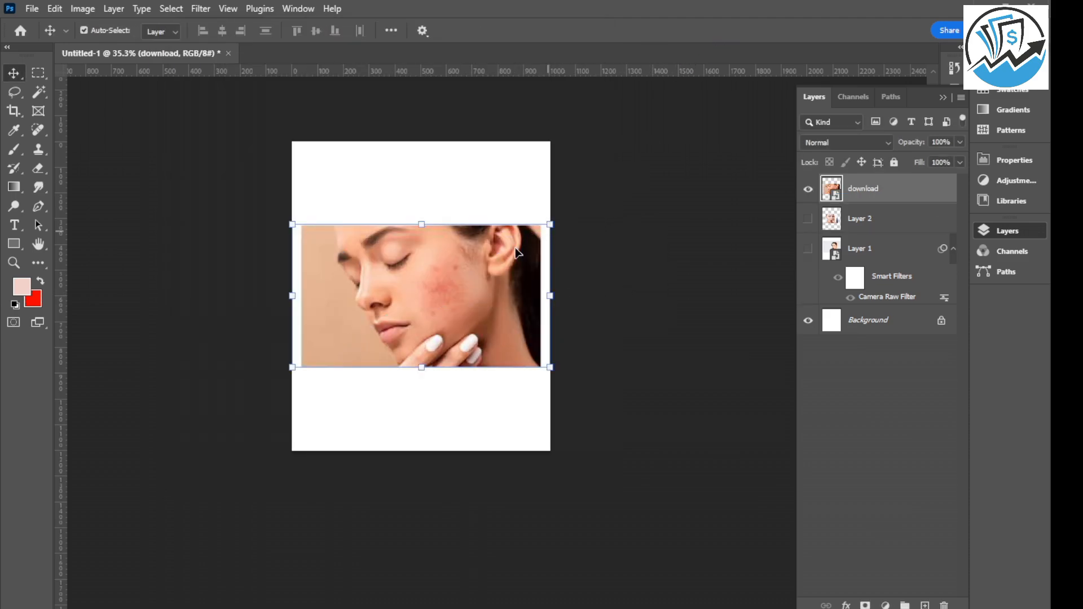
Rasterize the download photo layer and sample the clear skin tone beside the red cheek patch for the Brush tool.
{"action": "scroll", "coordinate": [404, 284], "scroll_direction": "up", "scroll_amount": 5}
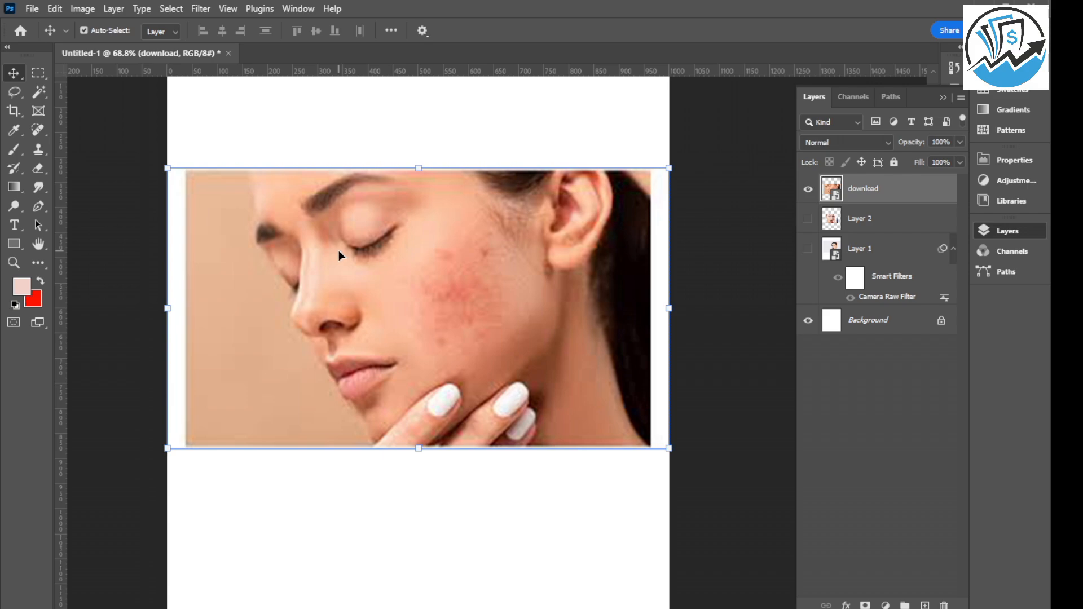
{"action": "left_click", "coordinate": [14, 150]}
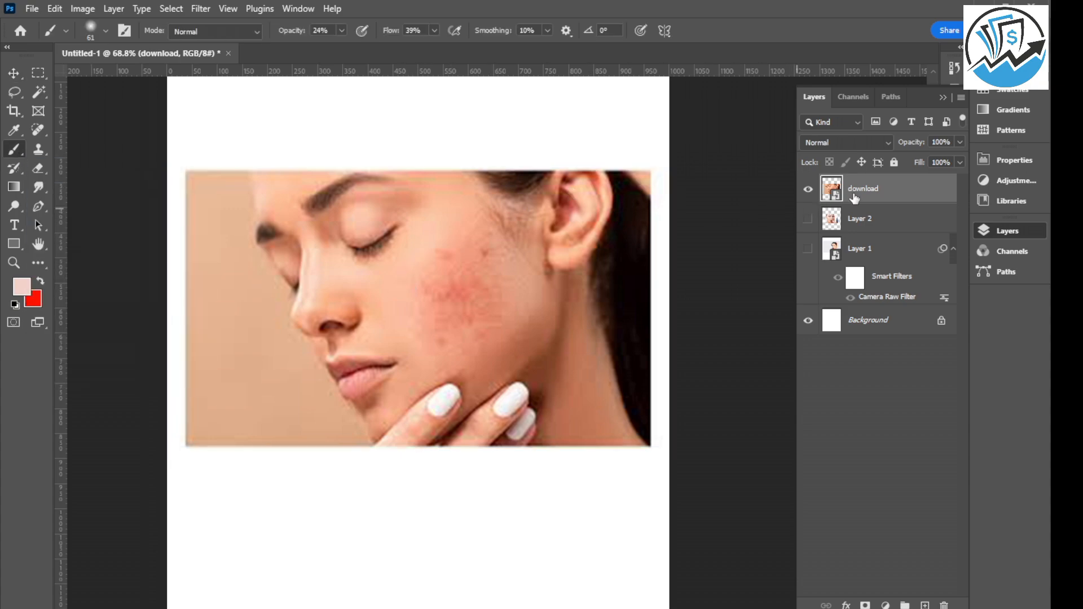
{"action": "right_click", "coordinate": [881, 196]}
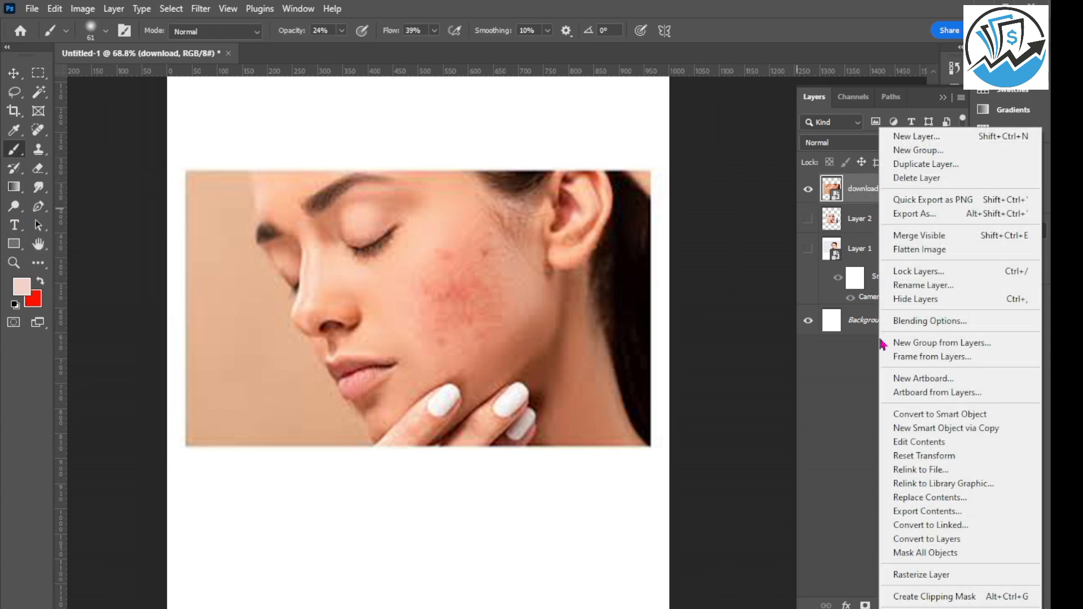
{"action": "left_click", "coordinate": [920, 577]}
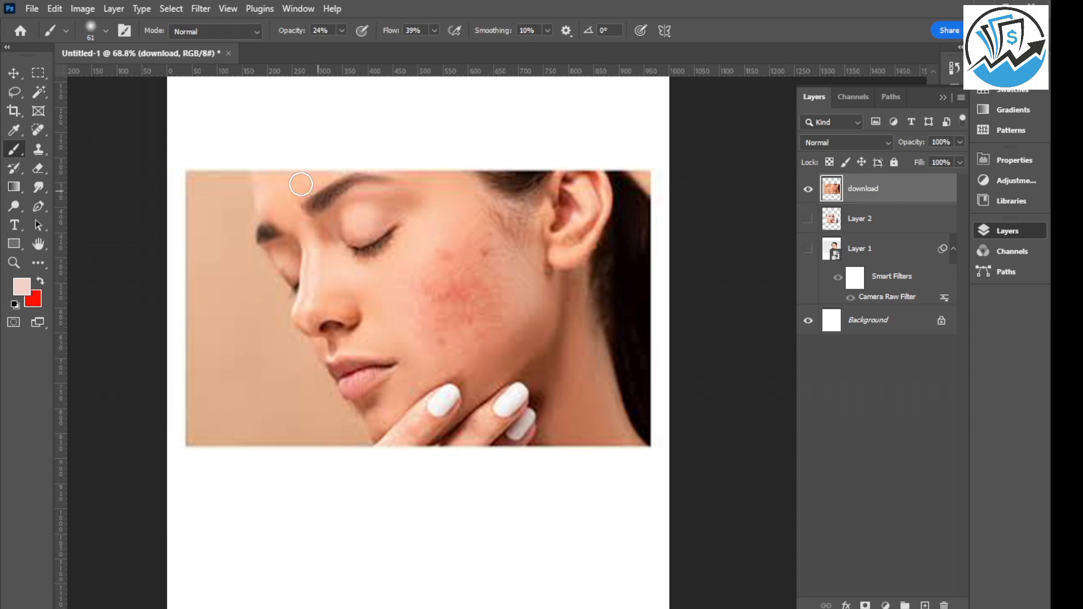
{"action": "left_click", "coordinate": [393, 292], "text": "alt"}
{"action": "scroll", "coordinate": [488, 258], "scroll_direction": "up", "scroll_amount": 2}
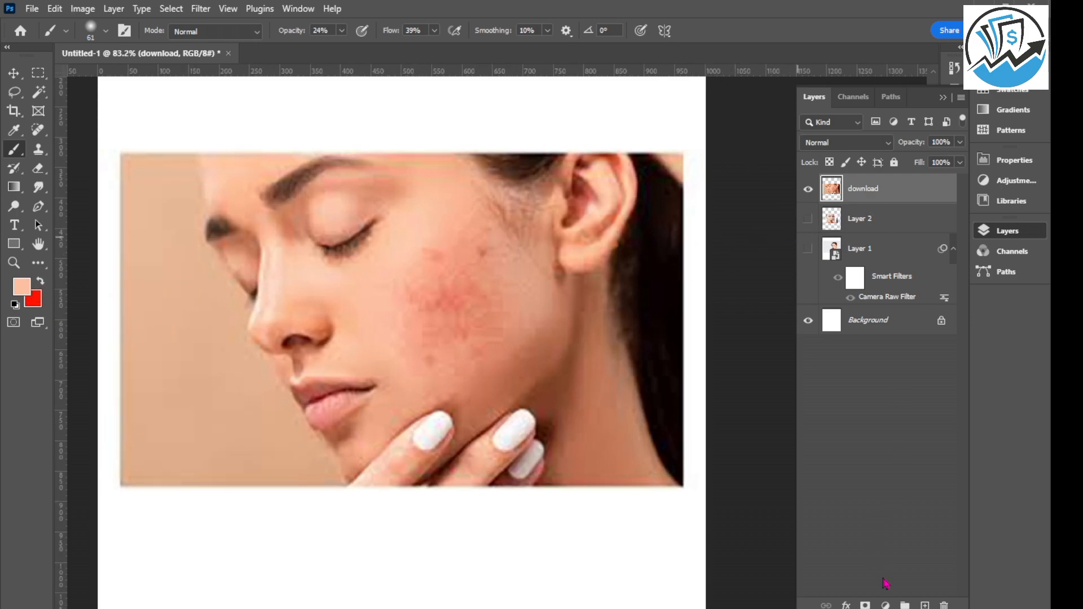
Add a new layer and paint the sampled skin tone over the red cheek patch, enlarging the brush to 138 px.
{"action": "left_click", "coordinate": [926, 606]}
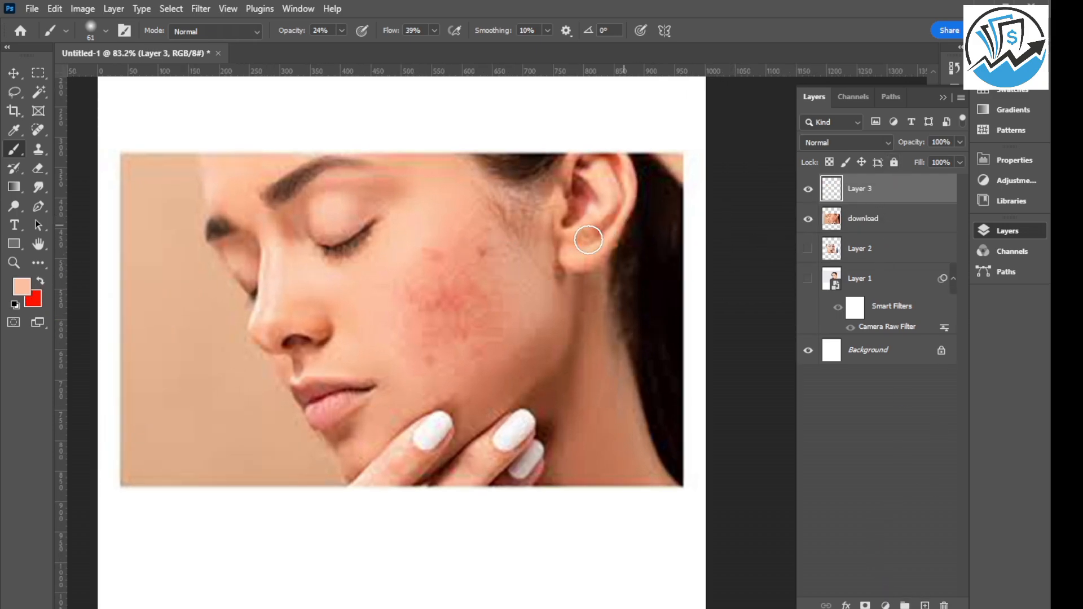
{"action": "mouse_move", "coordinate": [428, 255]}
{"action": "left_mouse_down"}
{"action": "mouse_move", "coordinate": [458, 258]}
{"action": "mouse_move", "coordinate": [402, 319]}
{"action": "mouse_move", "coordinate": [385, 306]}
{"action": "mouse_move", "coordinate": [487, 341]}
{"action": "mouse_move", "coordinate": [459, 357]}
{"action": "mouse_move", "coordinate": [434, 318]}
{"action": "mouse_move", "coordinate": [469, 287]}
{"action": "mouse_move", "coordinate": [463, 235]}
{"action": "mouse_move", "coordinate": [474, 256]}
{"action": "mouse_move", "coordinate": [428, 299]}
{"action": "mouse_move", "coordinate": [423, 339]}
{"action": "mouse_move", "coordinate": [407, 337]}
{"action": "mouse_move", "coordinate": [509, 321]}
{"action": "mouse_move", "coordinate": [493, 333]}
{"action": "mouse_move", "coordinate": [467, 293]}
{"action": "mouse_move", "coordinate": [438, 316]}
{"action": "mouse_move", "coordinate": [457, 226]}
{"action": "mouse_move", "coordinate": [450, 237]}
{"action": "mouse_move", "coordinate": [509, 283]}
{"action": "mouse_move", "coordinate": [493, 309]}
{"action": "mouse_move", "coordinate": [432, 322]}
{"action": "mouse_move", "coordinate": [419, 375]}
{"action": "mouse_move", "coordinate": [492, 331]}
{"action": "mouse_move", "coordinate": [428, 353]}
{"action": "mouse_move", "coordinate": [394, 340]}
{"action": "mouse_move", "coordinate": [486, 311]}
{"action": "mouse_move", "coordinate": [419, 314]}
{"action": "mouse_move", "coordinate": [432, 272]}
{"action": "mouse_move", "coordinate": [501, 262]}
{"action": "mouse_move", "coordinate": [479, 238]}
{"action": "mouse_move", "coordinate": [484, 281]}
{"action": "mouse_move", "coordinate": [394, 282]}
{"action": "mouse_move", "coordinate": [523, 296]}
{"action": "mouse_move", "coordinate": [499, 224]}
{"action": "mouse_move", "coordinate": [441, 297]}
{"action": "mouse_move", "coordinate": [449, 309]}
{"action": "mouse_move", "coordinate": [437, 238]}
{"action": "mouse_move", "coordinate": [420, 246]}
{"action": "mouse_move", "coordinate": [411, 346]}
{"action": "mouse_move", "coordinate": [476, 361]}
{"action": "left_mouse_up"}
{"action": "scroll", "coordinate": [479, 320], "scroll_direction": "down", "scroll_amount": 2}
{"action": "scroll", "coordinate": [459, 330], "scroll_direction": "up", "scroll_amount": 1}
{"action": "scroll", "coordinate": [464, 326], "scroll_direction": "up", "scroll_amount": 1}
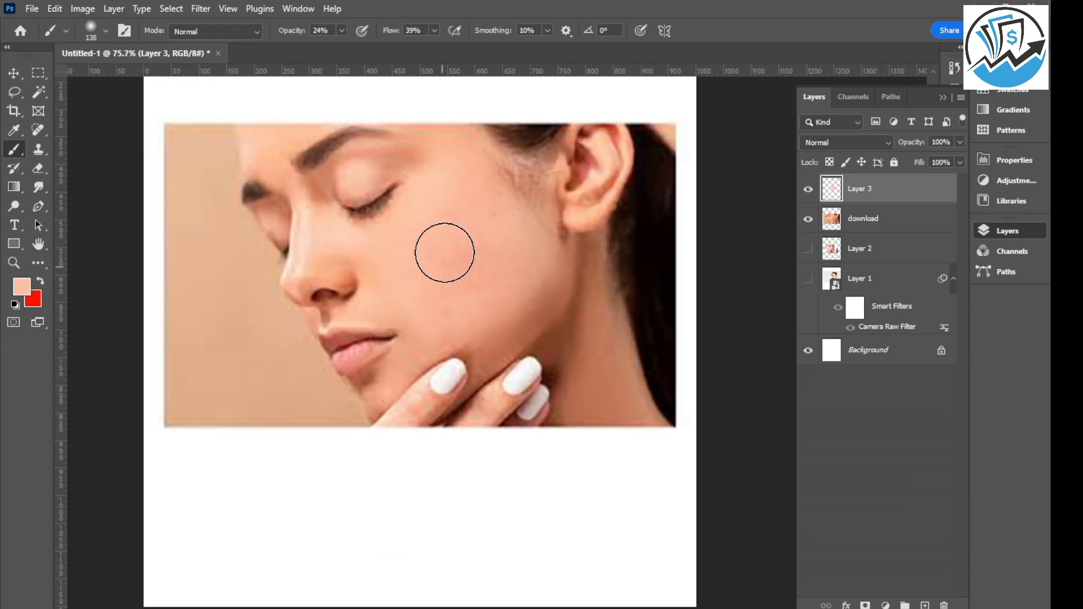
{"action": "mouse_move", "coordinate": [442, 246]}
{"action": "left_mouse_down"}
{"action": "mouse_move", "coordinate": [440, 212]}
{"action": "mouse_move", "coordinate": [508, 218]}
{"action": "mouse_move", "coordinate": [423, 268]}
{"action": "mouse_move", "coordinate": [532, 266]}
{"action": "mouse_move", "coordinate": [390, 315]}
{"action": "mouse_move", "coordinate": [488, 218]}
{"action": "mouse_move", "coordinate": [557, 300]}
{"action": "left_mouse_up"}
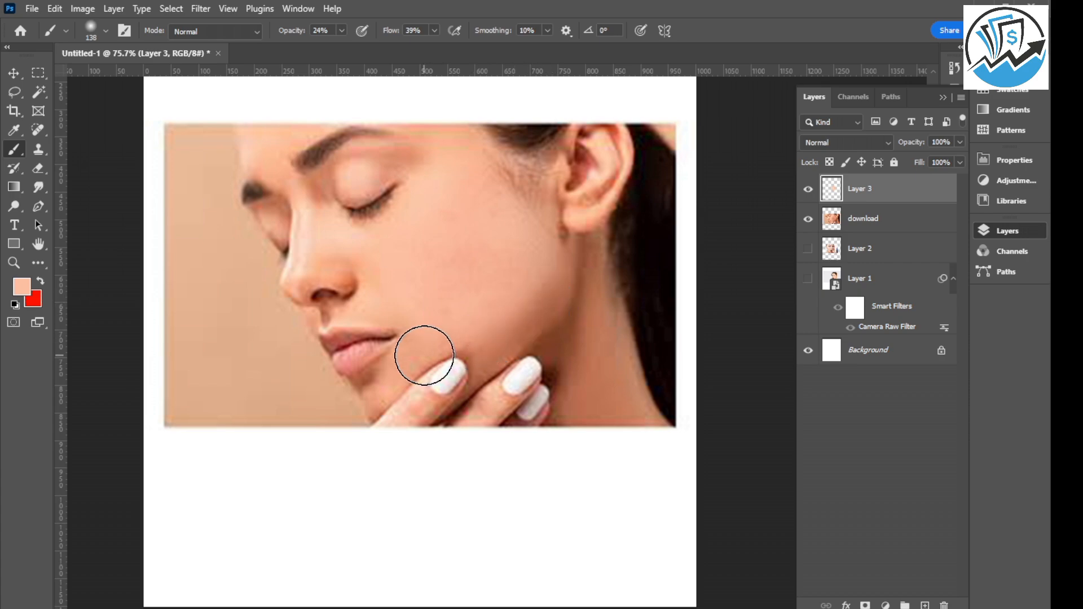
Compare the cheek with and without the painted skin tone by toggling the visibility of Layer 3.
{"action": "scroll", "coordinate": [484, 307], "scroll_direction": "down", "scroll_amount": 2}
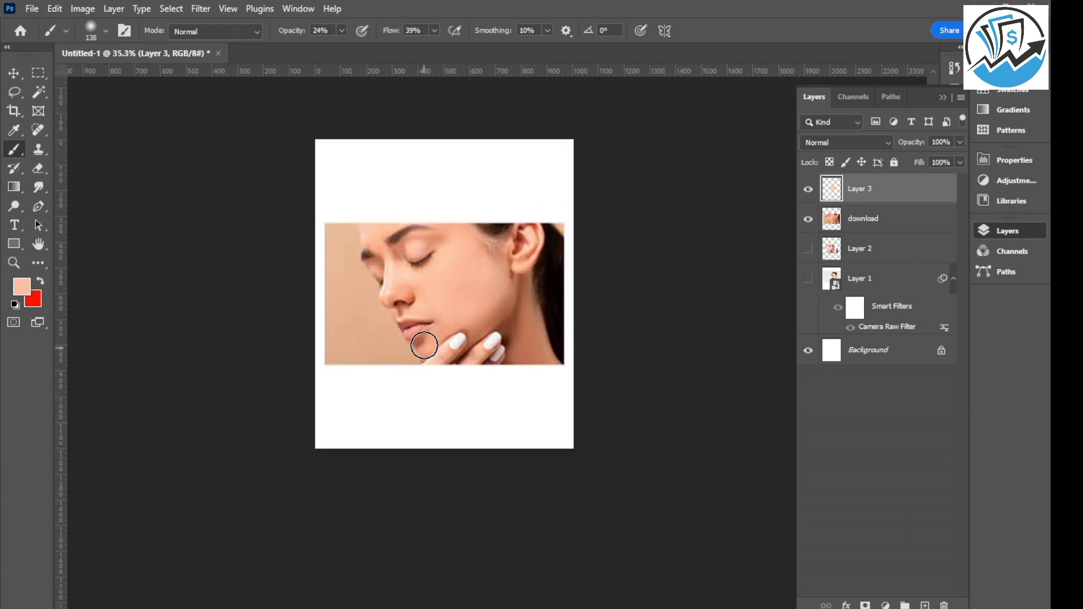
{"action": "scroll", "coordinate": [460, 307], "scroll_direction": "up", "scroll_amount": 2}
{"action": "scroll", "coordinate": [429, 430], "scroll_direction": "up", "scroll_amount": 2}
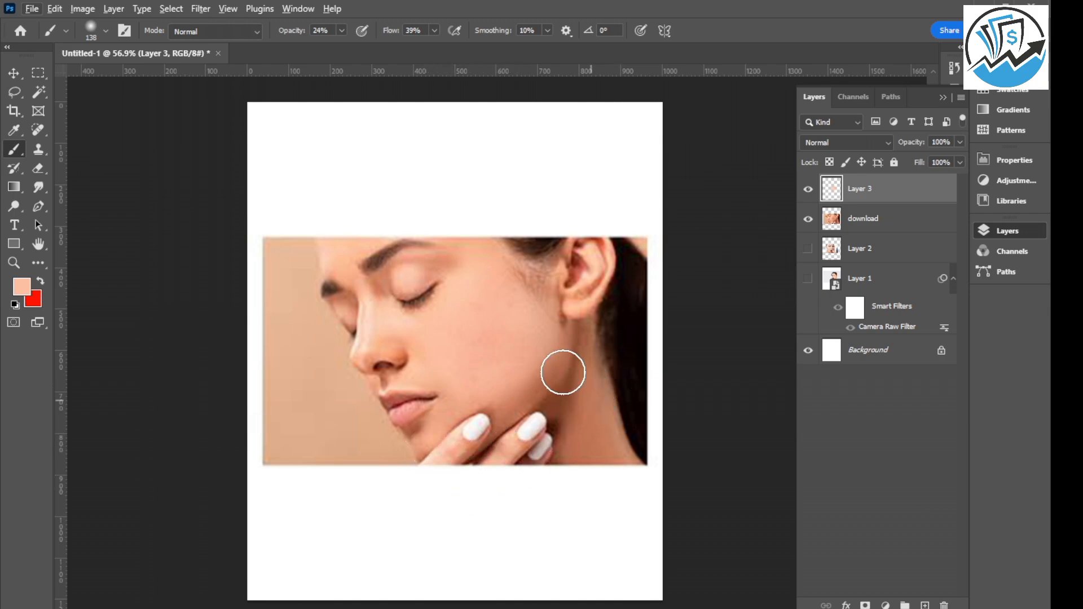
{"action": "left_click", "coordinate": [810, 191]}
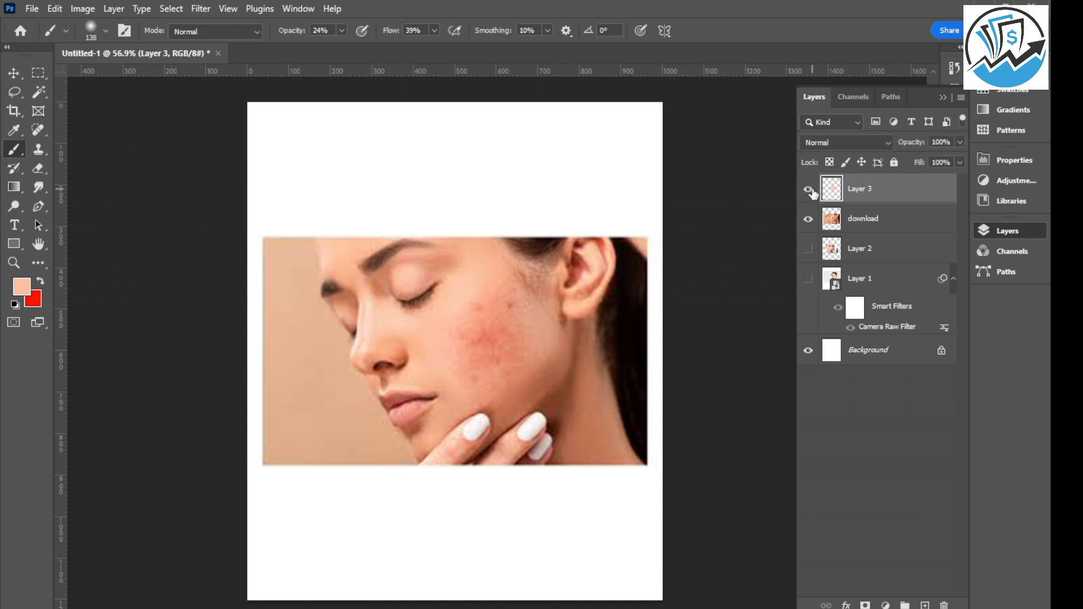
{"action": "left_click", "coordinate": [810, 191]}
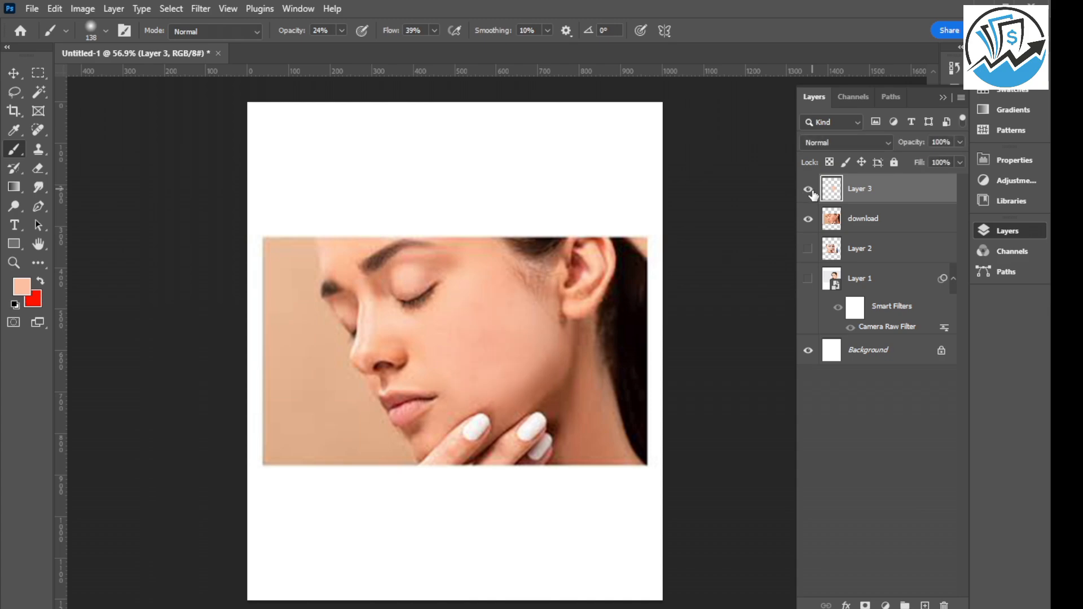
Merge Layer 3 with the download photo layer and switch to the Move tool.
{"action": "left_click", "coordinate": [886, 222], "text": "ctrl"}
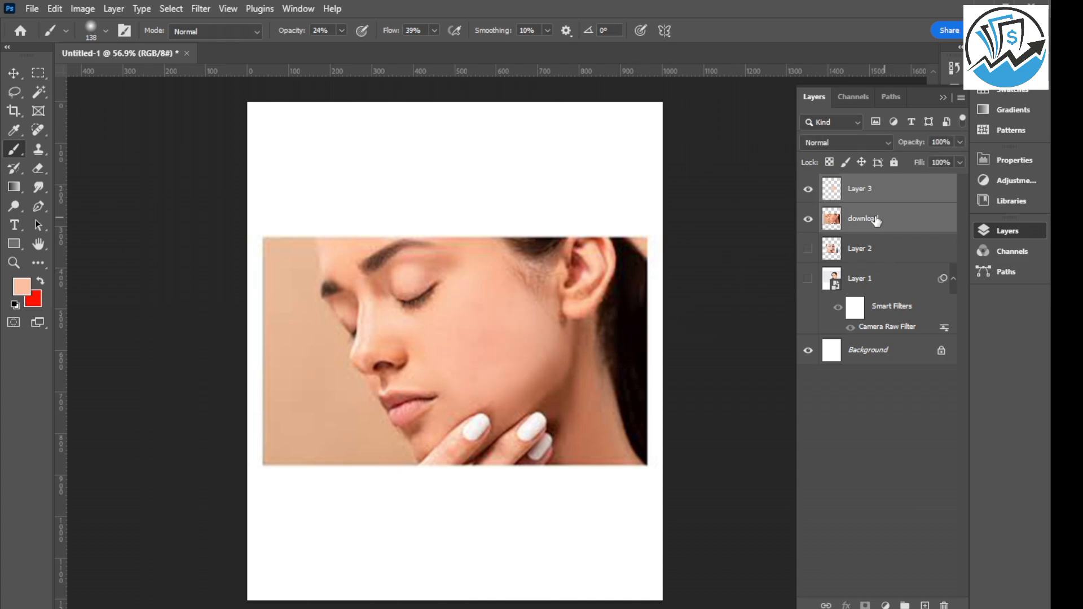
{"action": "key", "text": "ctrl+e"}
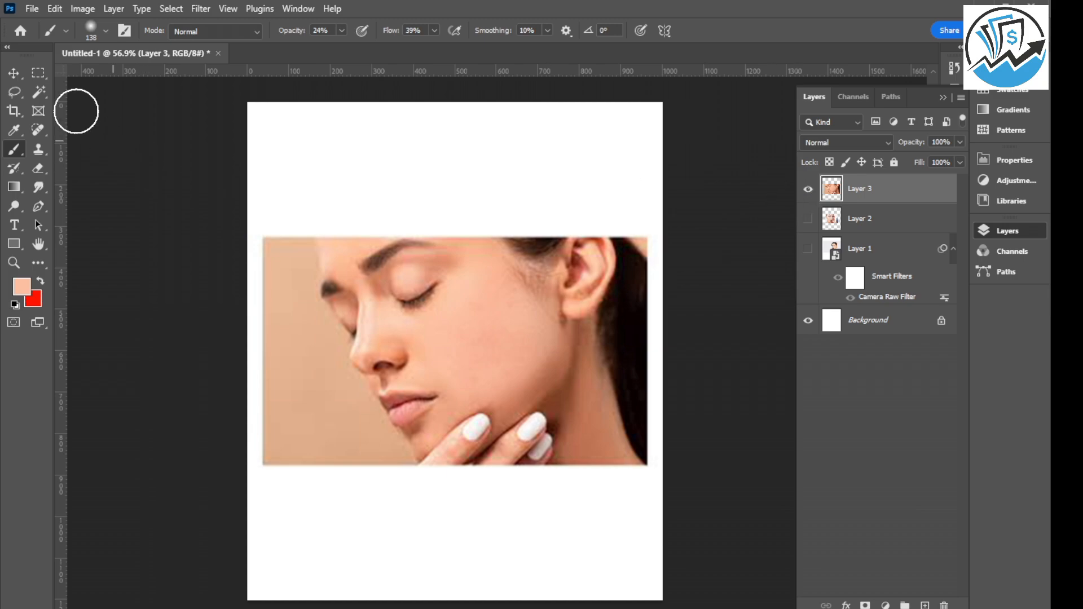
{"action": "left_click", "coordinate": [14, 73]}
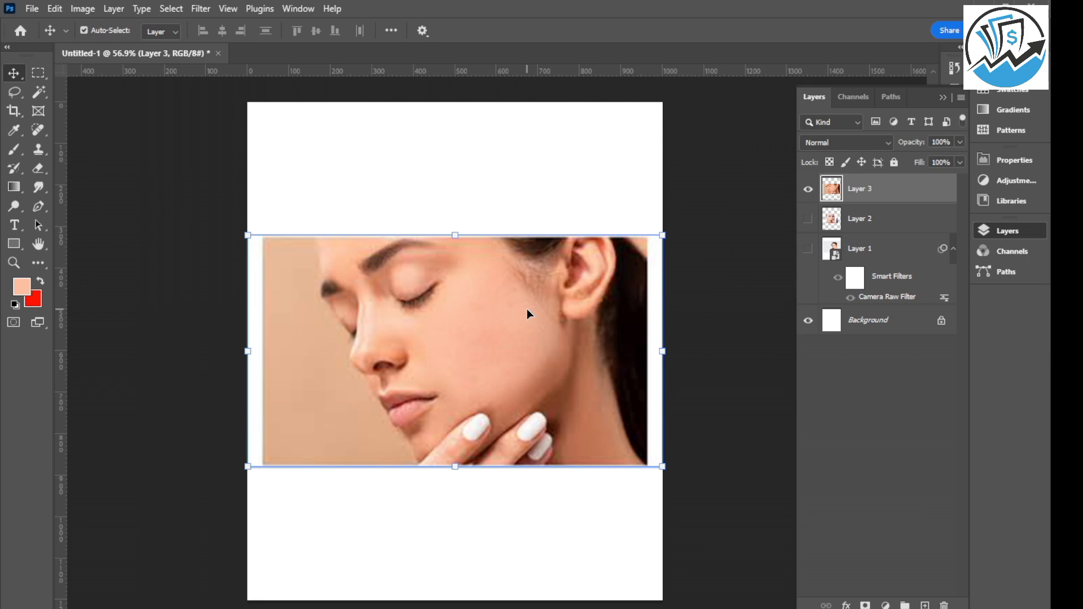
Save a JPEG copy named Untitled-1.jpg in the Downloads folder at Maximum quality 12.
{"action": "key", "text": "ctrl"}
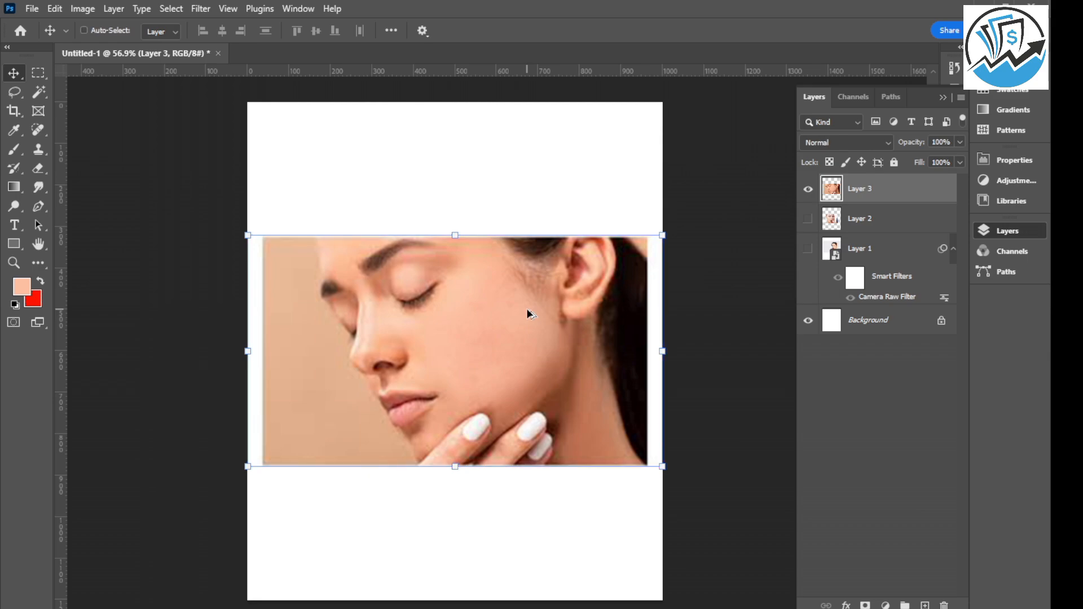
{"action": "key", "text": "ctrl+alt+s"}
{"action": "left_click", "coordinate": [316, 363]}
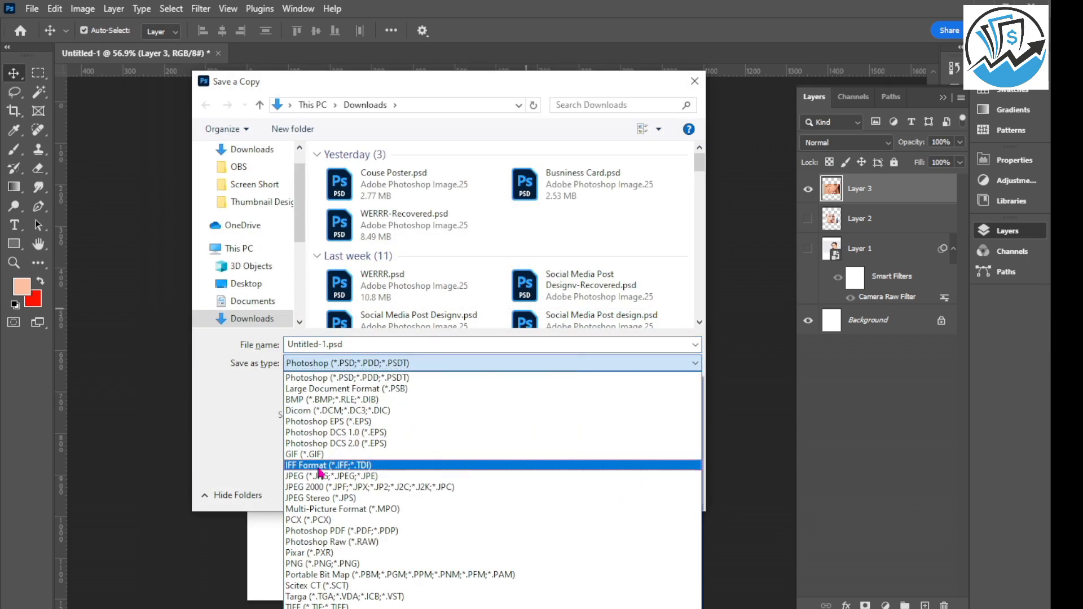
{"action": "left_click", "coordinate": [323, 477]}
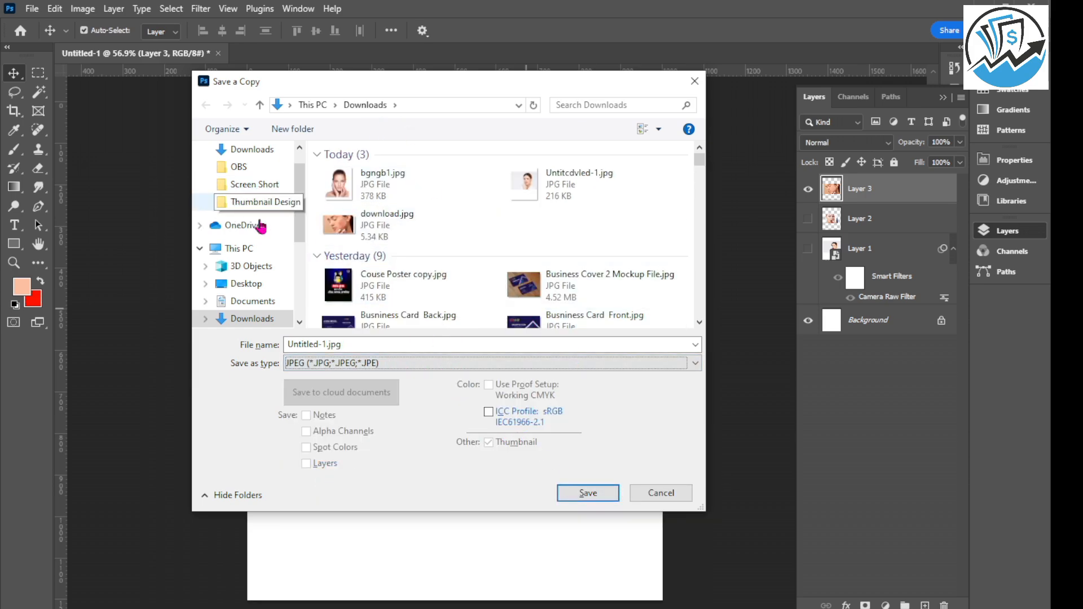
{"action": "left_click", "coordinate": [598, 501]}
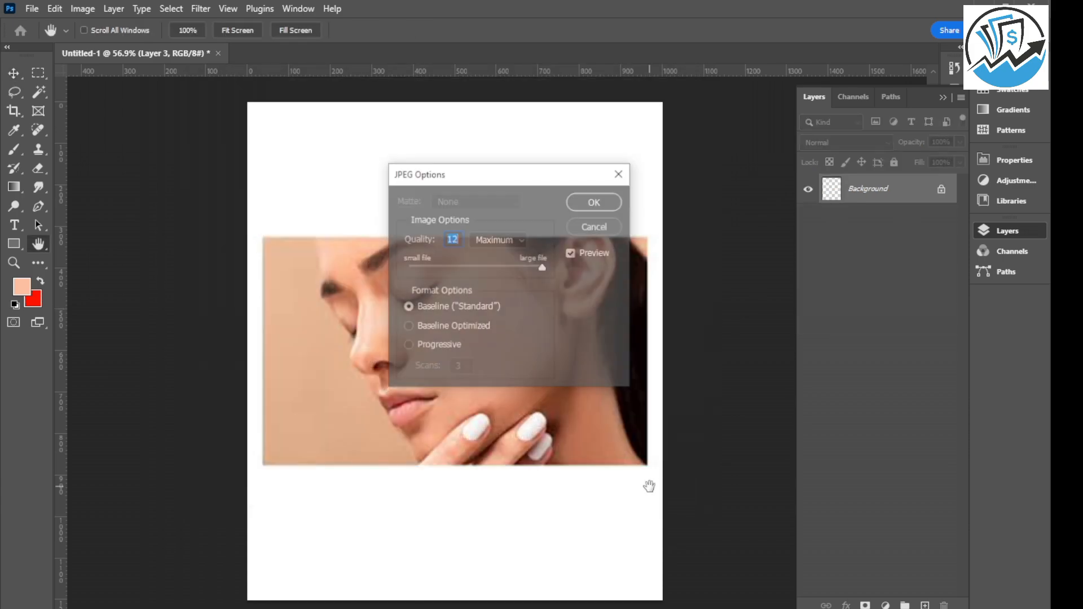
{"action": "left_click", "coordinate": [596, 203]}
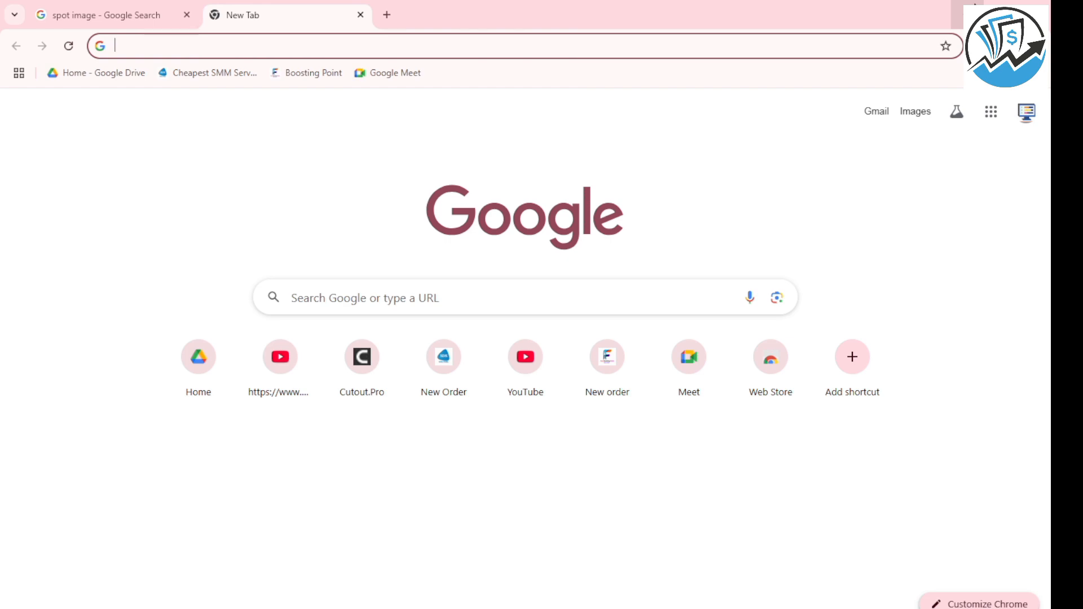
Minimize the browser window to return to the Downloads folder.
{"action": "left_click", "coordinate": [975, 5]}
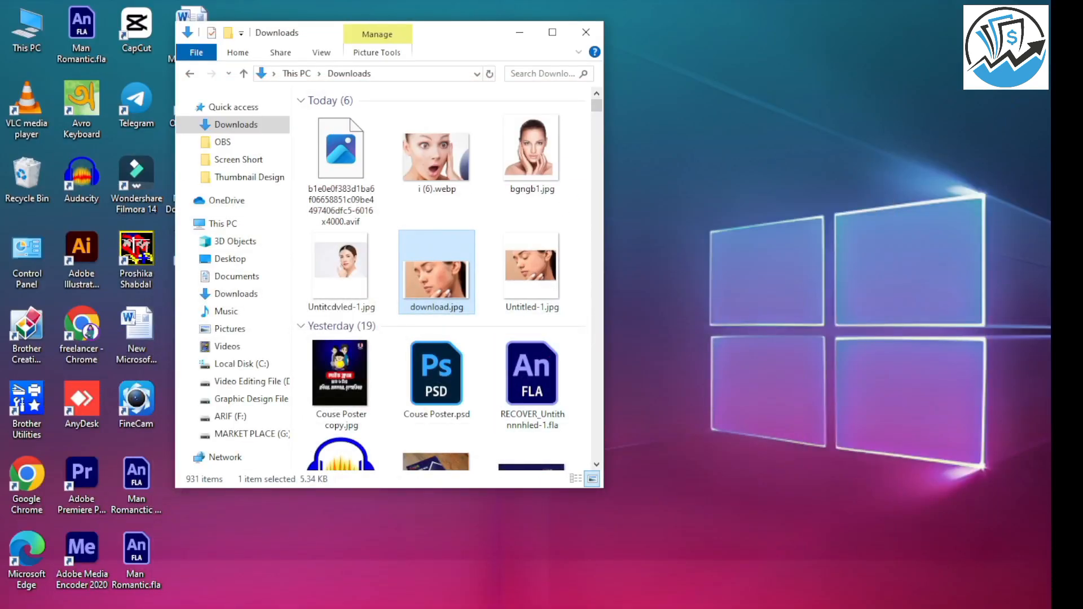
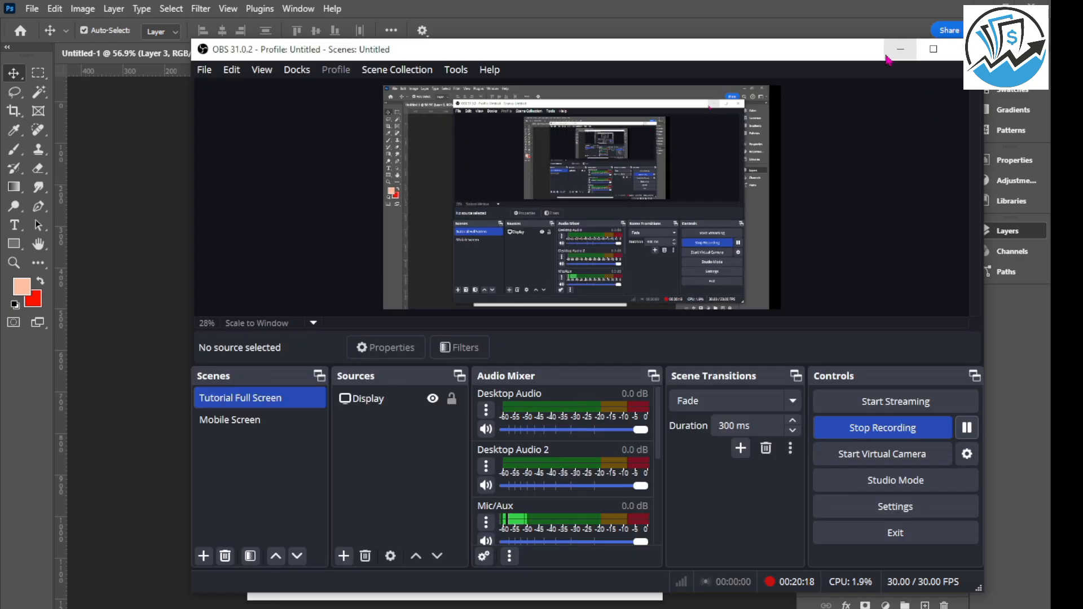
Minimize the OBS window and delete the retouched cheek photo, Layer 3, from the document.
{"action": "left_click", "coordinate": [894, 53]}
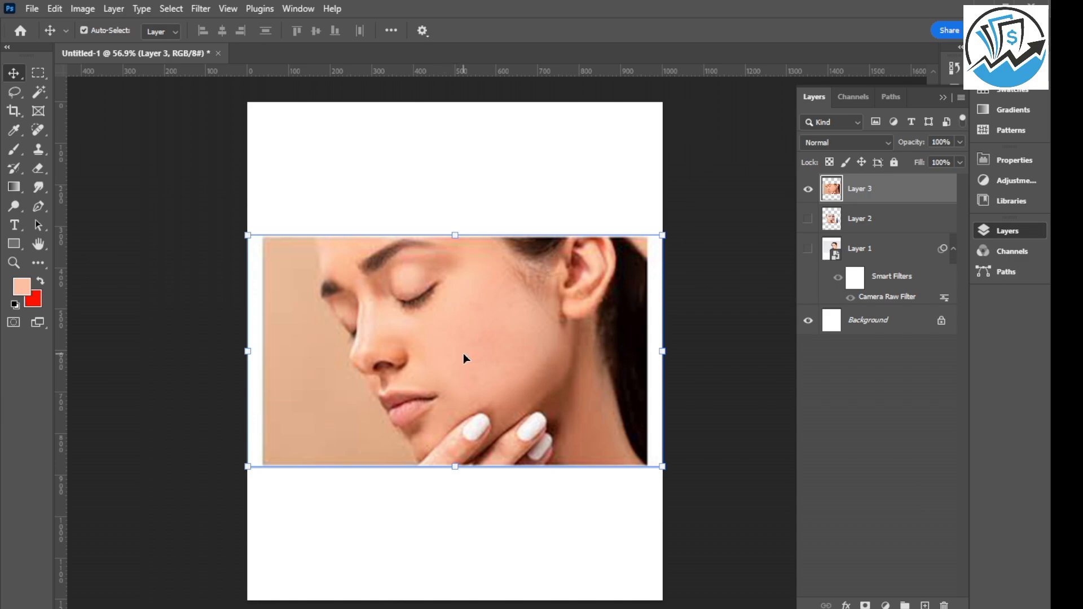
{"action": "key", "text": "Delete"}
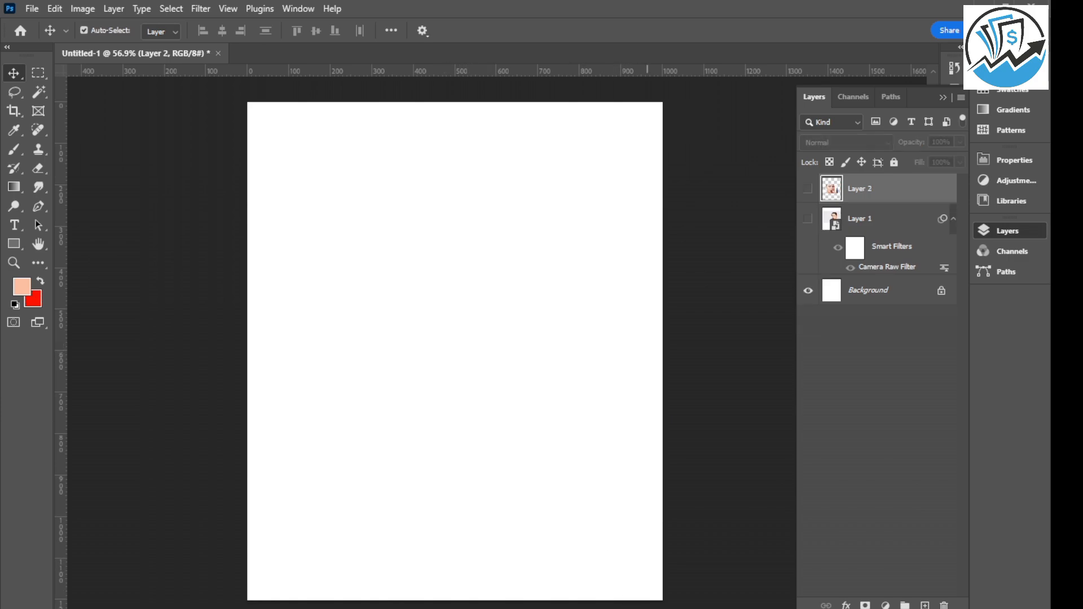
Place bgngb1.jpg from the Downloads folder into the document and rasterize its layer.
{"action": "mouse_move", "coordinate": [655, 604]}
{"action": "left_click", "coordinate": [603, 576]}
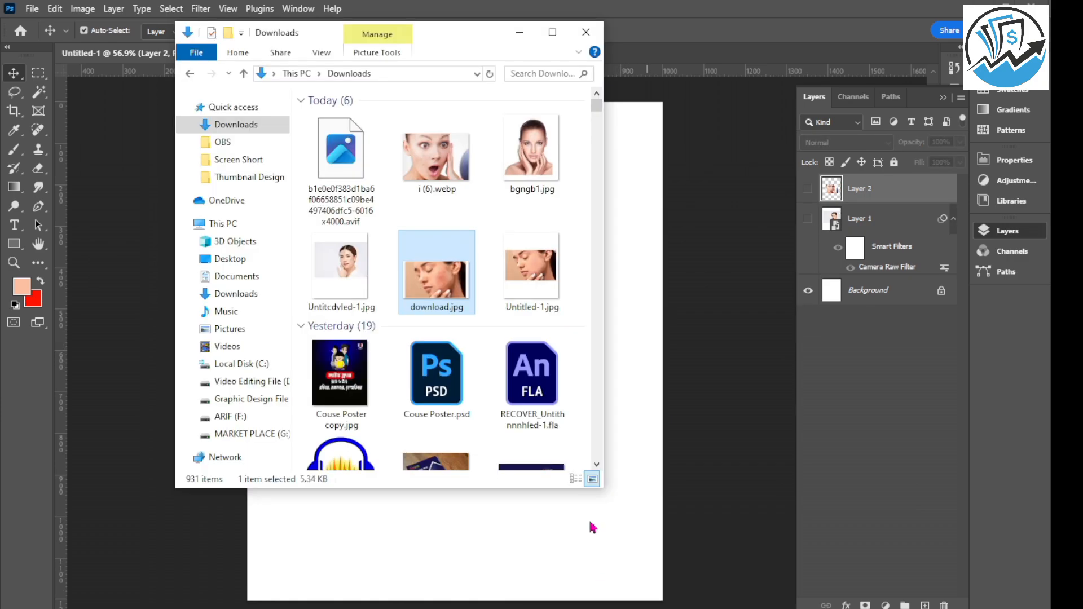
{"action": "left_click", "coordinate": [536, 149]}
{"action": "left_click_drag", "start_coordinate": [536, 149], "coordinate": [496, 492]}
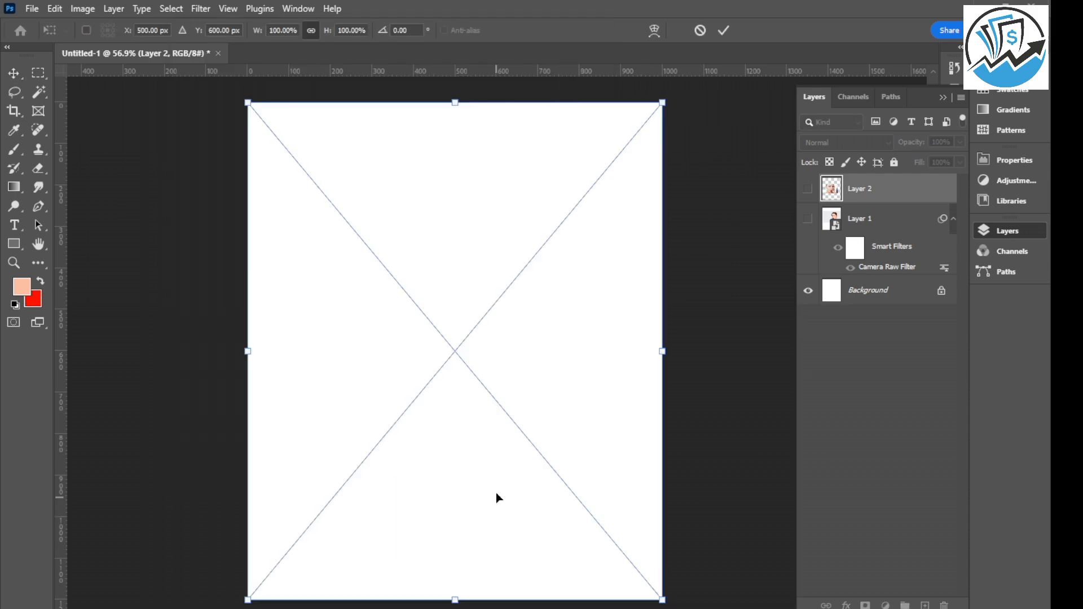
{"action": "left_click", "coordinate": [724, 30]}
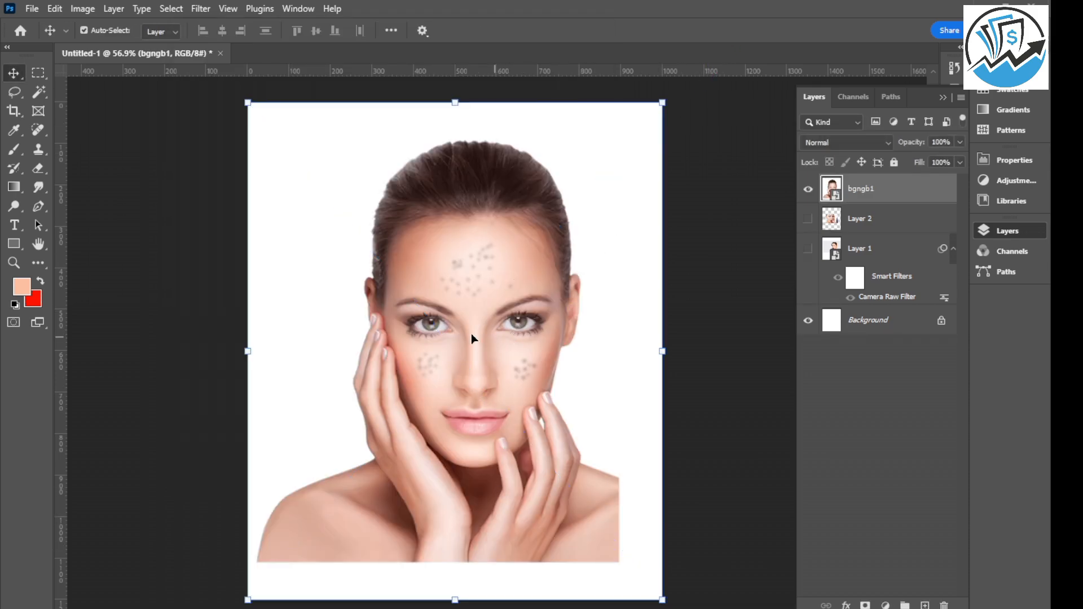
{"action": "right_click", "coordinate": [884, 189]}
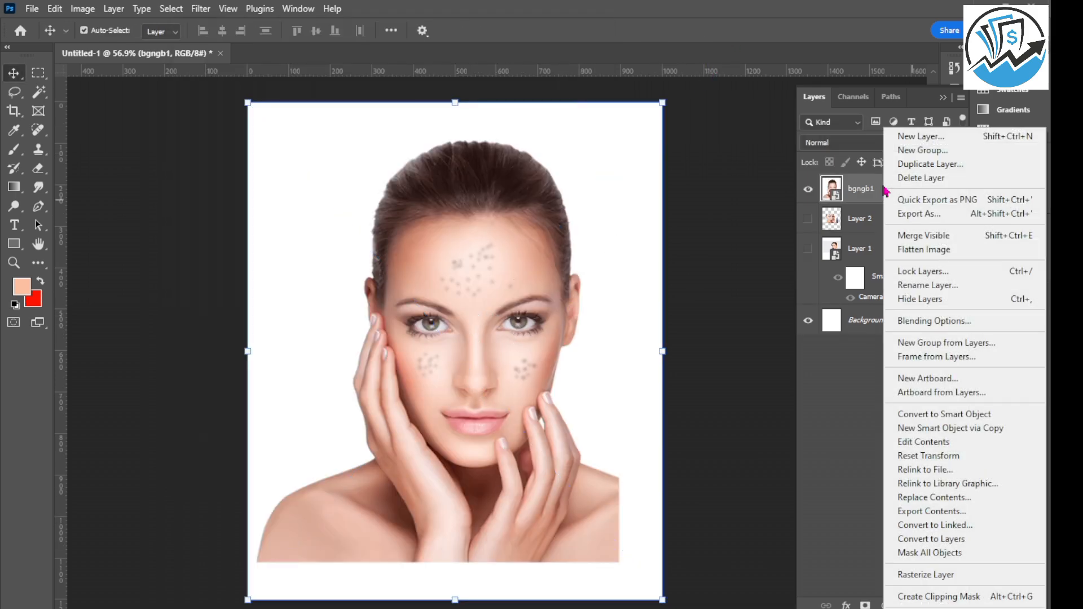
{"action": "left_click", "coordinate": [919, 574]}
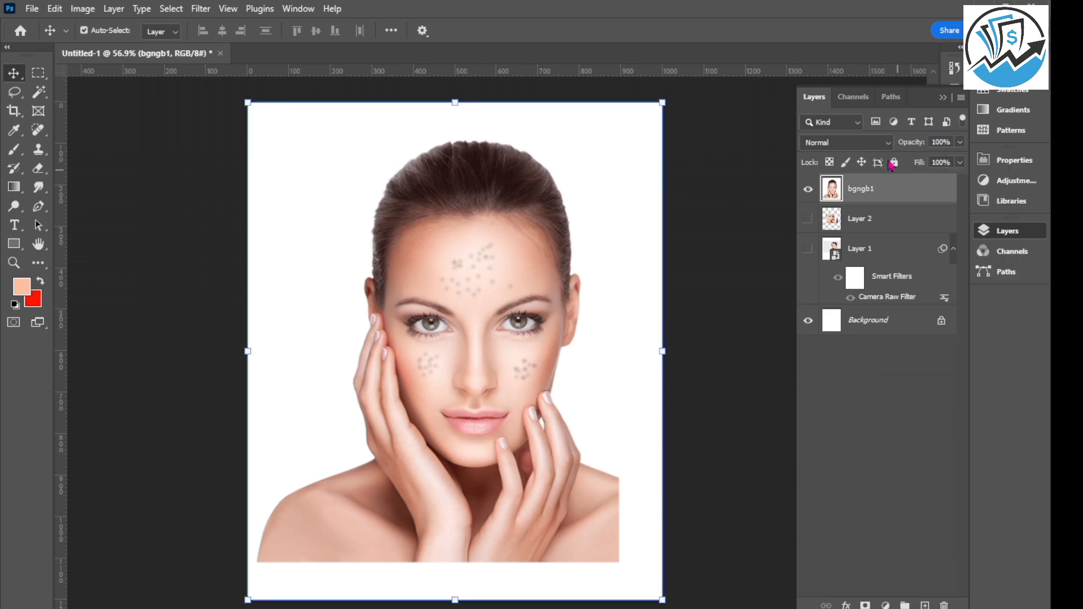
Remove the dark spots across the forehead of the bgngb1 portrait with the Spot Healing Brush.
{"action": "left_click", "coordinate": [40, 135]}
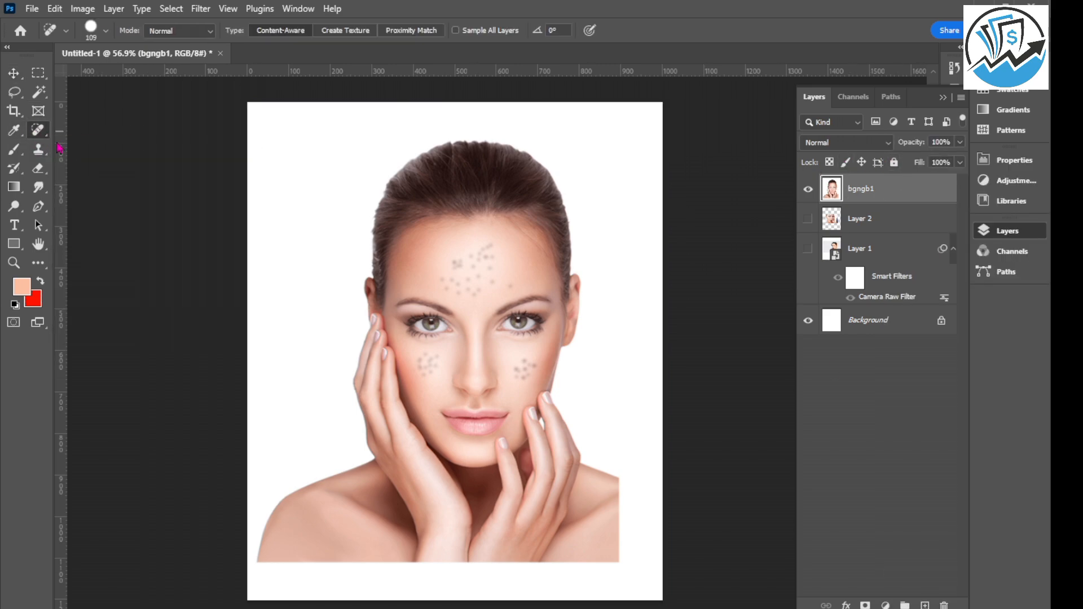
{"action": "scroll", "coordinate": [479, 264], "scroll_direction": "up", "scroll_amount": 3}
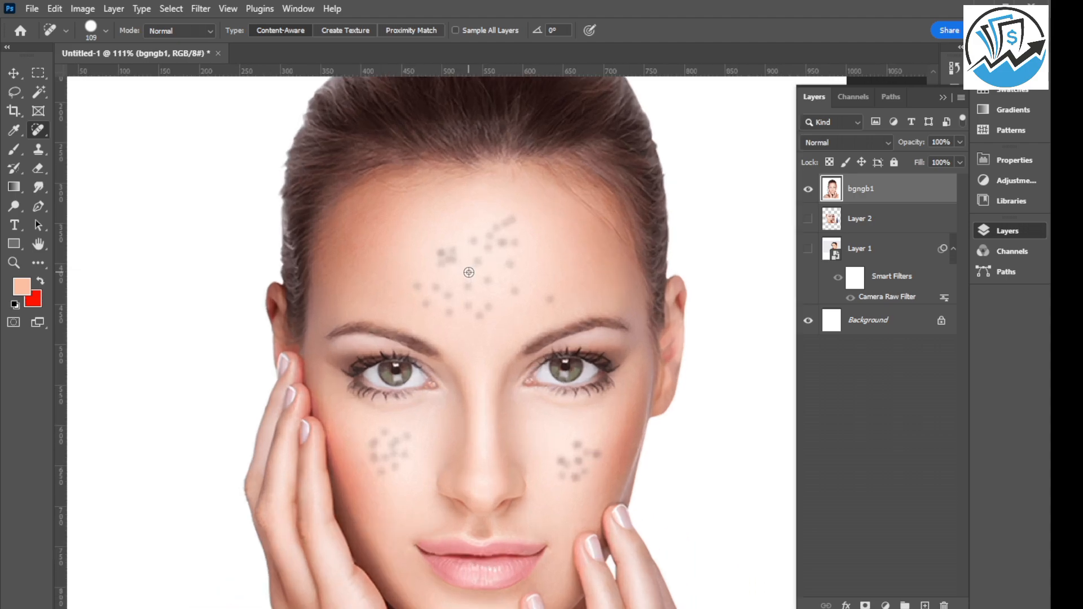
{"action": "left_click", "coordinate": [495, 249]}
{"action": "left_click", "coordinate": [442, 259]}
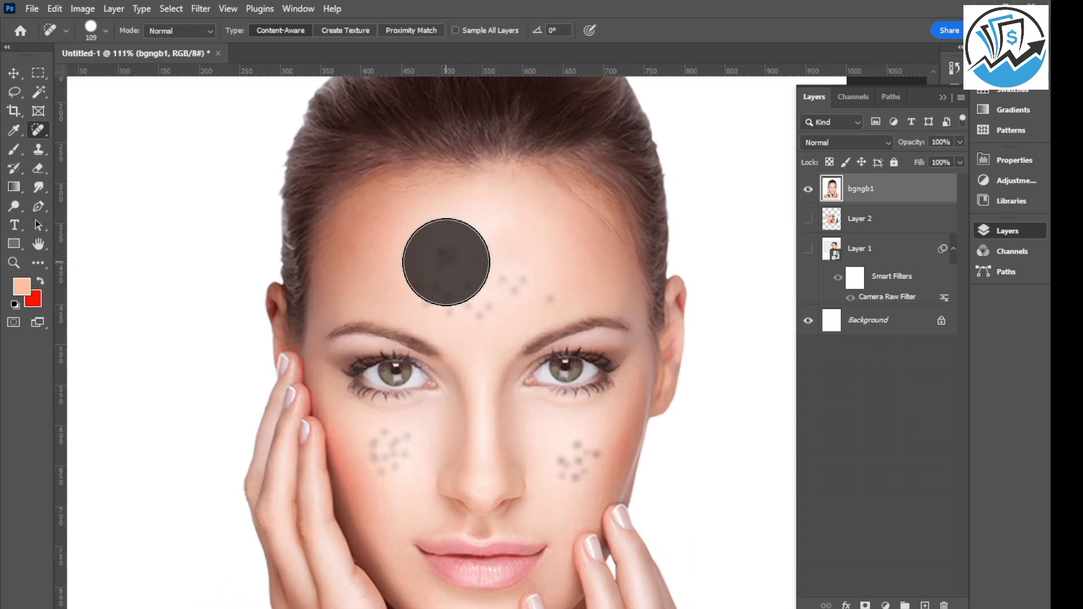
{"action": "left_click", "coordinate": [455, 290]}
{"action": "left_click", "coordinate": [507, 289]}
{"action": "left_click", "coordinate": [459, 295]}
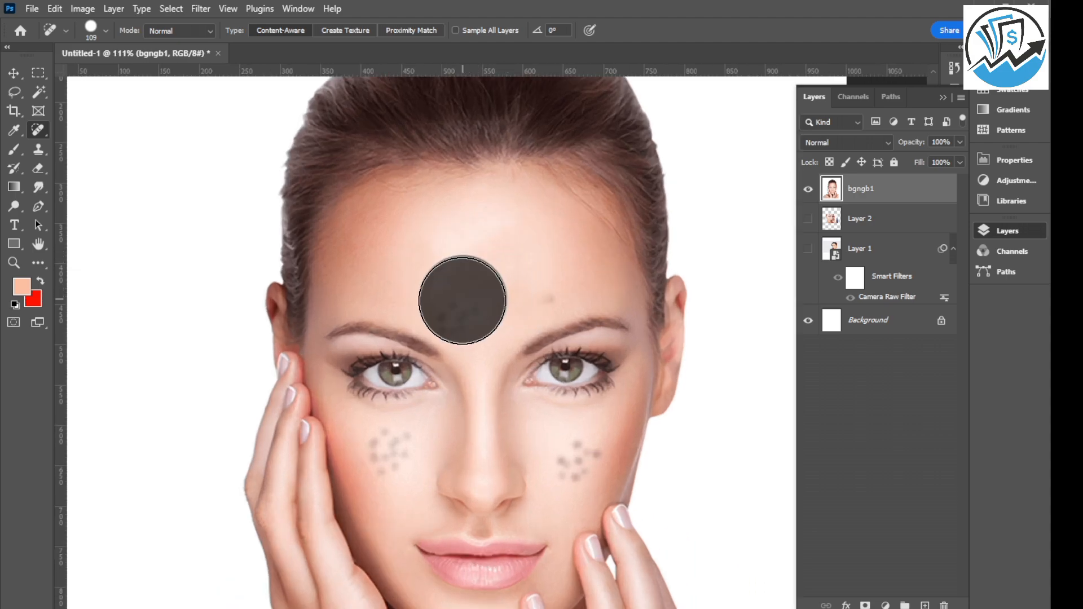
{"action": "left_click", "coordinate": [539, 275]}
{"action": "left_click", "coordinate": [461, 295]}
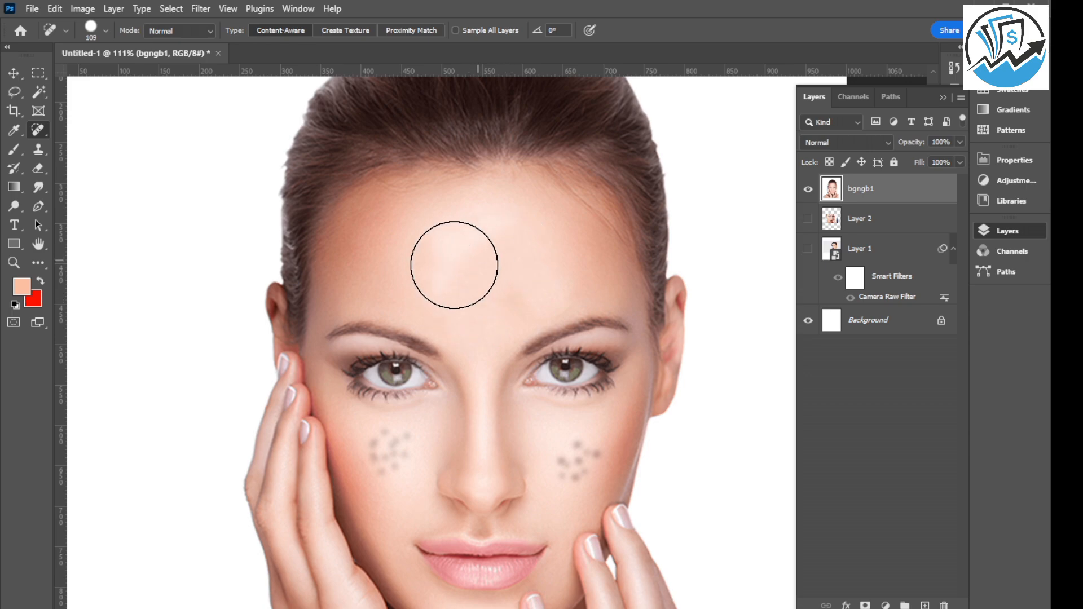
{"action": "left_click", "coordinate": [427, 275]}
Heal the spots on the cheek at the image's left using a 65 px Spot Healing Brush.
{"action": "scroll", "coordinate": [483, 257], "scroll_direction": "down", "scroll_amount": 3}
{"action": "scroll", "coordinate": [408, 394], "scroll_direction": "up", "scroll_amount": 4}
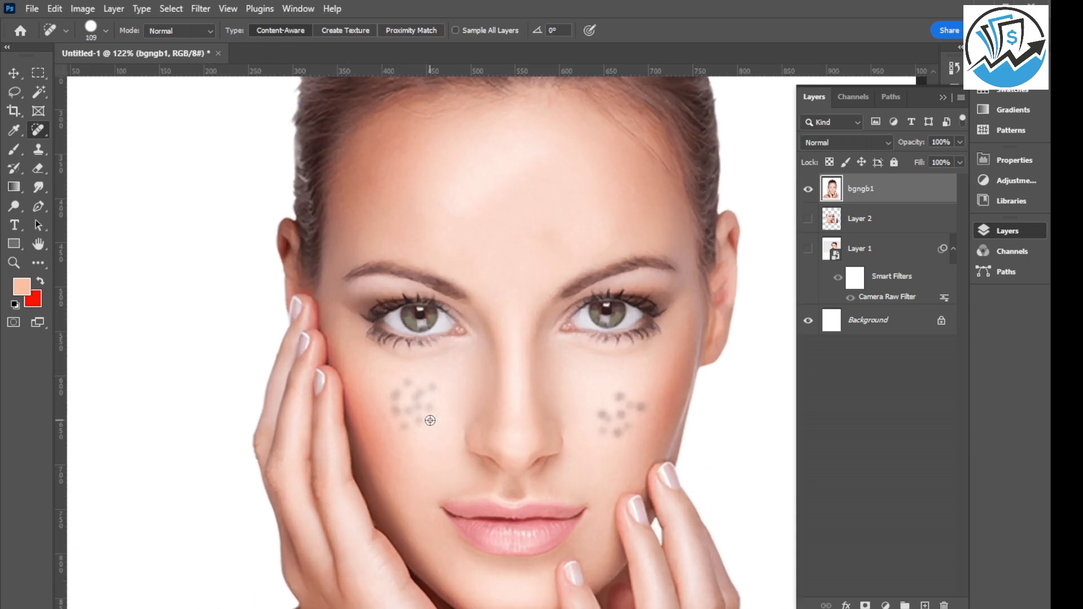
{"action": "mouse_move", "coordinate": [432, 417]}
{"action": "left_mouse_down"}
{"action": "mouse_move", "coordinate": [385, 409]}
{"action": "mouse_move", "coordinate": [422, 415]}
{"action": "left_mouse_up"}
{"action": "left_click", "coordinate": [408, 410]}
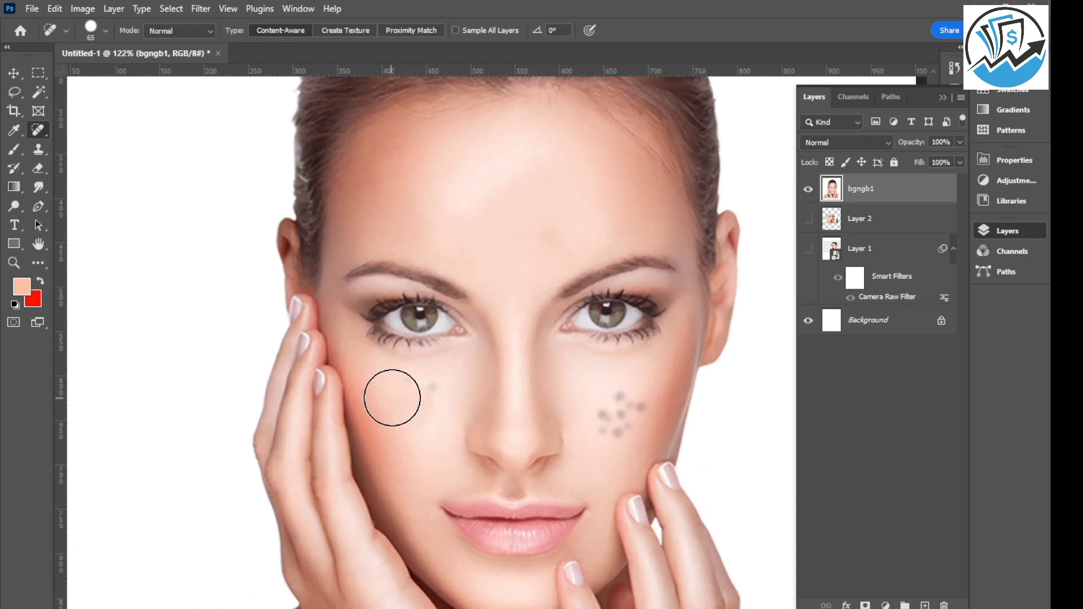
{"action": "left_click", "coordinate": [428, 388]}
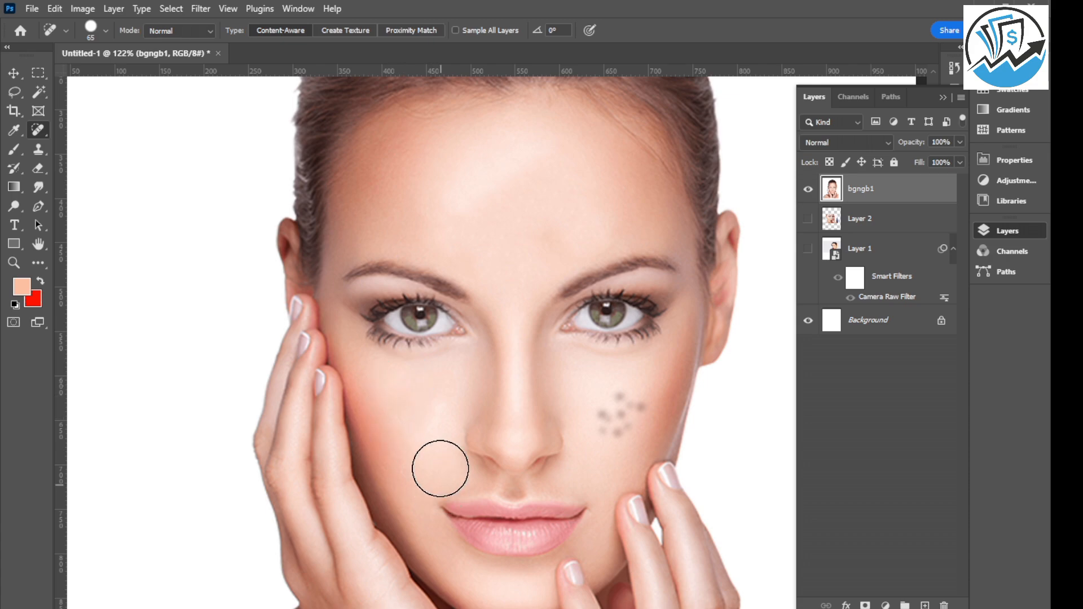
{"action": "left_click", "coordinate": [433, 415]}
Heal the cluster of spots on the cheek at the image's right with the Spot Healing Brush.
{"action": "scroll", "coordinate": [338, 401], "scroll_direction": "down", "scroll_amount": 2}
{"action": "scroll", "coordinate": [600, 429], "scroll_direction": "up", "scroll_amount": 3}
{"action": "left_click", "coordinate": [569, 408]}
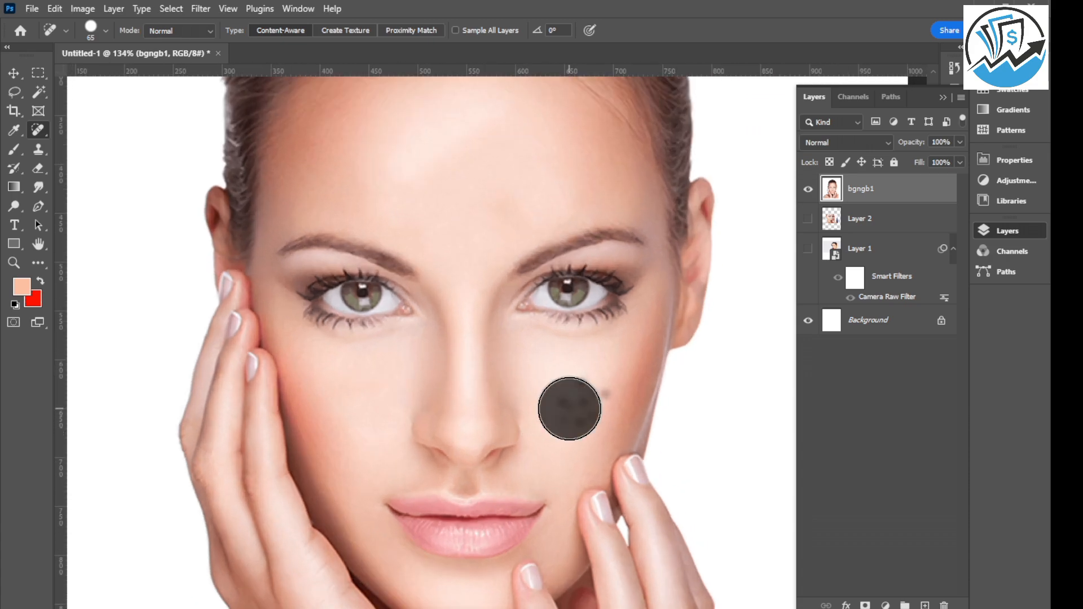
{"action": "left_click", "coordinate": [596, 395]}
{"action": "left_click", "coordinate": [577, 418]}
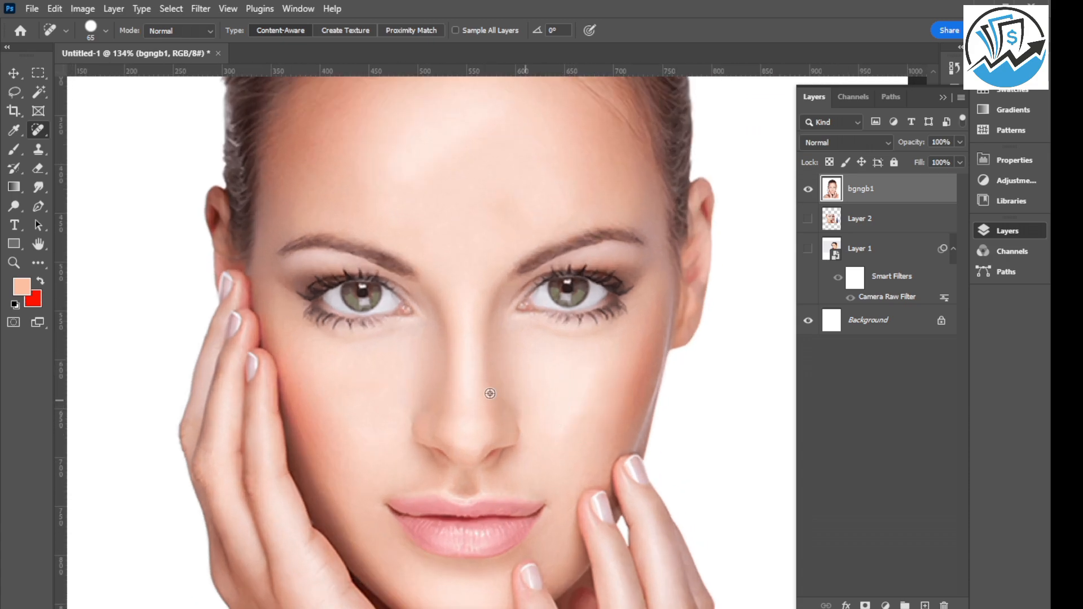
{"action": "scroll", "coordinate": [371, 365], "scroll_direction": "down", "scroll_amount": 2}
{"action": "scroll", "coordinate": [370, 365], "scroll_direction": "down", "scroll_amount": 1}
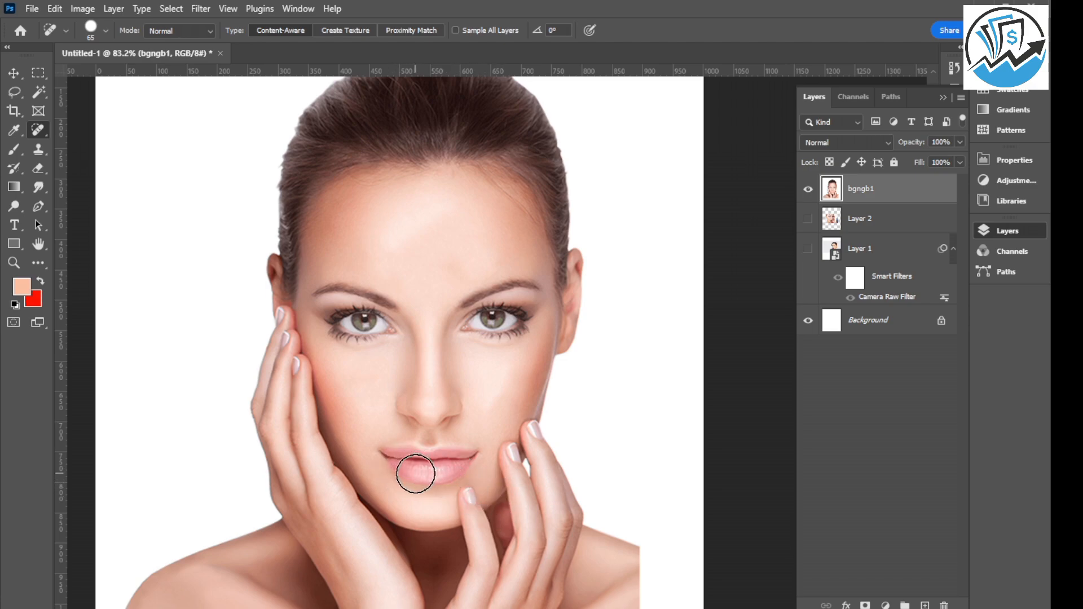
Activate the Polygonal Lasso tool and add a new empty layer above the bgngb1 layer.
{"action": "left_click", "coordinate": [13, 77]}
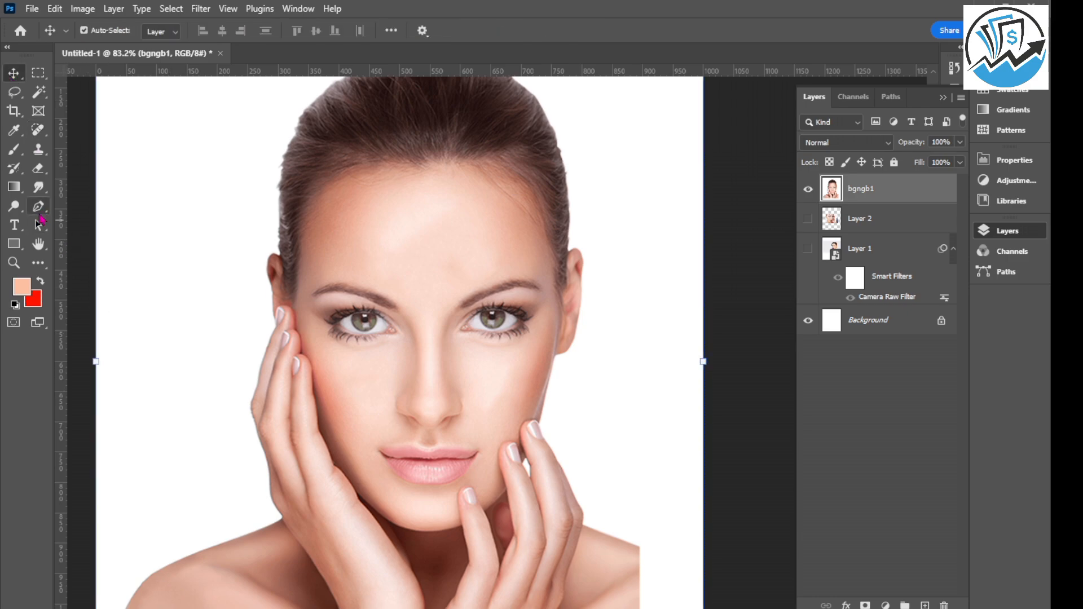
{"action": "left_click", "coordinate": [14, 92]}
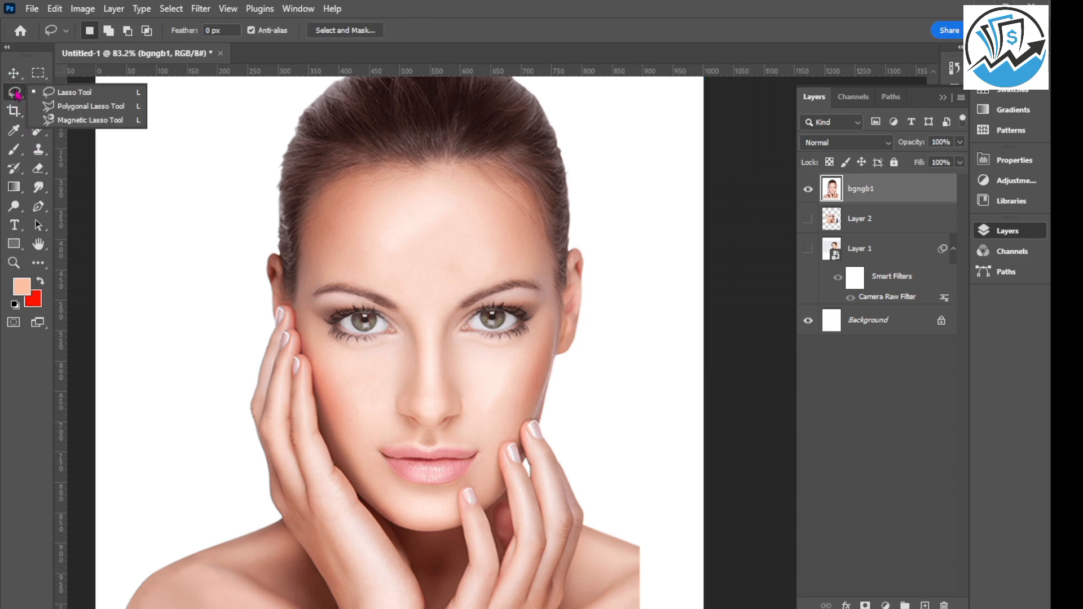
{"action": "left_click", "coordinate": [92, 107]}
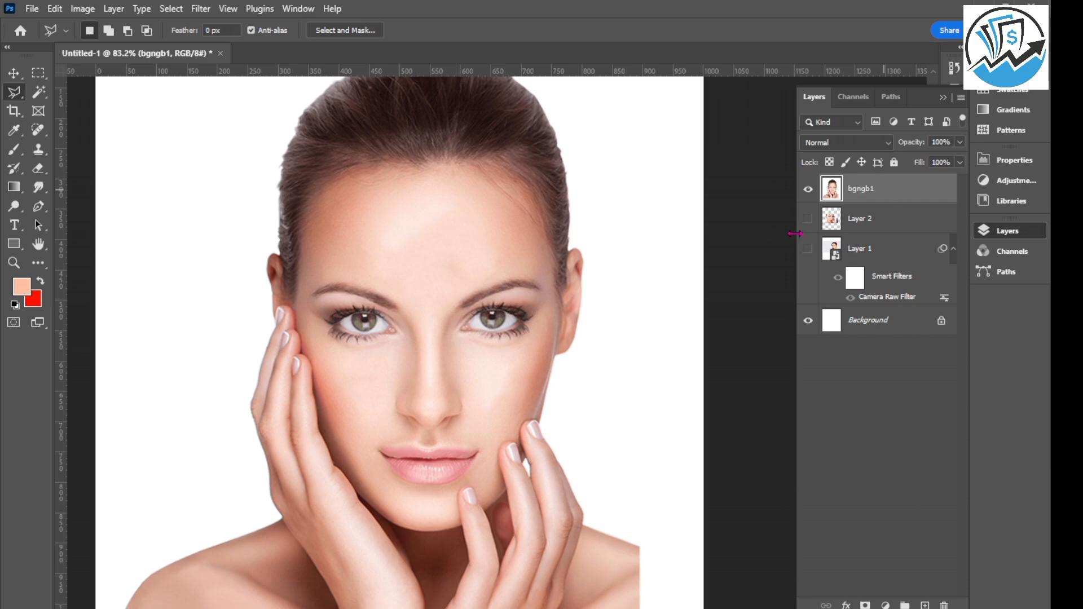
{"action": "left_click", "coordinate": [925, 606]}
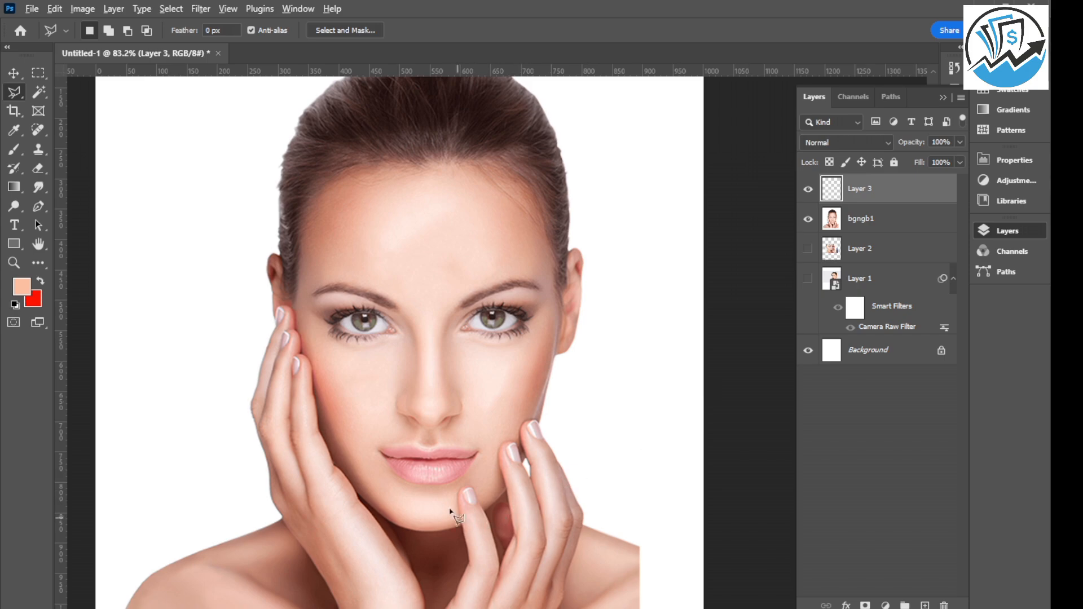
Trace the full outline of both lips with the Polygonal Lasso and close it into a selection.
{"action": "scroll", "coordinate": [449, 513], "scroll_direction": "up", "scroll_amount": 6}
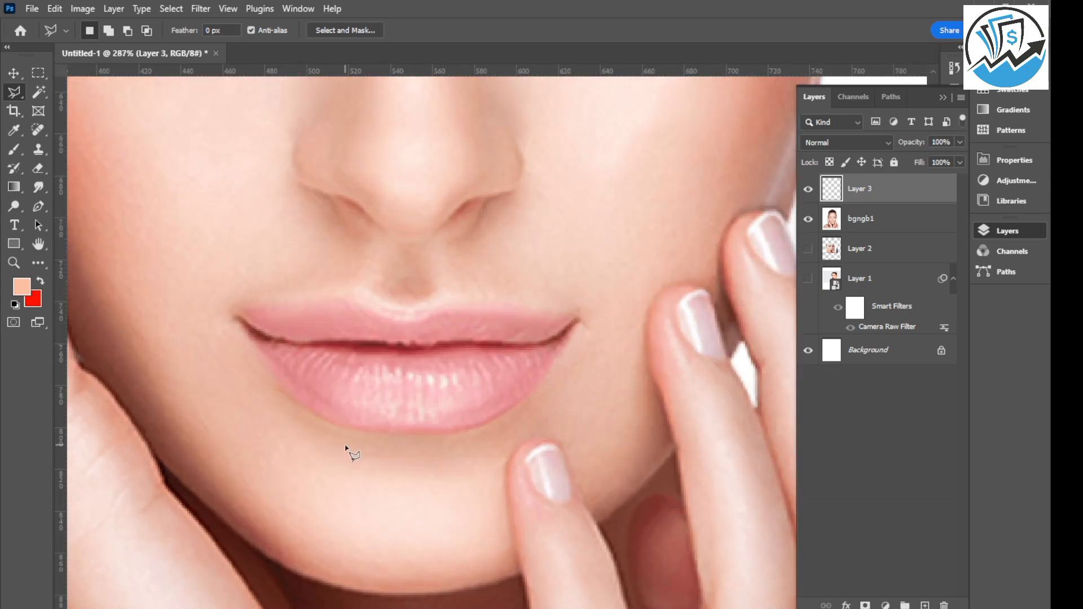
{"action": "scroll", "coordinate": [347, 451], "scroll_direction": "up", "scroll_amount": 1}
{"action": "scroll", "coordinate": [268, 442], "scroll_direction": "up", "scroll_amount": 1}
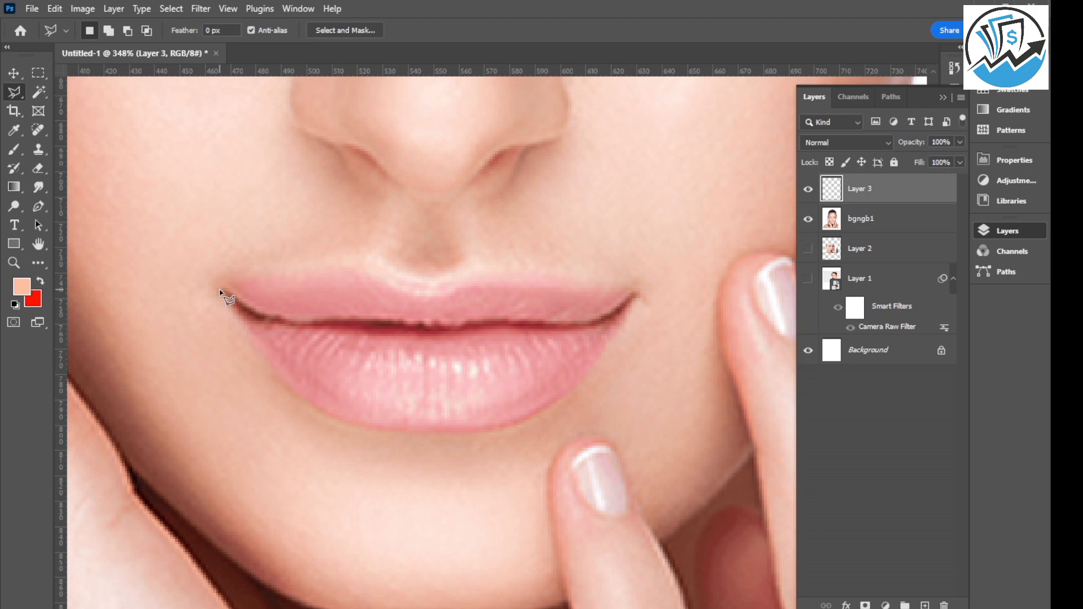
{"action": "mouse_move", "coordinate": [220, 290]}
{"action": "left_mouse_down"}
{"action": "mouse_move", "coordinate": [364, 272]}
{"action": "mouse_move", "coordinate": [424, 293]}
{"action": "mouse_move", "coordinate": [533, 280]}
{"action": "mouse_move", "coordinate": [640, 296]}
{"action": "mouse_move", "coordinate": [389, 438]}
{"action": "left_mouse_up"}
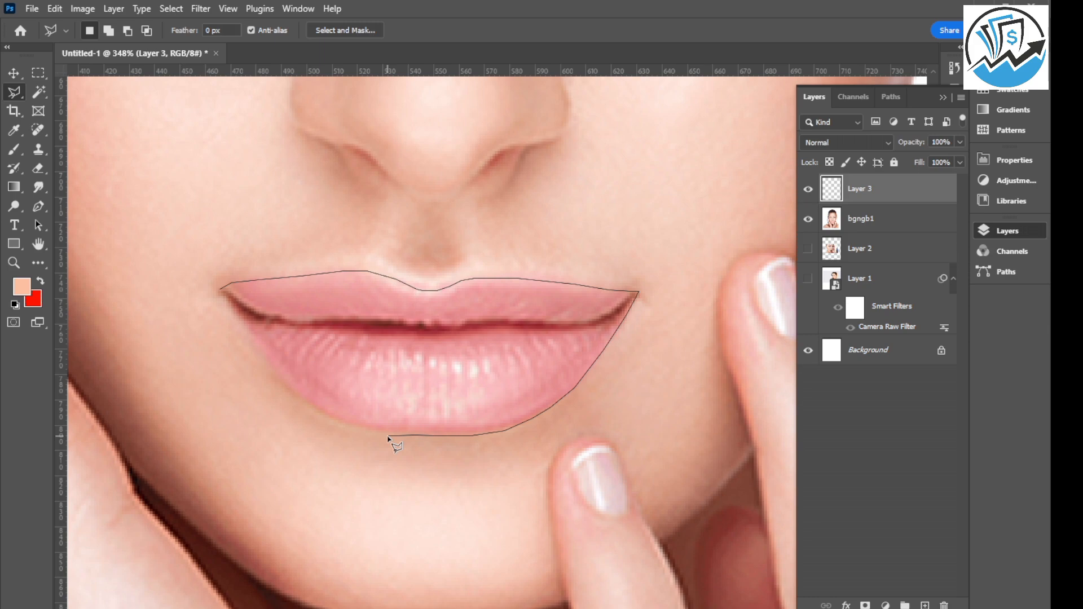
{"action": "mouse_move", "coordinate": [388, 438]}
{"action": "left_mouse_down"}
{"action": "mouse_move", "coordinate": [301, 407]}
{"action": "mouse_move", "coordinate": [223, 291]}
{"action": "left_mouse_up"}
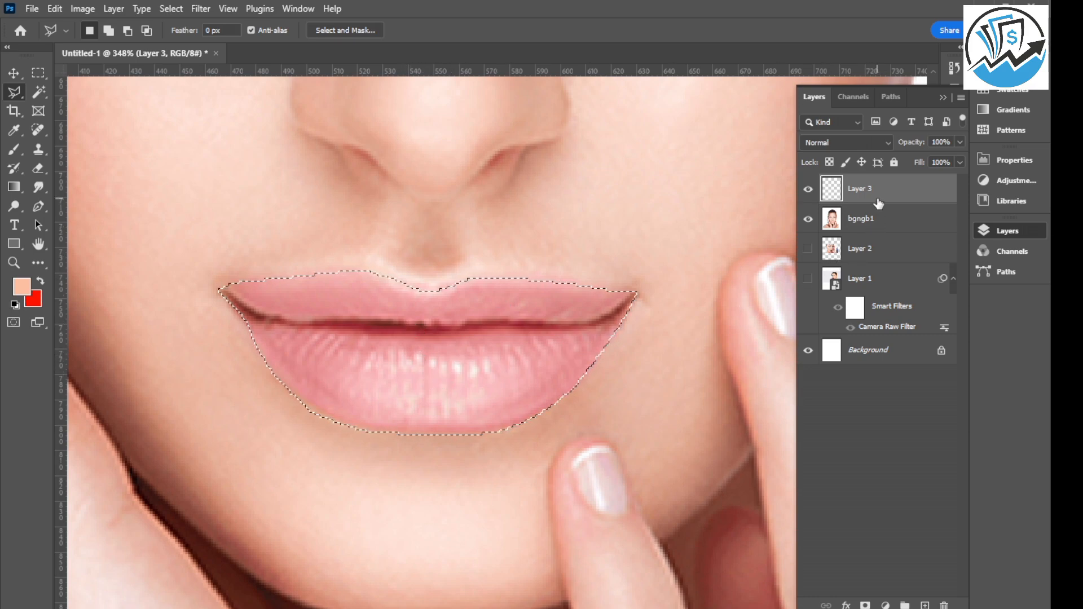
Set the foreground color to pink ff5fb2 for the Brush tool.
{"action": "left_click", "coordinate": [15, 150]}
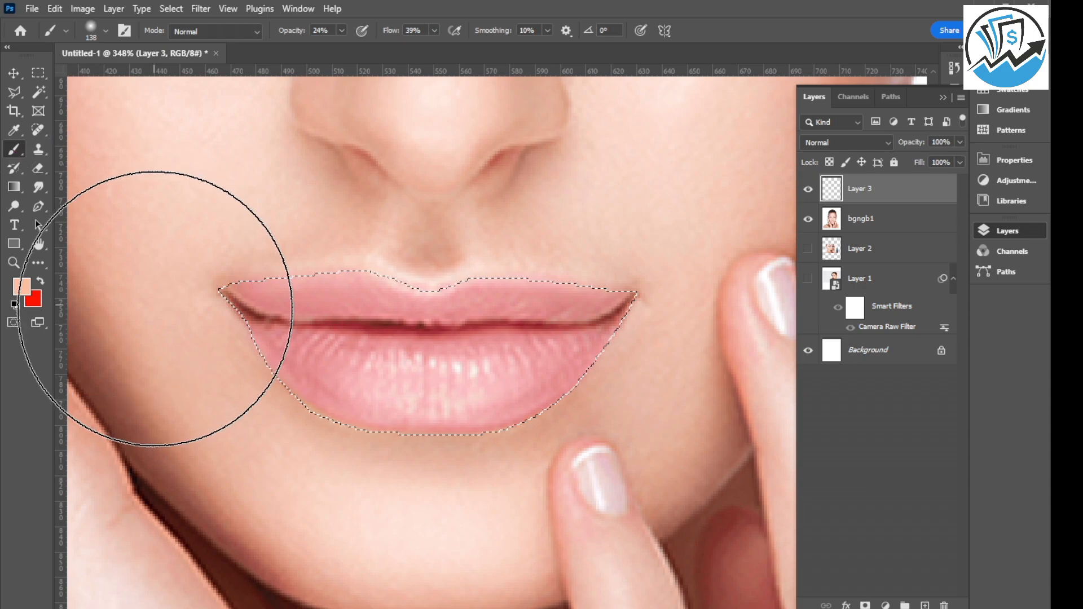
{"action": "left_click", "coordinate": [21, 287]}
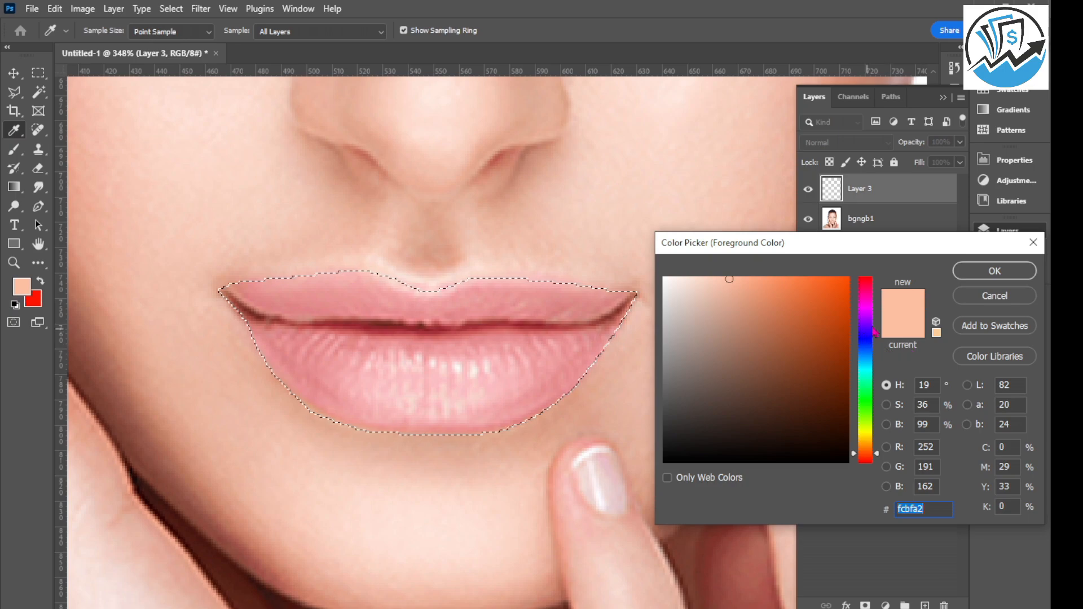
{"action": "left_click_drag", "start_coordinate": [873, 332], "coordinate": [881, 300]}
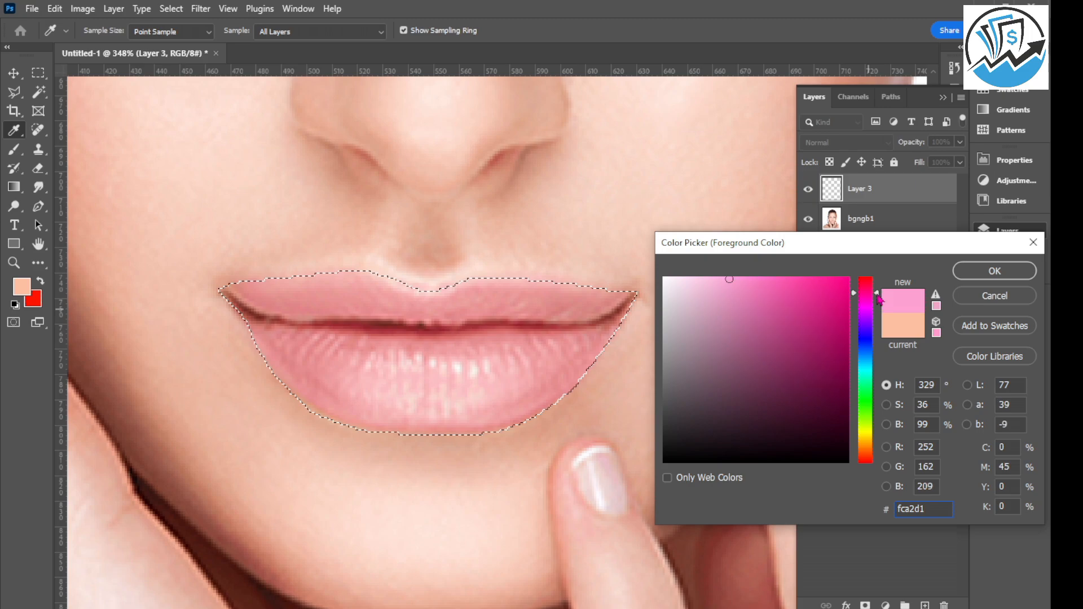
{"action": "left_click_drag", "start_coordinate": [813, 282], "coordinate": [780, 278]}
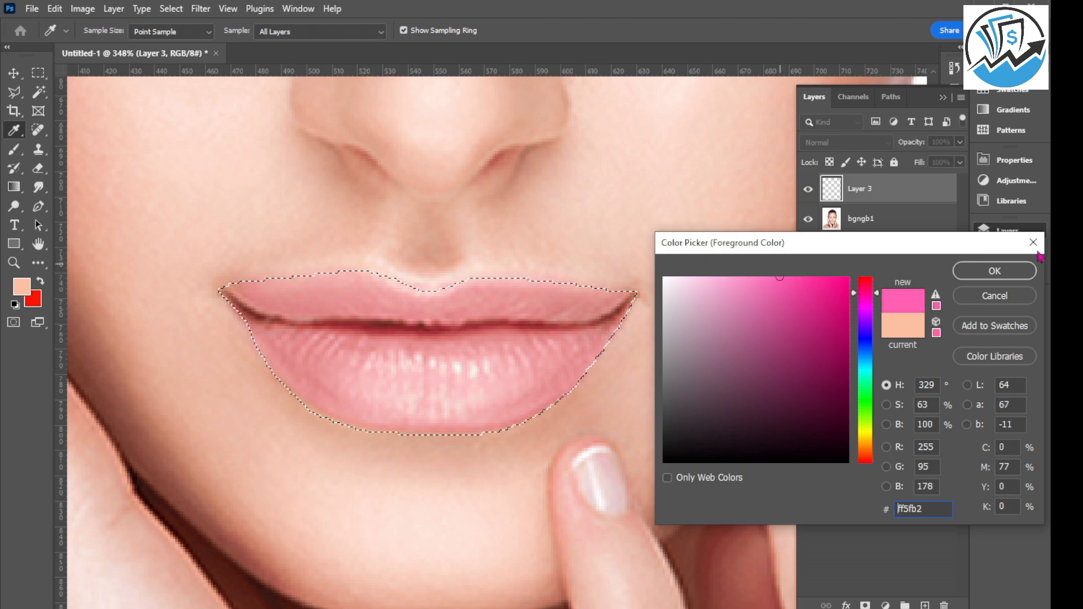
{"action": "left_click", "coordinate": [983, 273]}
{"action": "key", "text": "b"}
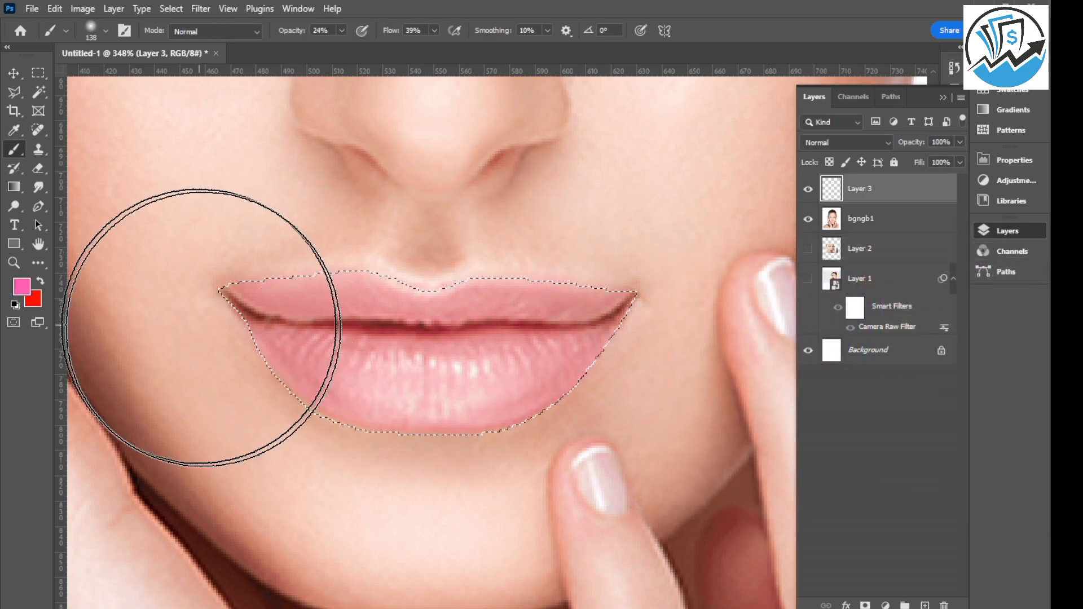
Set the brush opacity to 100% and flow to 78%, and paint the selected lips pink on Layer 3.
{"action": "left_click", "coordinate": [342, 30]}
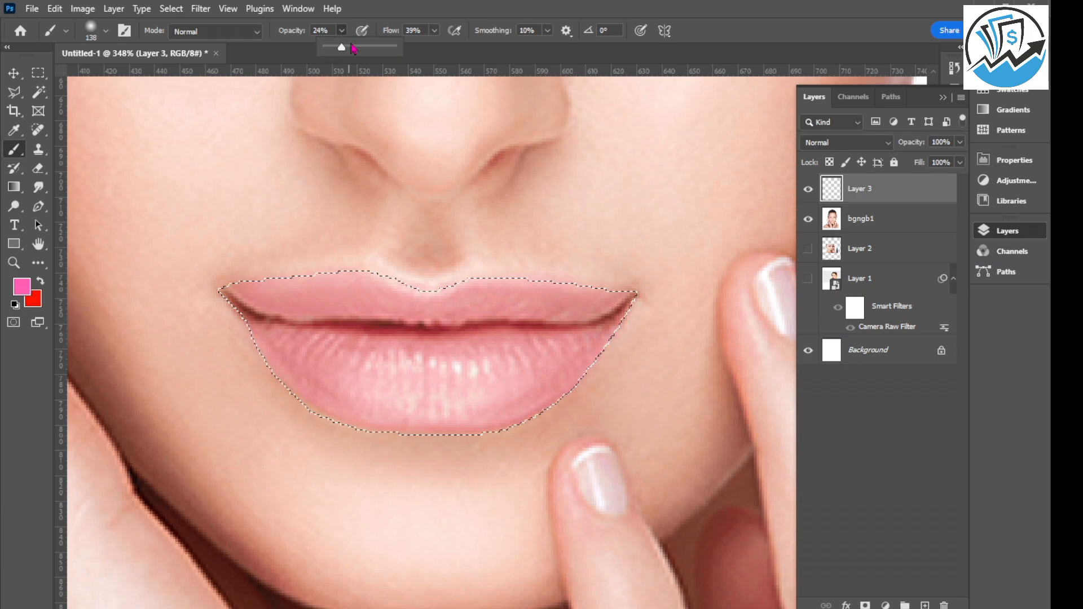
{"action": "left_click_drag", "start_coordinate": [340, 48], "coordinate": [461, 48]}
{"action": "left_click", "coordinate": [435, 31]}
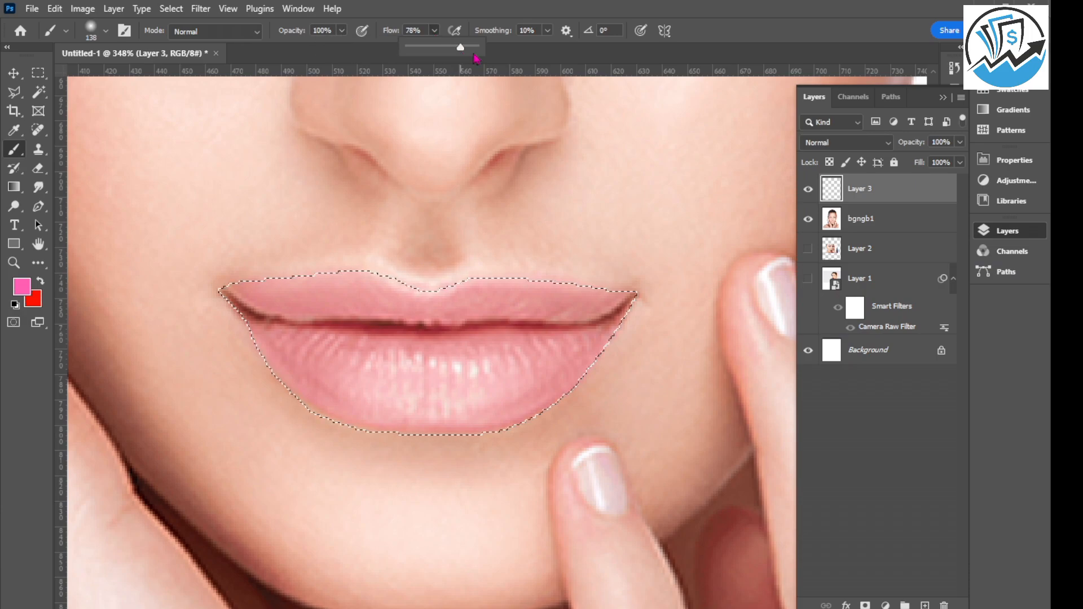
{"action": "left_click_drag", "start_coordinate": [252, 333], "coordinate": [629, 331]}
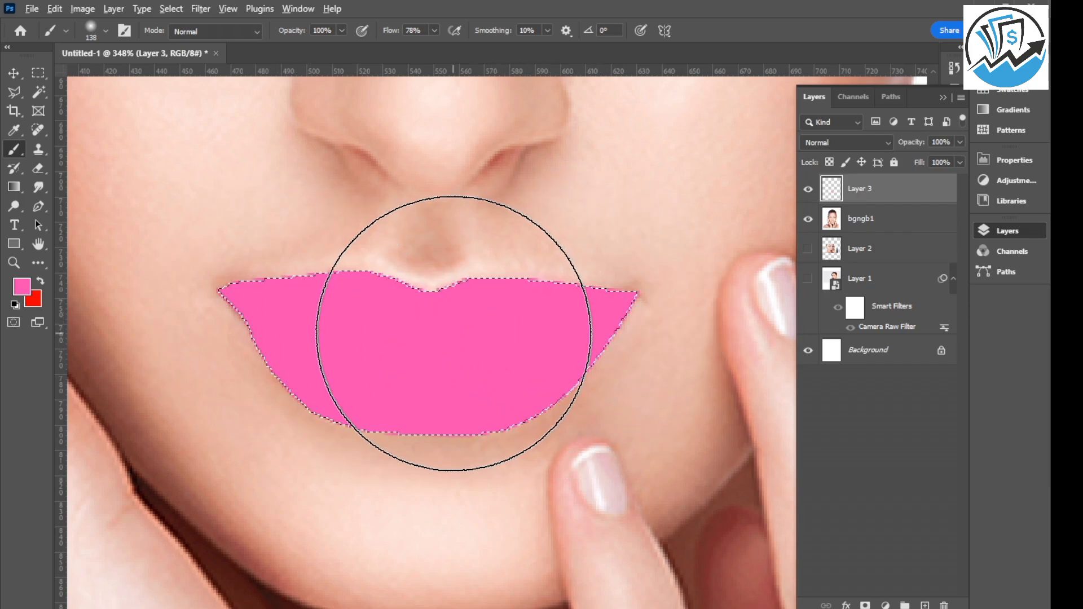
{"action": "scroll", "coordinate": [451, 344], "scroll_direction": "down", "scroll_amount": 3}
{"action": "scroll", "coordinate": [458, 334], "scroll_direction": "down", "scroll_amount": 3}
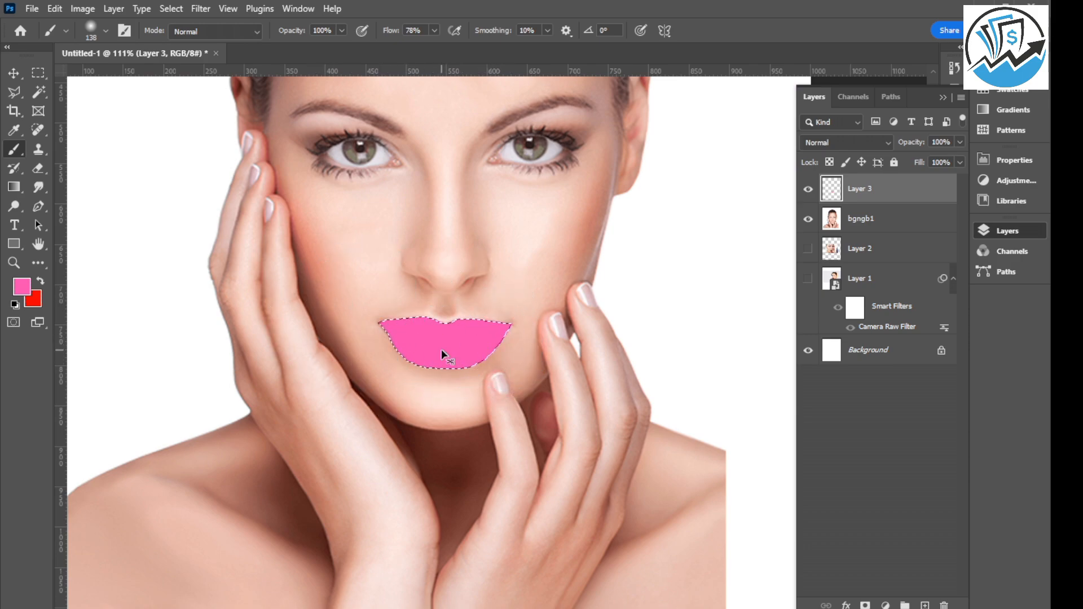
Clear the lip selection and set Layer 3's blend mode to Multiply.
{"action": "key", "text": "ctrl+d"}
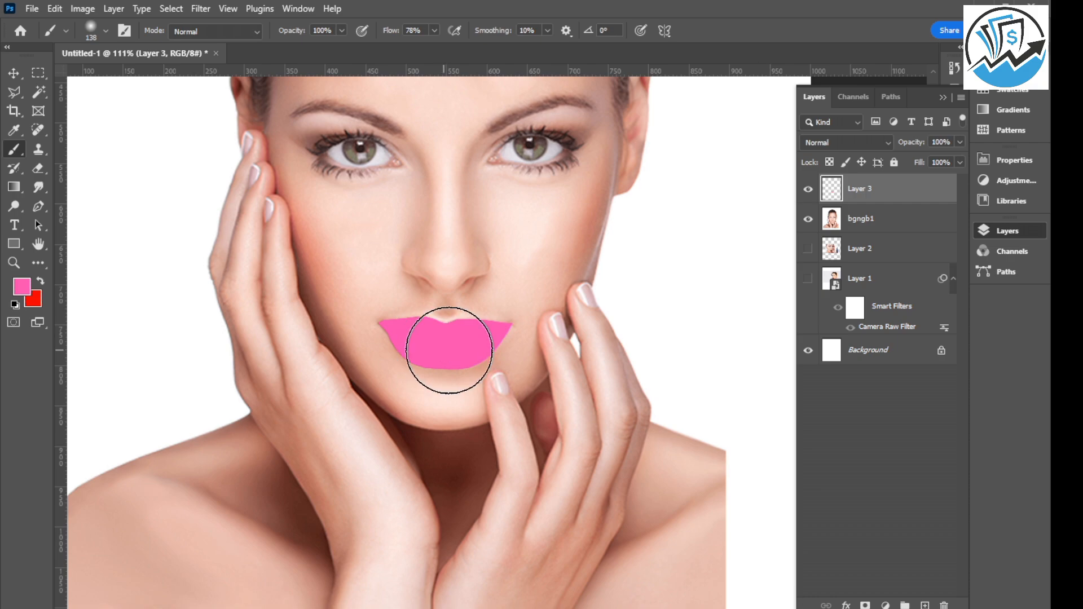
{"action": "key", "text": "v"}
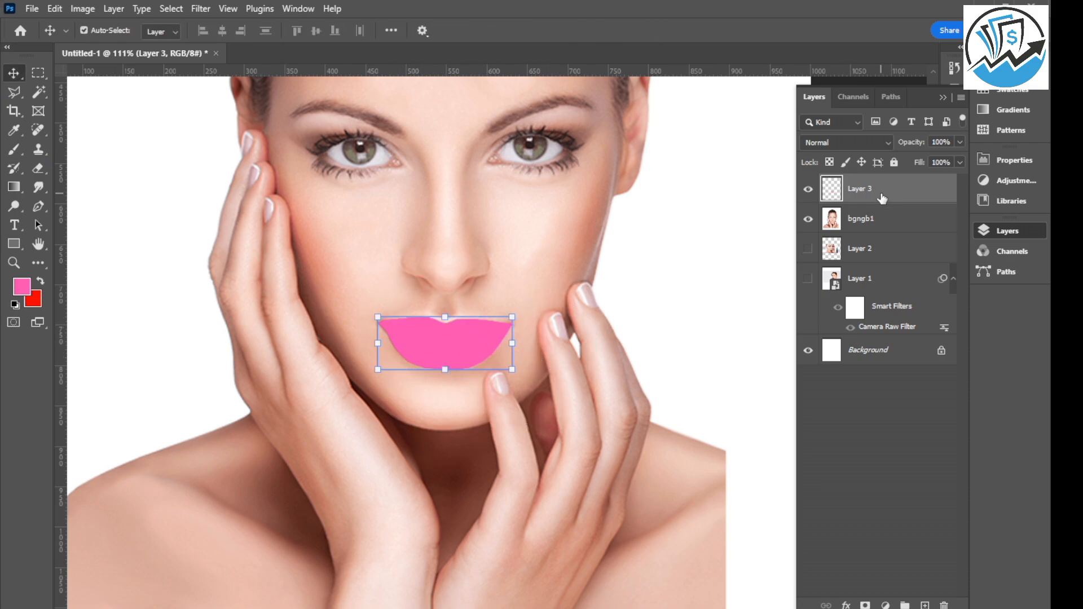
{"action": "left_click", "coordinate": [890, 148]}
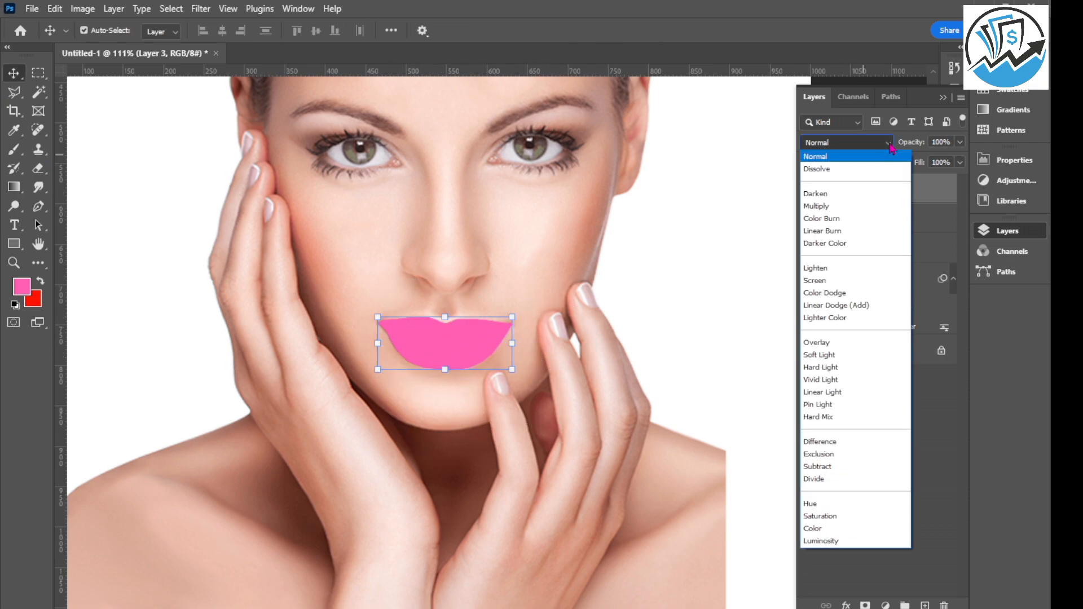
{"action": "left_click", "coordinate": [827, 206]}
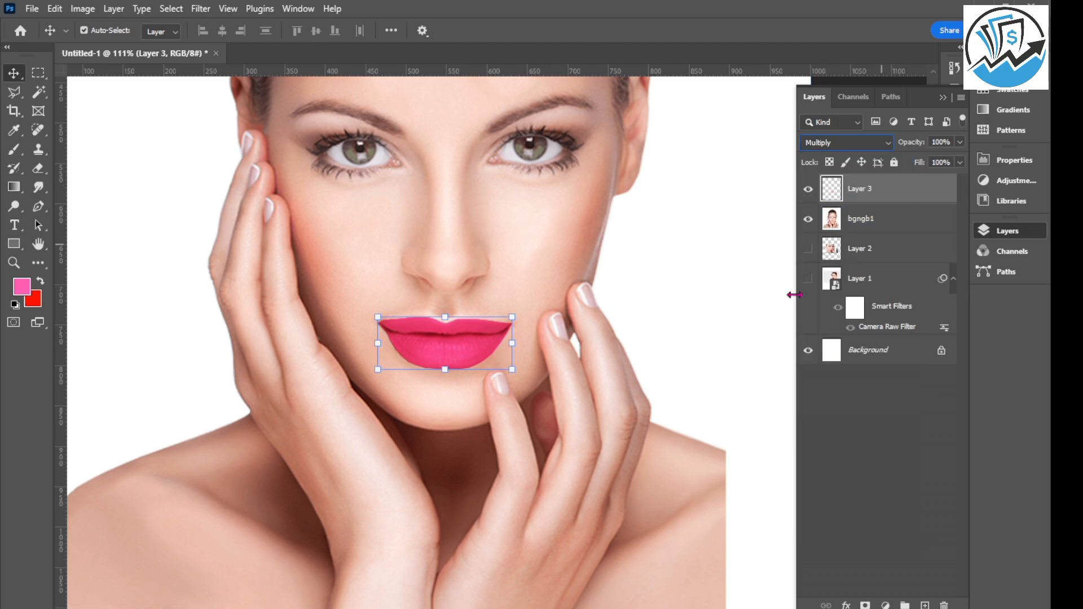
{"action": "left_click", "coordinate": [156, 259]}
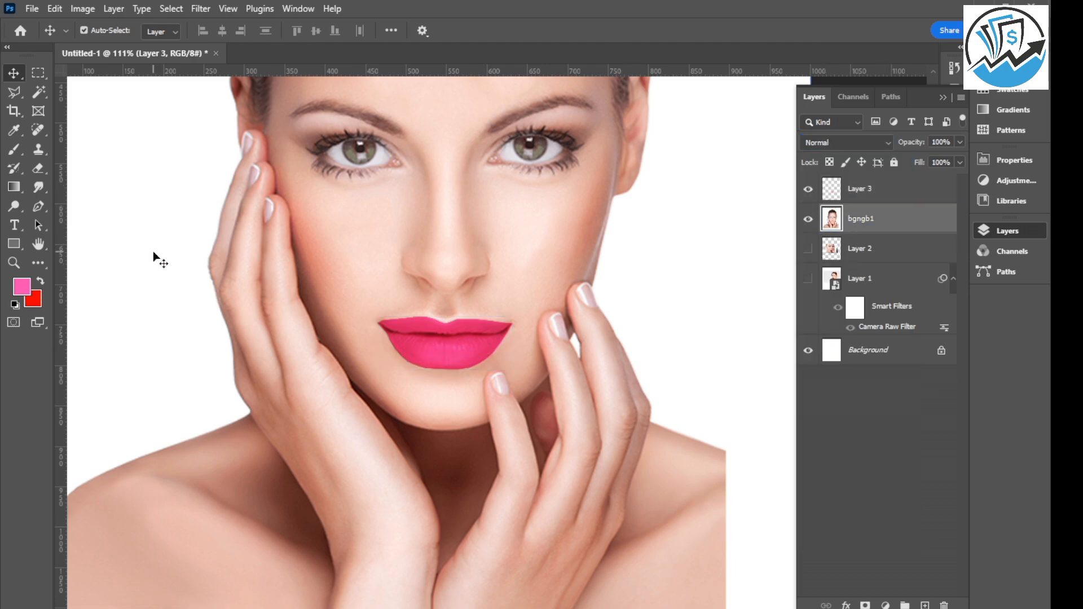
{"action": "scroll", "coordinate": [479, 366], "scroll_direction": "up", "scroll_amount": 3}
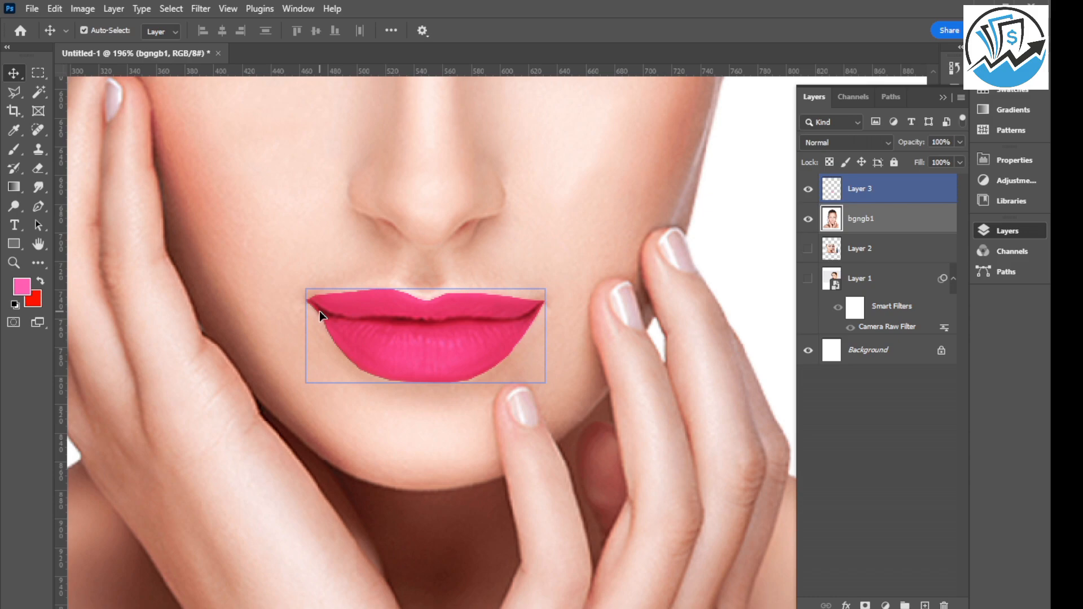
{"action": "left_click", "coordinate": [960, 143]}
{"action": "left_click_drag", "start_coordinate": [932, 164], "coordinate": [921, 166]}
{"action": "key", "text": "ctrl+z"}
Select Layer 3, try its opacity at 52%, and return it to 100%.
{"action": "left_click", "coordinate": [866, 195]}
{"action": "left_click", "coordinate": [960, 142]}
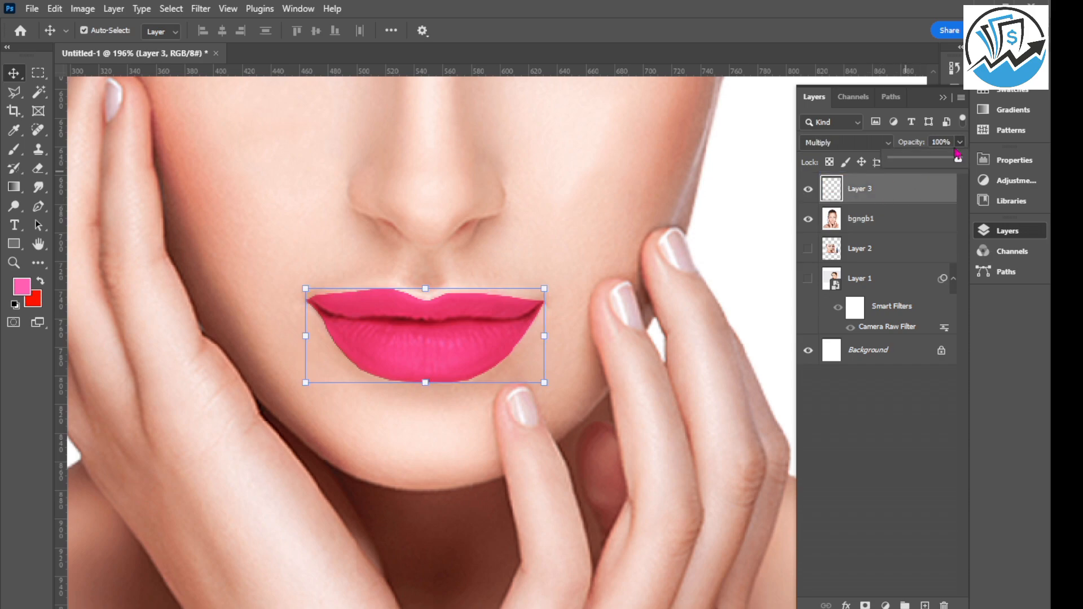
{"action": "left_click", "coordinate": [930, 164]}
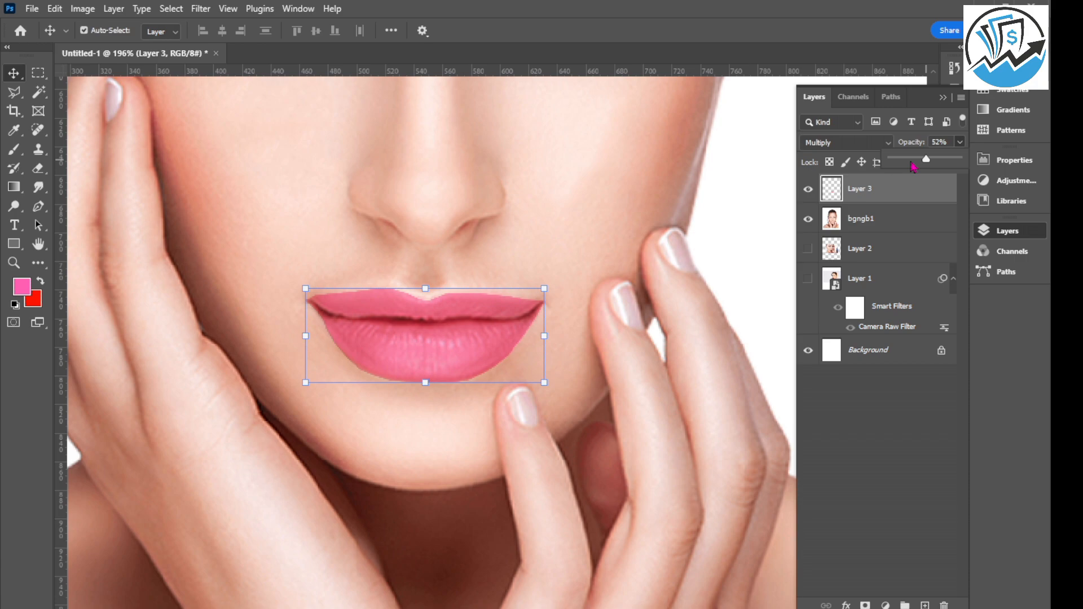
{"action": "left_click_drag", "start_coordinate": [927, 163], "coordinate": [991, 164]}
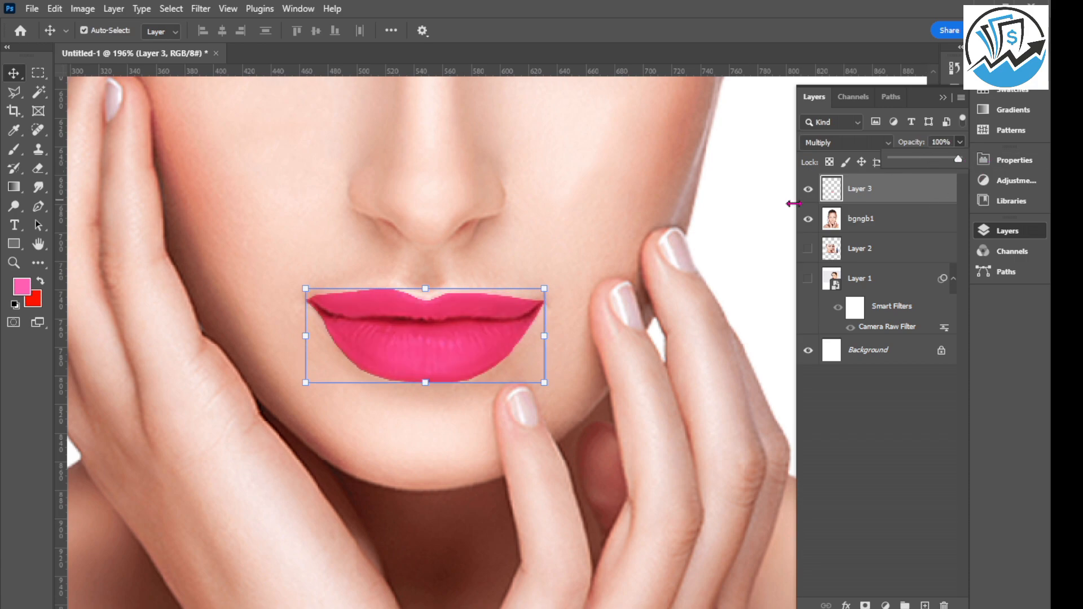
Soften the edges of the pink lip color on Layer 3 with a Gaussian Blur.
{"action": "left_click", "coordinate": [201, 9]}
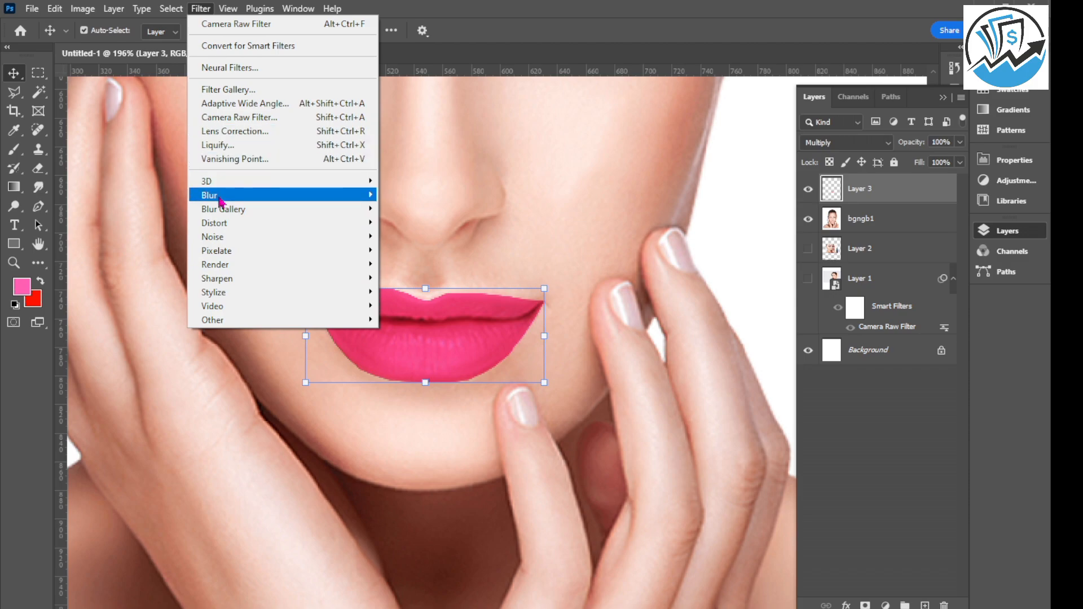
{"action": "mouse_move", "coordinate": [220, 202]}
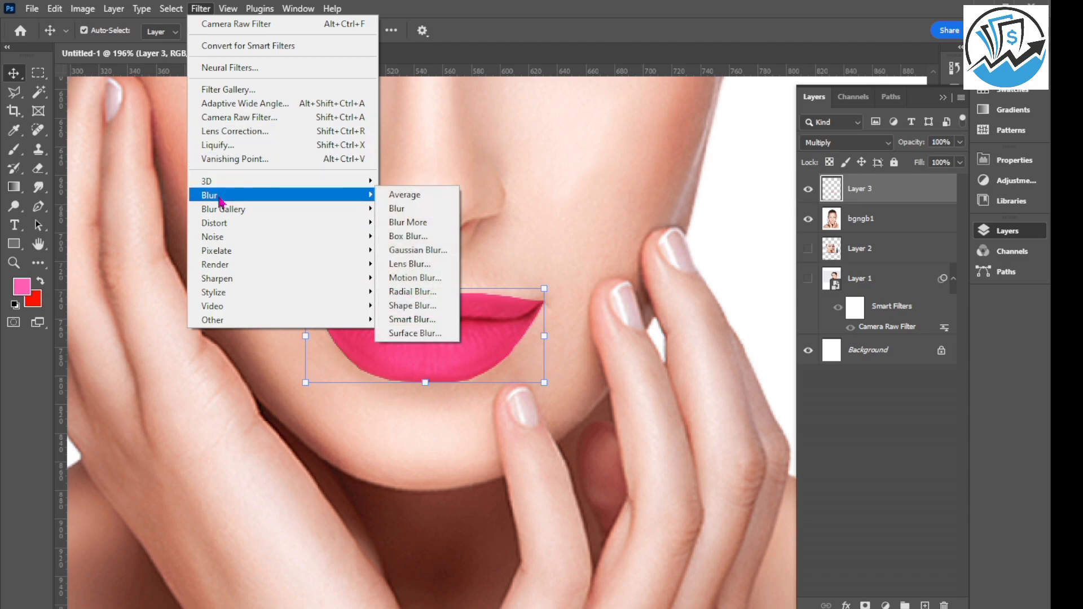
{"action": "left_click", "coordinate": [411, 252]}
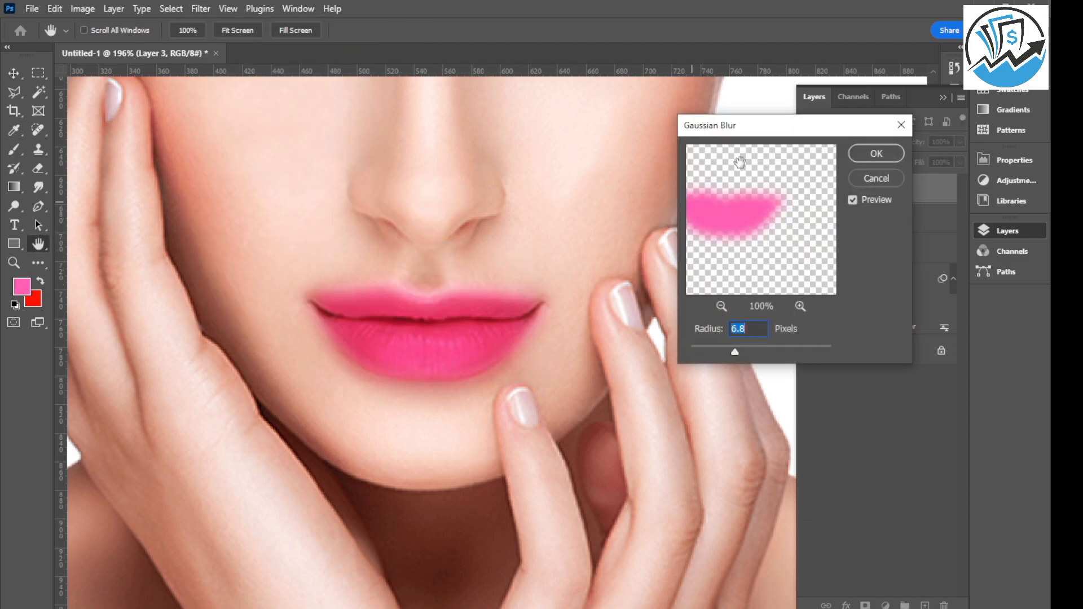
{"action": "left_click_drag", "start_coordinate": [764, 134], "coordinate": [791, 138]}
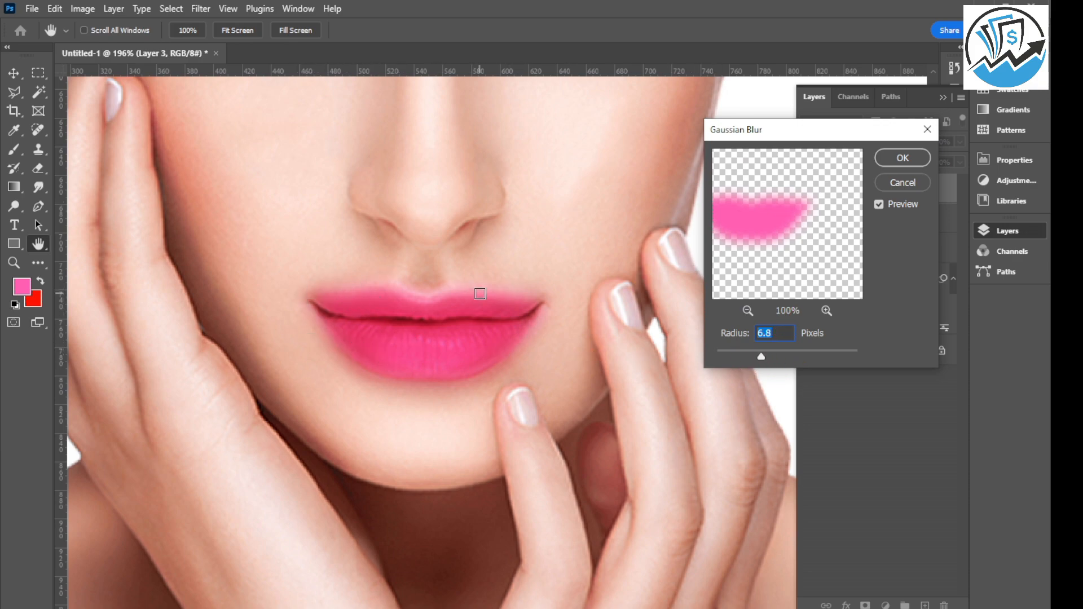
{"action": "left_click_drag", "start_coordinate": [763, 366], "coordinate": [774, 366]}
{"action": "left_click", "coordinate": [901, 160]}
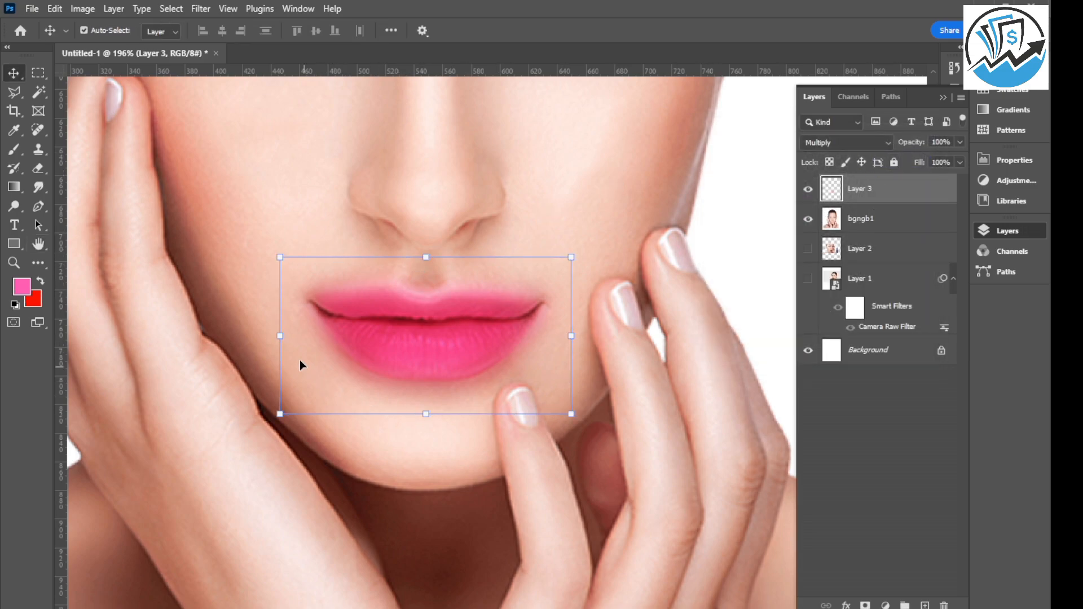
Lower the opacity of Layer 3 to 68% for a more natural lip color.
{"action": "scroll", "coordinate": [300, 360], "scroll_direction": "down", "scroll_amount": 5}
{"action": "scroll", "coordinate": [402, 339], "scroll_direction": "up", "scroll_amount": 2}
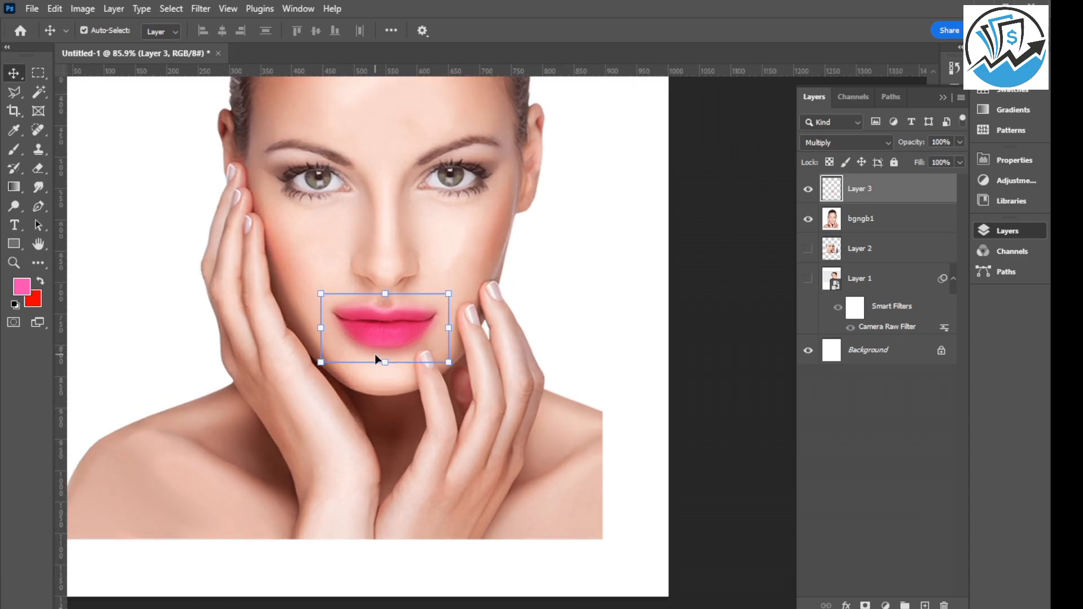
{"action": "scroll", "coordinate": [355, 344], "scroll_direction": "up", "scroll_amount": 2}
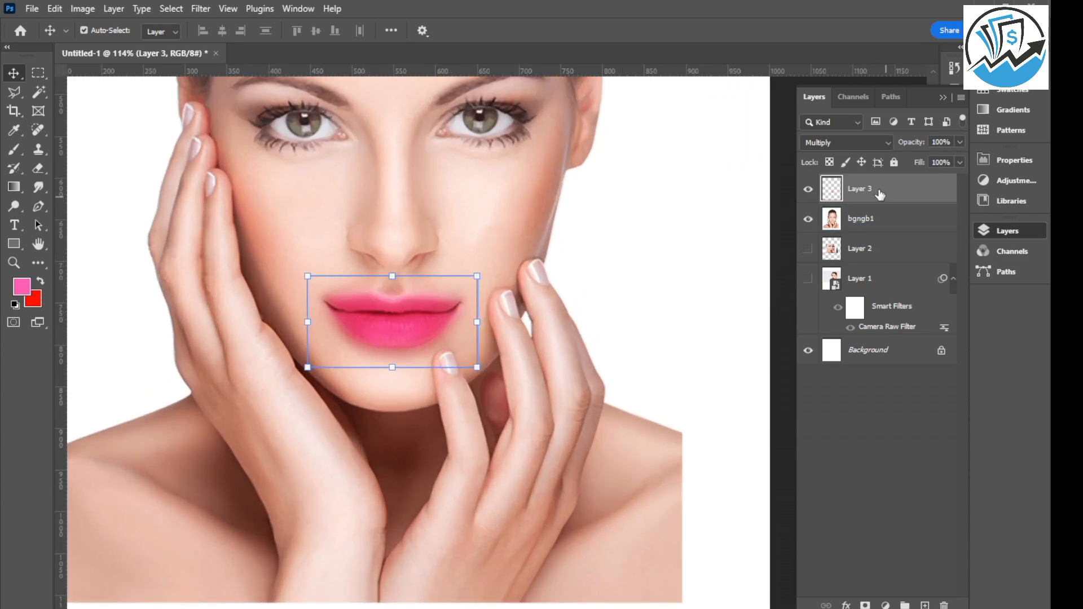
{"action": "left_click", "coordinate": [960, 143]}
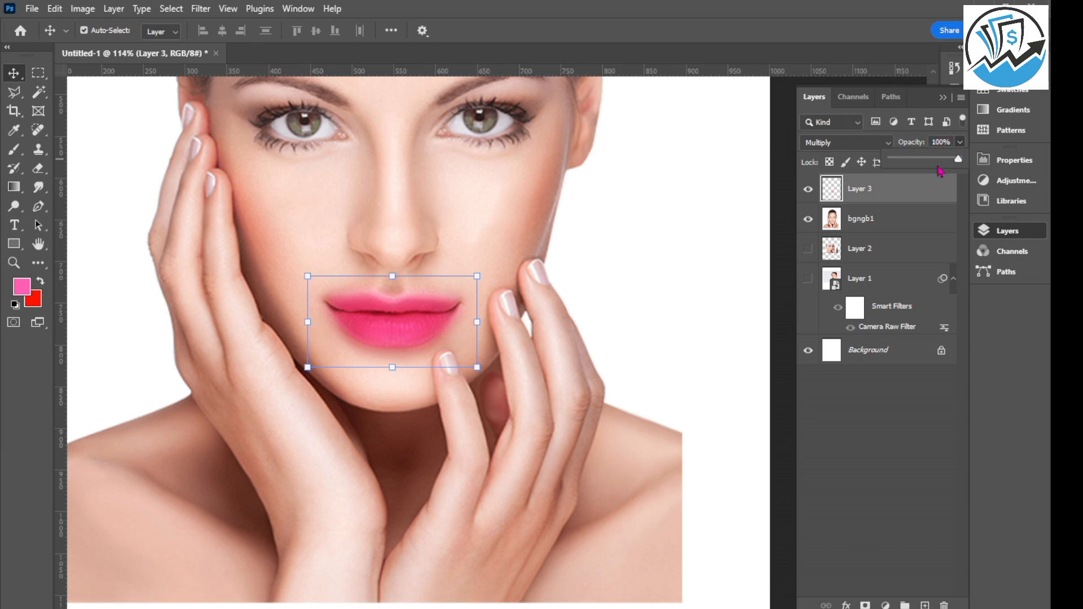
{"action": "left_click_drag", "start_coordinate": [943, 171], "coordinate": [942, 168]}
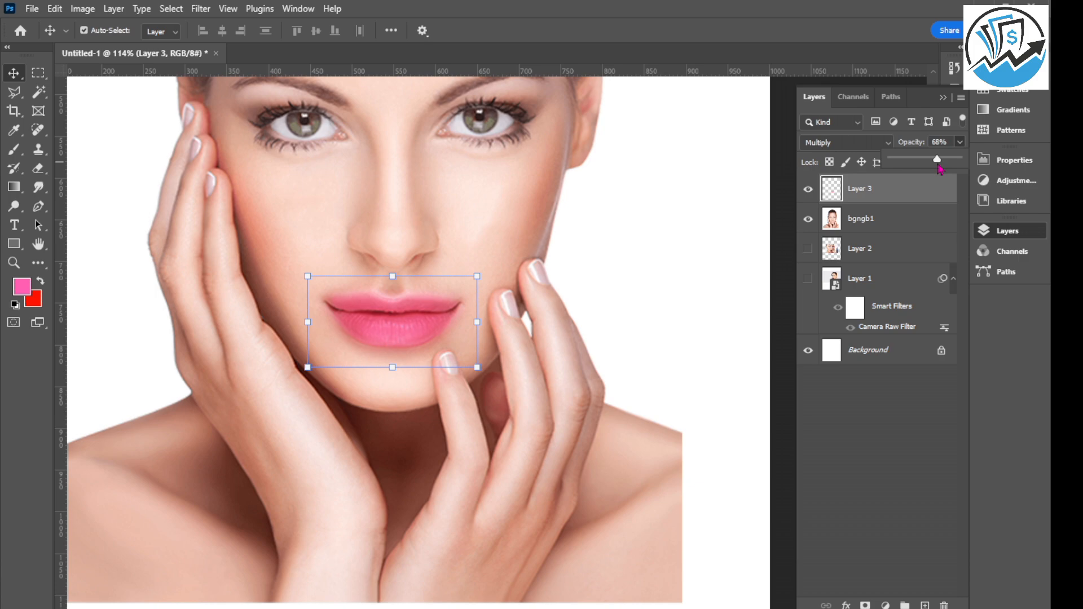
{"action": "left_click", "coordinate": [527, 264]}
Toggle Layer 3's visibility to compare the lips with the original, and merge it down into the bgngb1 layer.
{"action": "scroll", "coordinate": [497, 276], "scroll_direction": "down", "scroll_amount": 5}
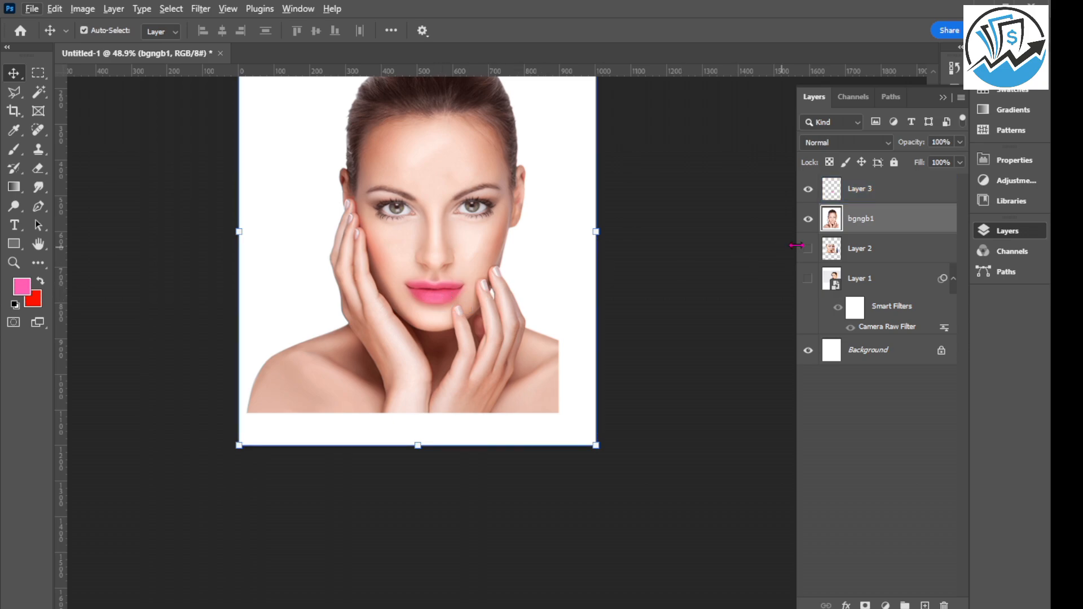
{"action": "left_click", "coordinate": [816, 195]}
{"action": "left_click", "coordinate": [810, 194]}
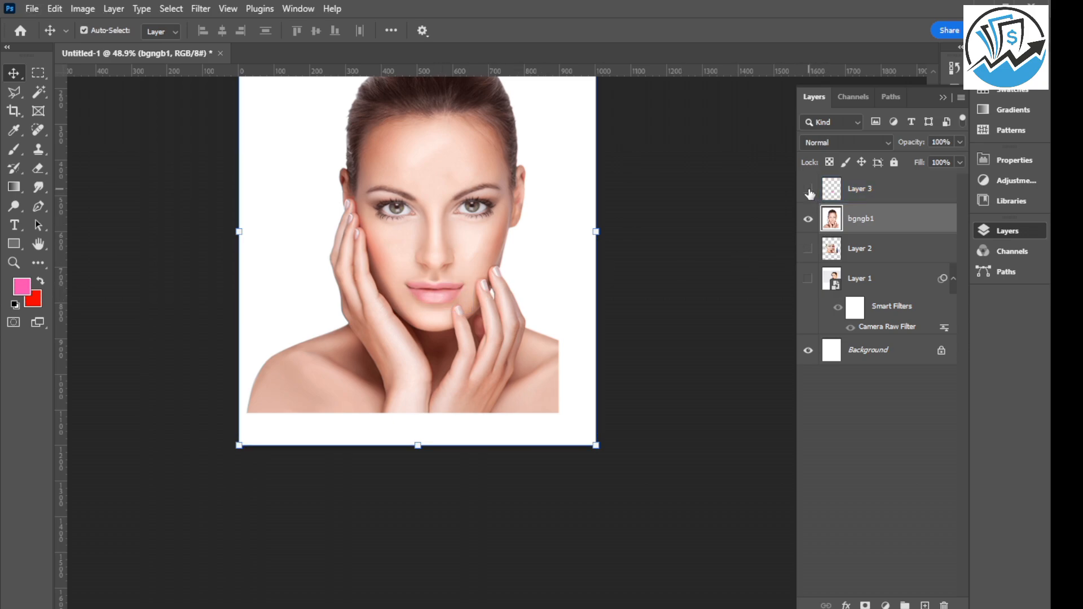
{"action": "left_click", "coordinate": [810, 193]}
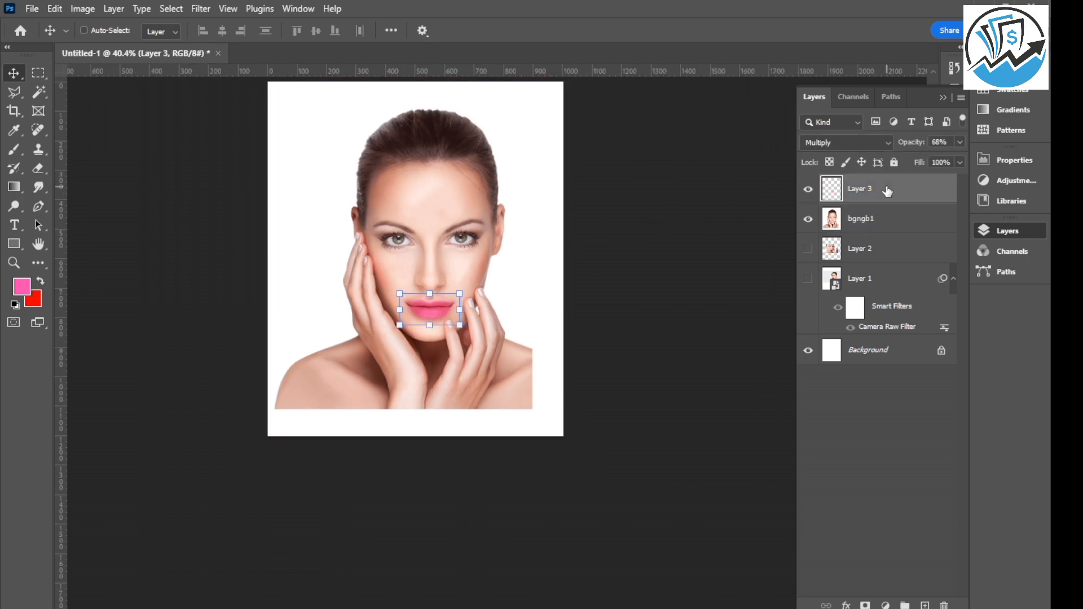
{"action": "key", "text": "ctrl+e"}
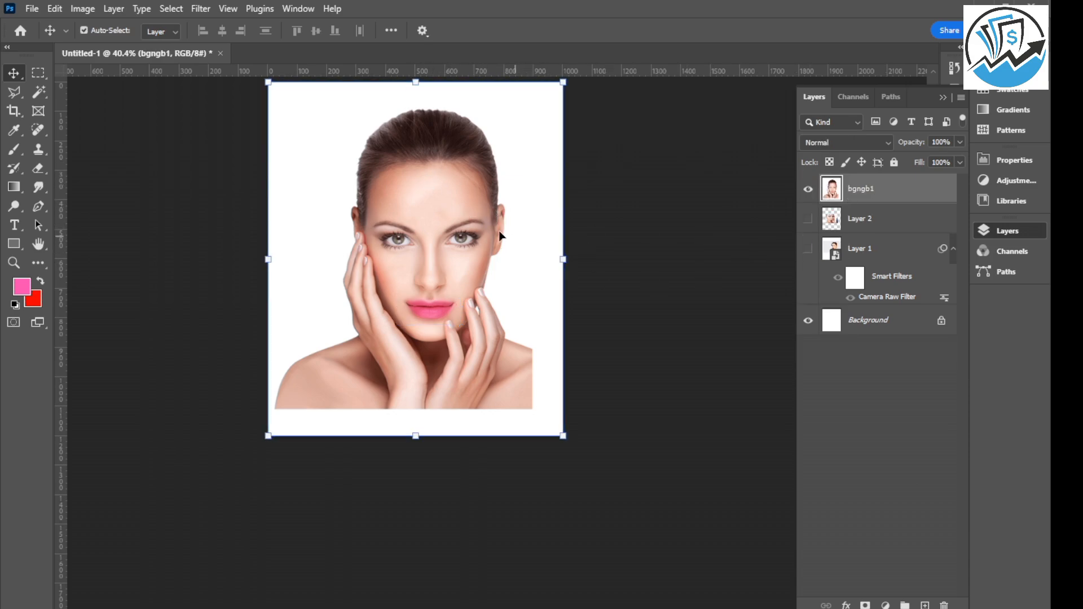
Hide the Background layer, and shift the bgngb1 portrait slightly down and scale it to 90.49%.
{"action": "left_click", "coordinate": [807, 322]}
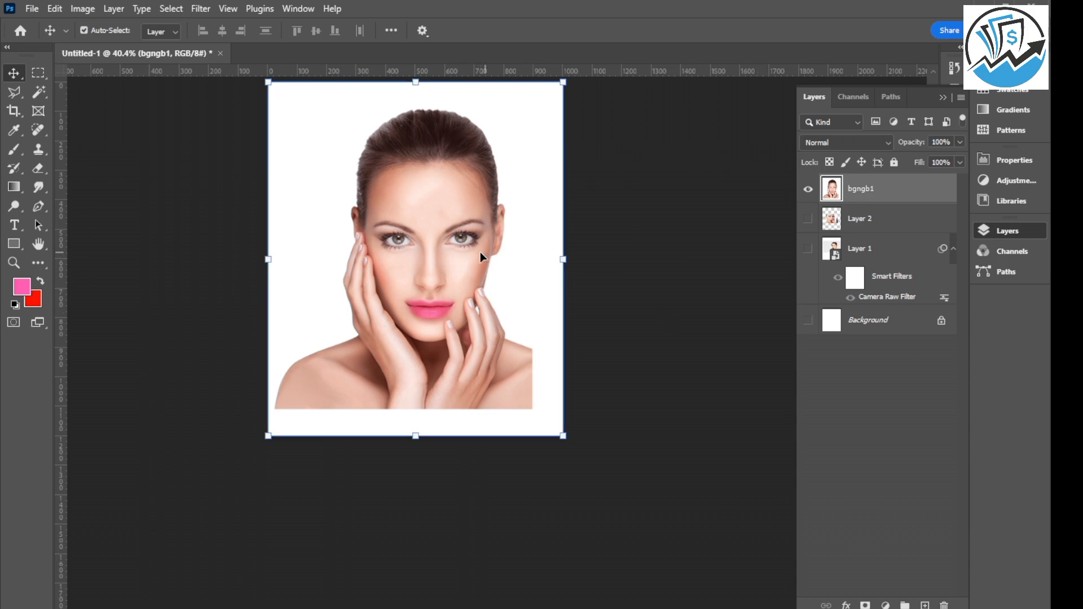
{"action": "left_click", "coordinate": [884, 326]}
{"action": "left_click", "coordinate": [418, 209]}
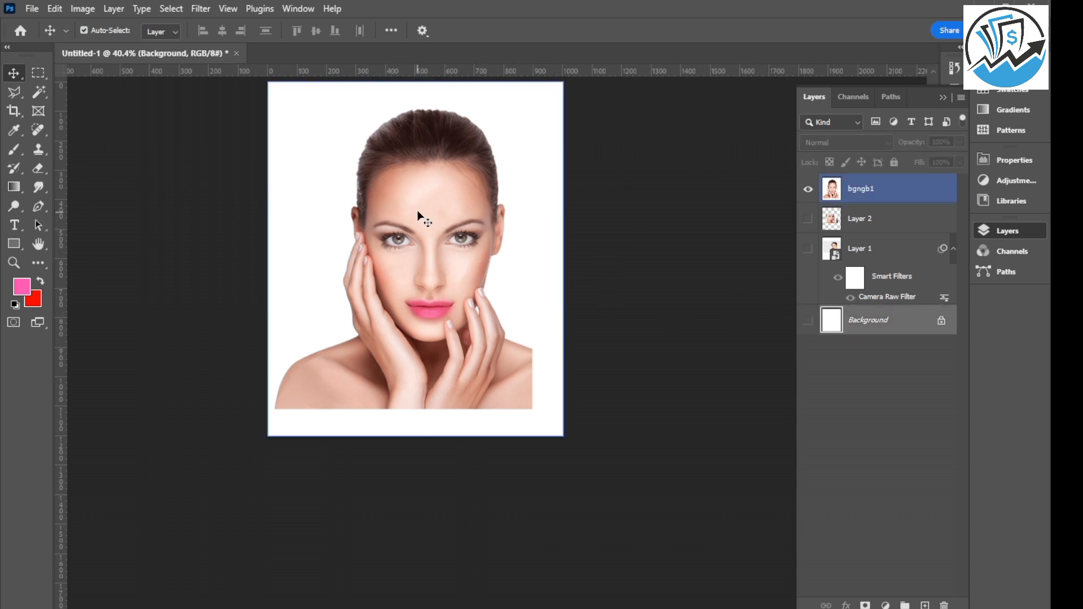
{"action": "mouse_move", "coordinate": [416, 198]}
{"action": "left_mouse_down"}
{"action": "mouse_move", "coordinate": [449, 199]}
{"action": "mouse_move", "coordinate": [413, 194]}
{"action": "mouse_move", "coordinate": [431, 203]}
{"action": "left_mouse_up"}
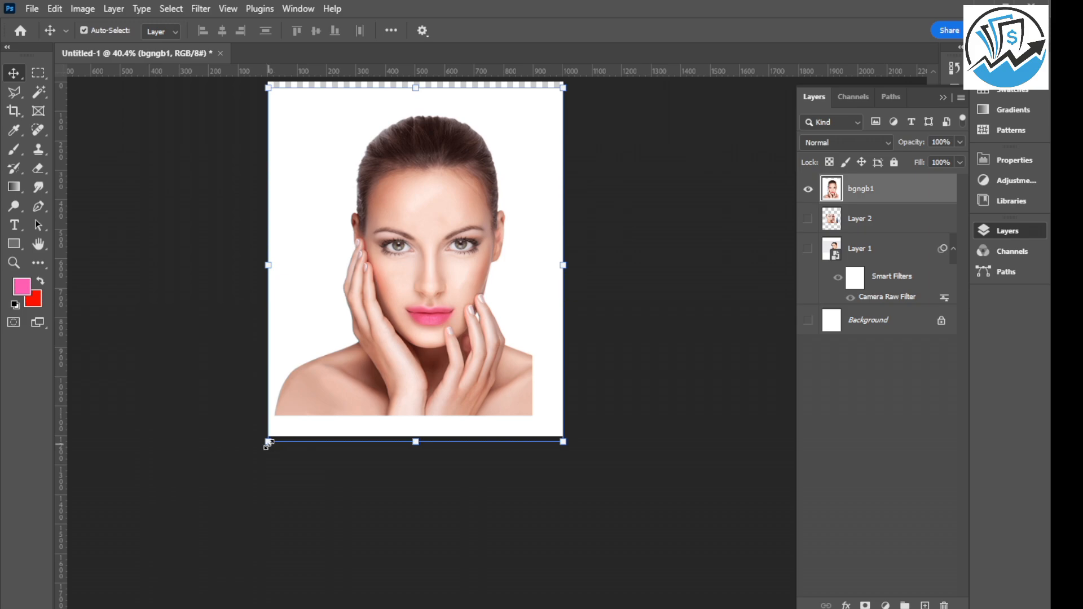
{"action": "left_click_drag", "start_coordinate": [268, 441], "coordinate": [284, 428]}
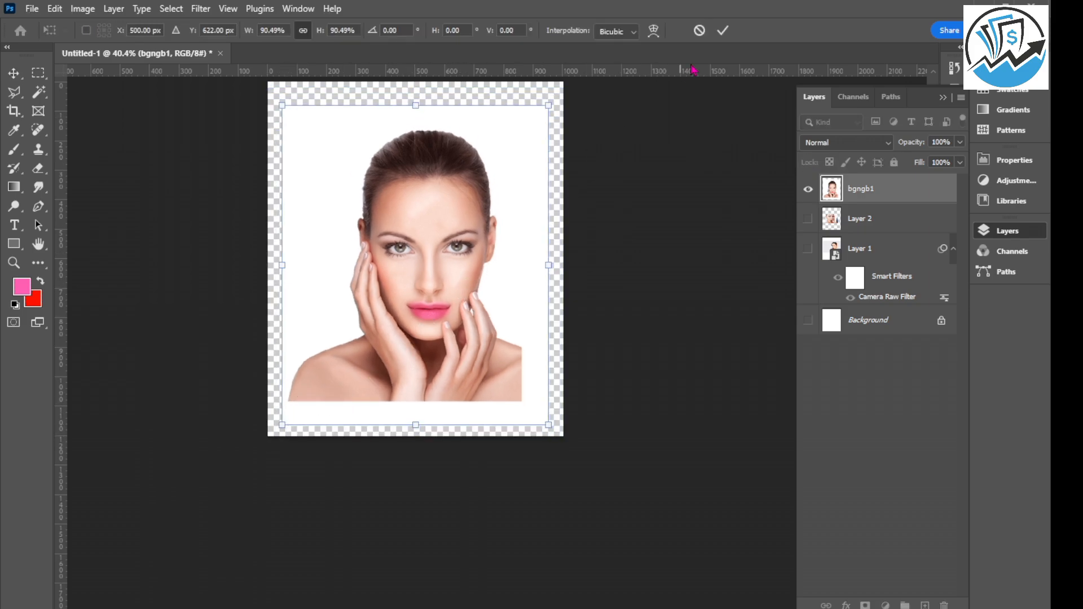
{"action": "left_click", "coordinate": [723, 31]}
Delete the white backdrop around the bgngb1 portrait using the Magic Wand, clear the selection, and return to the Move tool.
{"action": "scroll", "coordinate": [443, 230], "scroll_direction": "up", "scroll_amount": 1}
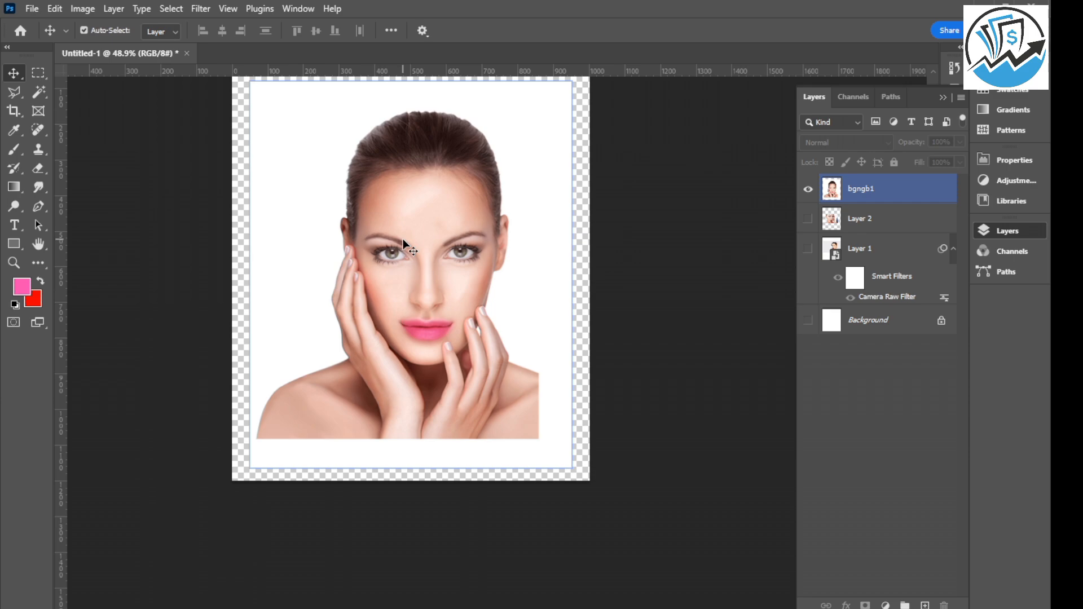
{"action": "left_click", "coordinate": [298, 123]}
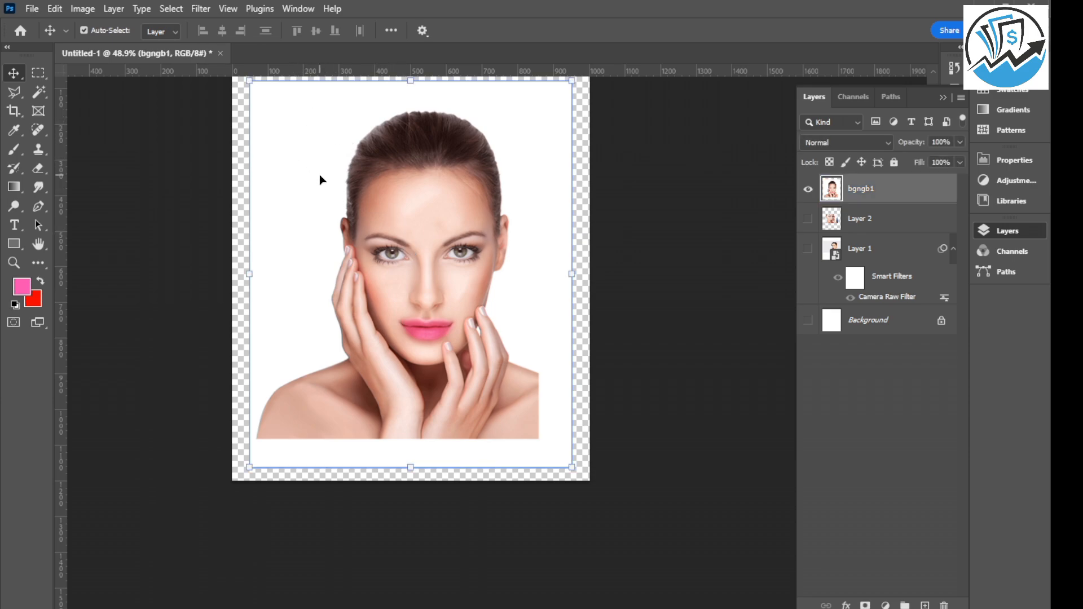
{"action": "left_click", "coordinate": [40, 94]}
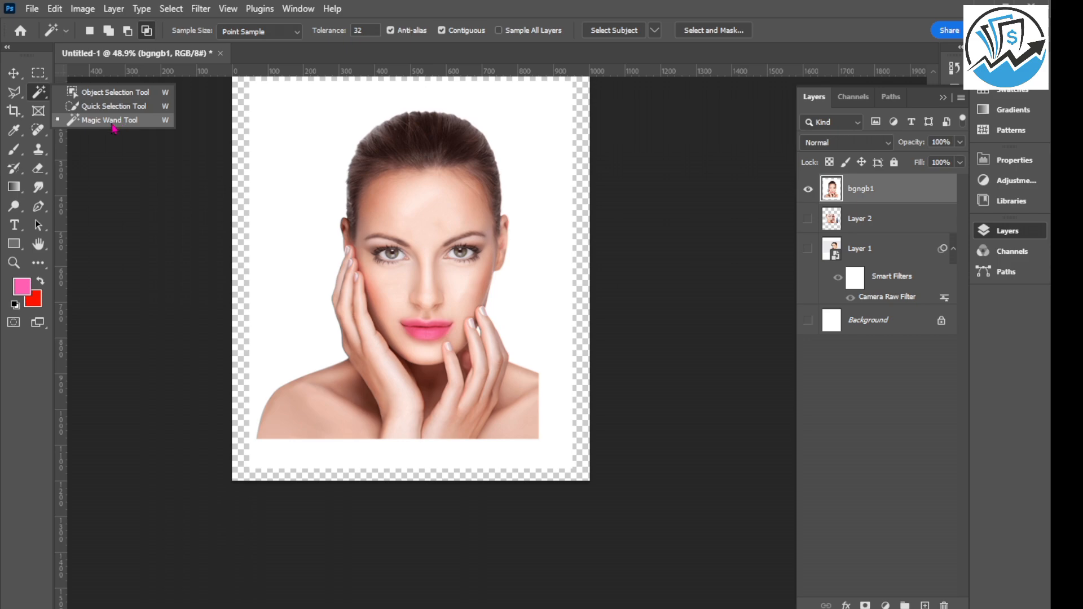
{"action": "left_click", "coordinate": [113, 126]}
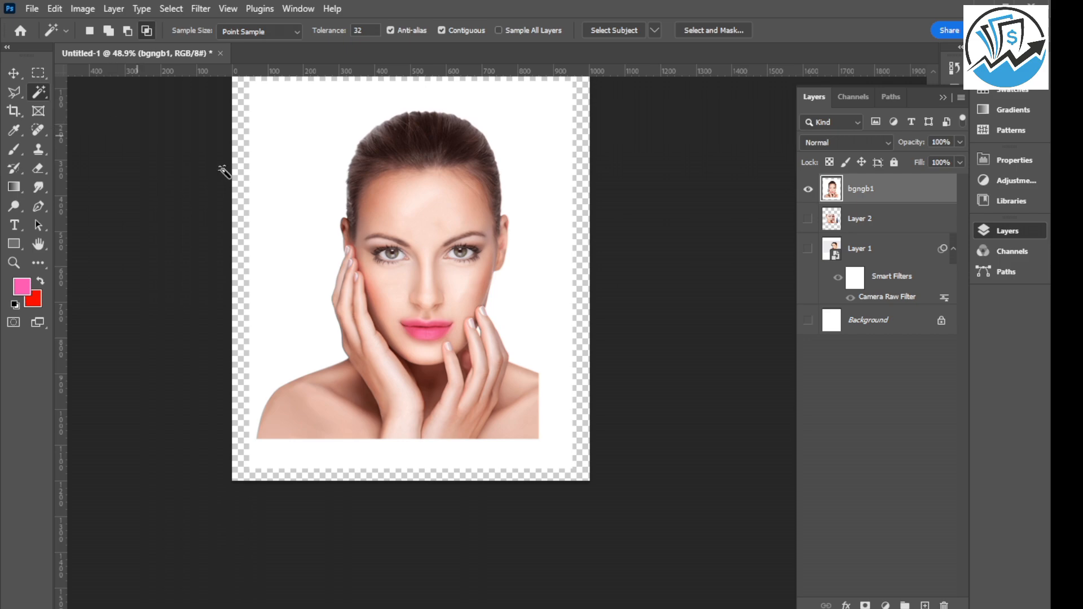
{"action": "left_click", "coordinate": [316, 151]}
{"action": "key", "text": "Delete"}
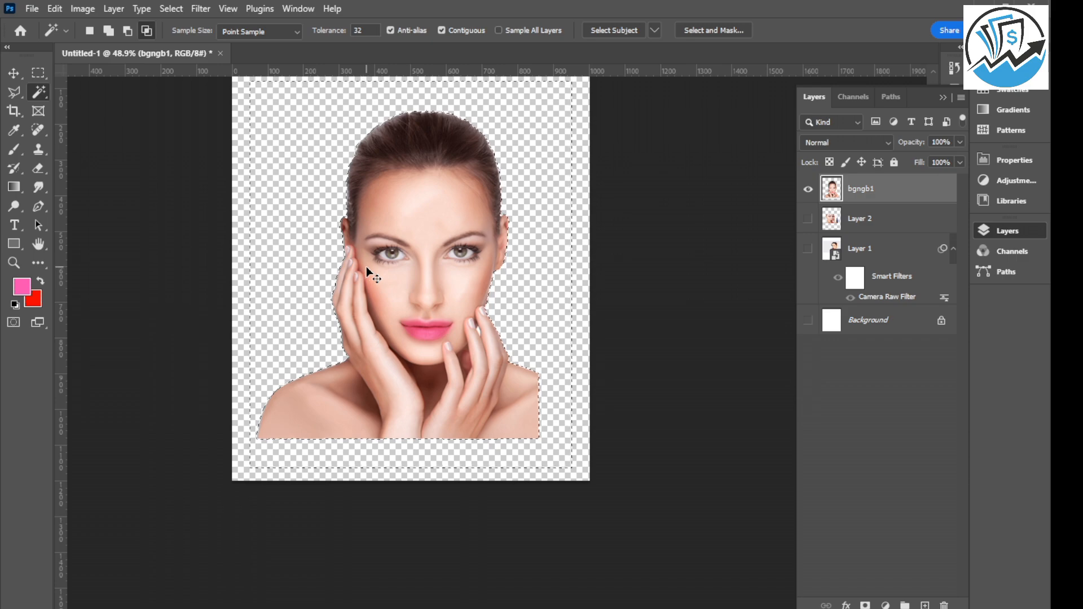
{"action": "key", "text": "ctrl+d"}
{"action": "left_click", "coordinate": [13, 72]}
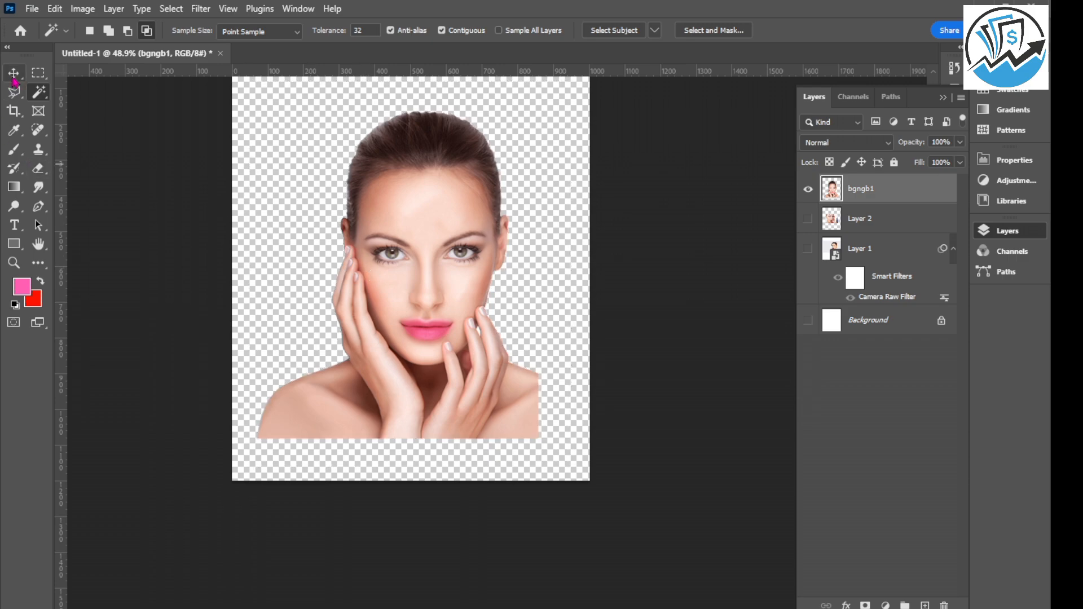
{"action": "left_click", "coordinate": [412, 299]}
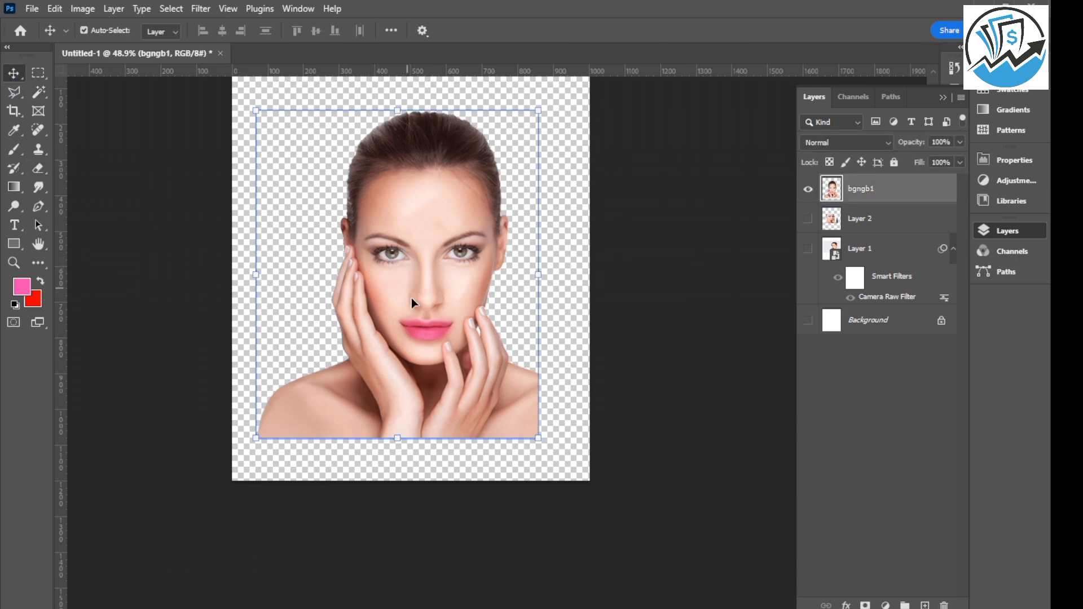
{"action": "scroll", "coordinate": [451, 296], "scroll_direction": "down", "scroll_amount": 2}
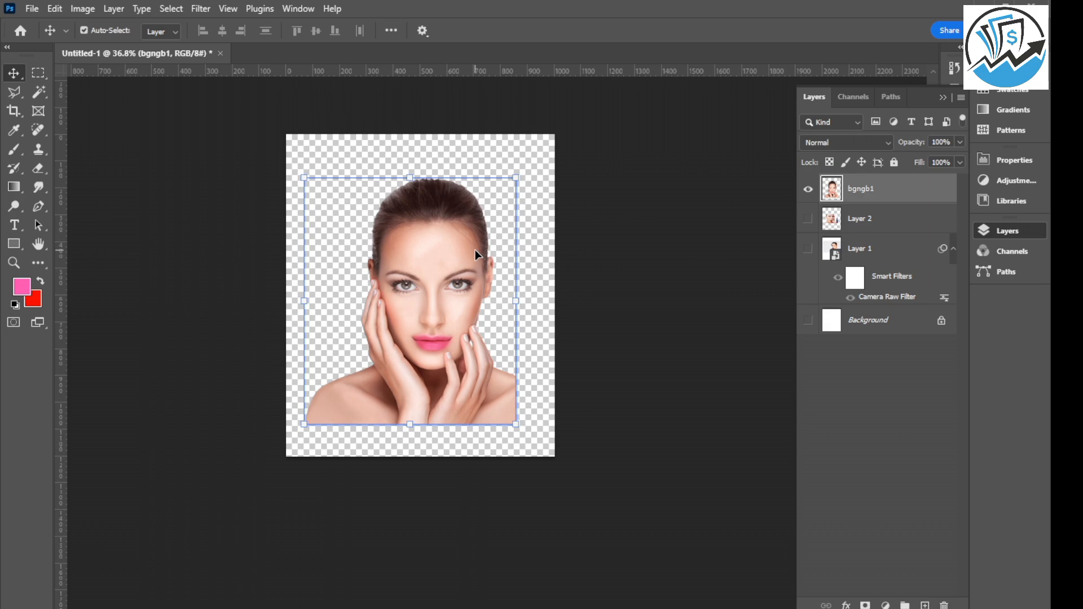
Add a Solid Color fill layer in blue 1594ff directly beneath the bgngb1 portrait.
{"action": "left_click", "coordinate": [883, 223]}
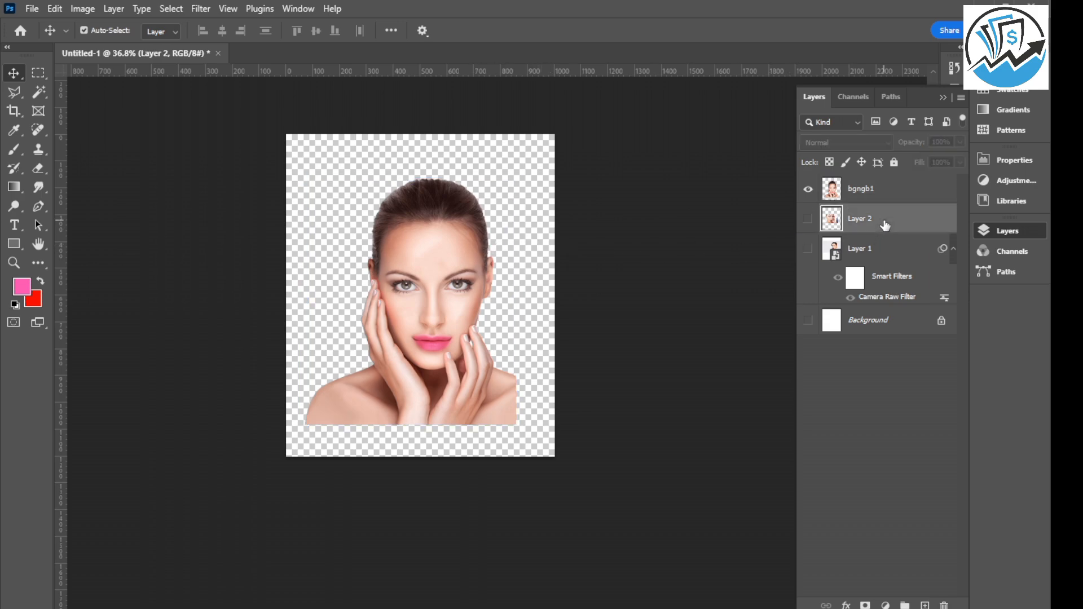
{"action": "left_click", "coordinate": [886, 605]}
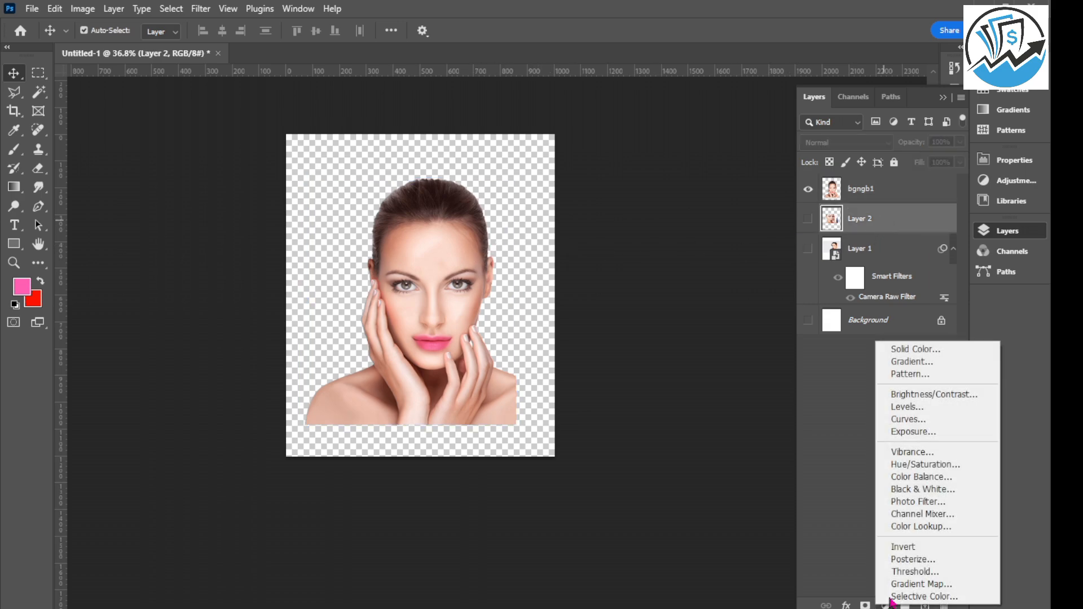
{"action": "left_click", "coordinate": [914, 351]}
{"action": "mouse_move", "coordinate": [866, 359]}
{"action": "left_mouse_down"}
{"action": "mouse_move", "coordinate": [871, 377]}
{"action": "mouse_move", "coordinate": [872, 363]}
{"action": "left_mouse_up"}
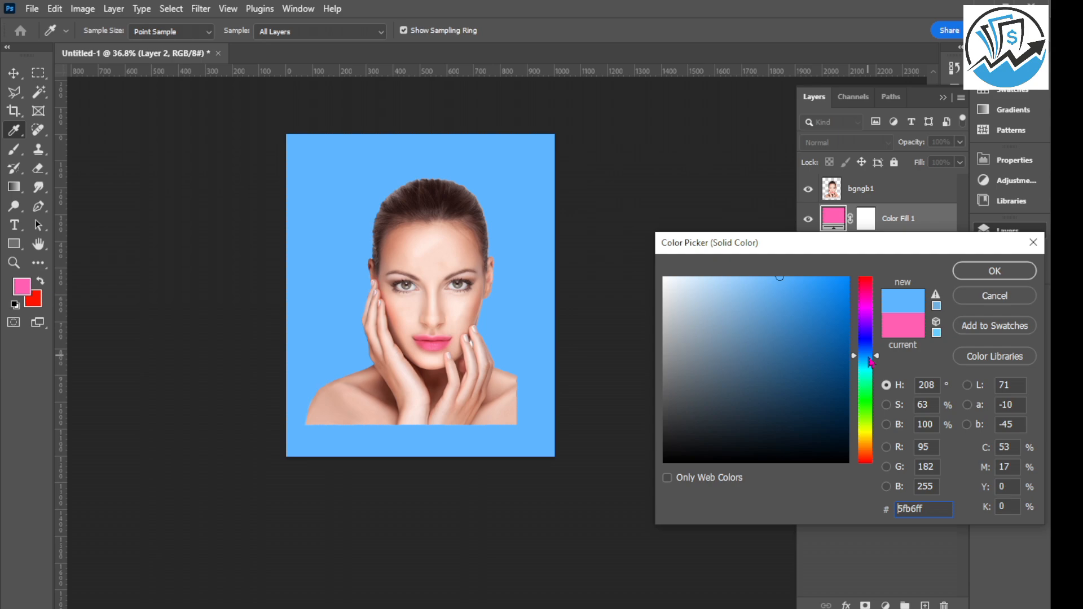
{"action": "left_click_drag", "start_coordinate": [836, 292], "coordinate": [838, 260]}
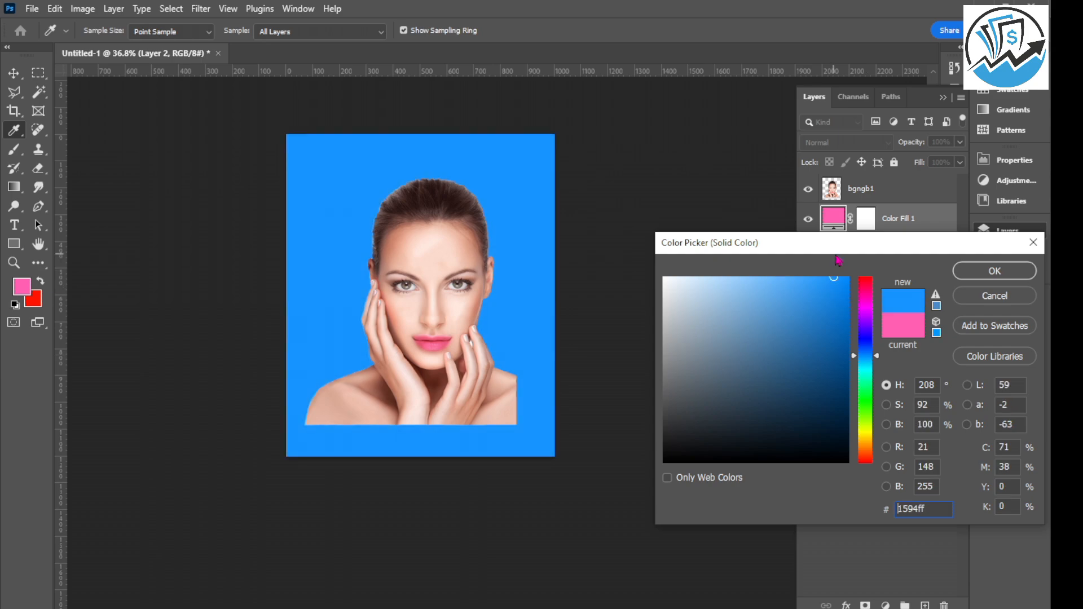
{"action": "left_click", "coordinate": [975, 273]}
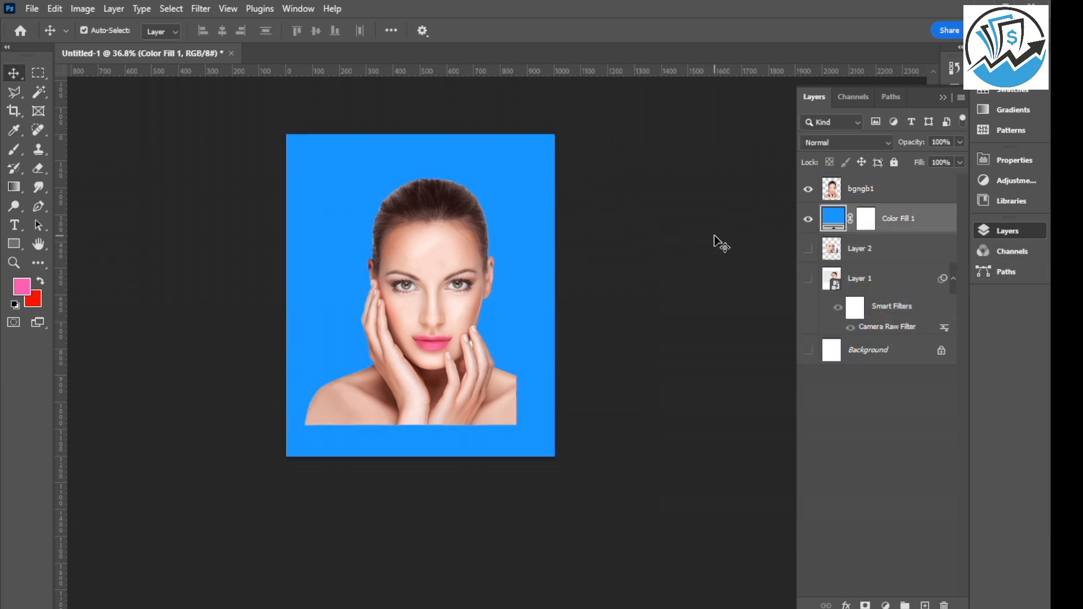
Merge the bgngb1 portrait with the blue Color Fill 1 layer, and clear the layer selection.
{"action": "left_click", "coordinate": [899, 190], "text": "shift"}
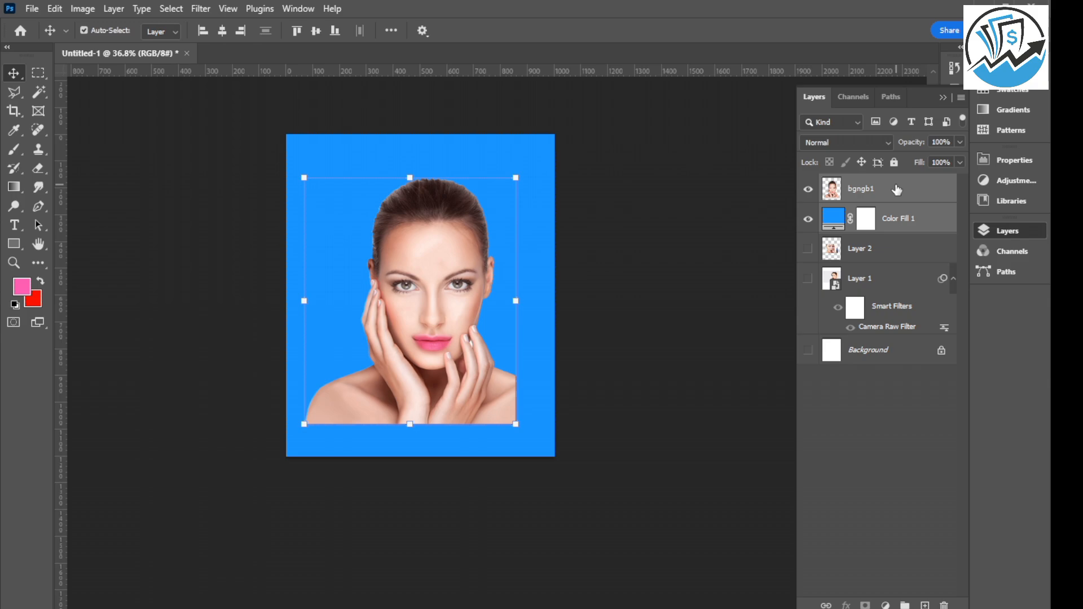
{"action": "key", "text": "ctrl"}
{"action": "key", "text": "ctrl+e"}
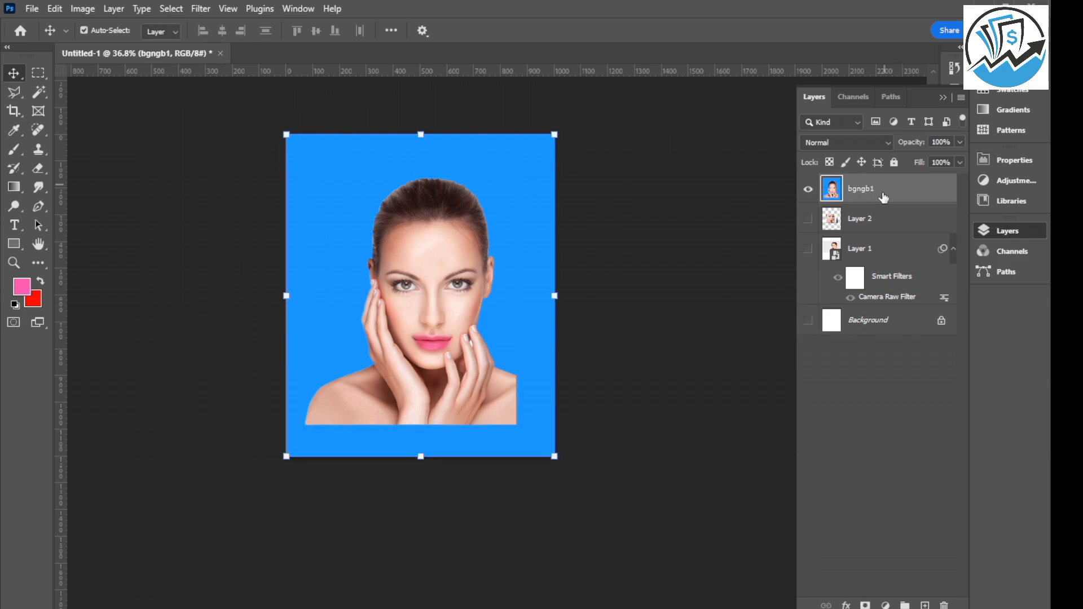
{"action": "left_click", "coordinate": [687, 243]}
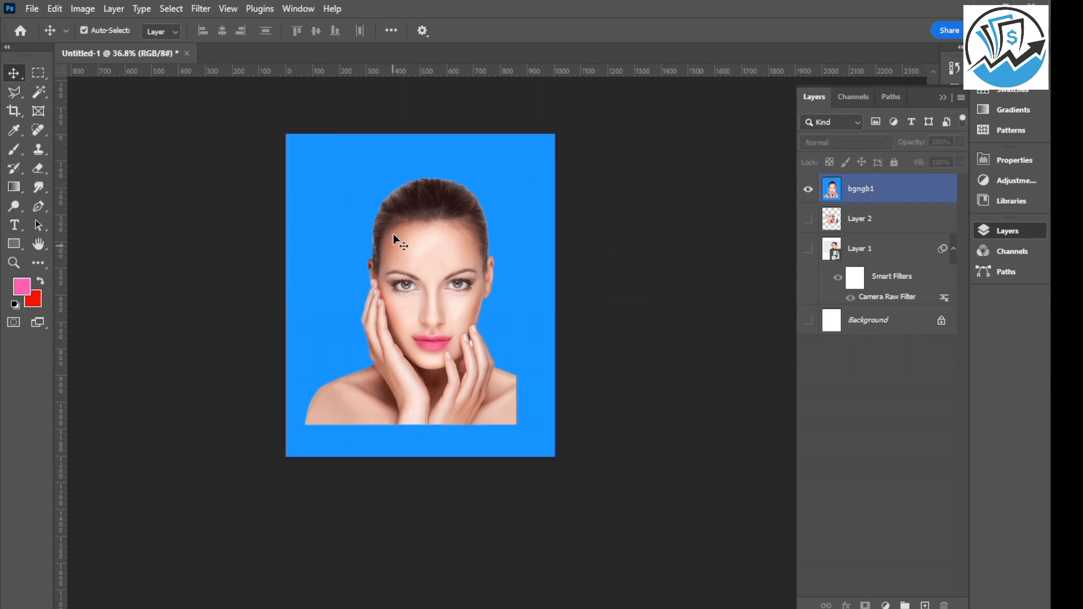
Activate the Crop tool, and switch to Chrome to search Google for the passport image size.
{"action": "left_click", "coordinate": [15, 115]}
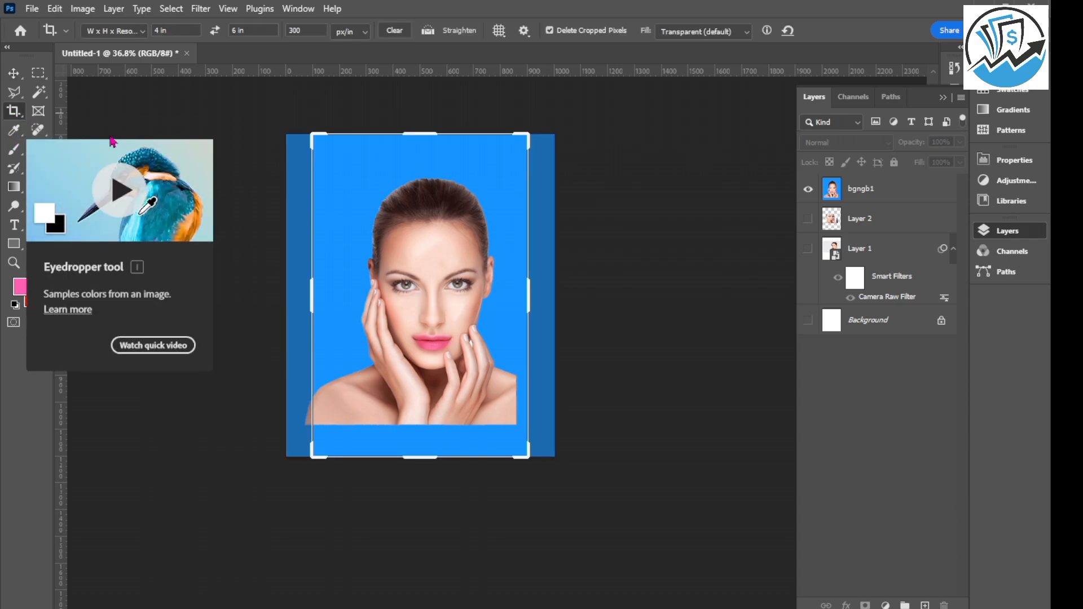
{"action": "left_click", "coordinate": [160, 30]}
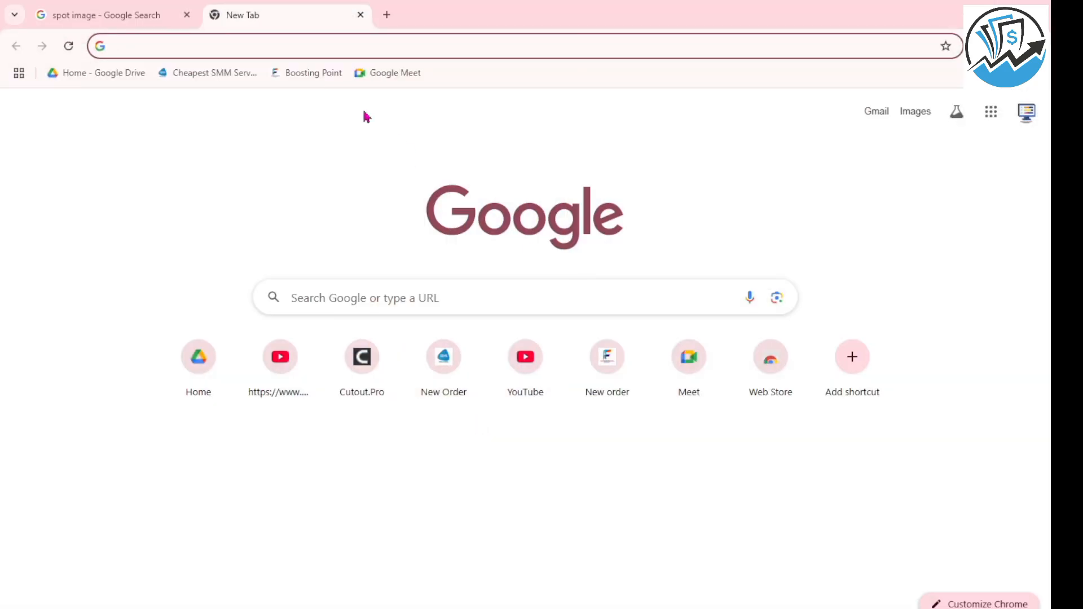
{"action": "left_click", "coordinate": [148, 43]}
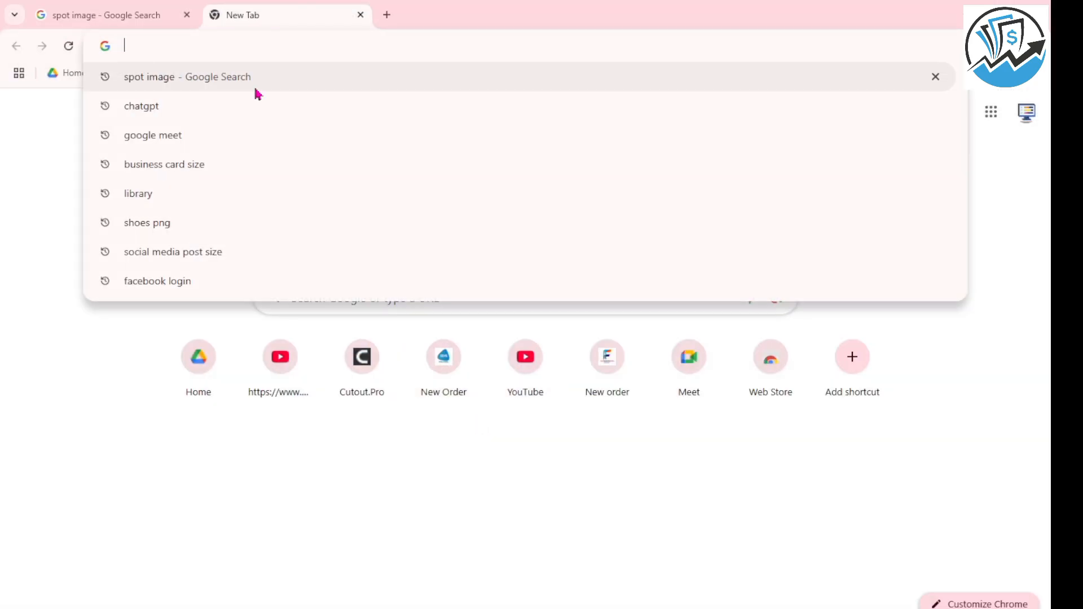
{"action": "type", "text": "passport image"}
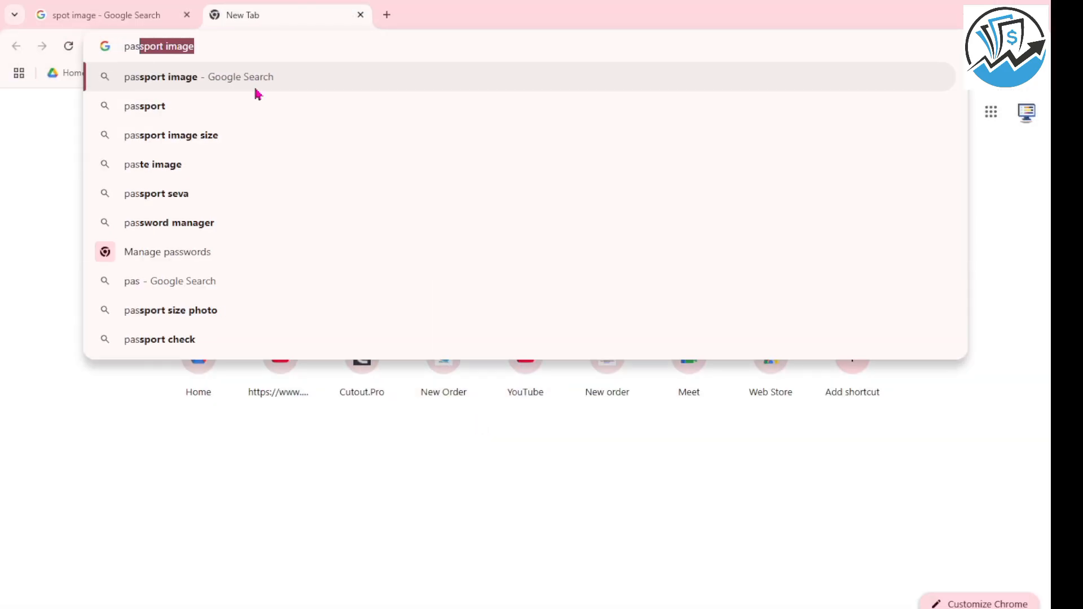
{"action": "left_click", "coordinate": [172, 136]}
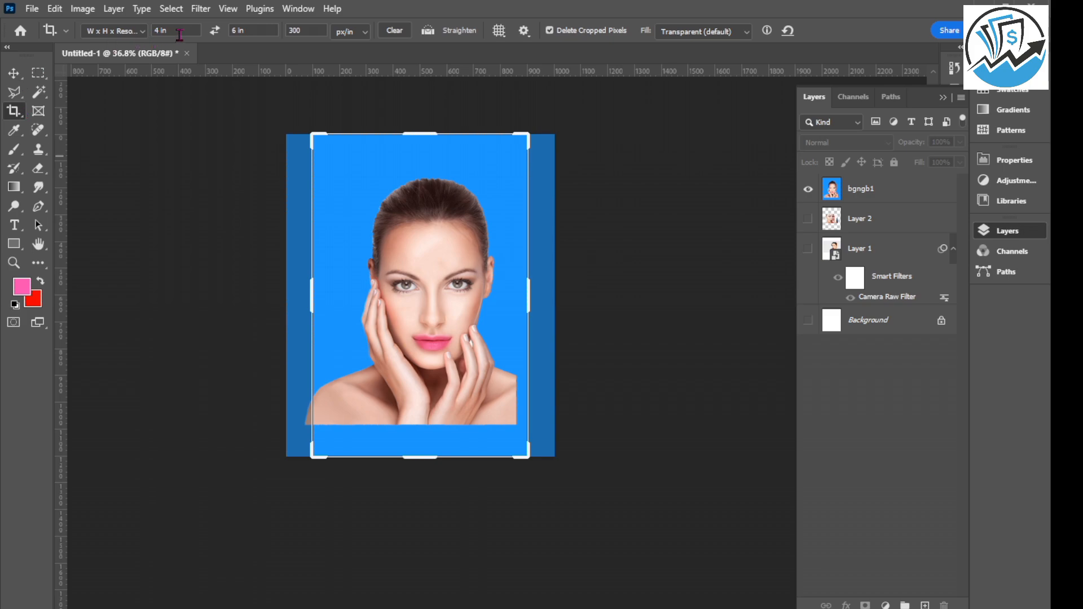
Back in Photoshop, set the crop size to 40 cm wide by 50 cm high.
{"action": "left_click", "coordinate": [187, 30]}
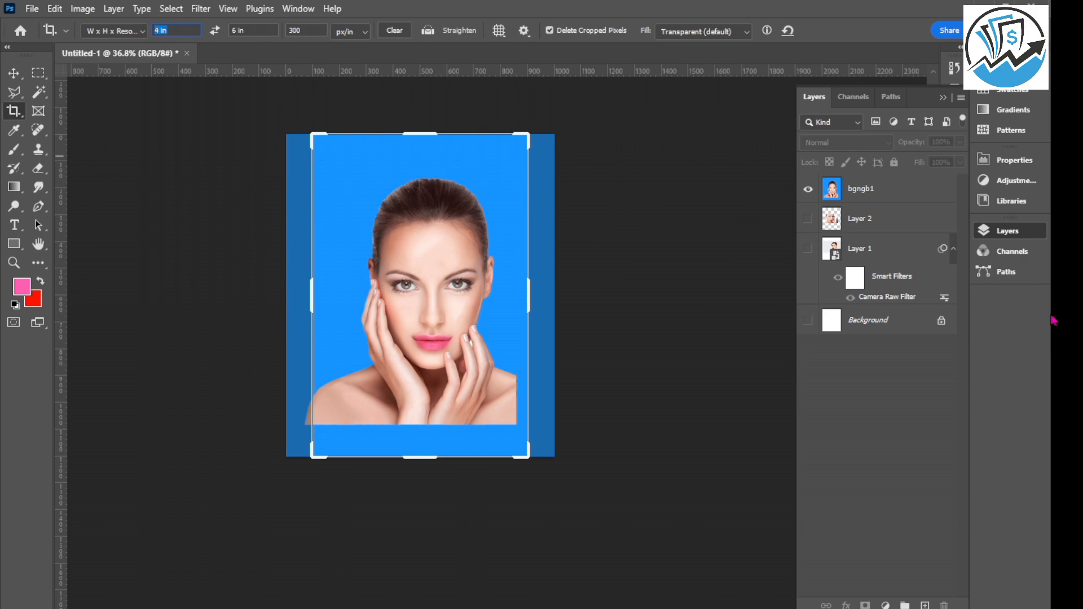
{"action": "type", "text": "40"}
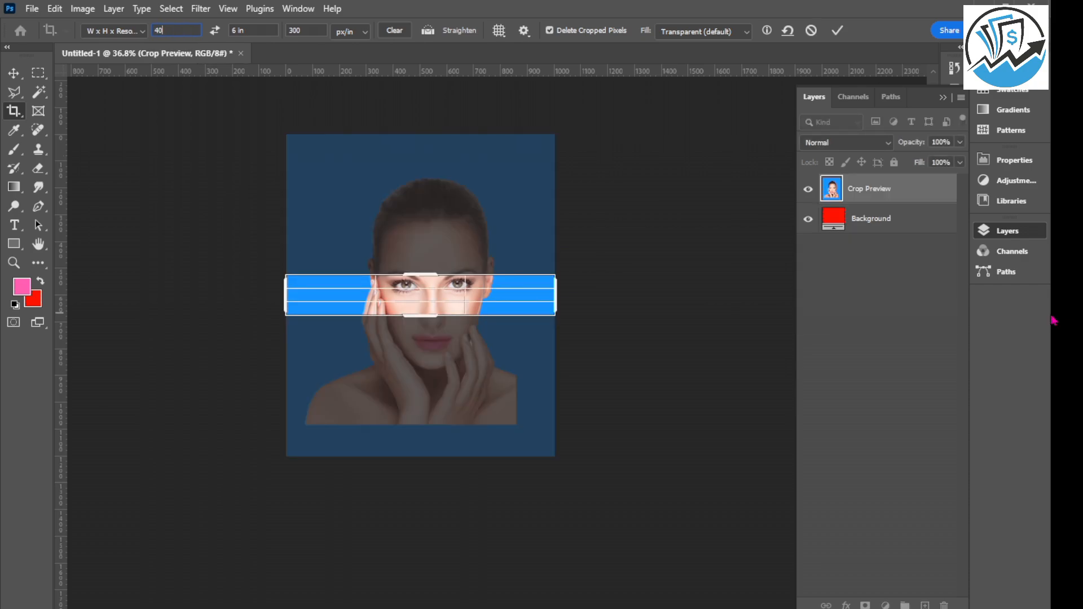
{"action": "type", "text": "cm"}
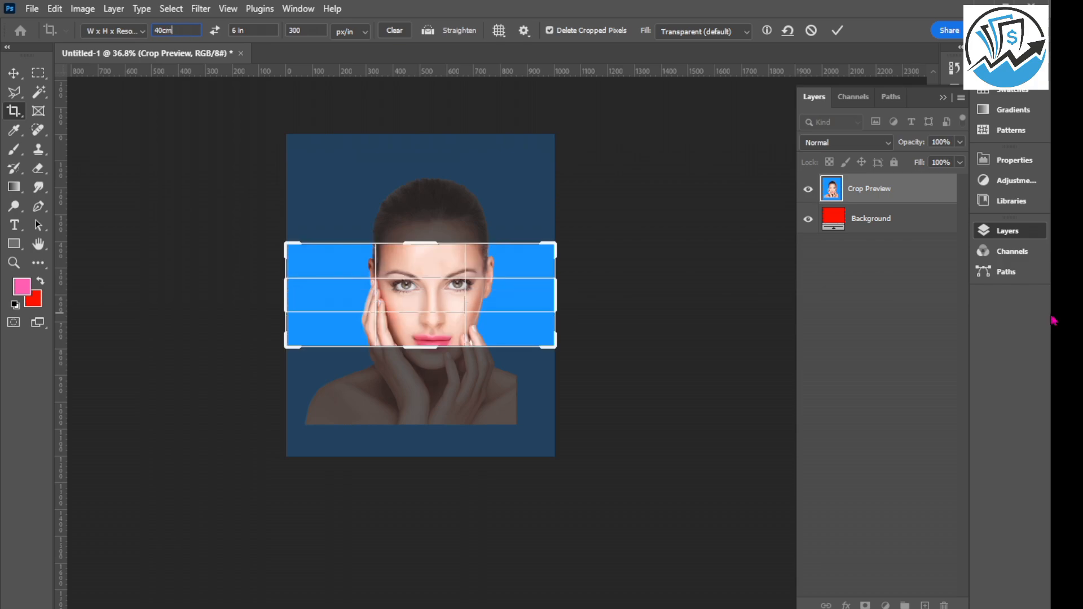
{"action": "key", "text": "Tab"}
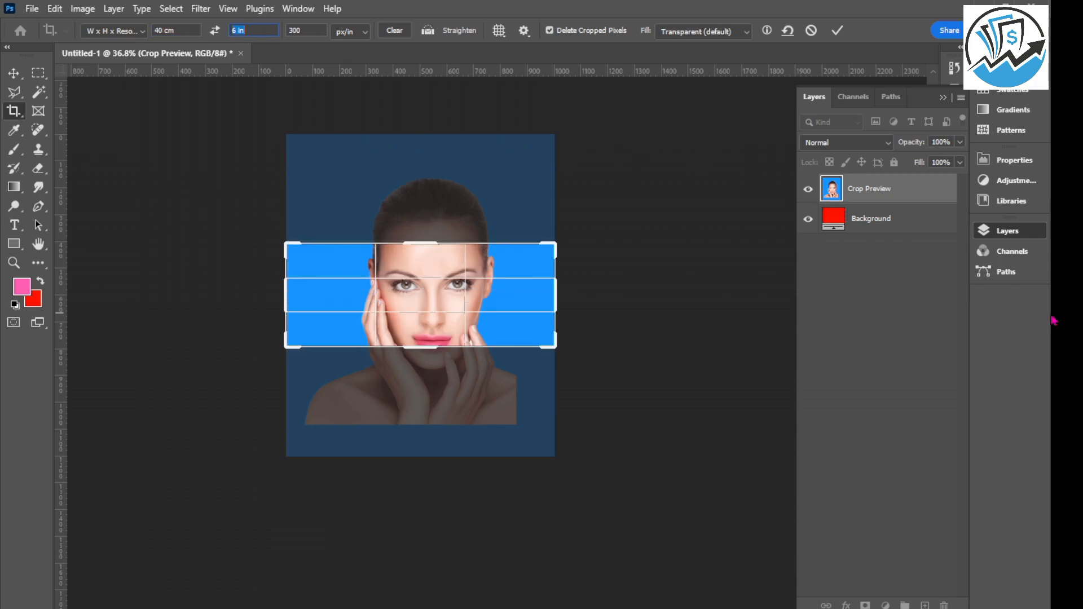
{"action": "type", "text": "50"}
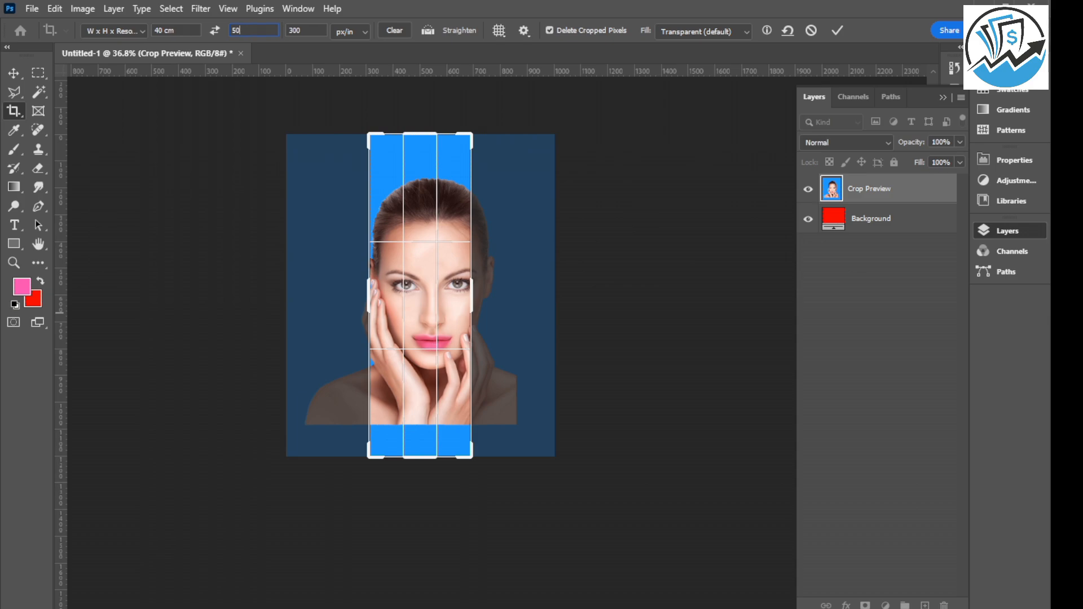
{"action": "type", "text": "cm"}
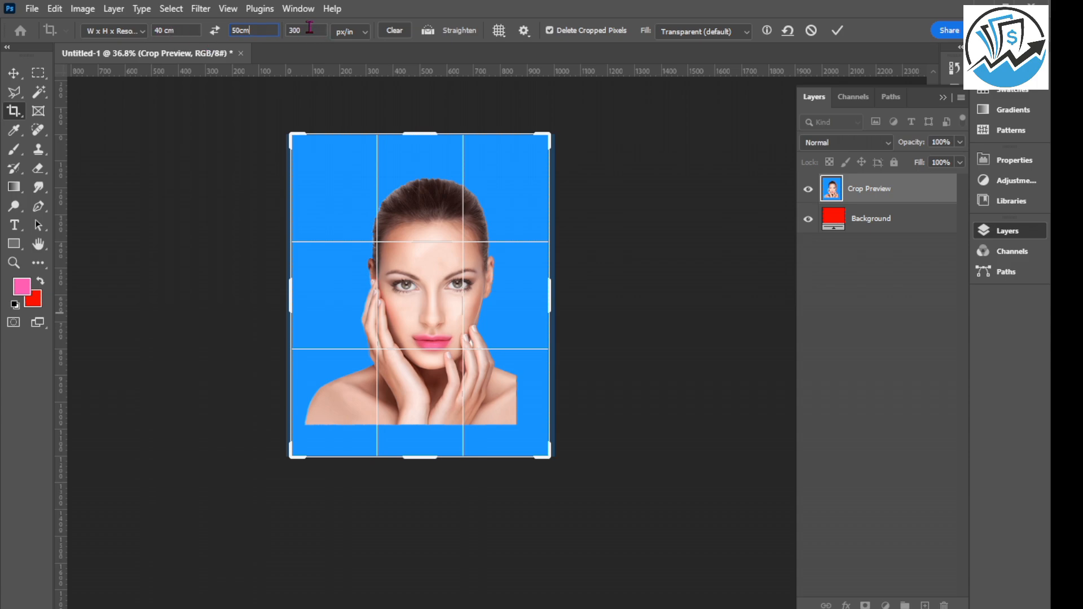
Tighten the crop frame around the woman's head, hands and shoulders, and apply the crop.
{"action": "left_click_drag", "start_coordinate": [288, 457], "coordinate": [355, 377]}
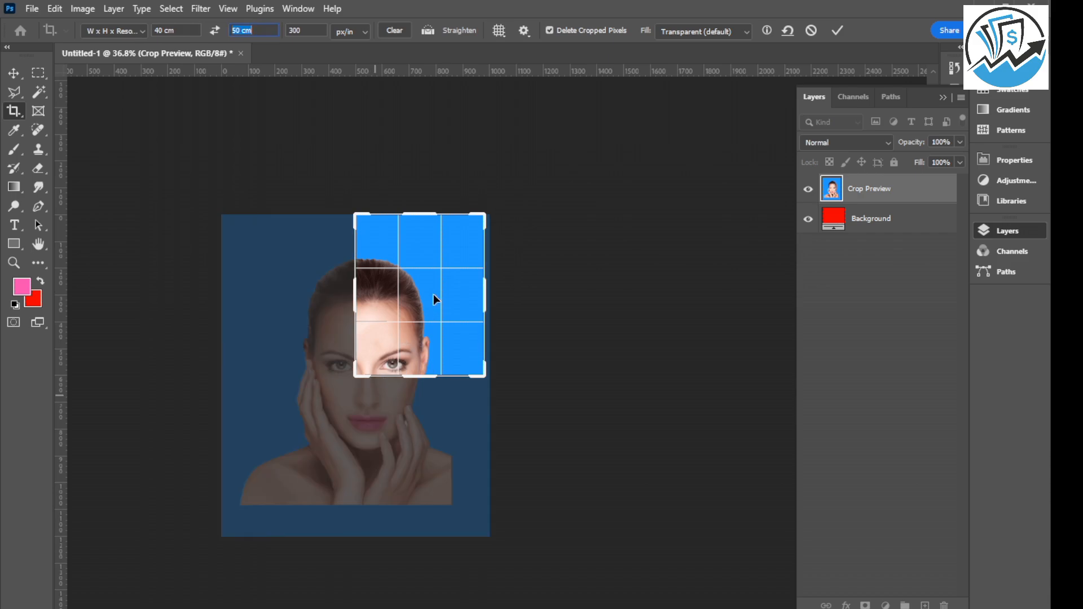
{"action": "left_click_drag", "start_coordinate": [434, 294], "coordinate": [508, 186]}
{"action": "left_click_drag", "start_coordinate": [441, 242], "coordinate": [432, 263]}
{"action": "left_click_drag", "start_coordinate": [509, 187], "coordinate": [522, 167]}
{"action": "left_click_drag", "start_coordinate": [421, 285], "coordinate": [432, 251]}
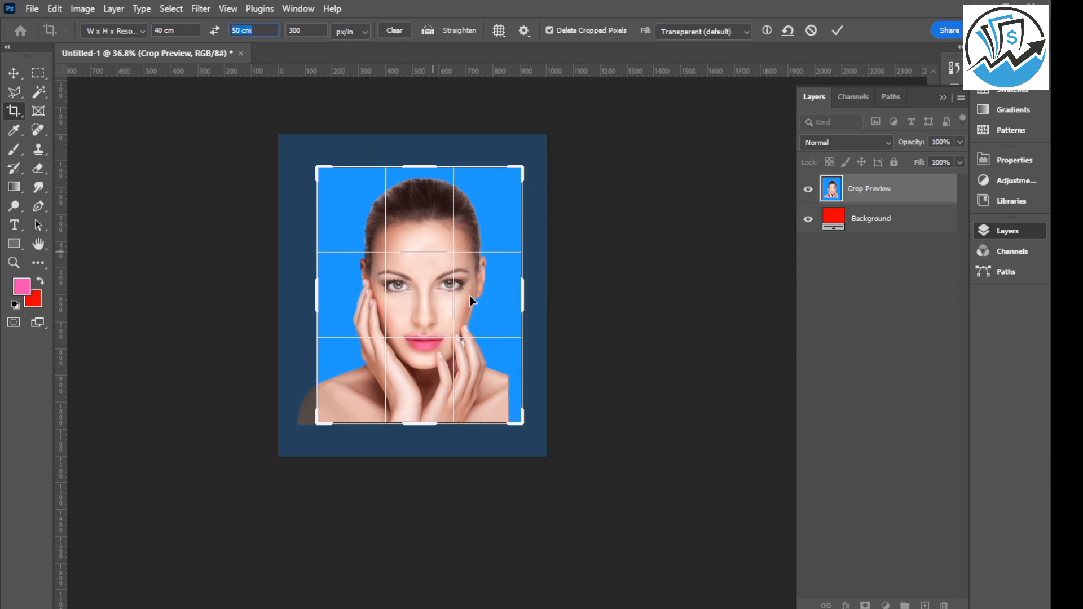
{"action": "left_click", "coordinate": [837, 30]}
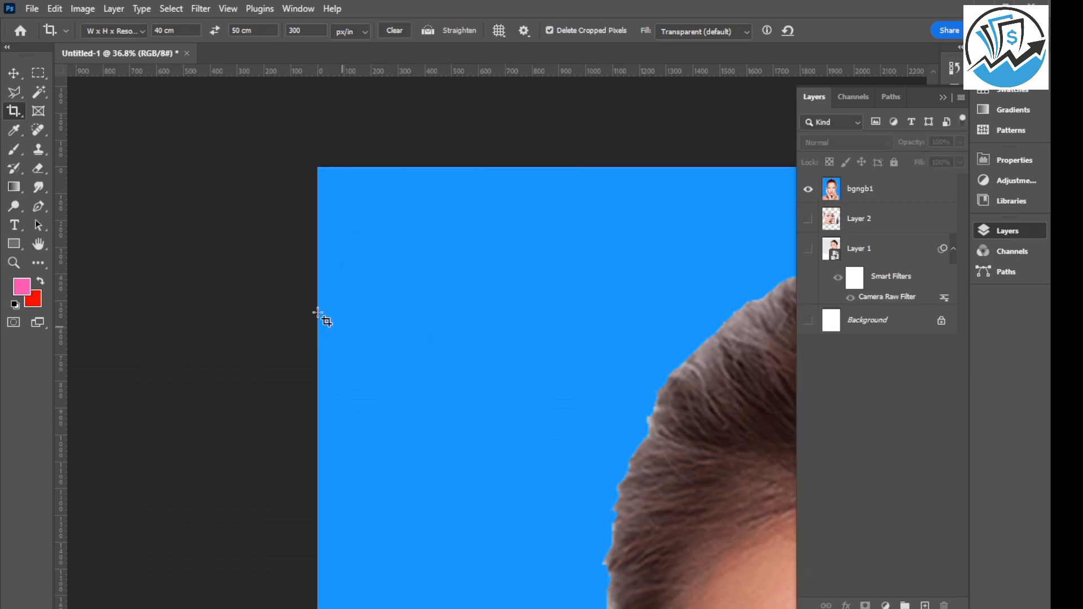
Switch to the Move tool, select the bgngb1 layer, and shift the portrait slightly down.
{"action": "scroll", "coordinate": [246, 240], "scroll_direction": "down", "scroll_amount": 12}
{"action": "scroll", "coordinate": [175, 192], "scroll_direction": "down", "scroll_amount": 10}
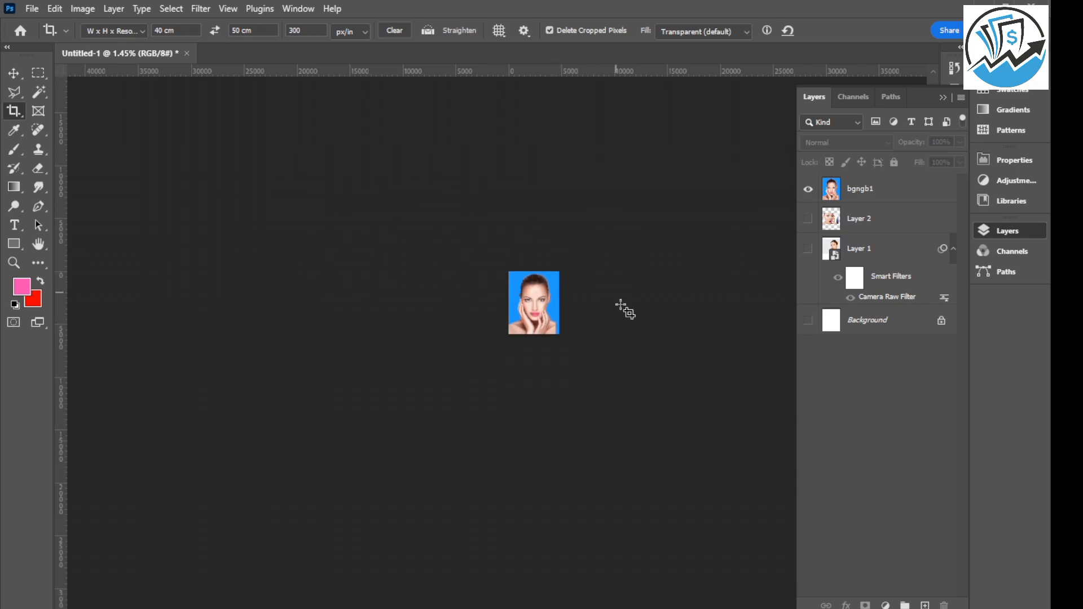
{"action": "scroll", "coordinate": [624, 310], "scroll_direction": "up", "scroll_amount": 5}
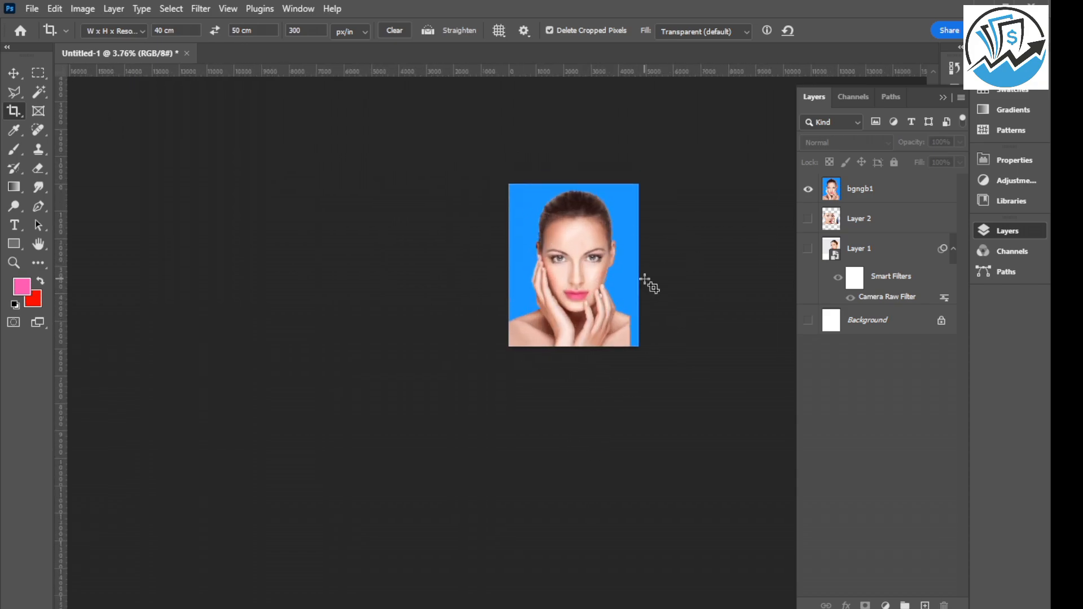
{"action": "left_click", "coordinate": [14, 73]}
{"action": "left_click", "coordinate": [530, 248]}
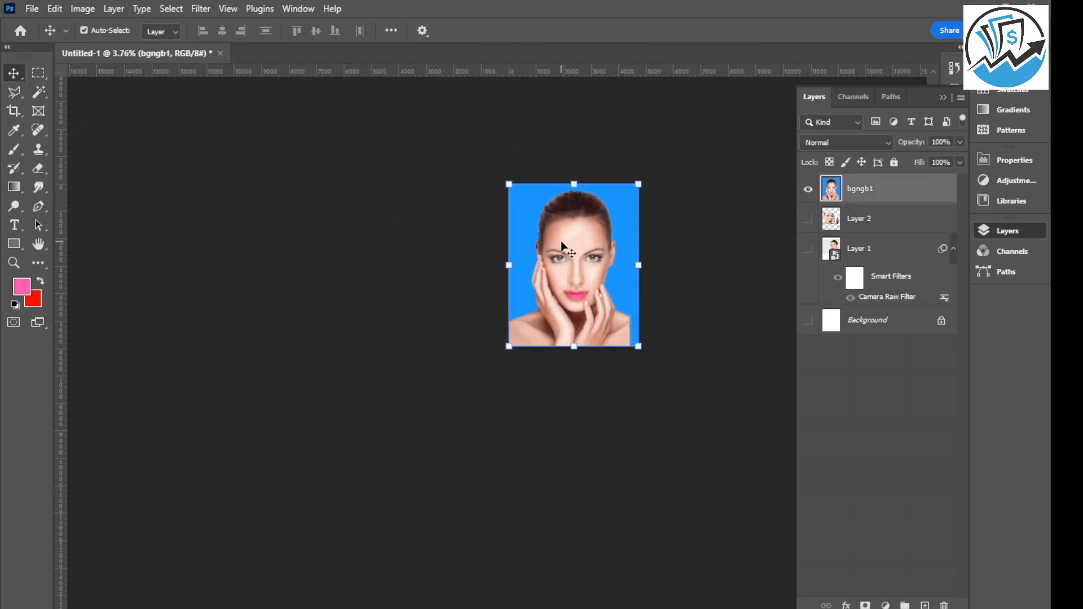
{"action": "mouse_move", "coordinate": [555, 264]}
{"action": "left_mouse_down"}
{"action": "mouse_move", "coordinate": [619, 247]}
{"action": "mouse_move", "coordinate": [550, 277]}
{"action": "left_mouse_up"}
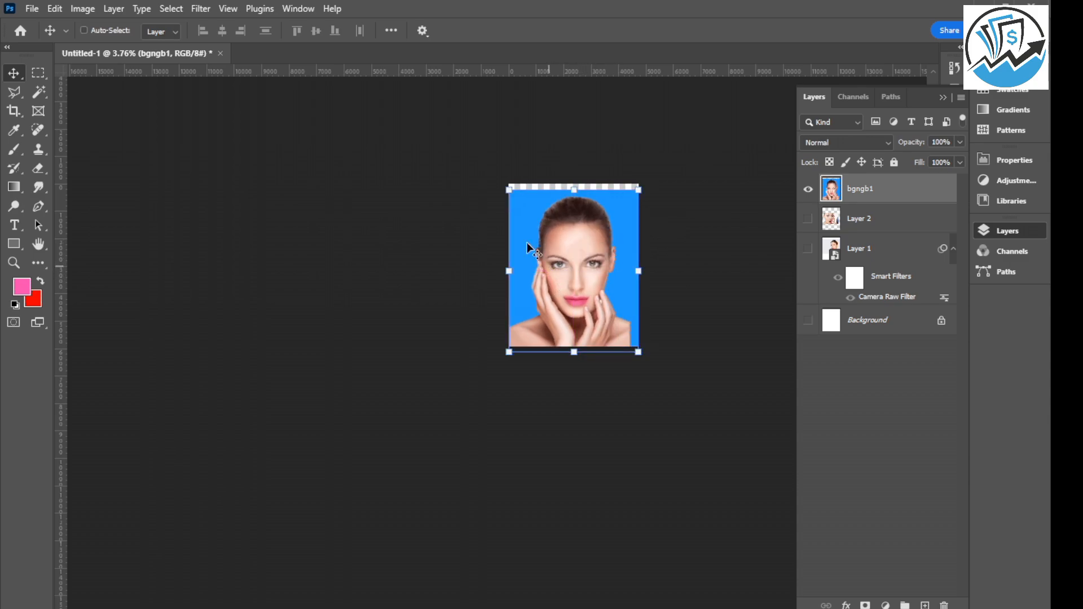
Create a new 8 x 11.5 in document at 300 ppi, and copy the bgngb1 portrait from Untitled-1 into it.
{"action": "key", "text": "ctrl+n"}
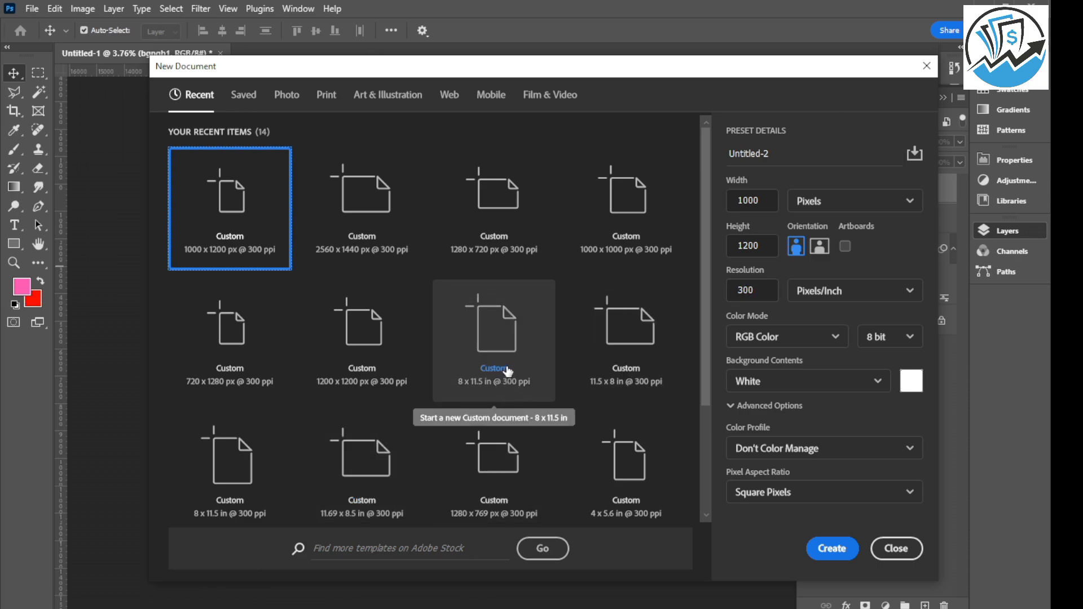
{"action": "left_click", "coordinate": [505, 345]}
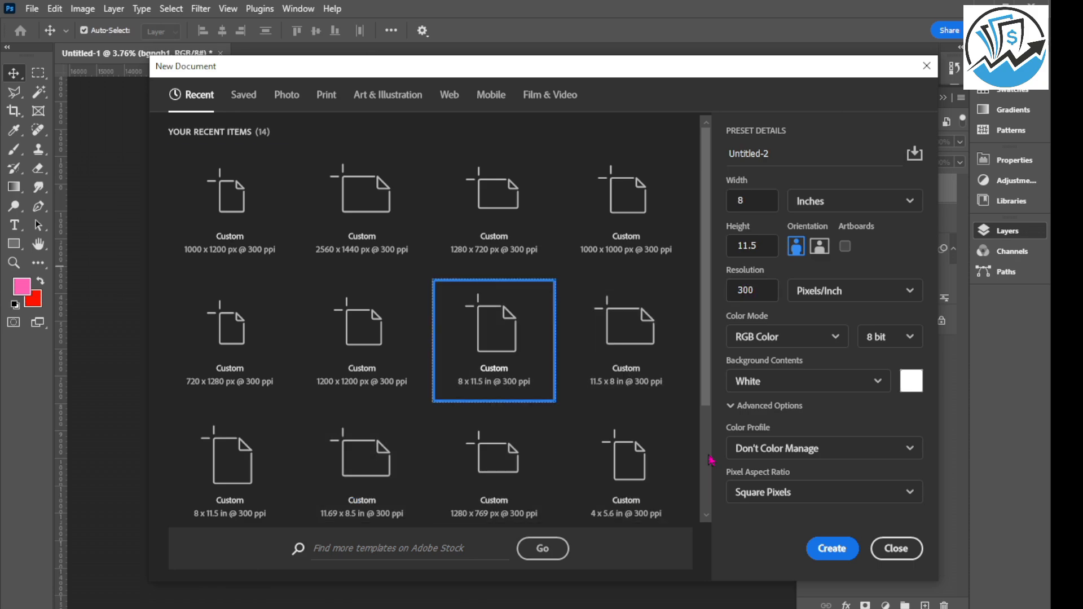
{"action": "left_click", "coordinate": [832, 548]}
{"action": "left_click", "coordinate": [169, 53]}
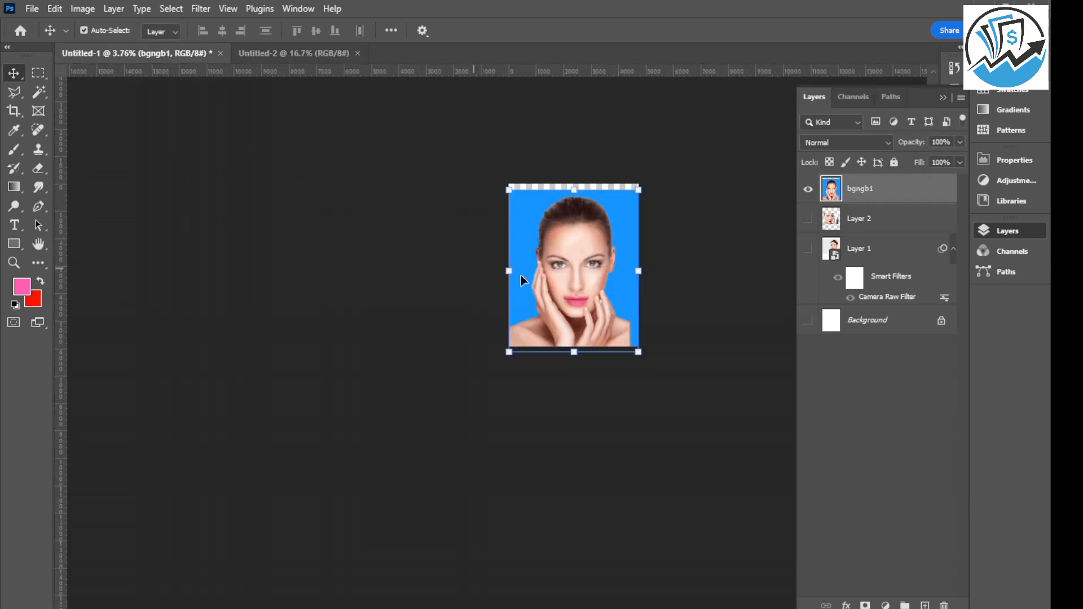
{"action": "left_click_drag", "start_coordinate": [520, 276], "coordinate": [545, 307]}
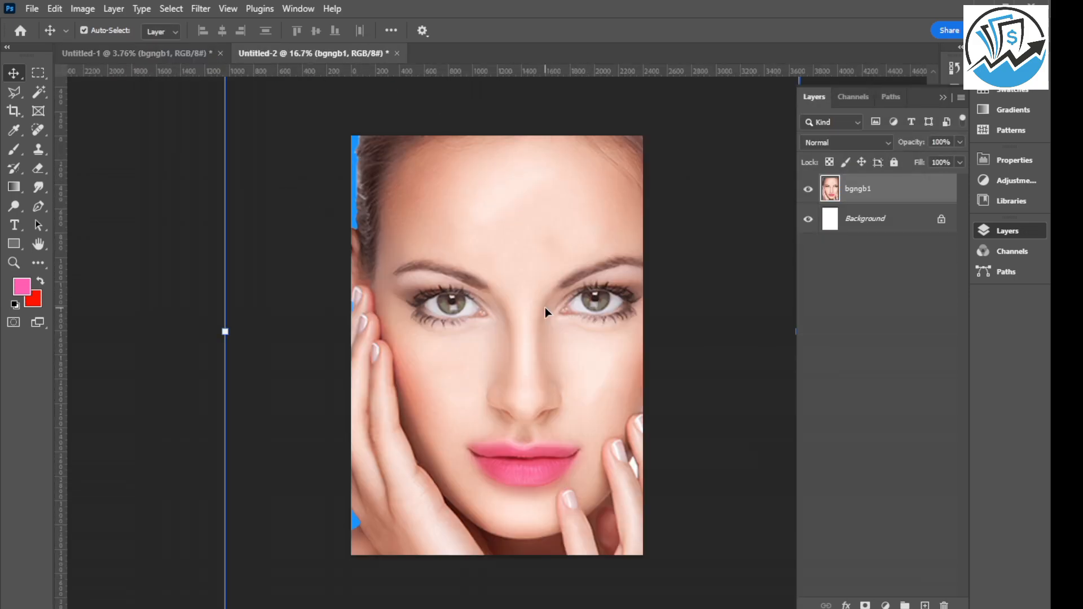
Scale the copied portrait down to a small photo in the middle of the page, and close the Untitled-2 document.
{"action": "key", "text": "ctrl+t"}
{"action": "scroll", "coordinate": [451, 246], "scroll_direction": "down", "scroll_amount": 5}
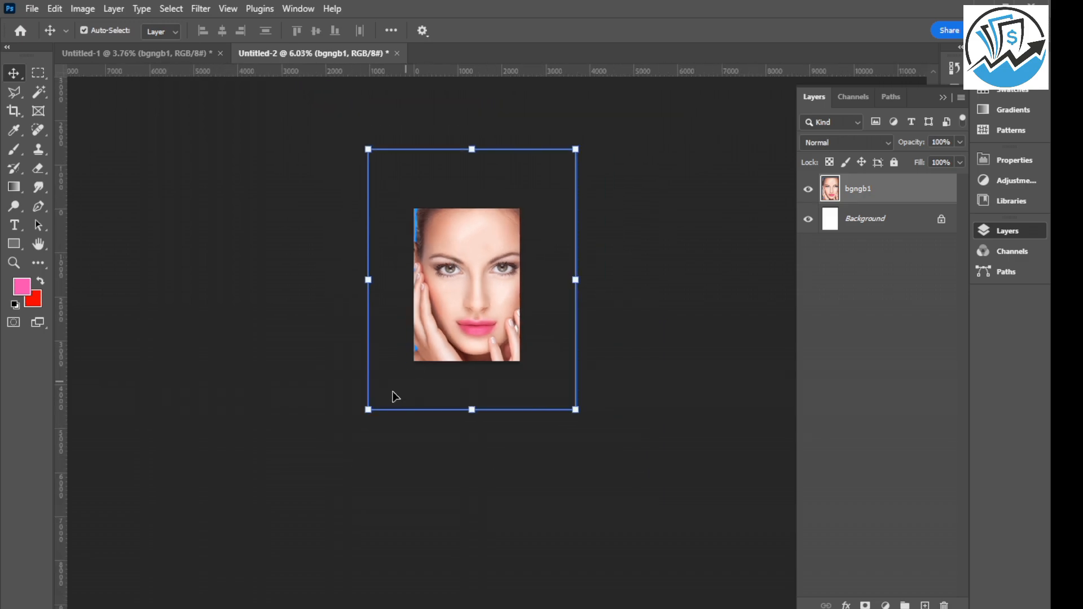
{"action": "left_click_drag", "start_coordinate": [365, 411], "coordinate": [445, 288]}
{"action": "left_click", "coordinate": [723, 29]}
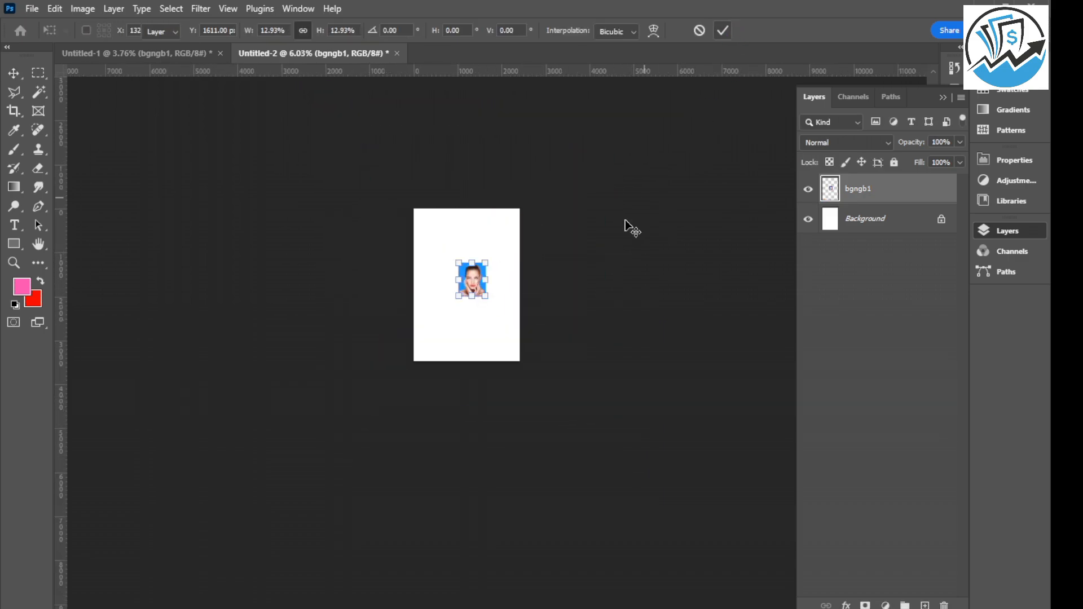
{"action": "left_click", "coordinate": [397, 53]}
{"action": "left_click", "coordinate": [519, 244]}
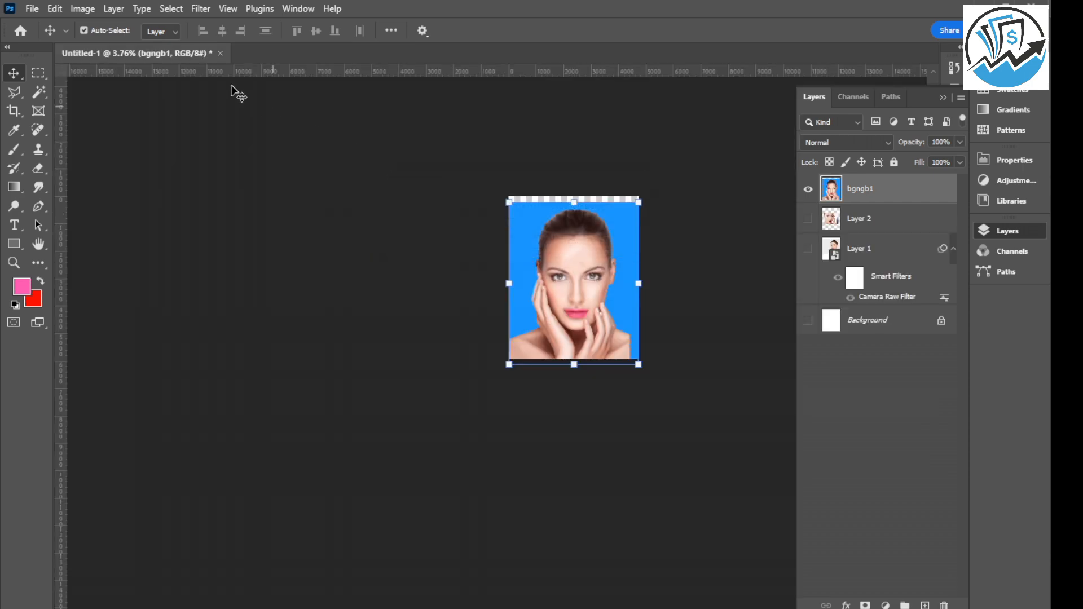
Move the bgngb1 portrait back up so it fills the canvas, and clear the layer selection.
{"action": "left_click_drag", "start_coordinate": [624, 284], "coordinate": [624, 278]}
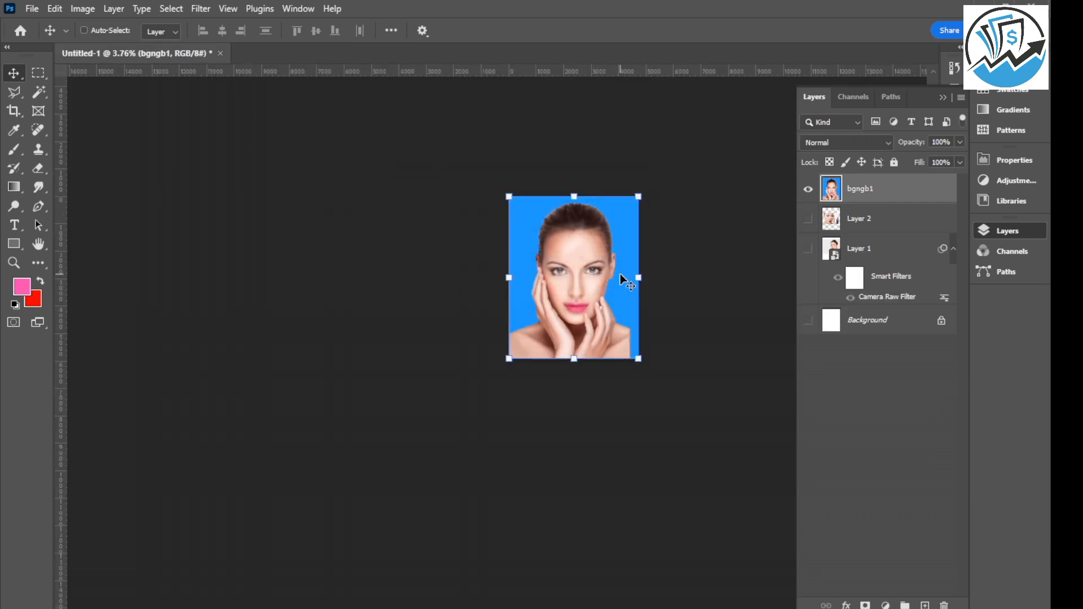
{"action": "left_click", "coordinate": [387, 268]}
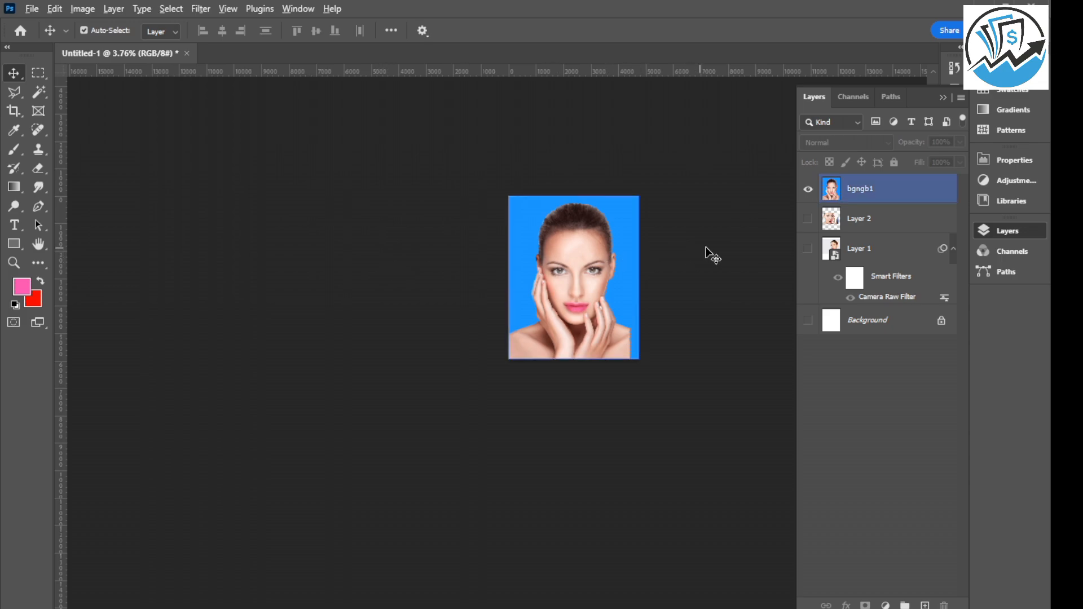
{"action": "left_click_drag", "start_coordinate": [517, 231], "coordinate": [517, 308]}
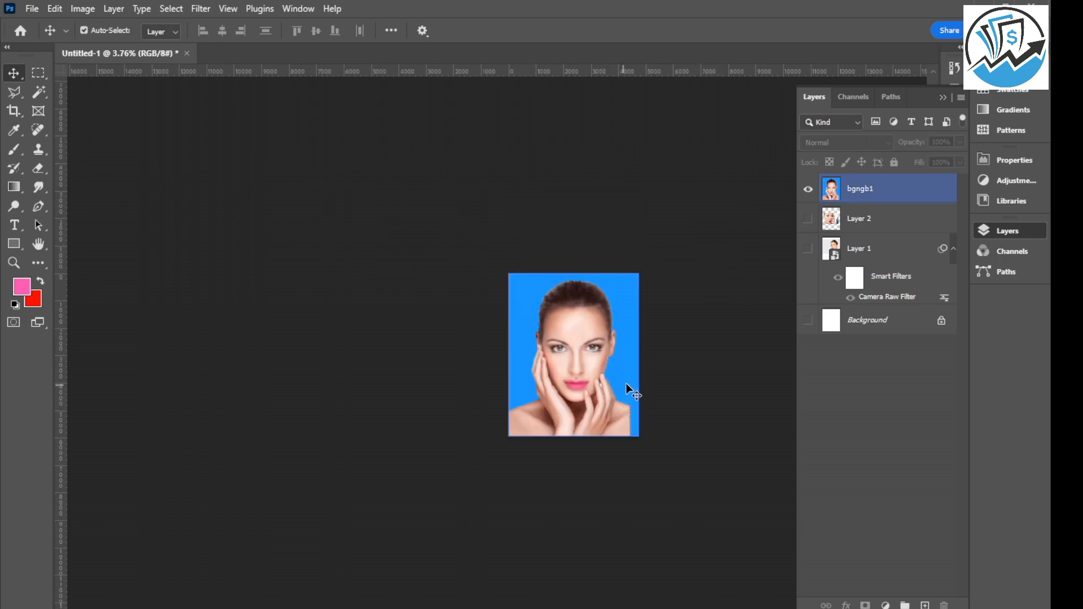
{"action": "left_click", "coordinate": [674, 383]}
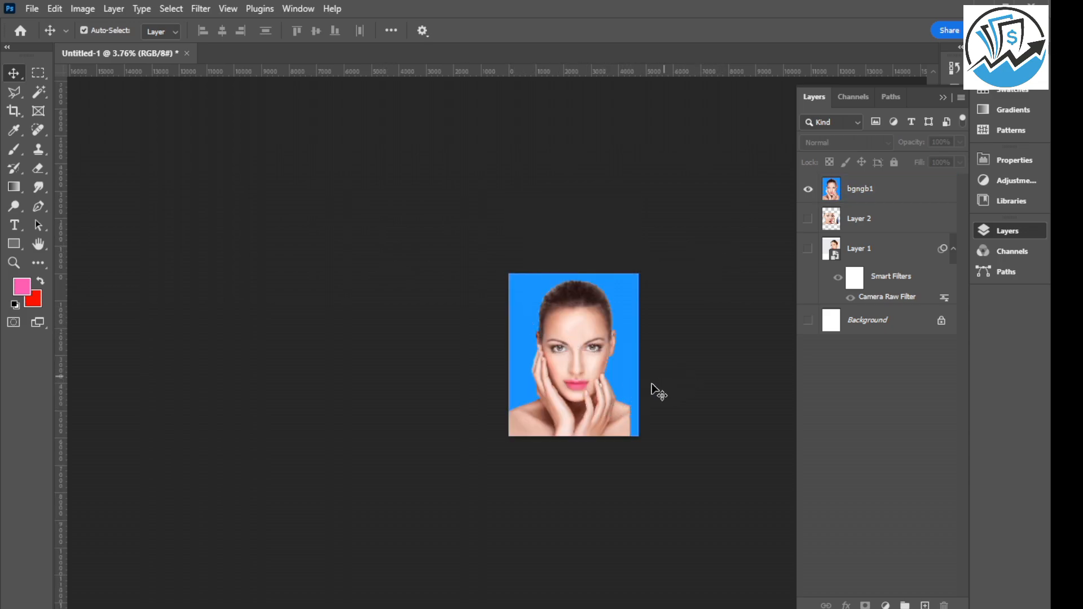
{"action": "left_click", "coordinate": [631, 384]}
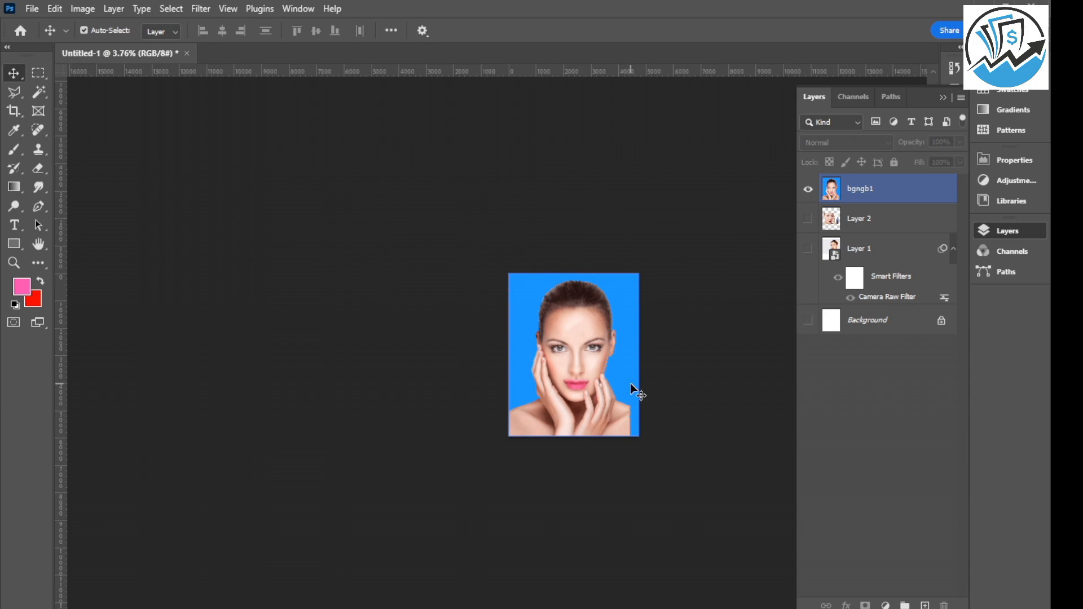